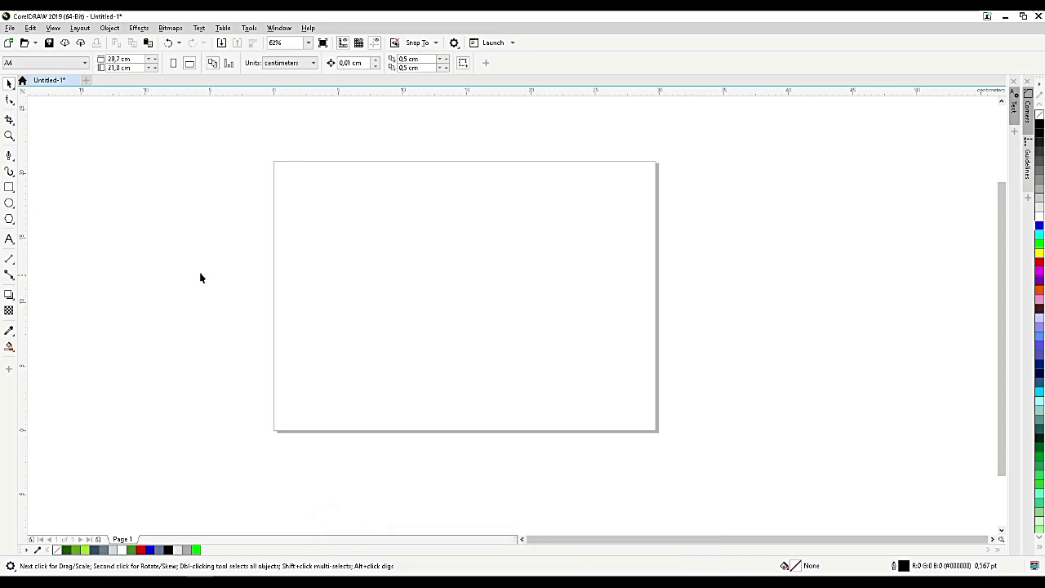
Step: Draw a circle about 15.6 cm in diameter and centre it on the page
click(13, 204)
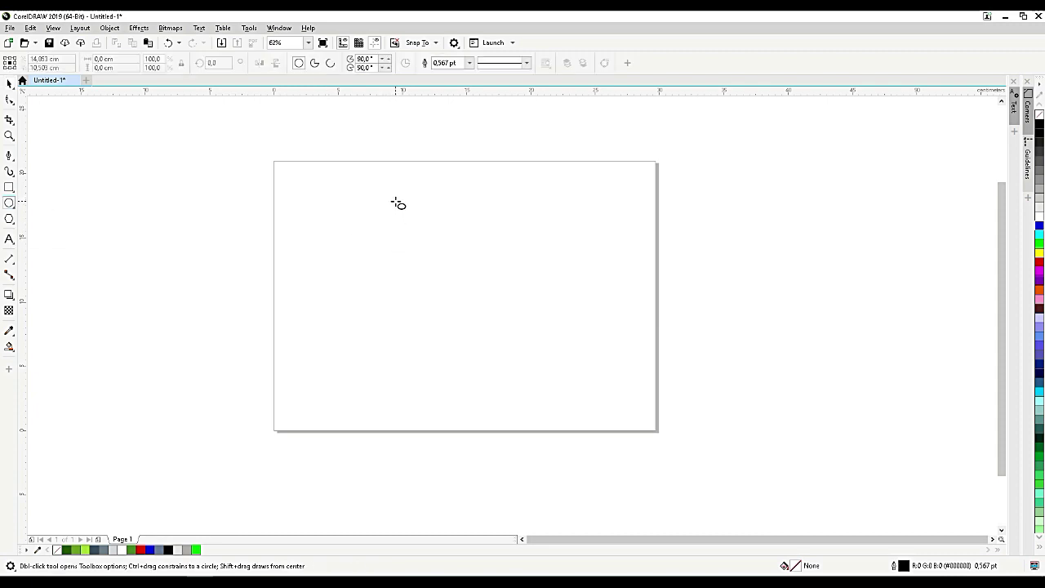
drag(395, 202, 530, 397)
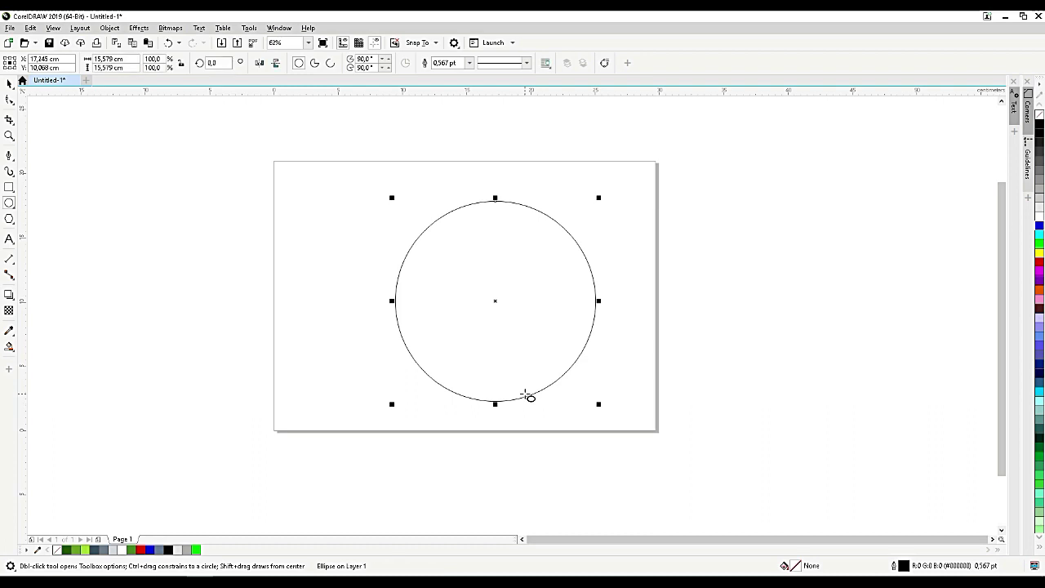
key(p)
click(9, 83)
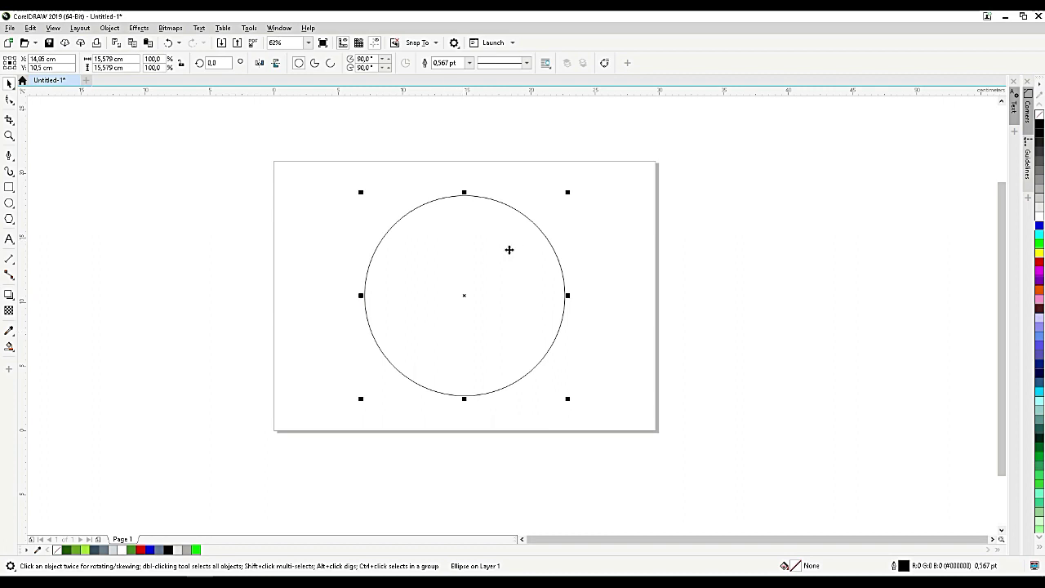
Step: Duplicate the circle, scale the copy down to about 13.2 cm, and shift it slightly to the right inside the original
scroll(509, 249, up, 2)
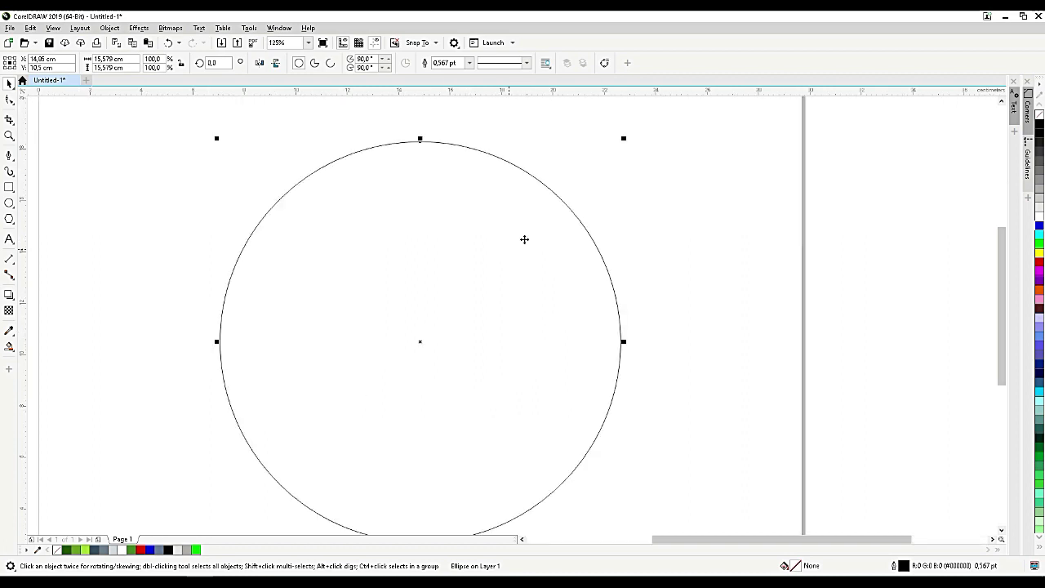
key(ctrl+c)
key(ctrl+v)
drag(624, 138, 593, 167)
drag(400, 296, 407, 298)
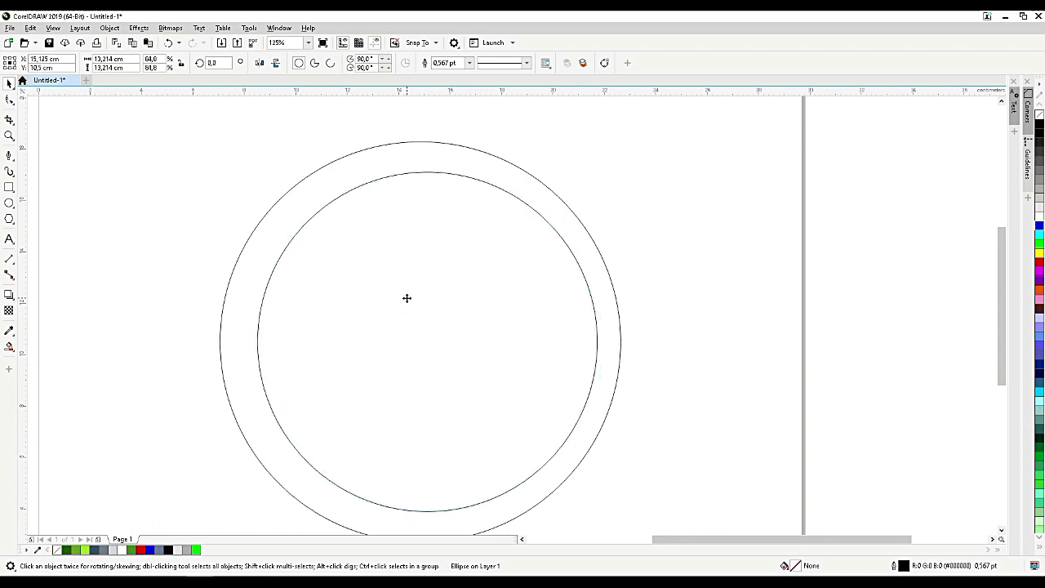
Step: Draw a rectangle about 9.2 by 3 cm extending from near the circles' centre across their right edges
scroll(404, 286, down, 2)
scroll(400, 276, up, 2)
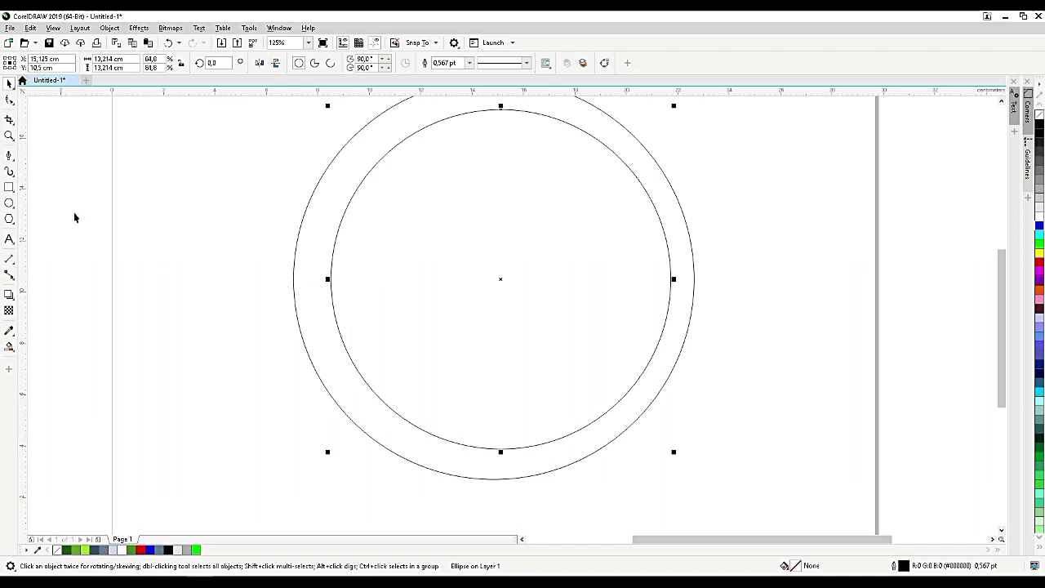
click(9, 187)
drag(709, 235, 471, 310)
click(9, 82)
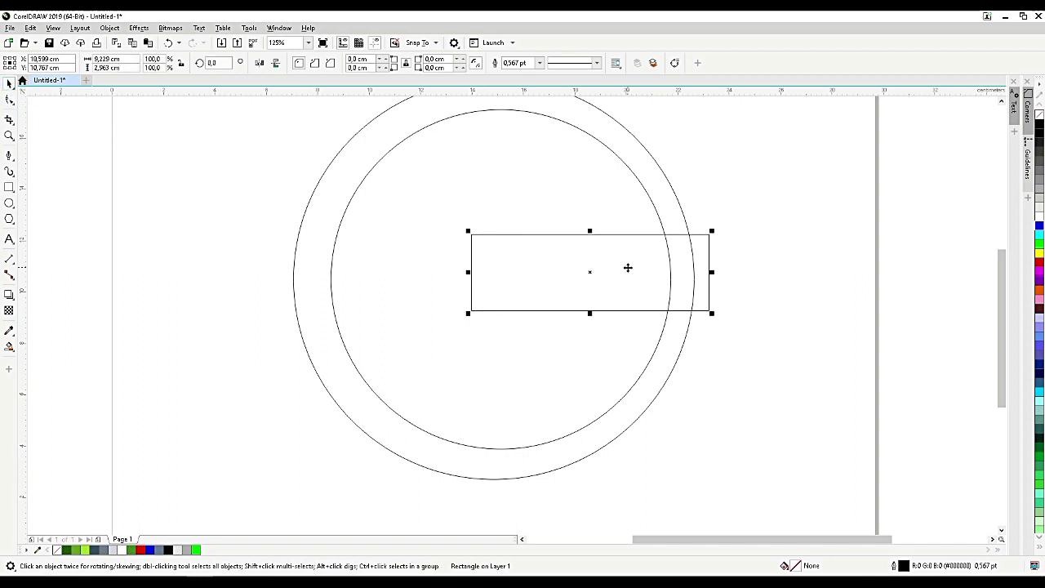
Step: Draw a narrow horizontal rectangle about 6.8 by 0.9 cm across the left edges of both circles
click(9, 187)
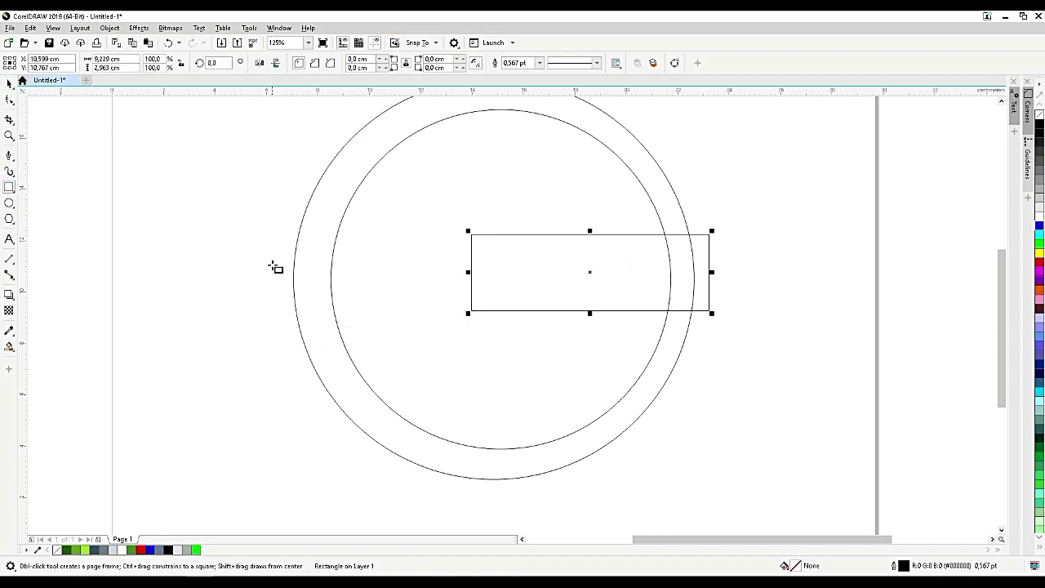
drag(270, 257, 449, 284)
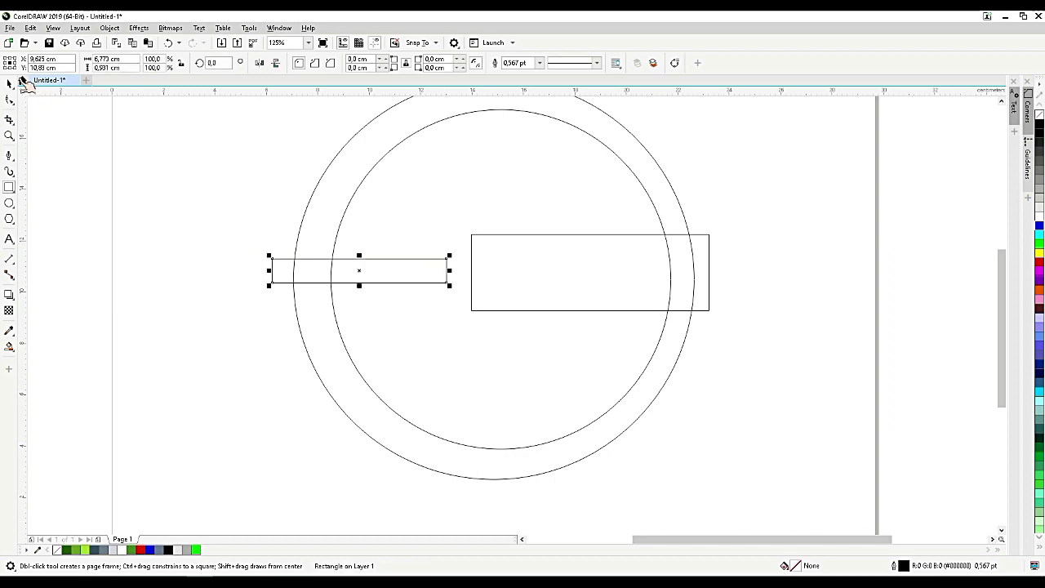
click(10, 84)
Step: Align the narrow rectangle to the outer circle's vertical centre and reduce its height to about 0.55 cm
shift+click(350, 162)
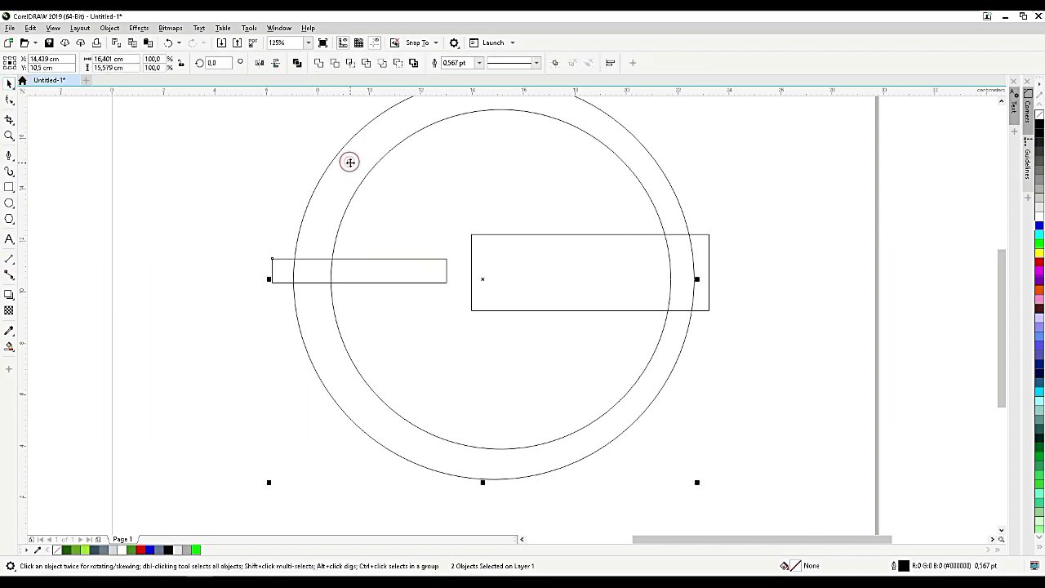
key(c)
click(233, 284)
click(354, 275)
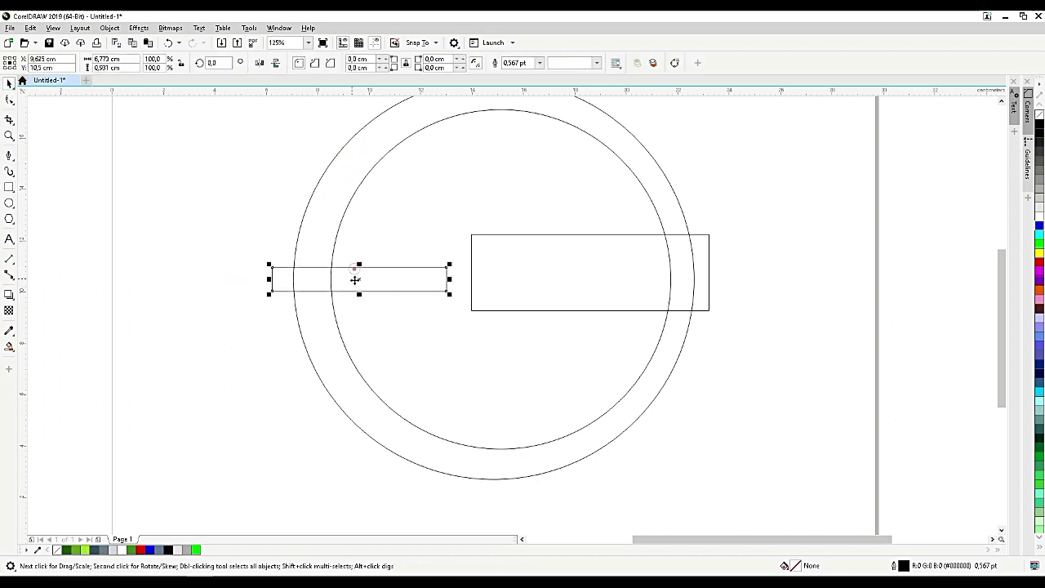
scroll(354, 275, up, 2)
drag(360, 305, 359, 296)
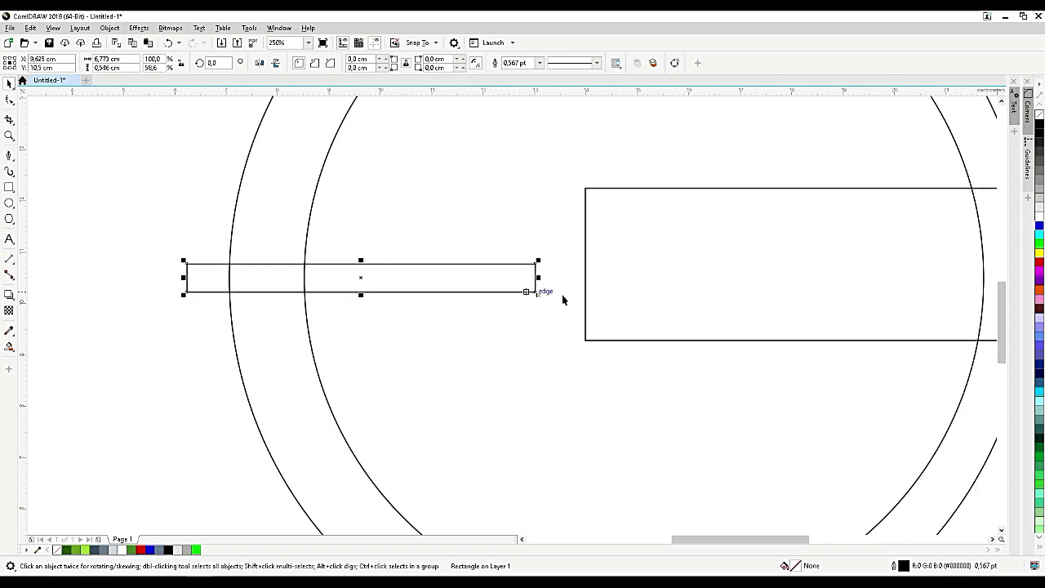
Step: Move the large right-hand rectangle up slightly, to a centre height of about 11 cm
click(603, 302)
drag(604, 307, 604, 298)
scroll(327, 271, down, 2)
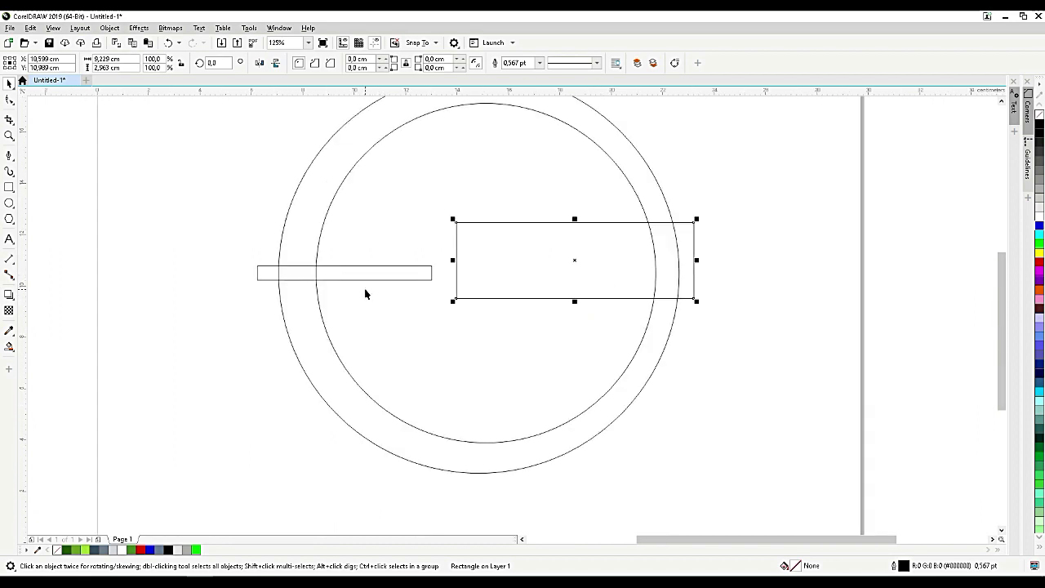
Step: Duplicate the narrow rectangle, place the copy below it, and stretch the copy to about 3.7 cm high
click(353, 281)
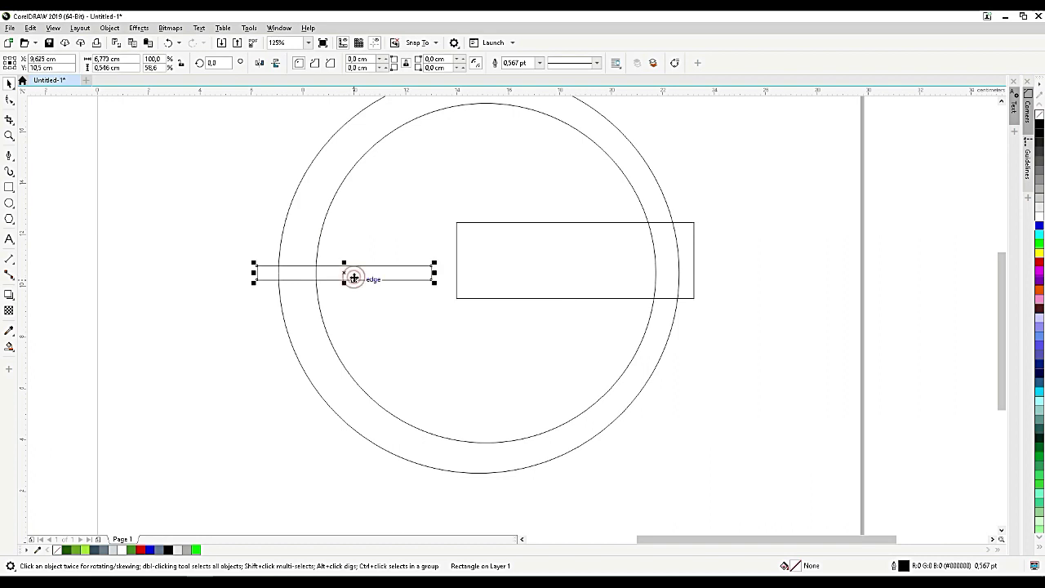
key(ctrl+c)
key(ctrl+v)
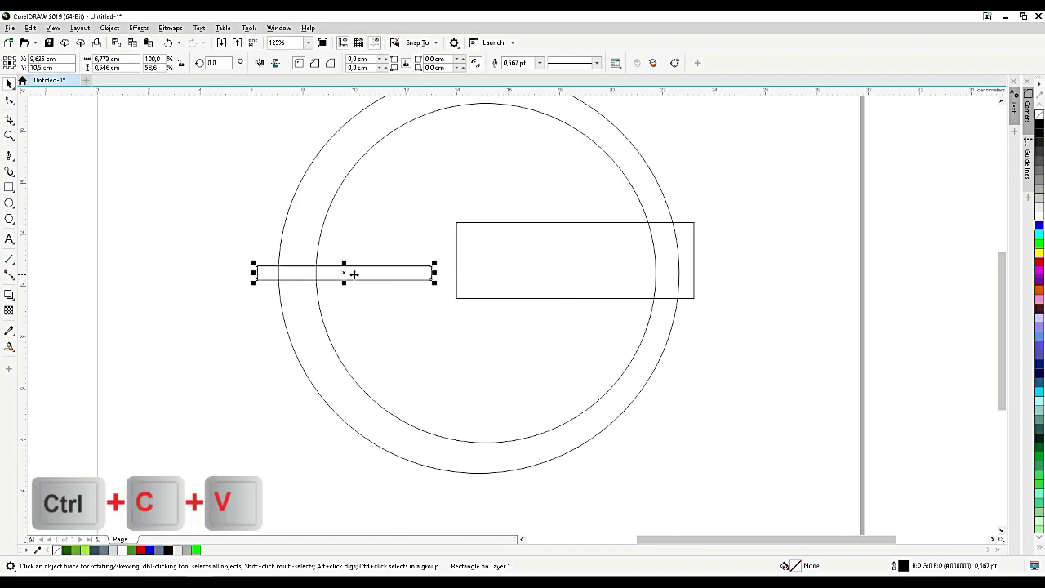
drag(354, 275, 340, 399)
drag(362, 341, 366, 361)
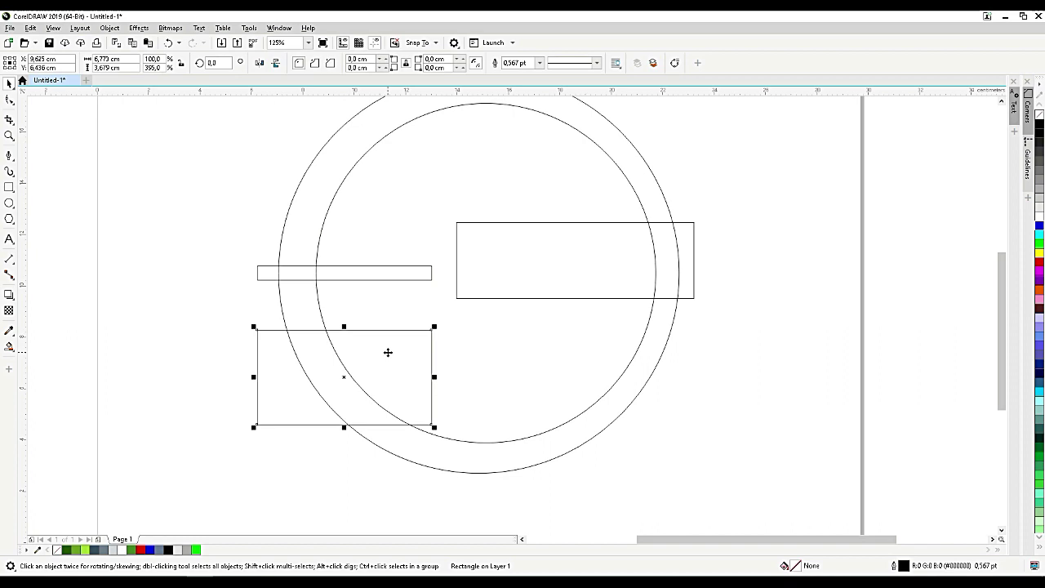
Step: Draw a Pen path from outside the outer circle's upper right to the inner circle's edge, then diagonally down to the lower-left rectangle's top edge
scroll(408, 355, down, 2)
scroll(426, 286, up, 2)
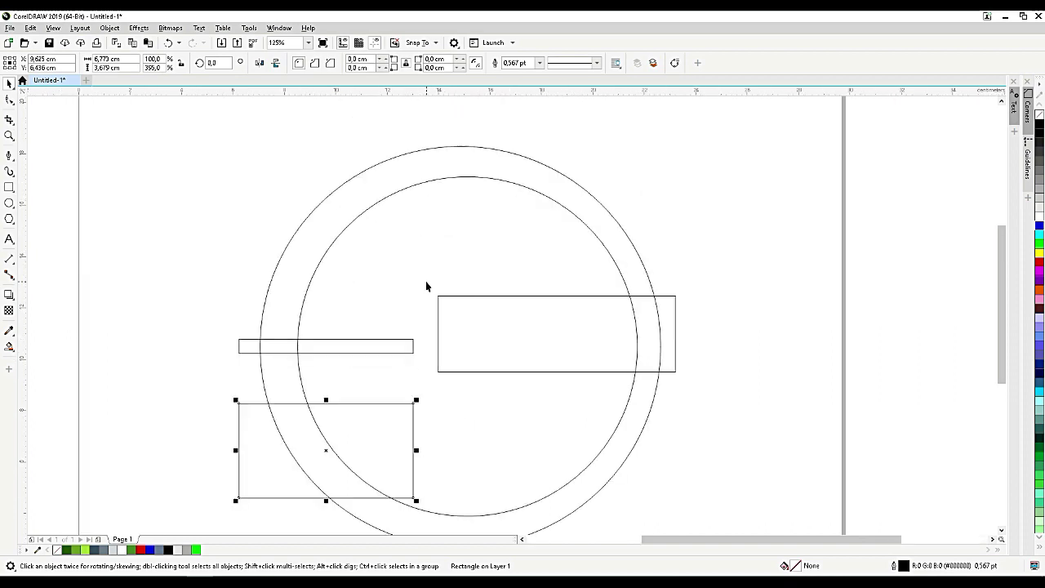
click(9, 157)
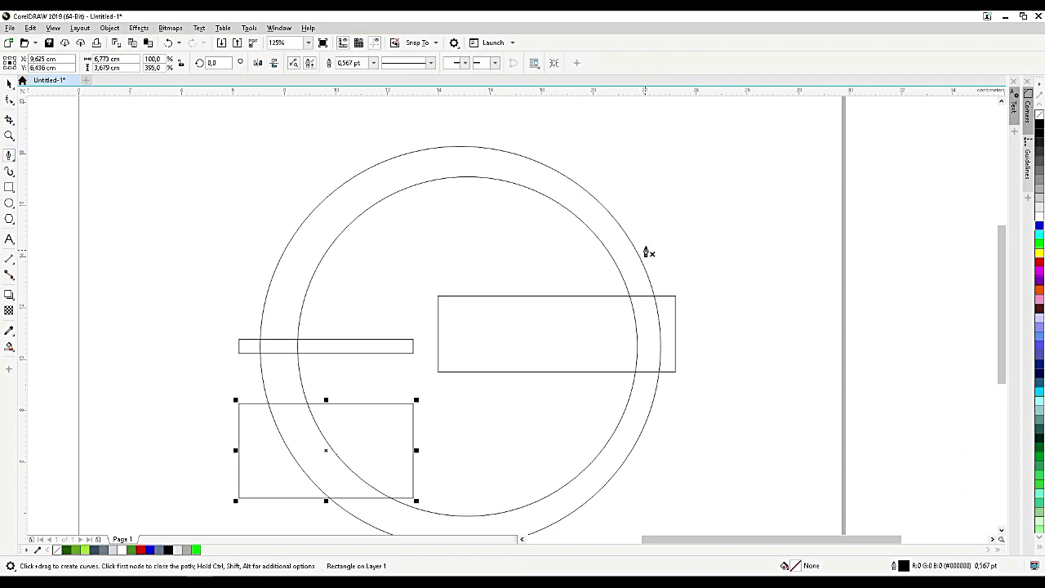
scroll(647, 250, up, 2)
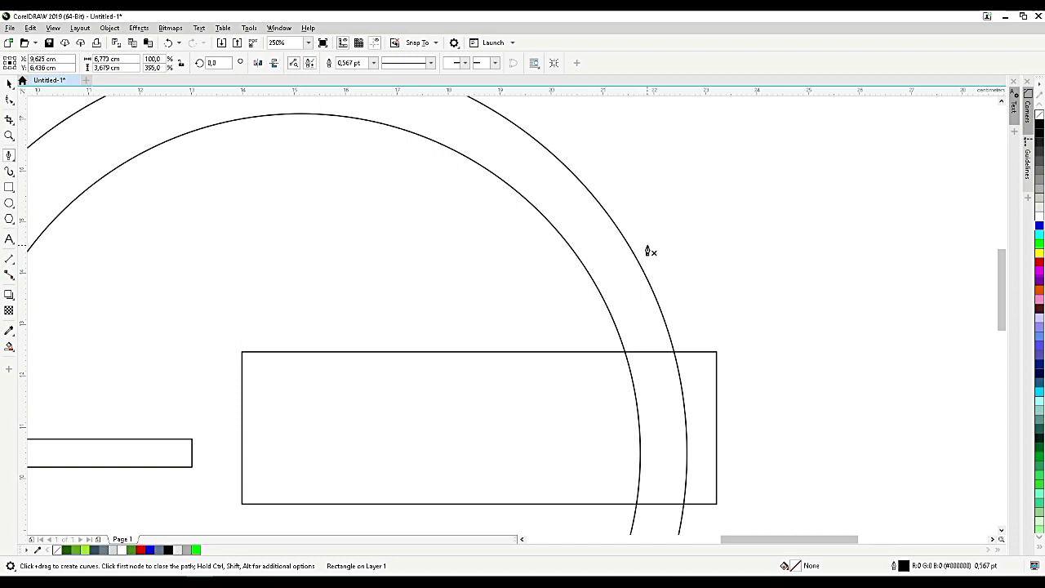
click(654, 243)
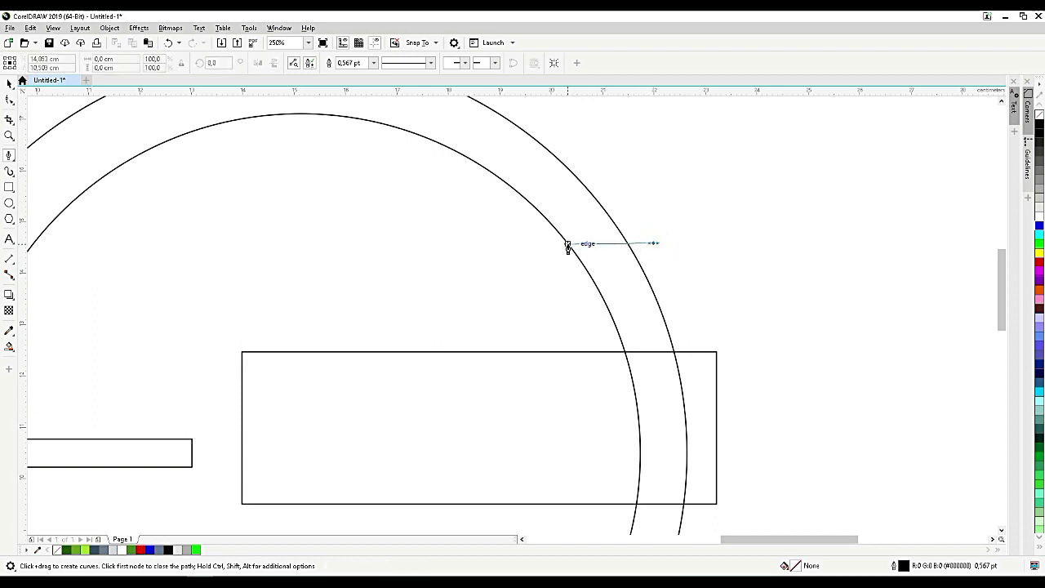
click(568, 245)
scroll(566, 244, down, 2)
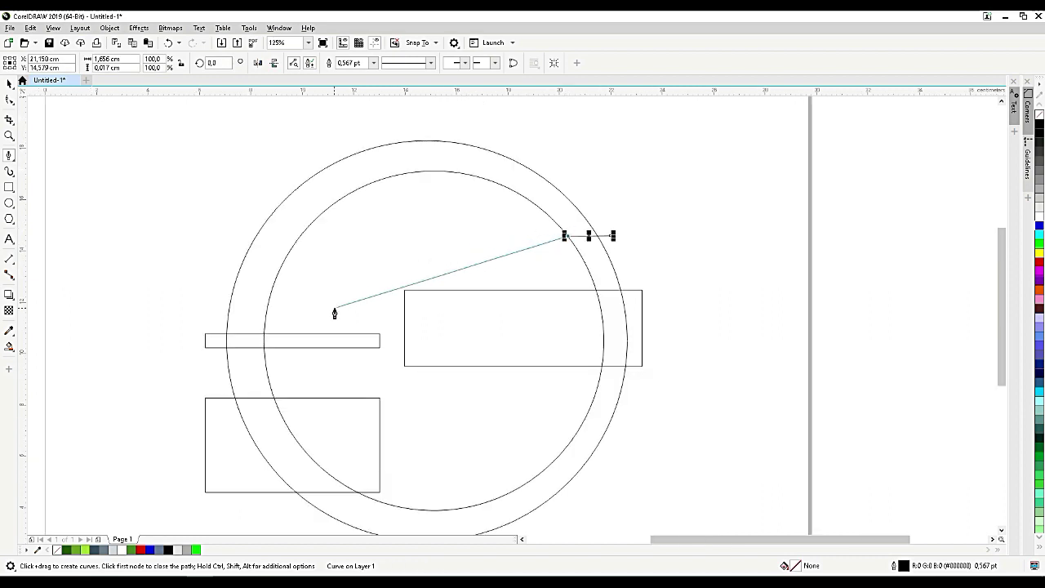
click(309, 399)
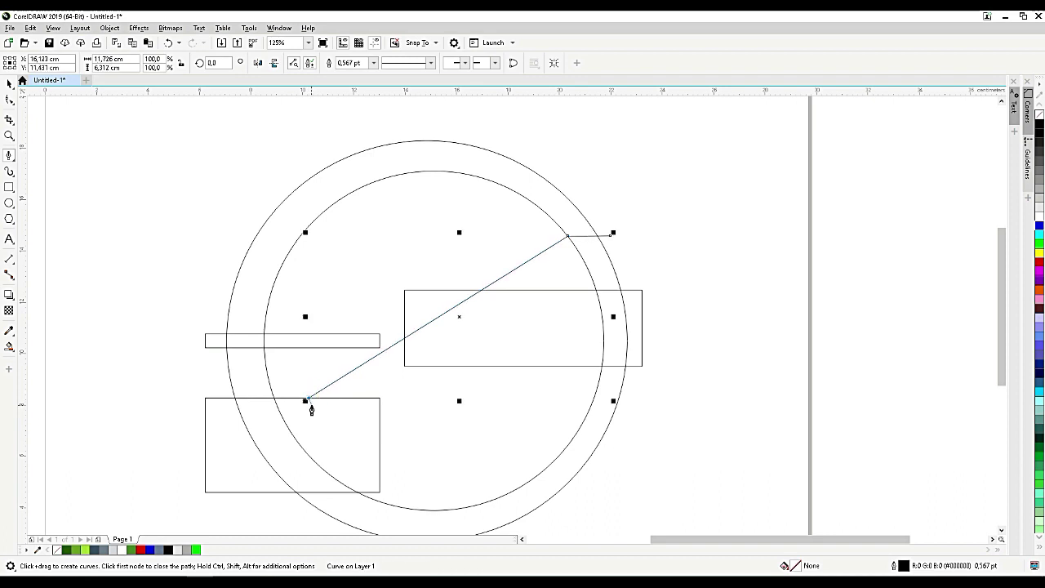
click(309, 400)
Step: Convert the path's long diagonal segment to a curve and bend it into an arc towards the upper left
click(9, 83)
click(10, 100)
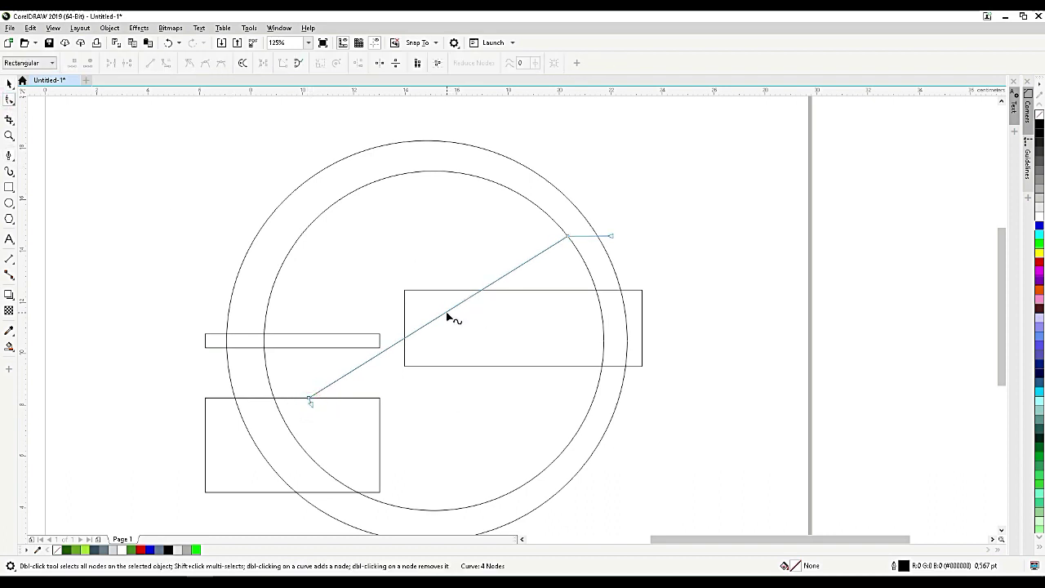
click(447, 311)
click(167, 63)
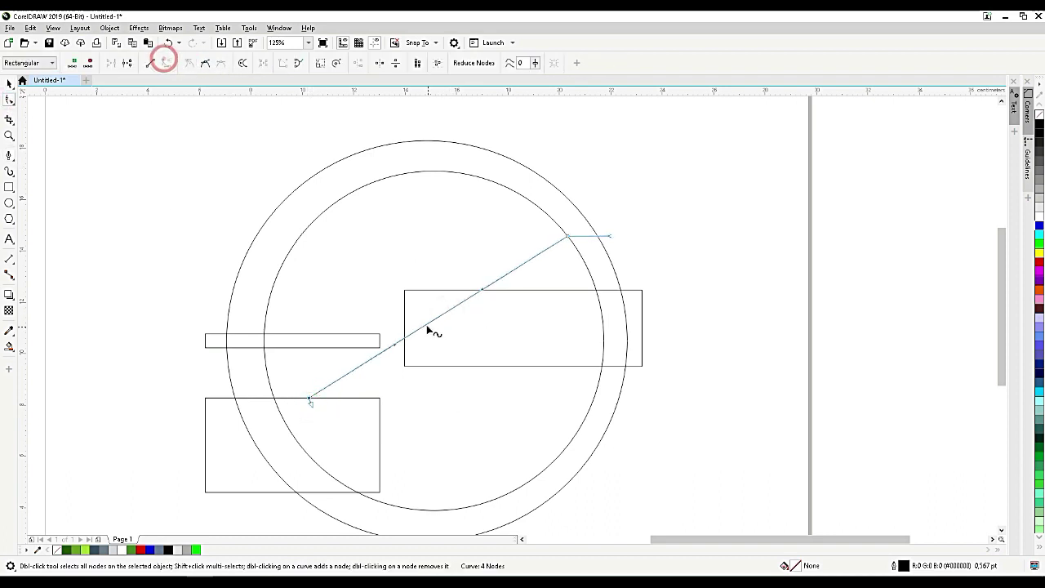
drag(427, 325, 390, 255)
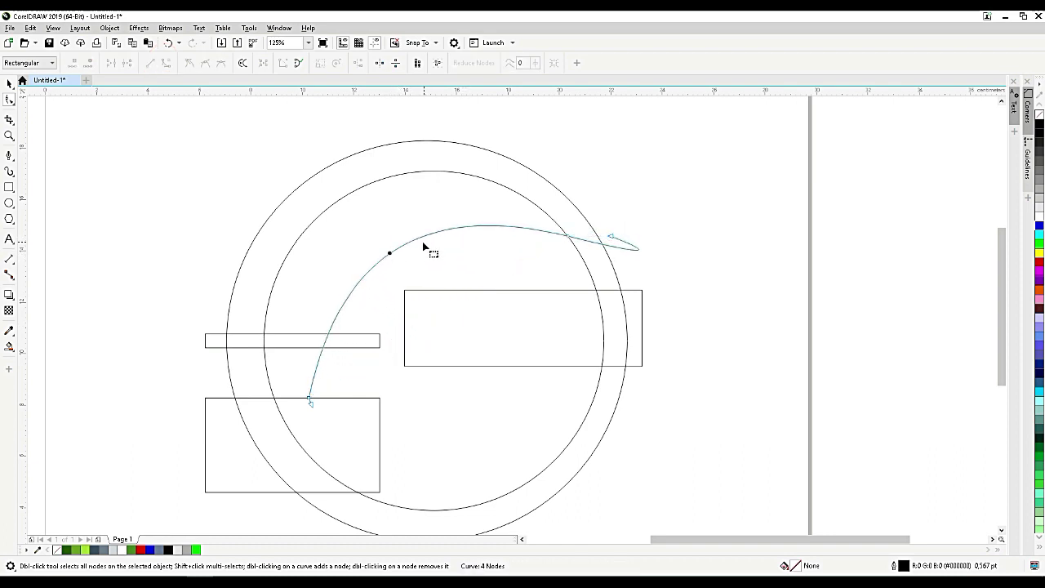
Step: Adjust the arc's control handles at both ends so it bulges into a rounder curve inside the inner circle
click(570, 237)
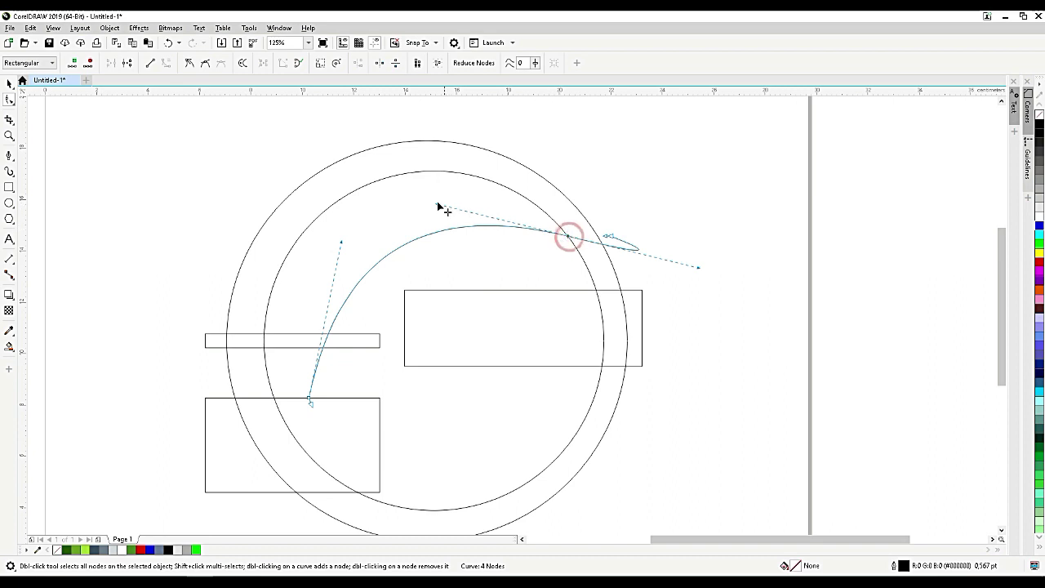
drag(437, 203, 474, 132)
drag(341, 245, 278, 234)
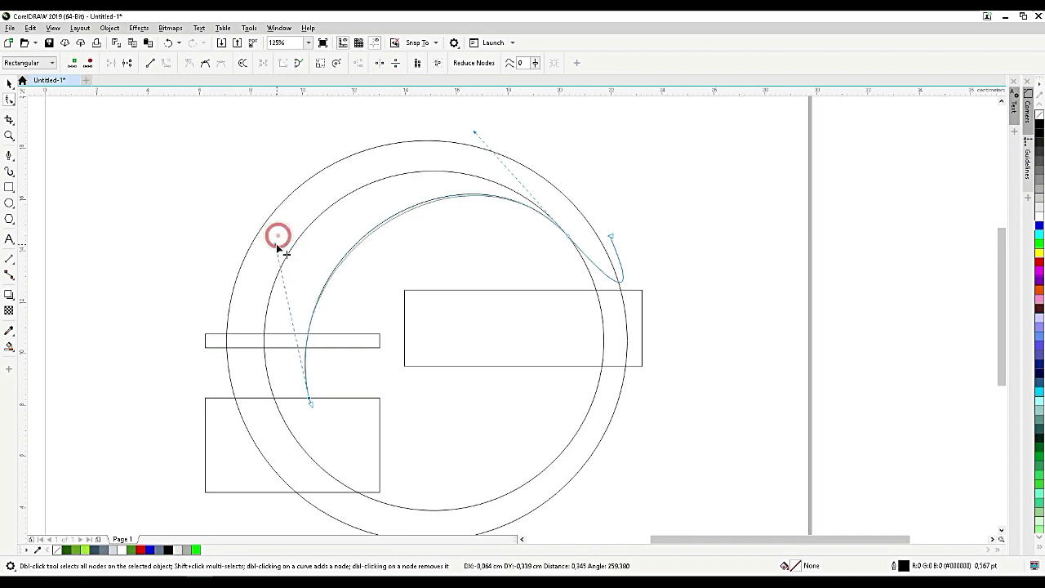
scroll(330, 408, up, 2)
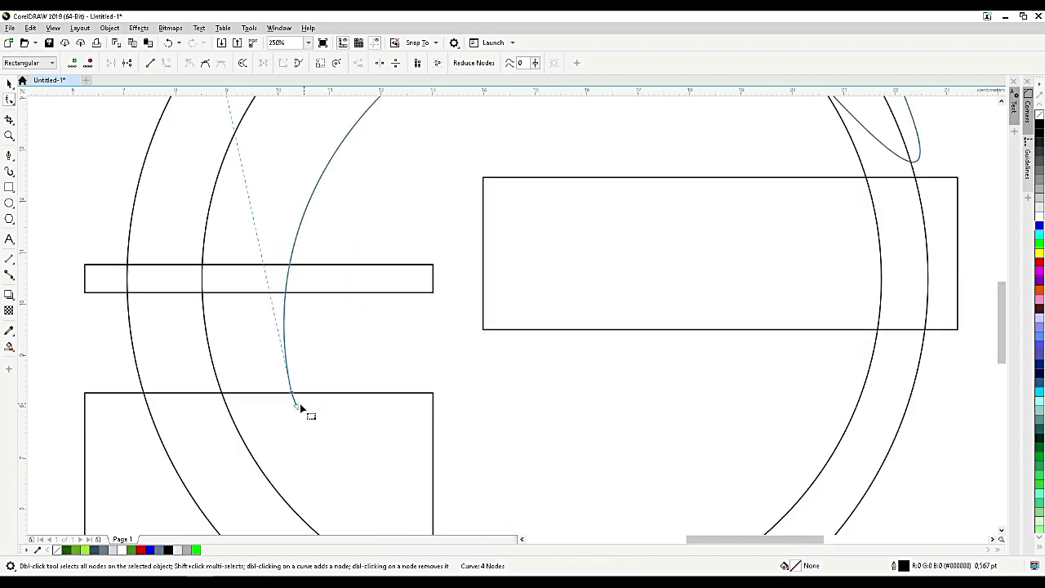
scroll(312, 401, down, 2)
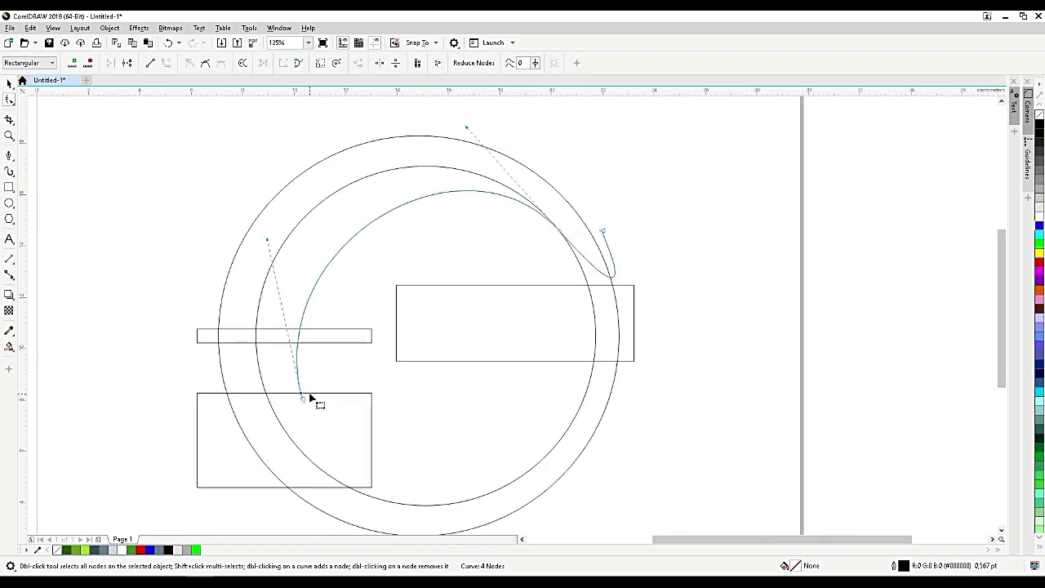
drag(267, 240, 262, 219)
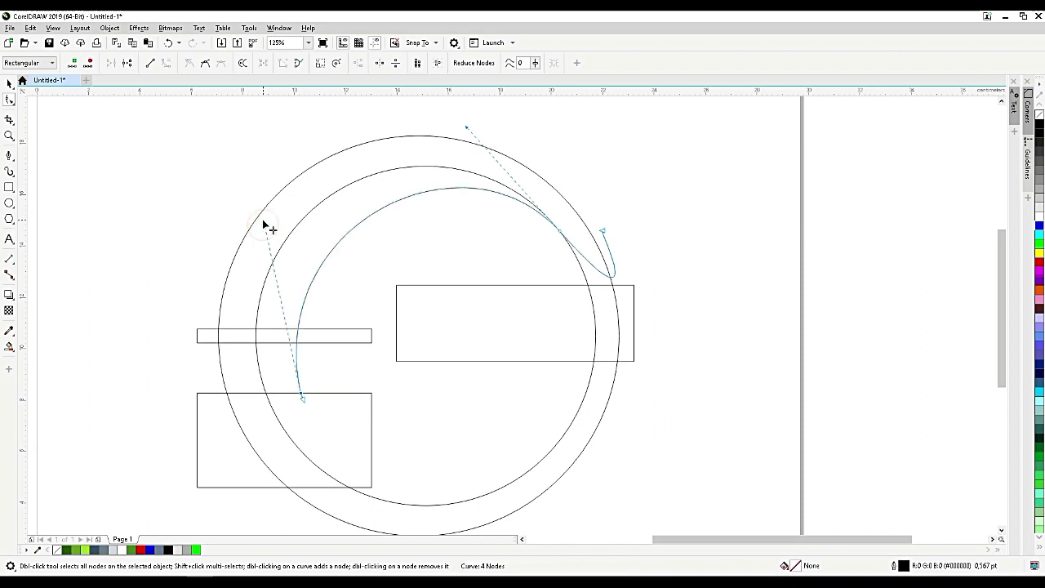
click(262, 219)
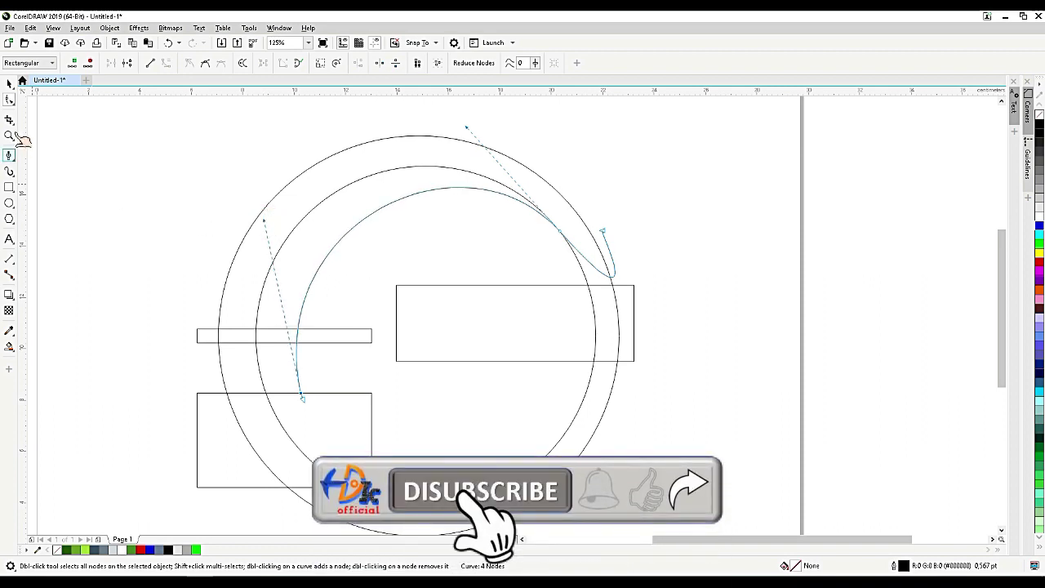
Step: Draw an open Pen path from inside the inner circle through the curve's upper-right node to its outer endpoint, ending with a short upward segment
click(10, 83)
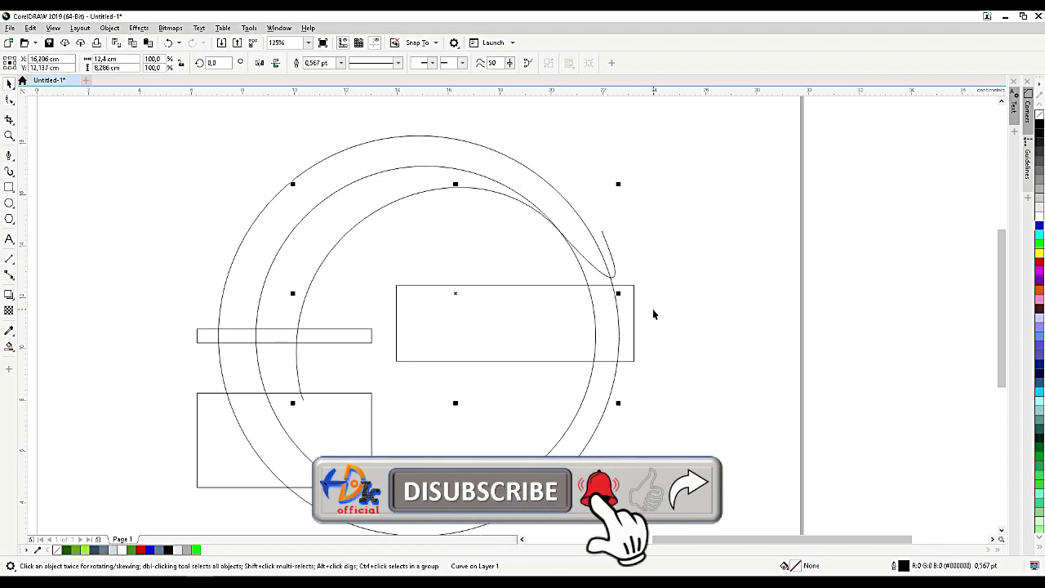
scroll(572, 241, up, 2)
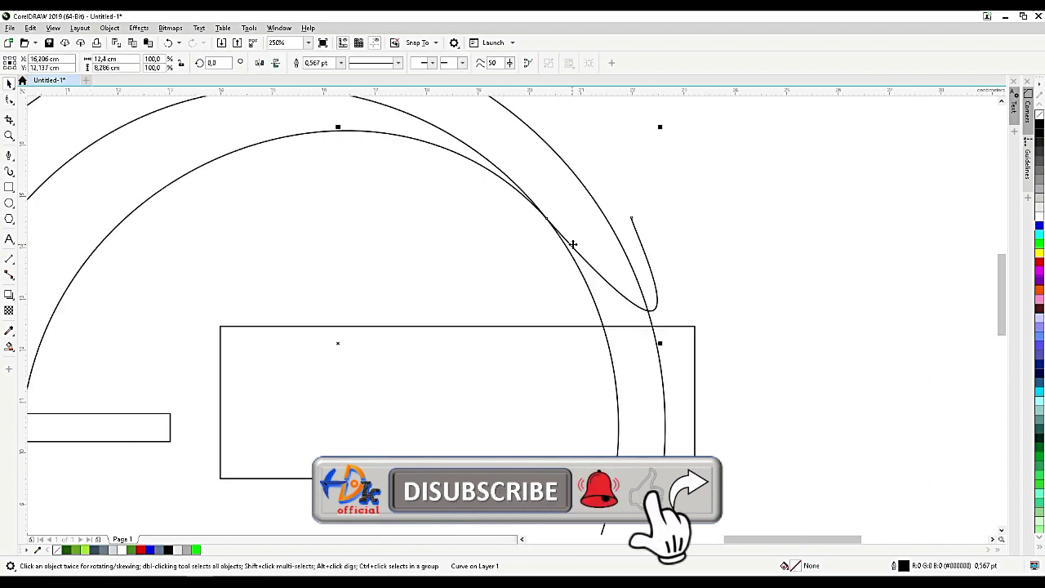
click(10, 155)
click(49, 168)
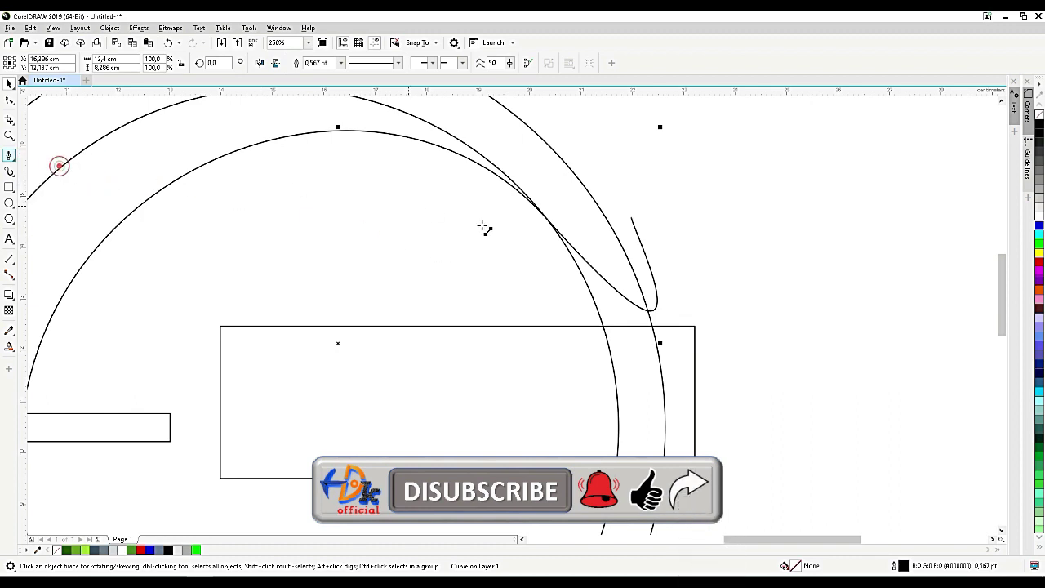
click(10, 155)
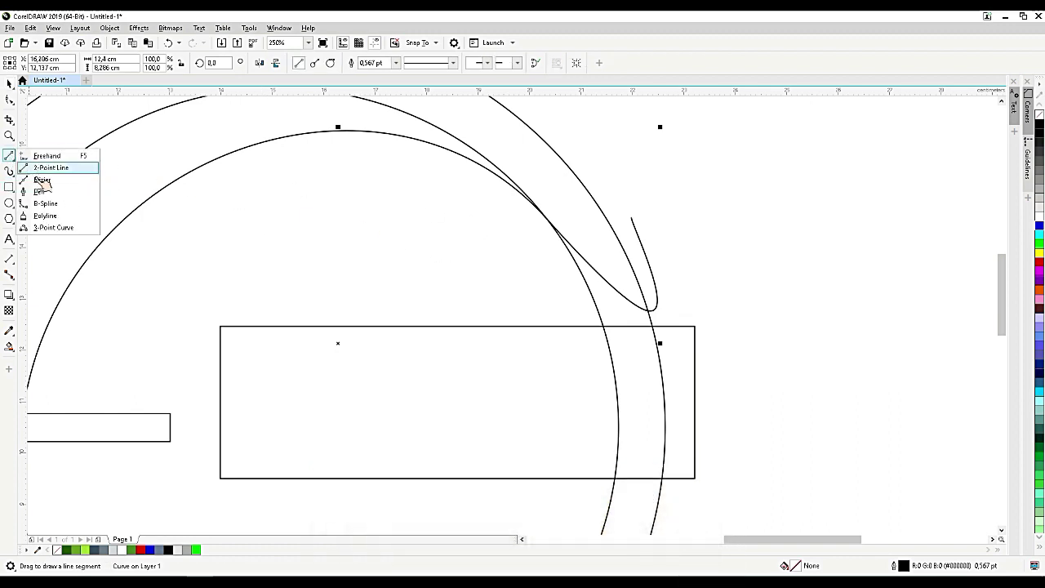
click(43, 191)
click(495, 250)
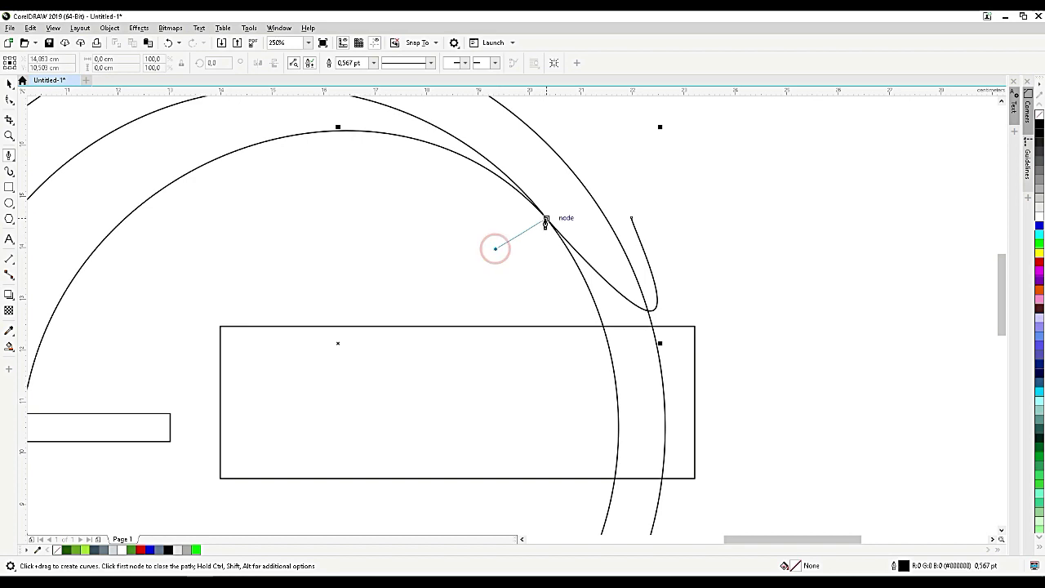
click(546, 218)
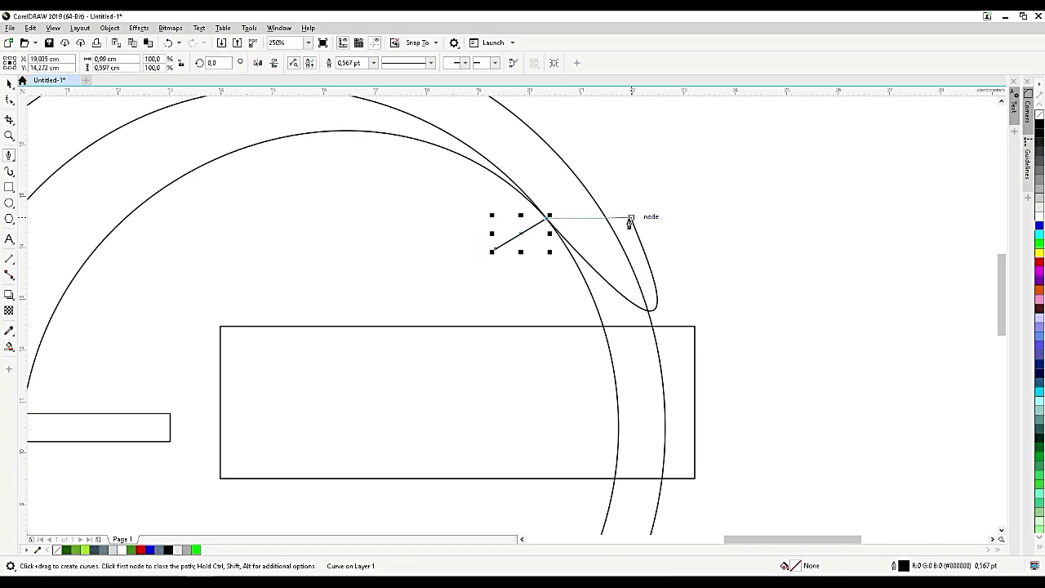
click(631, 218)
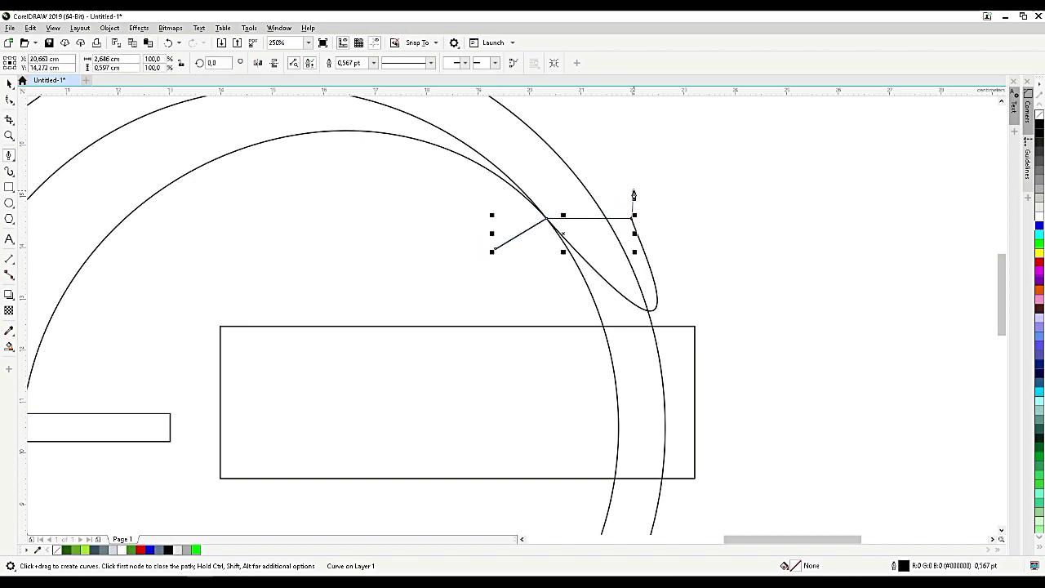
double_click(634, 190)
Step: Smart Fill the crescent above the narrow rectangle and the ring sections between the two left-hand rectangles with the blue-gray colour
scroll(672, 211, down, 5)
scroll(561, 238, up, 2)
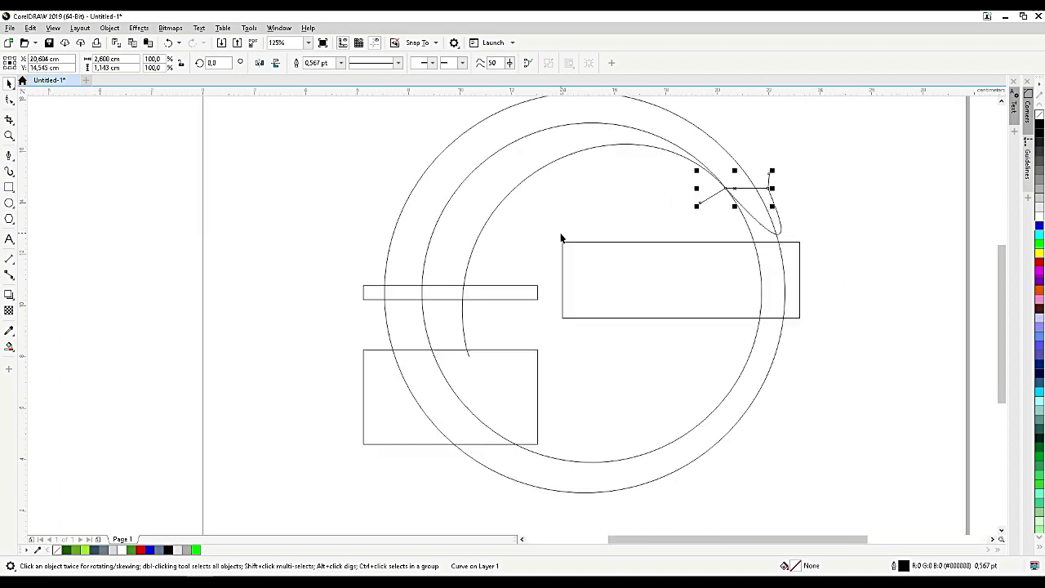
click(9, 345)
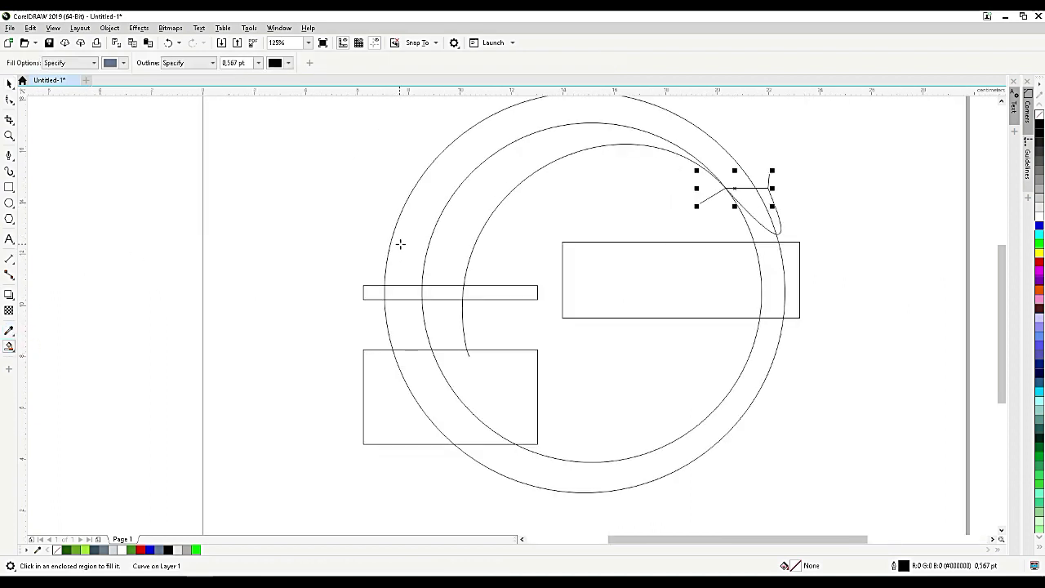
click(455, 247)
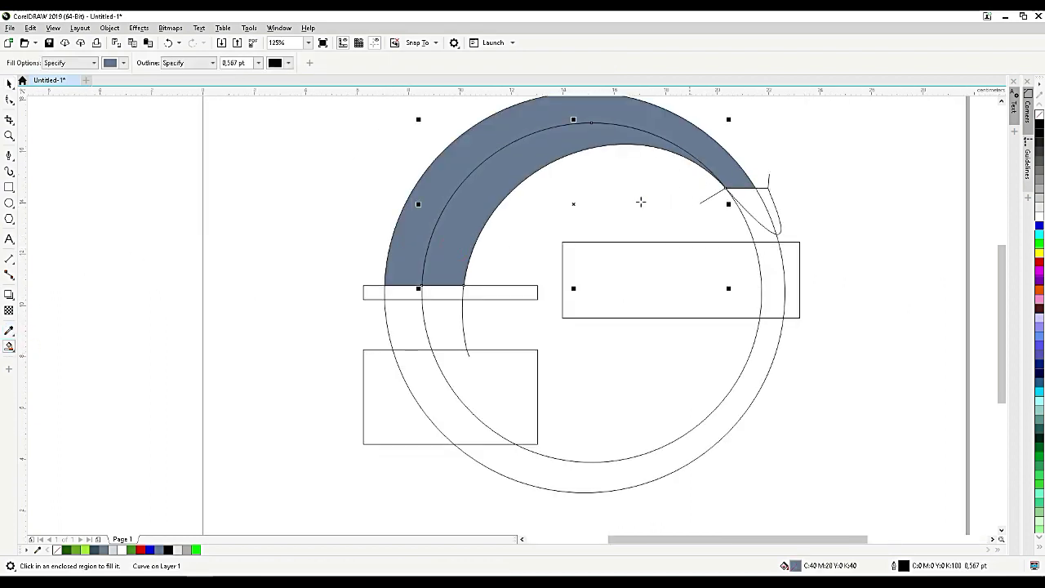
click(449, 329)
click(414, 330)
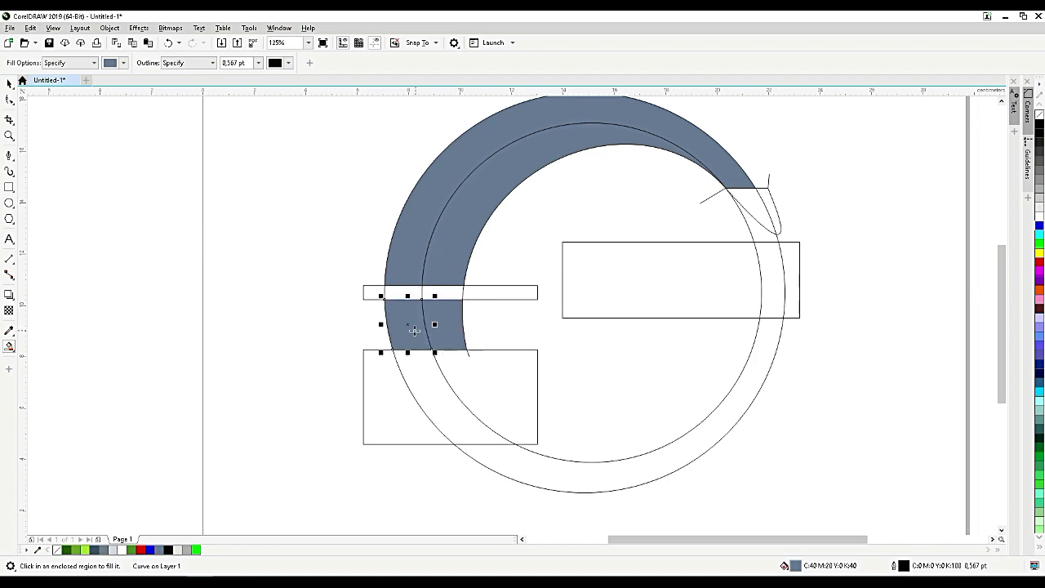
Step: Delete the large rectangle below the filled ring sections
click(9, 83)
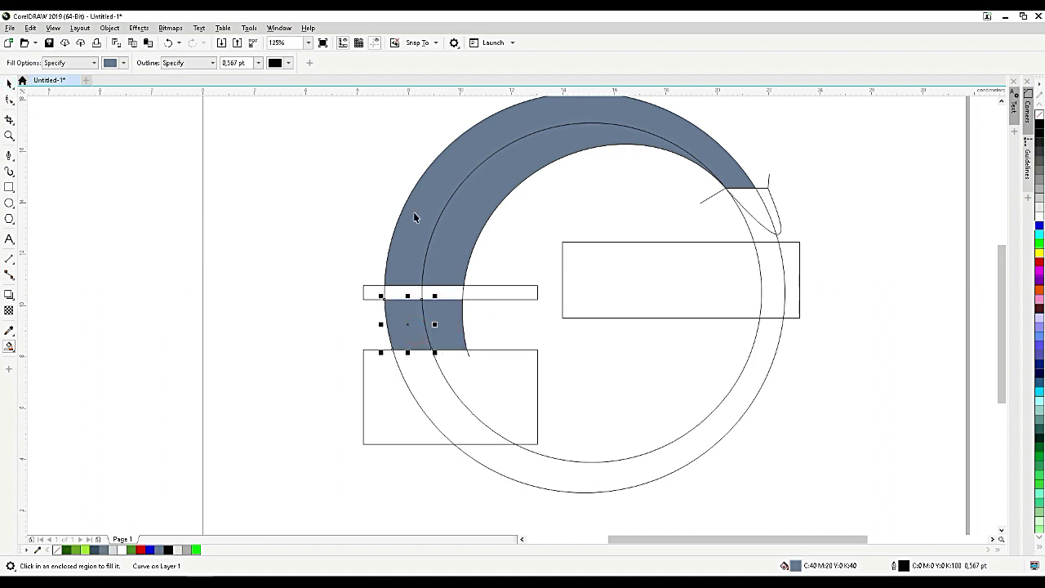
click(467, 375)
key(Delete)
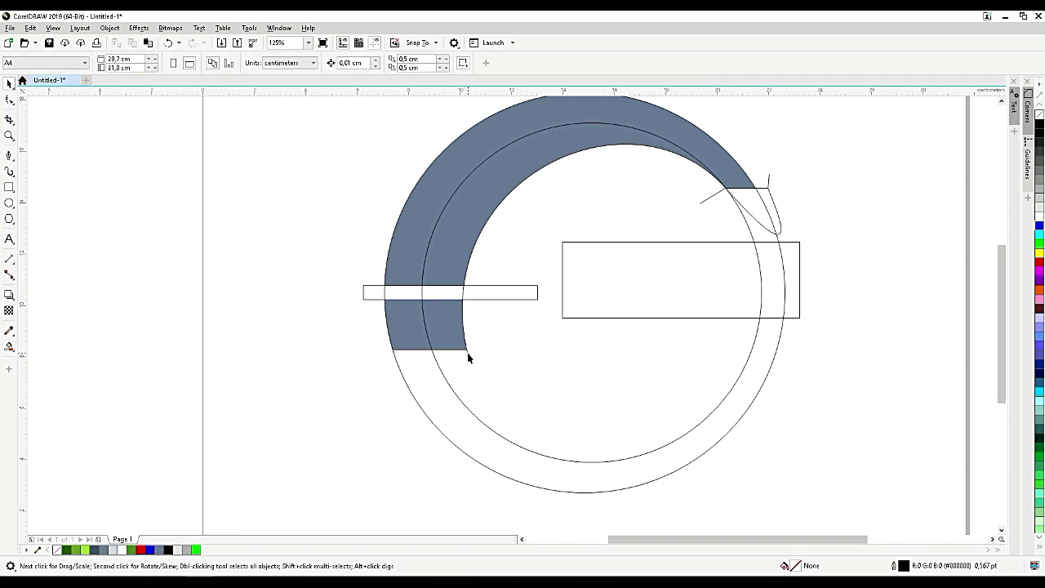
Step: Widen the curved path symmetrically about its centre to about 13.2 cm and bring it to the front
click(468, 353)
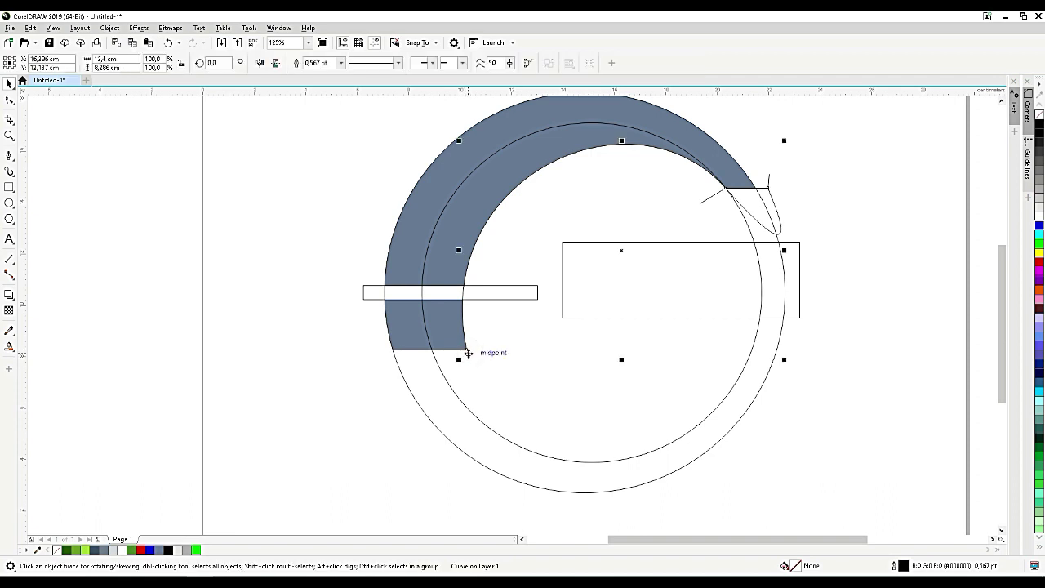
scroll(476, 243, up, 2)
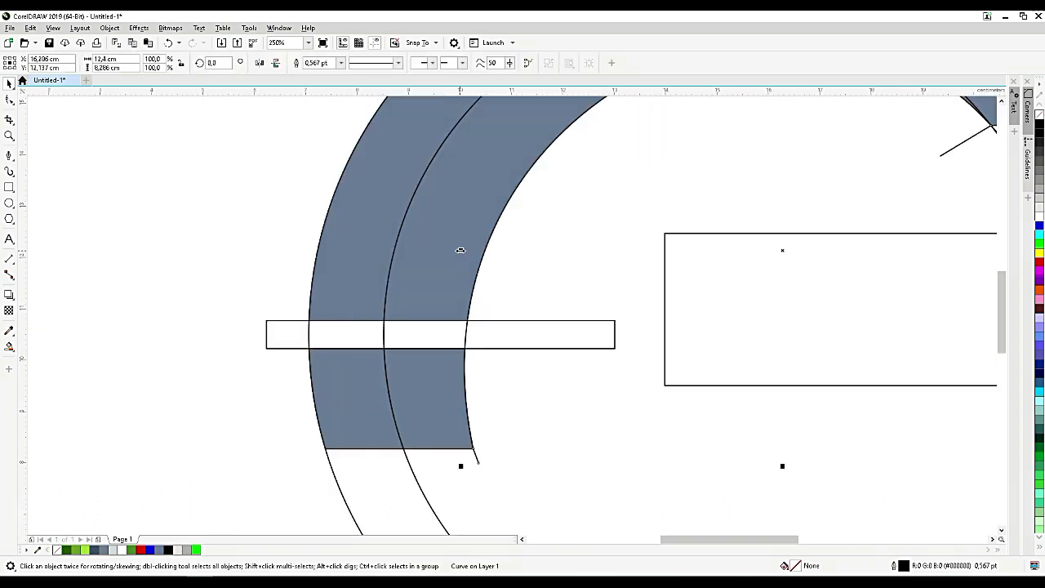
drag(460, 250, 440, 251)
key(ctrl+Home)
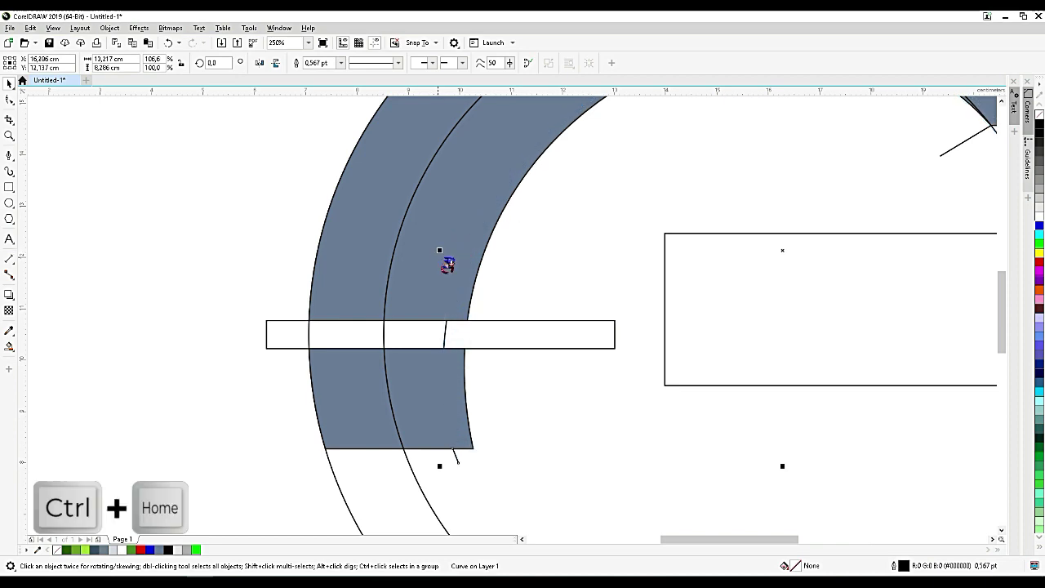
Step: Delete the narrow rectangle crossing the filled ring's left part
click(518, 329)
click(293, 341)
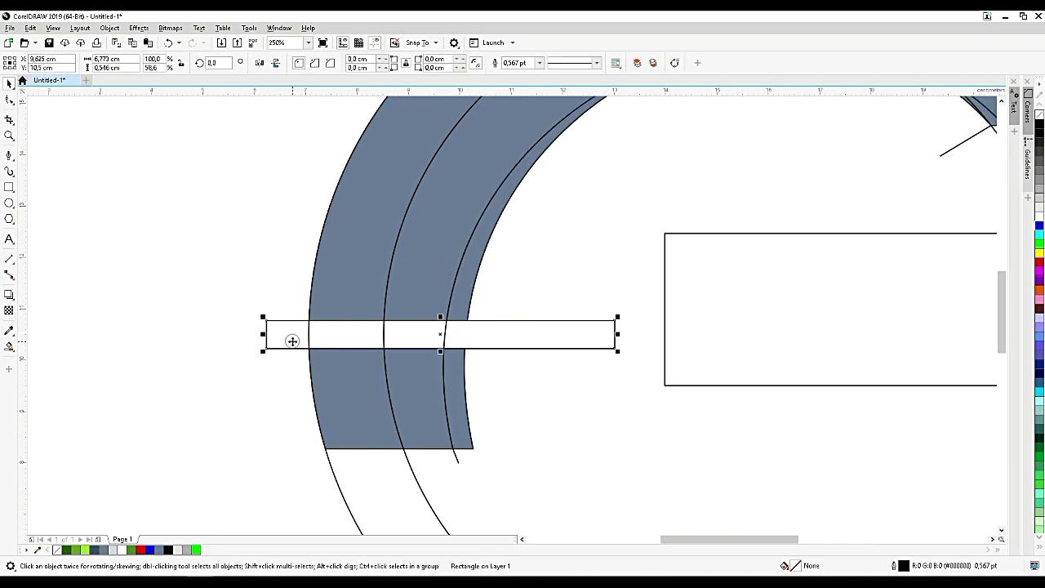
key(Delete)
Step: Move the curve's upper-right node onto the outer circle's edge, where the horizontal Pen segment crosses it
scroll(291, 341, down, 2)
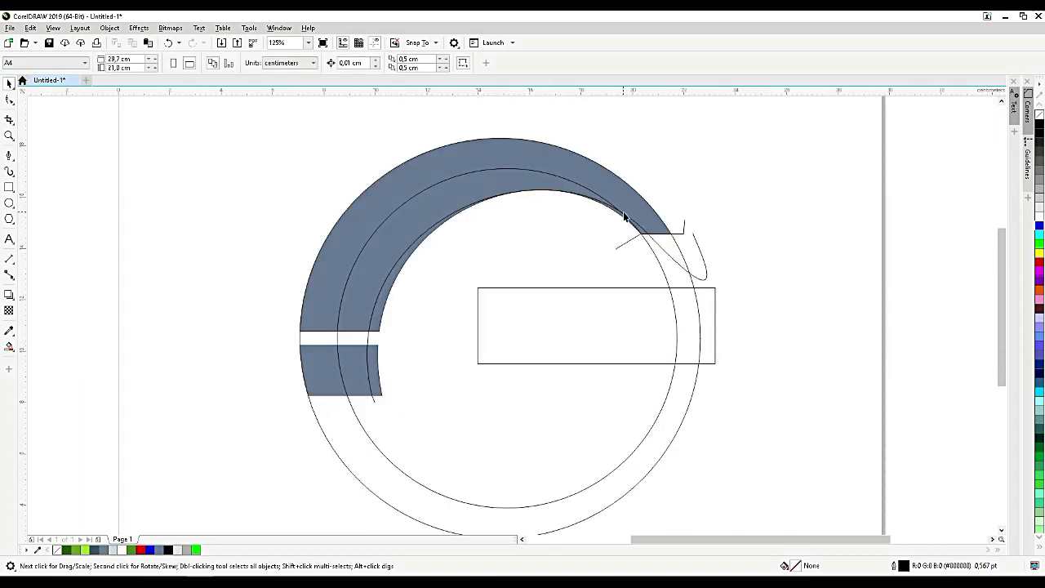
scroll(647, 237, up, 2)
click(648, 237)
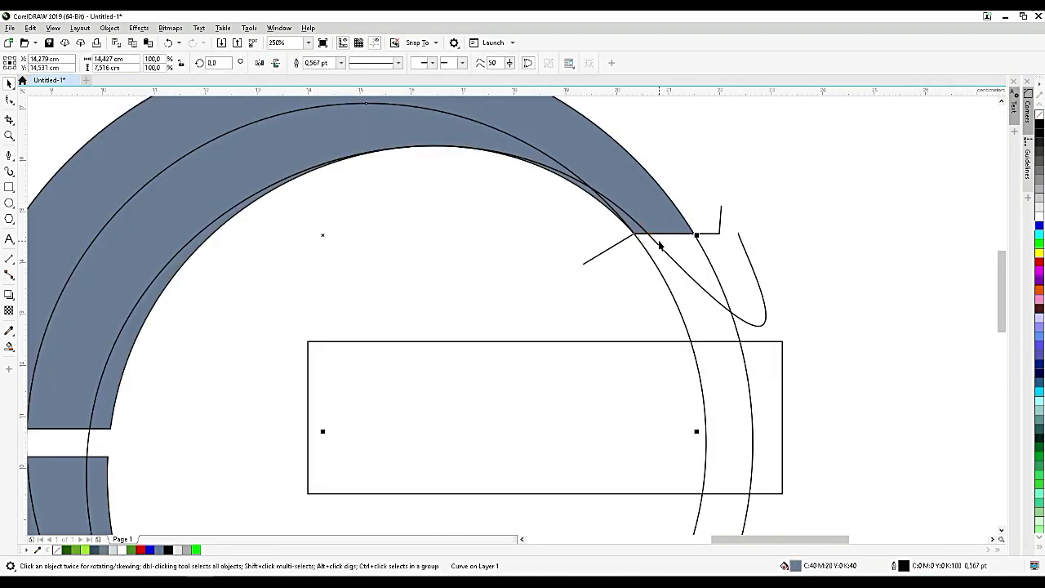
key(F10)
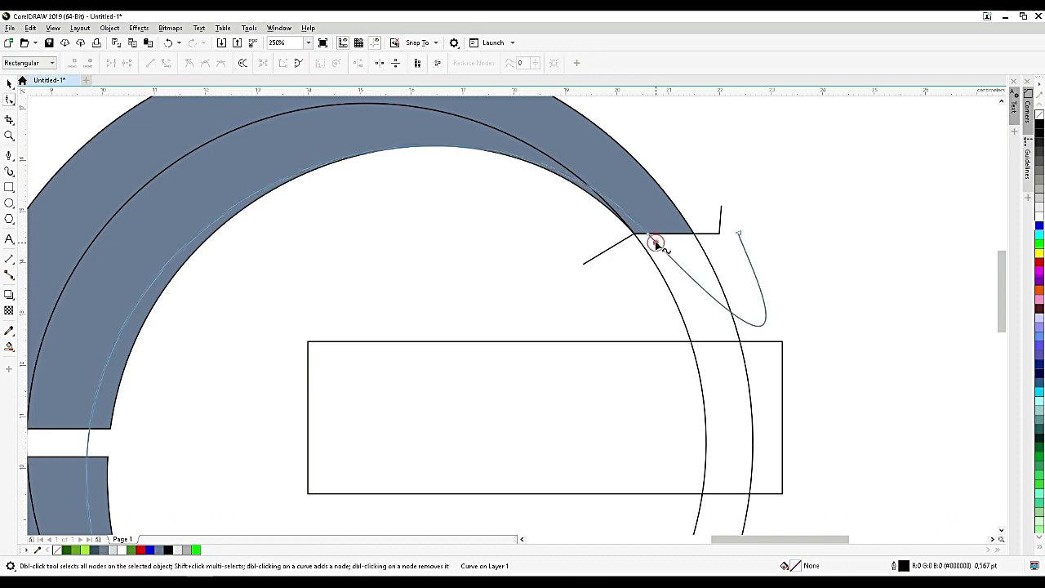
drag(654, 236, 696, 236)
Step: Raise the curve's bulge with the upper-right node's control handle, and shift that node slightly outside the outer circle
scroll(696, 236, down, 2)
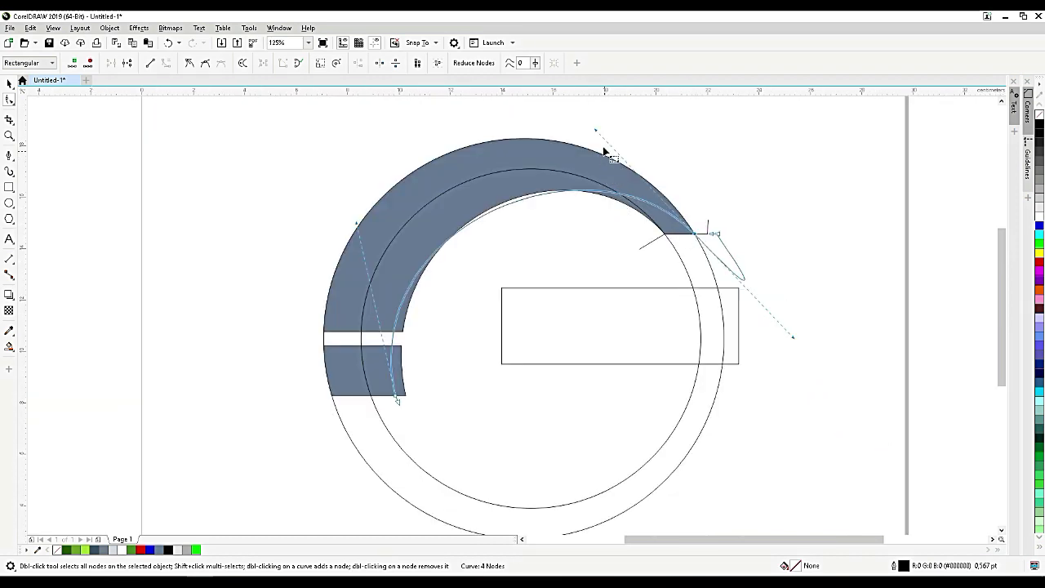
drag(596, 135, 570, 144)
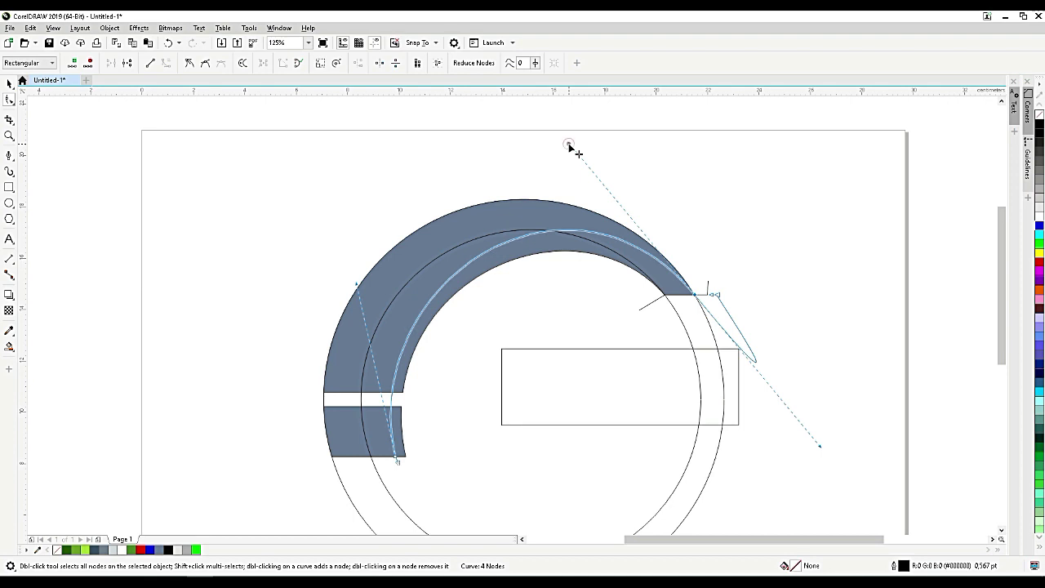
drag(569, 144, 572, 137)
scroll(649, 231, up, 1)
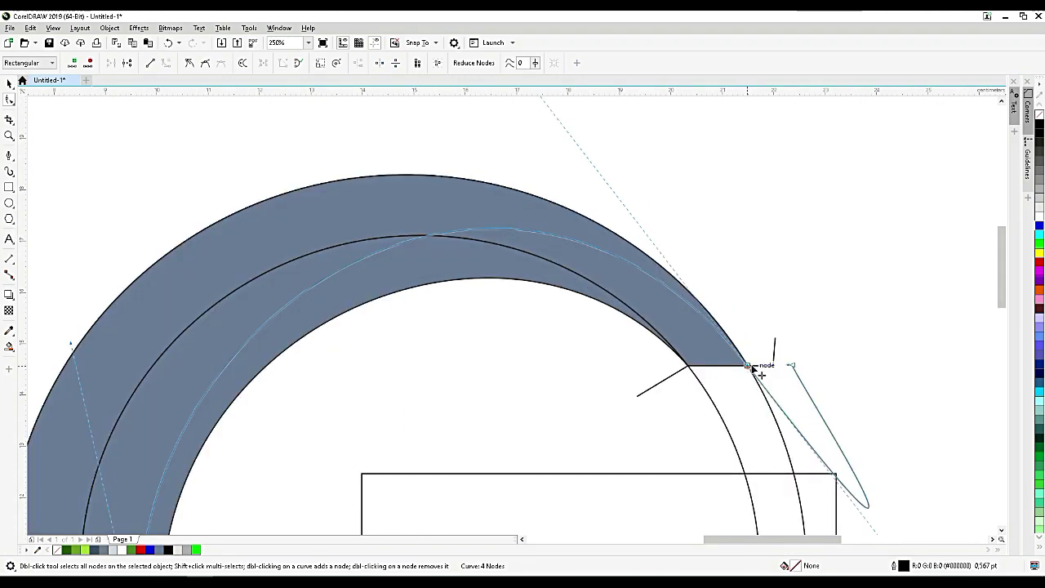
drag(750, 370, 776, 377)
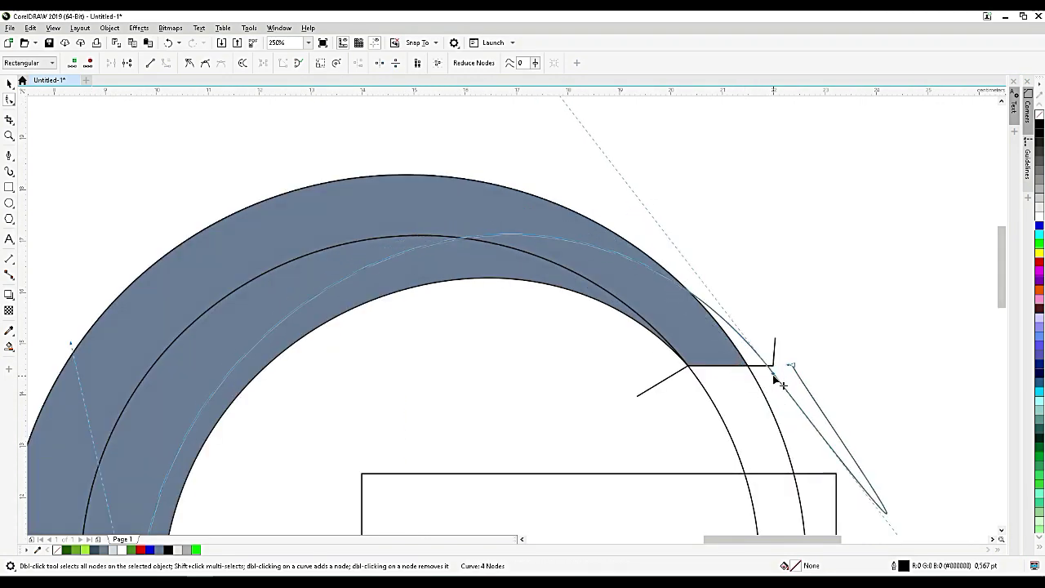
Step: Smart Fill the crescent's inner strip below the curve and the adjoining area down to its upper-right tip
scroll(776, 377, down, 1)
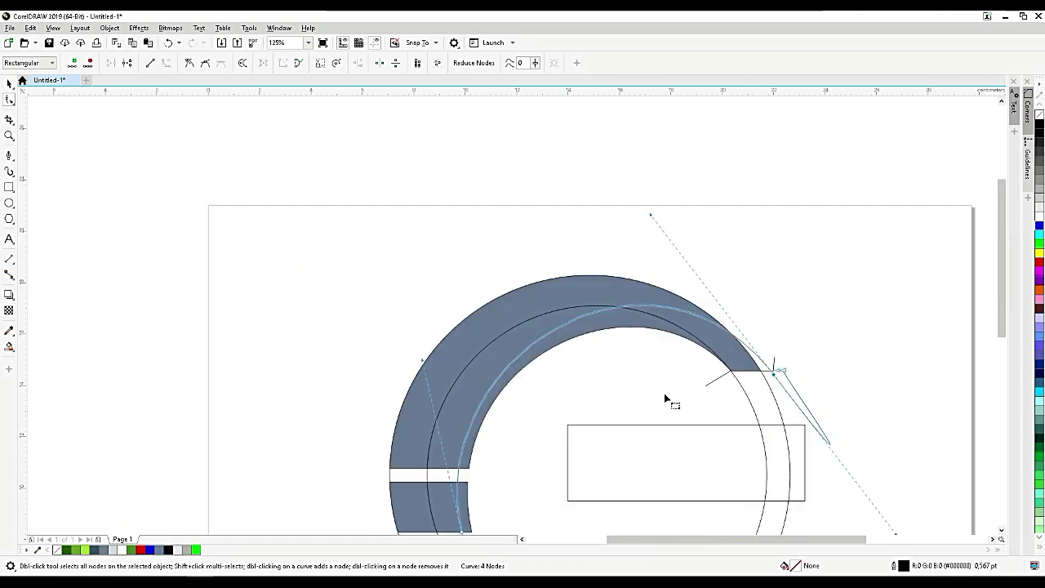
scroll(663, 404, up, 1)
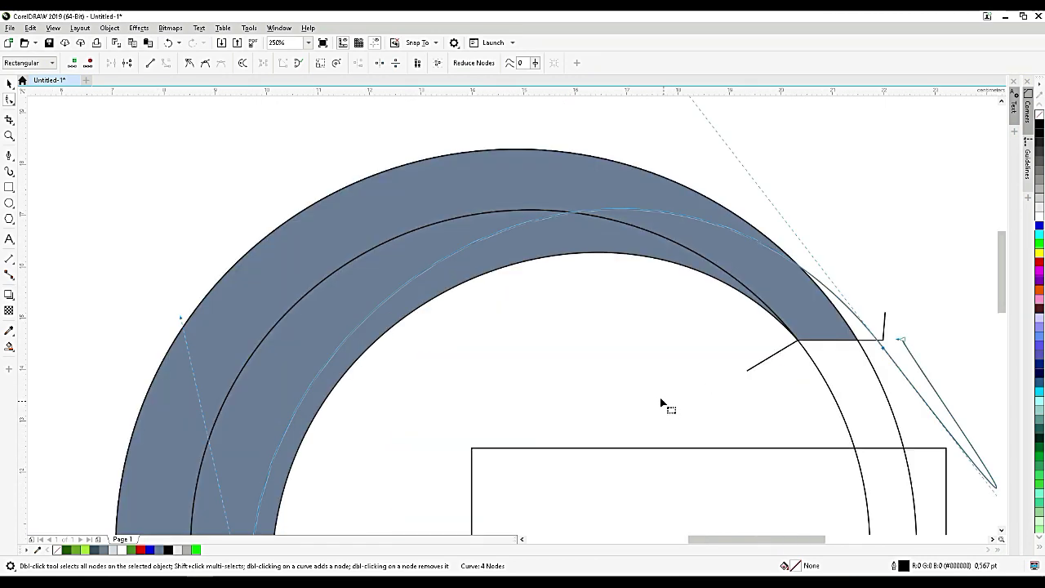
click(10, 347)
click(367, 326)
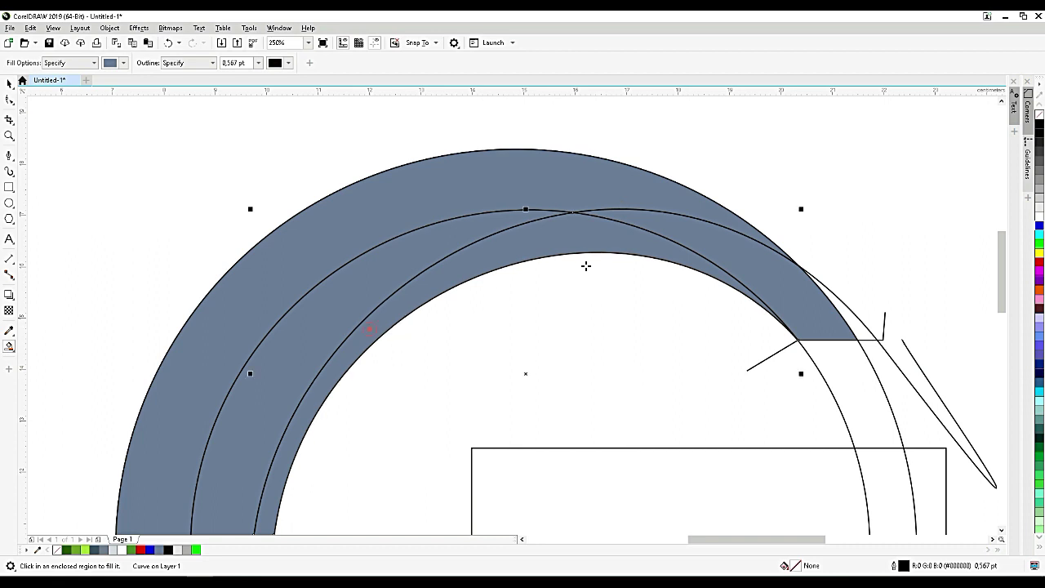
click(700, 235)
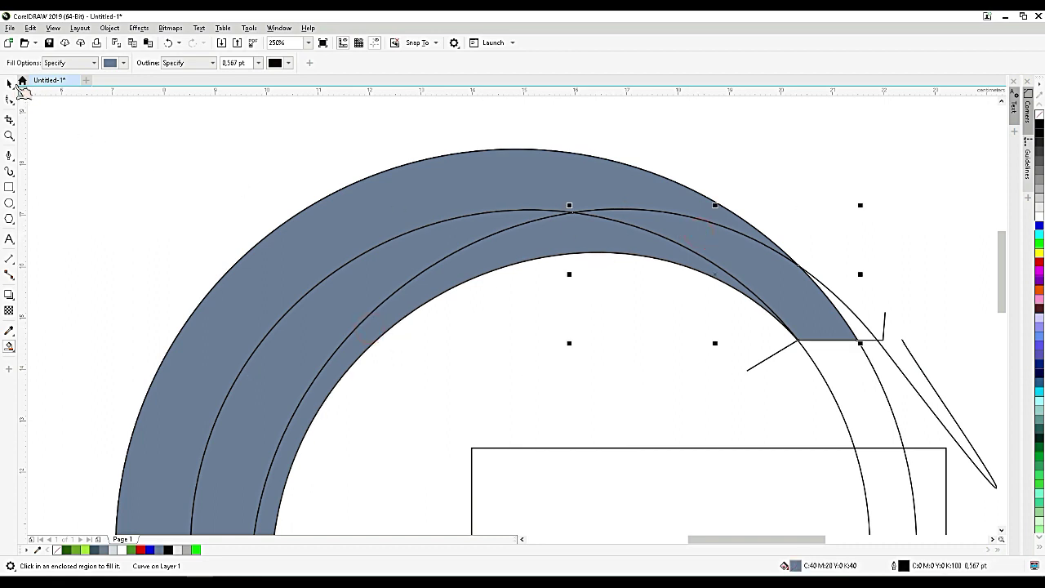
Step: Weld the two new inner crescent fills into one shape and colour it light gray (#CCCCCC)
key(space)
shift+click(572, 240)
click(318, 63)
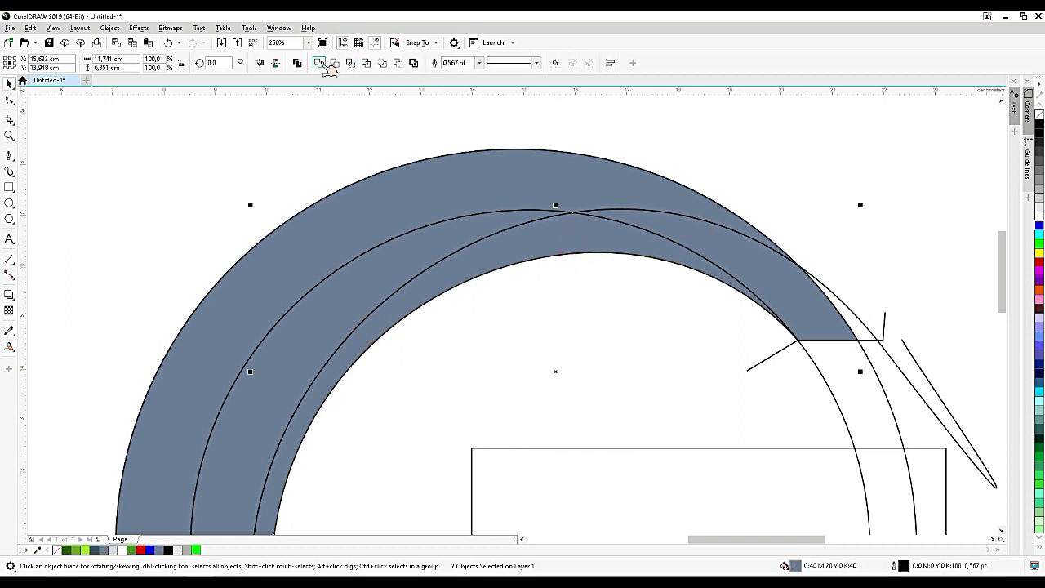
click(1040, 203)
Step: Smart Fill the narrow strip between the curve and the inner edge of the lower ring block
scroll(762, 129, down, 4)
scroll(663, 229, up, 4)
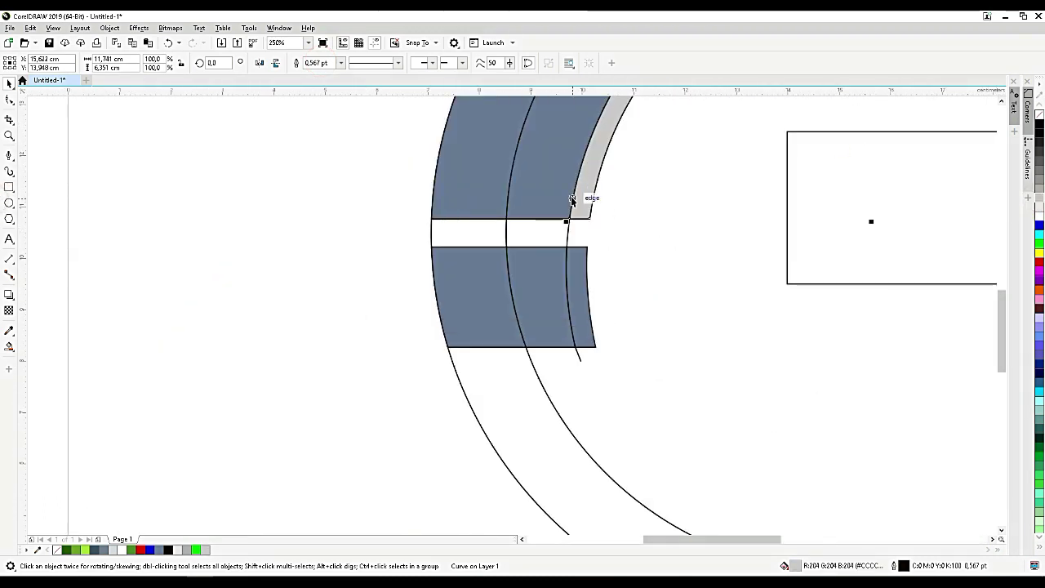
scroll(593, 187, up, 2)
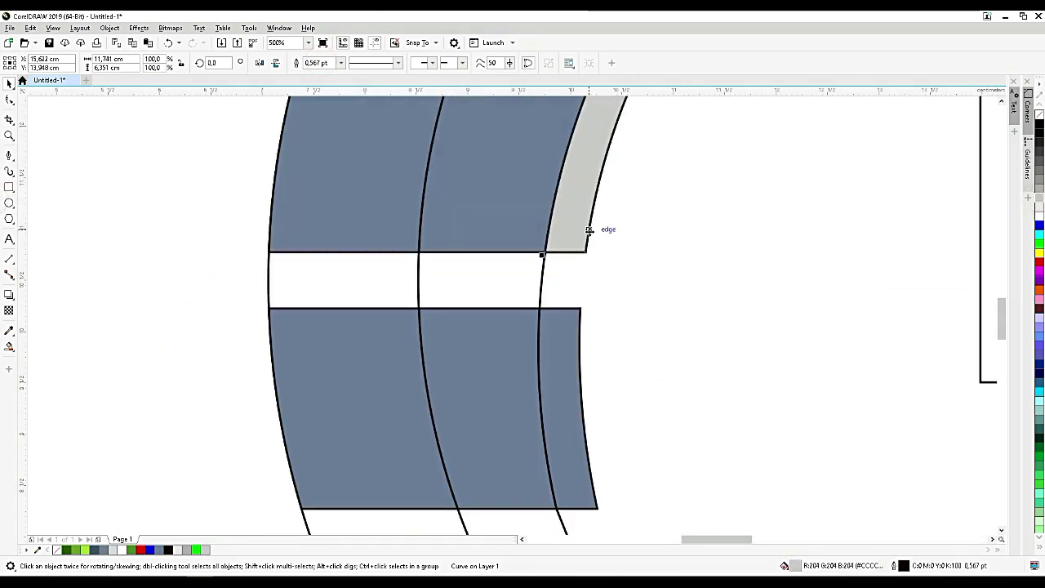
click(571, 338)
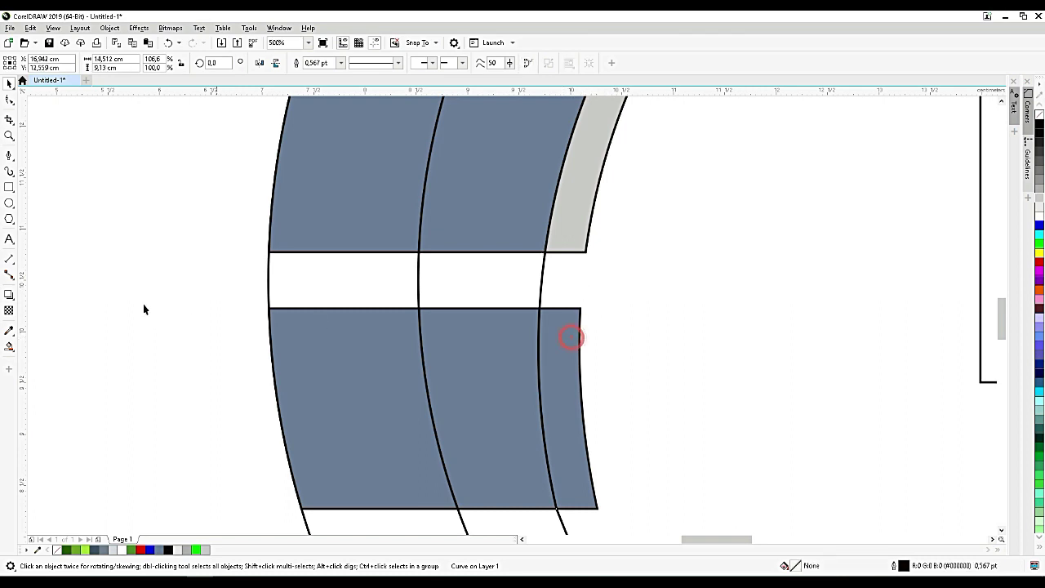
click(10, 347)
click(564, 390)
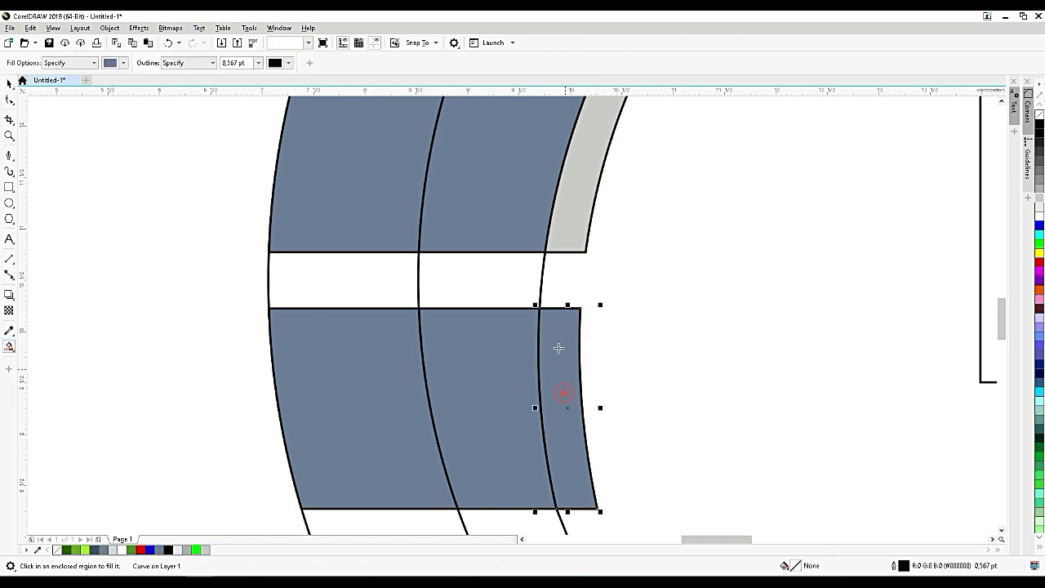
key(space)
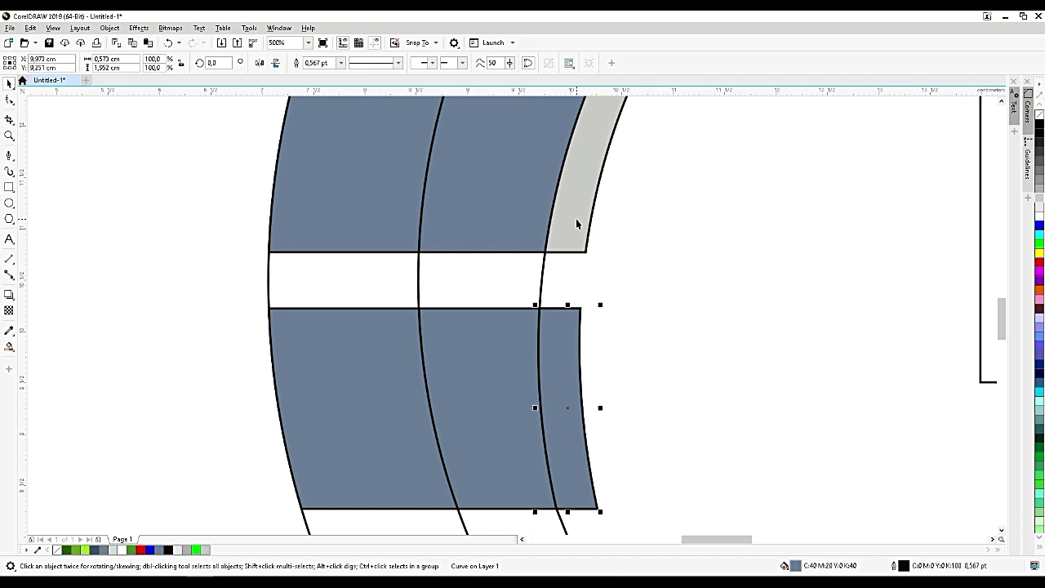
scroll(576, 218, up, 3)
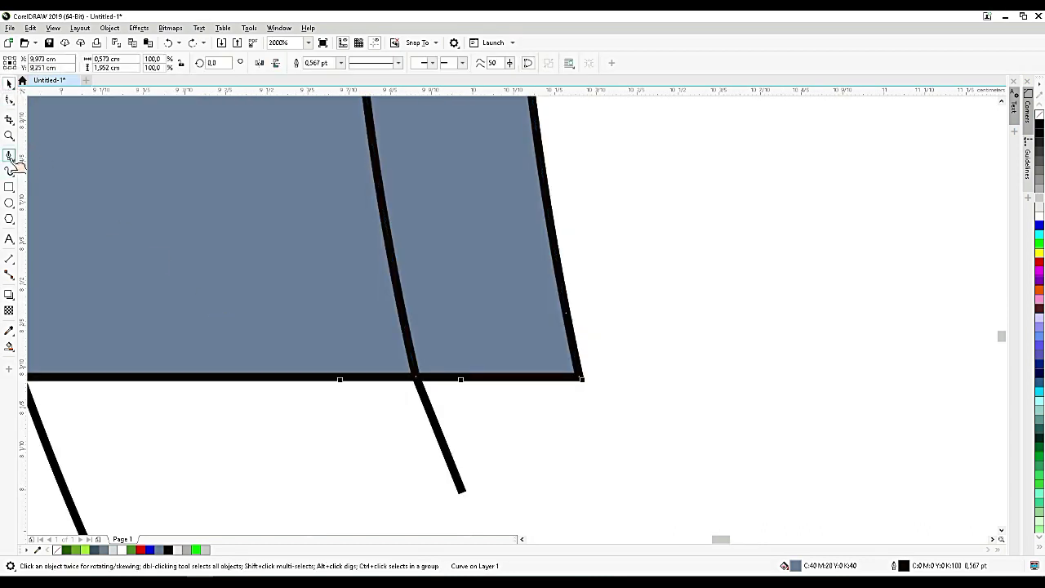
Step: Draw a closed polygon about 0.84 by 0.52 cm around the ring block's lower-right corner, passing through the corner of the inner curve
click(10, 155)
click(357, 459)
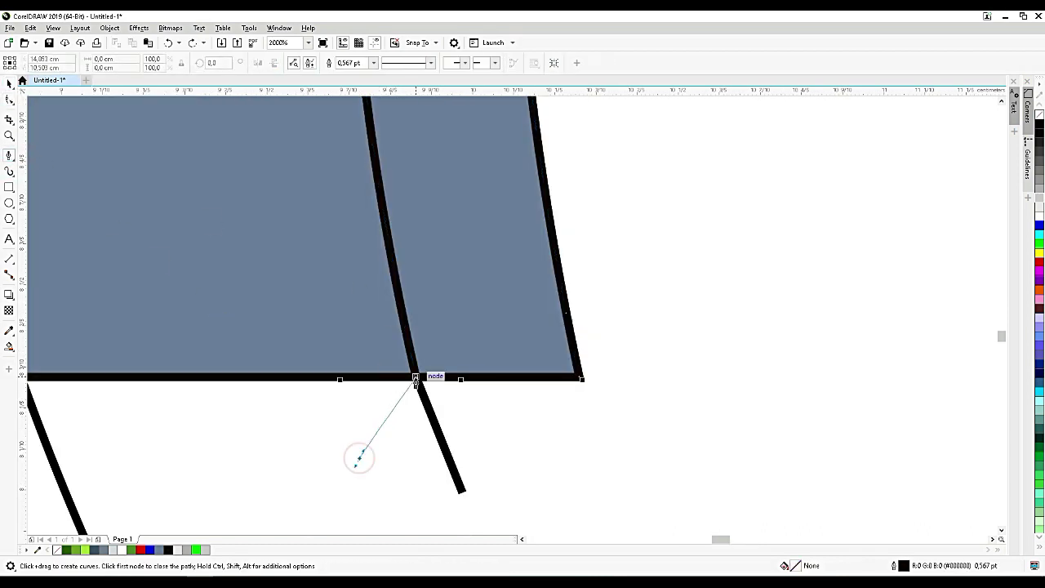
click(417, 375)
click(591, 303)
click(707, 404)
drag(655, 487, 454, 510)
click(357, 459)
Step: Trim the lower ring block's narrow inner strip with the polygon, and delete the polygon
click(10, 83)
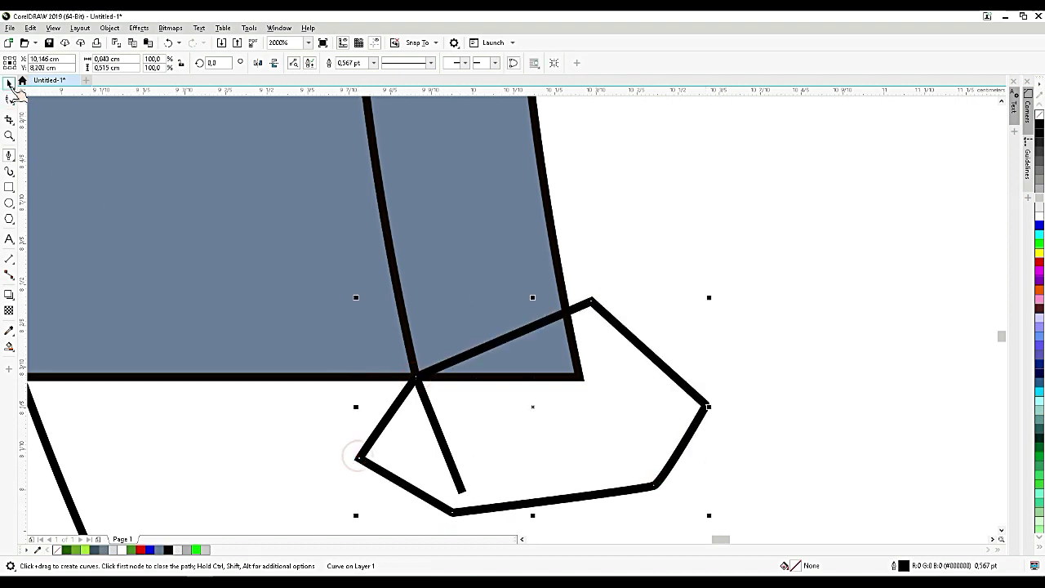
click(516, 212)
click(15, 88)
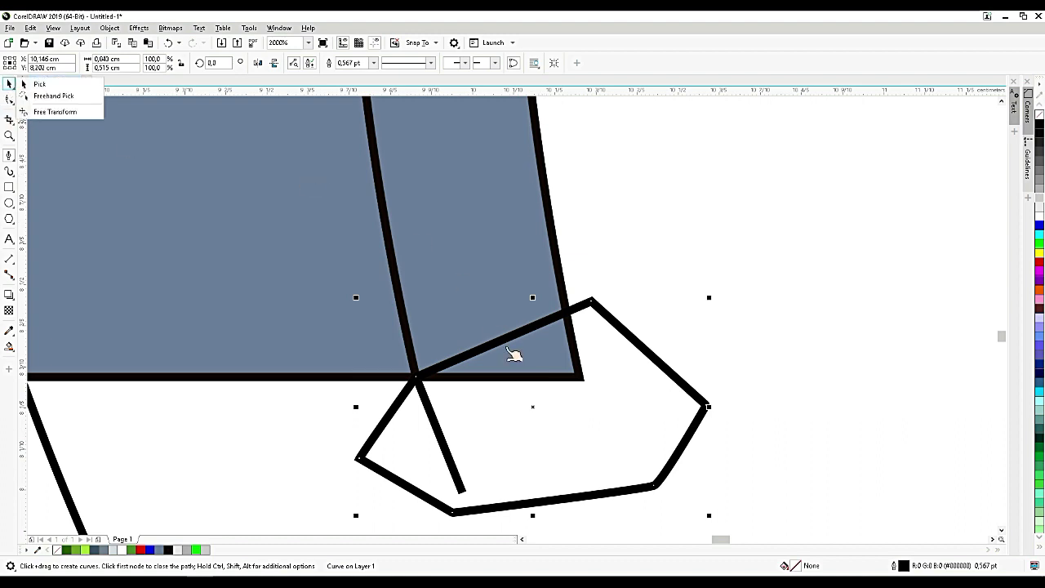
click(61, 82)
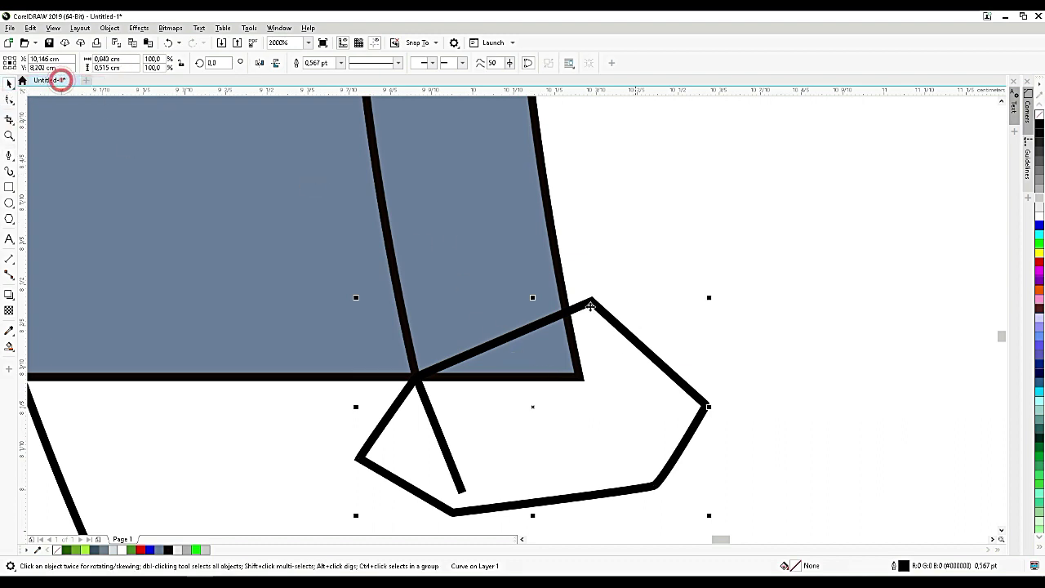
shift+click(547, 233)
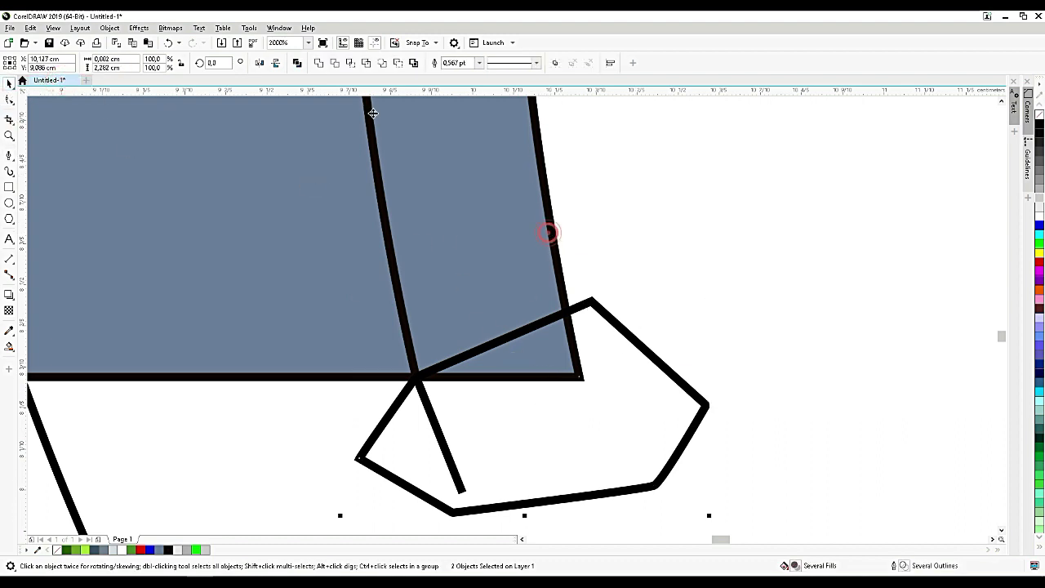
click(621, 397)
scroll(620, 397, down, 2)
key(Delete)
click(618, 398)
Step: Weld the lower ring block's trimmed inner strip to the light gray crescent strip
scroll(618, 398, down, 3)
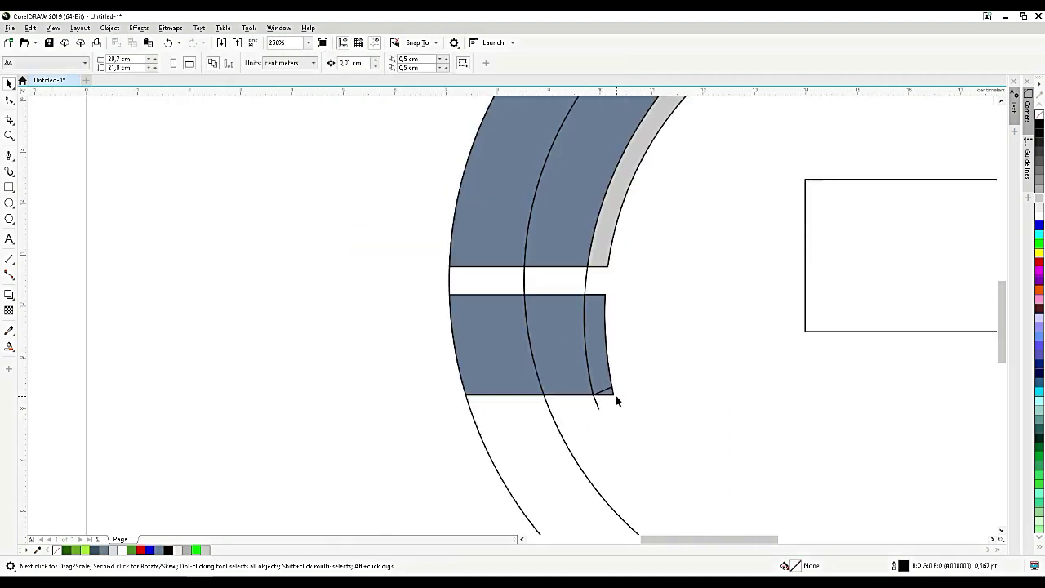
click(614, 388)
shift+click(605, 250)
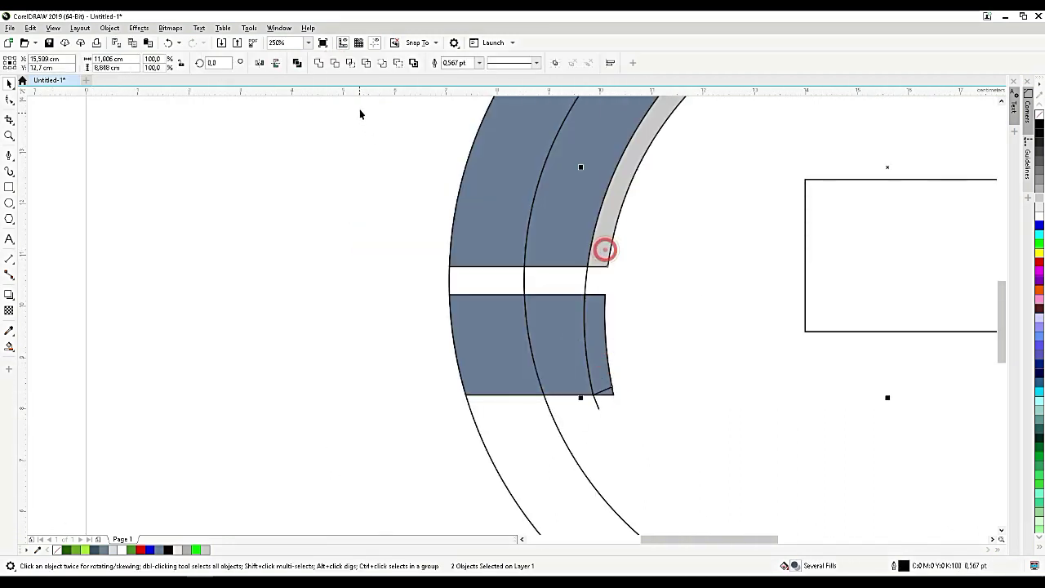
click(323, 63)
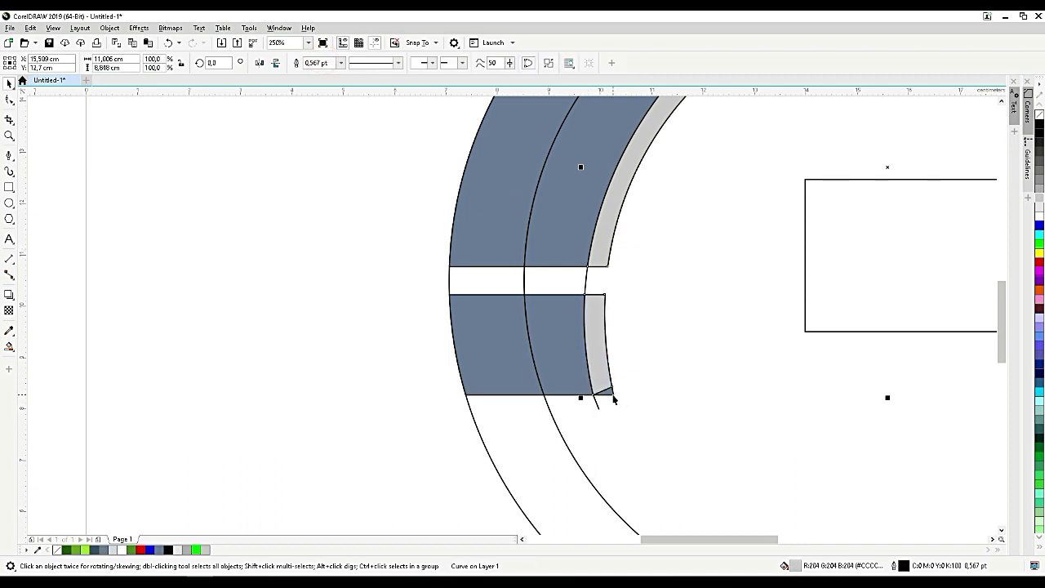
Step: Draw another closed polygon about 1.55 by 0.78 cm around the block's remaining blue corner, with its upper edge along the slanted cut
scroll(613, 394, up, 3)
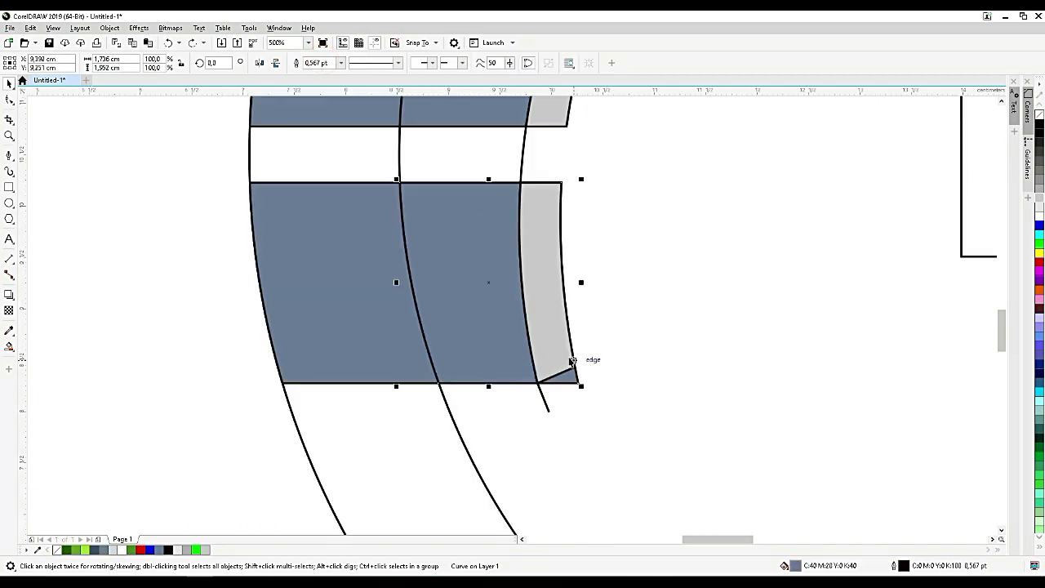
scroll(570, 361, up, 2)
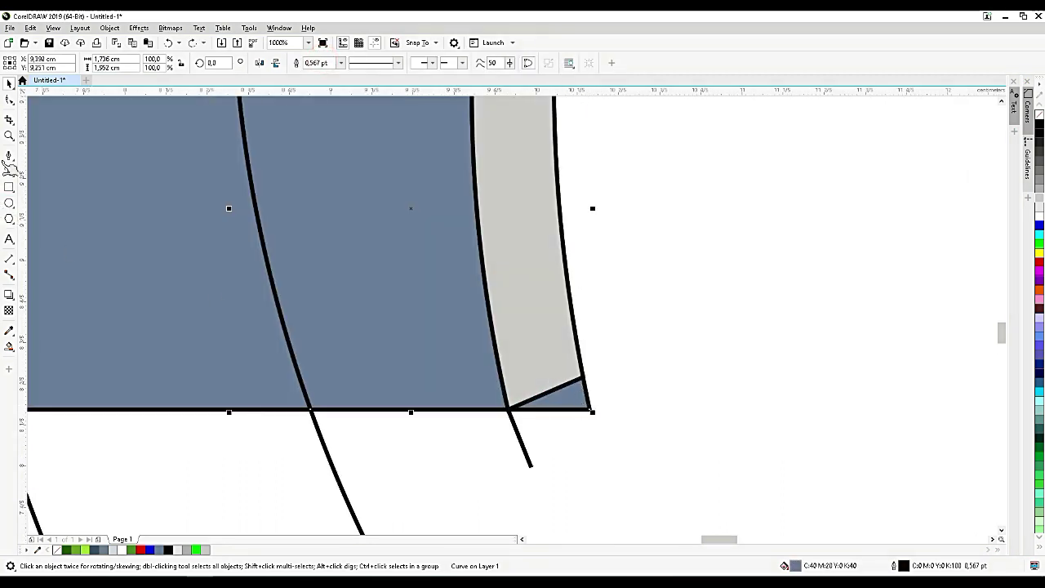
click(415, 471)
click(508, 408)
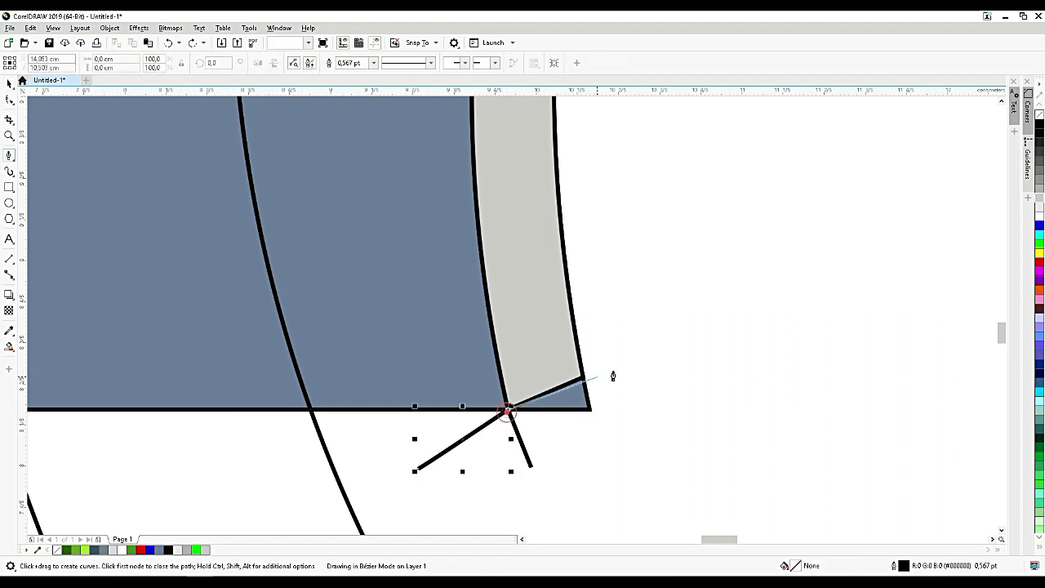
click(631, 356)
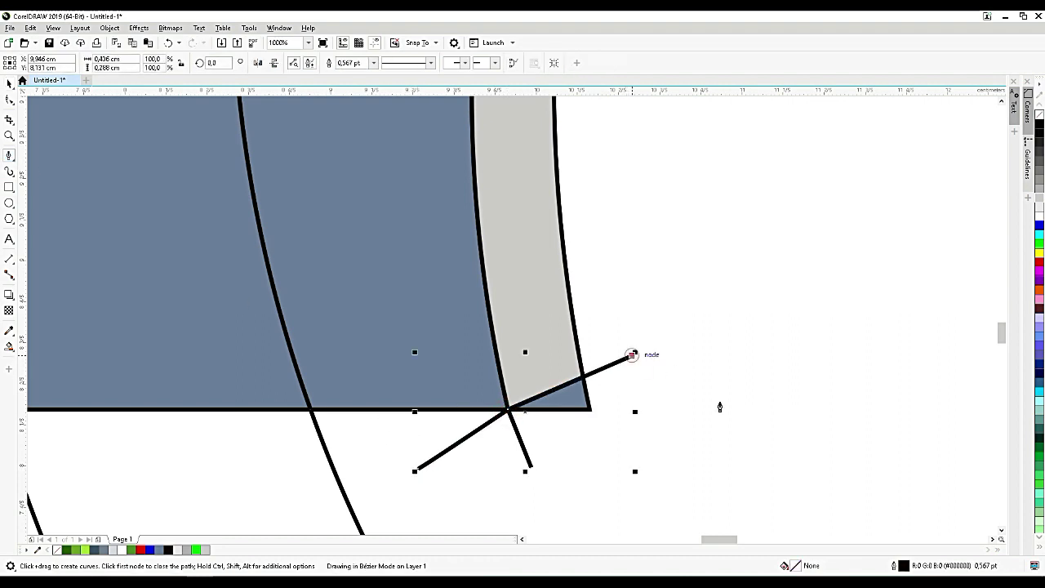
click(740, 430)
drag(637, 515, 621, 512)
click(417, 471)
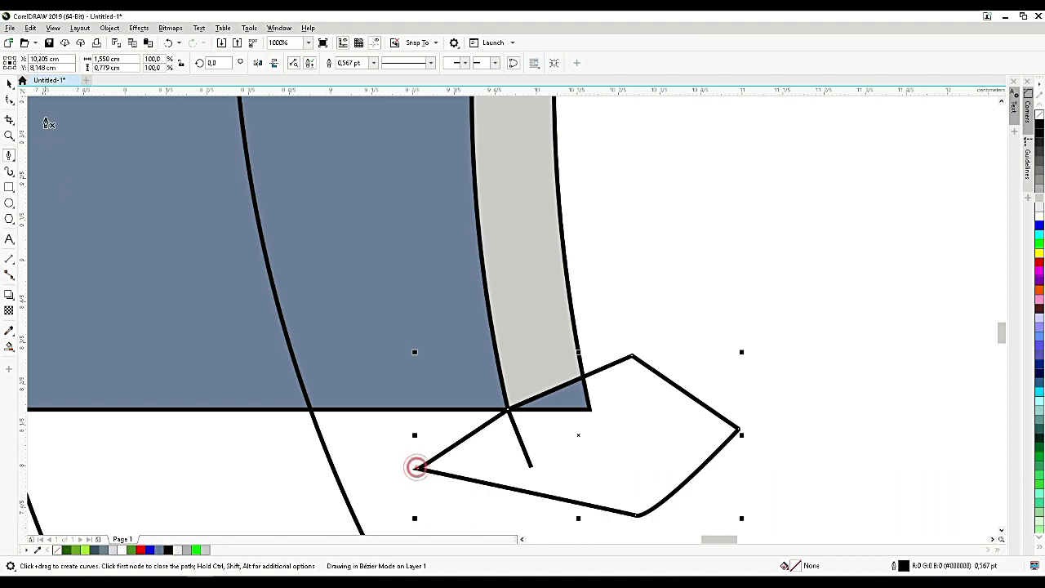
Step: Trim the lower ring block's inner blue section with the polygon, and delete the polygon
click(10, 83)
shift+click(404, 252)
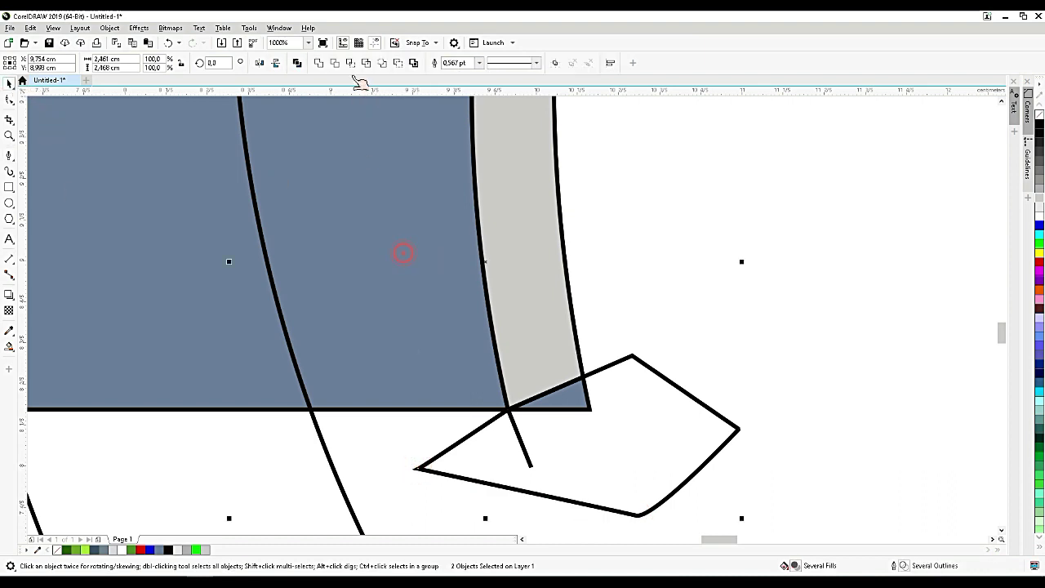
click(335, 63)
click(625, 449)
scroll(575, 462, down, 5)
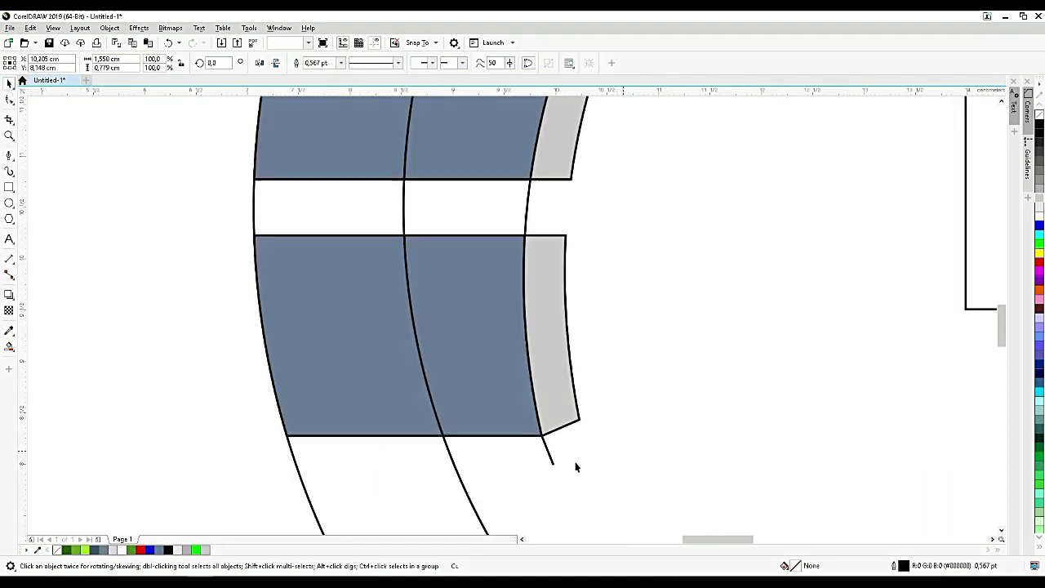
key(Escape)
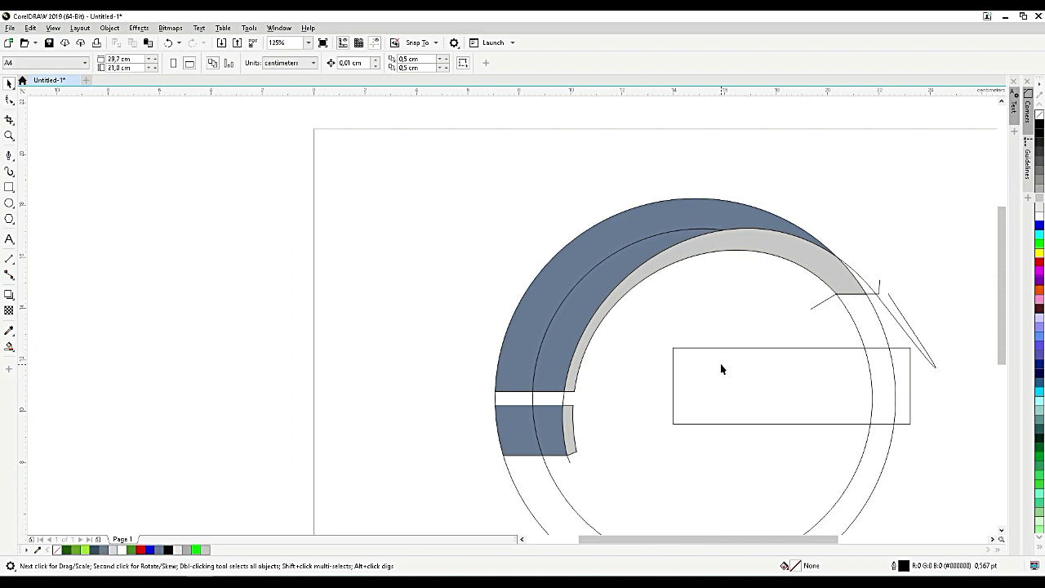
Step: Move the long open curve up about 0.5 cm and slightly right, and narrow it to about 14.4 cm
scroll(724, 285, up, 2)
scroll(666, 240, down, 2)
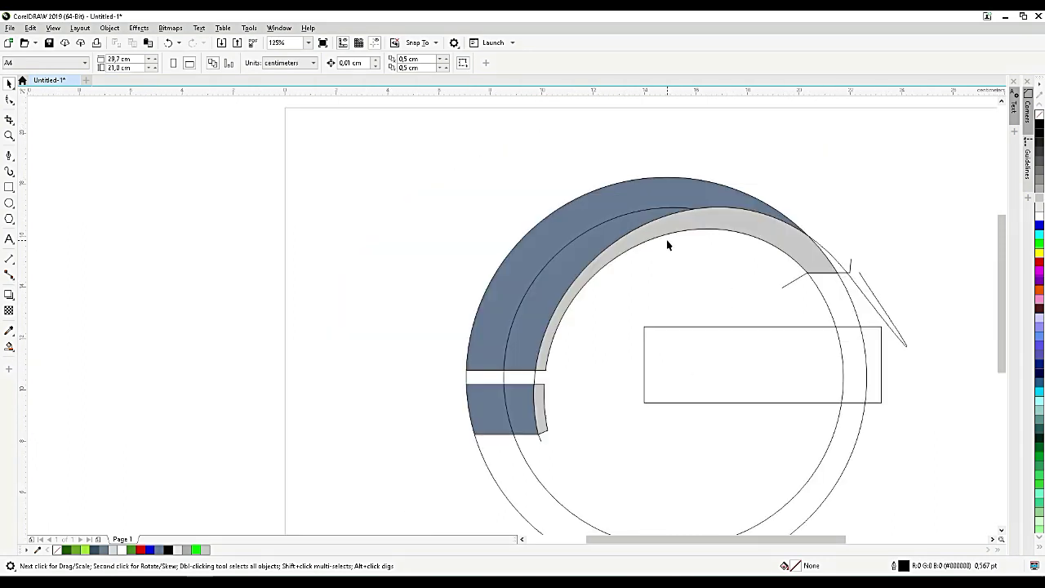
click(857, 287)
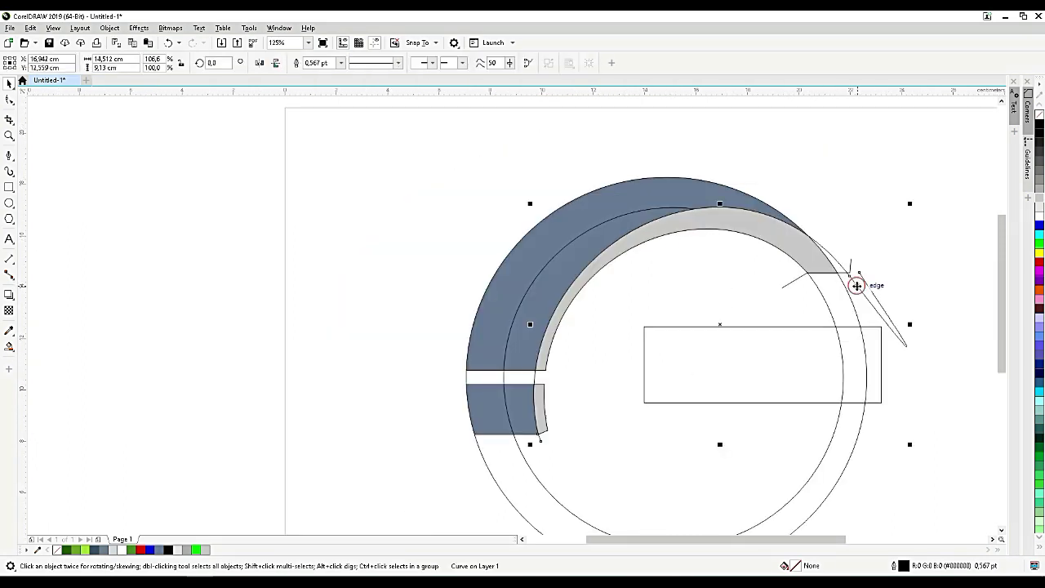
mouse_move(857, 284)
mouse_down()
mouse_move(864, 276)
mouse_move(842, 282)
mouse_up()
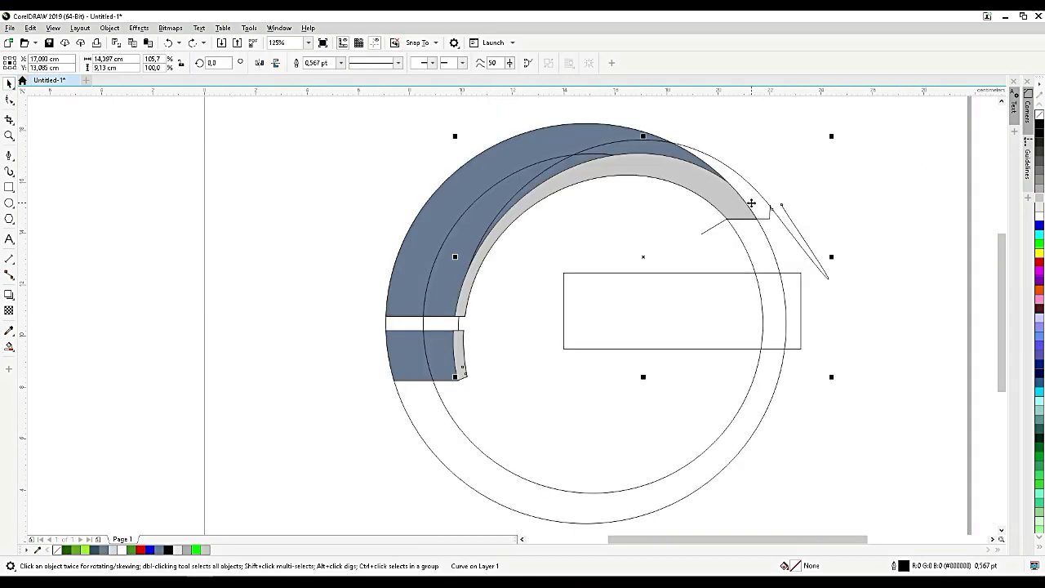
Step: Remove the fill from all the logo shapes, keeping only their outlines
key(ctrl+Home)
drag(253, 107, 763, 397)
click(1040, 115)
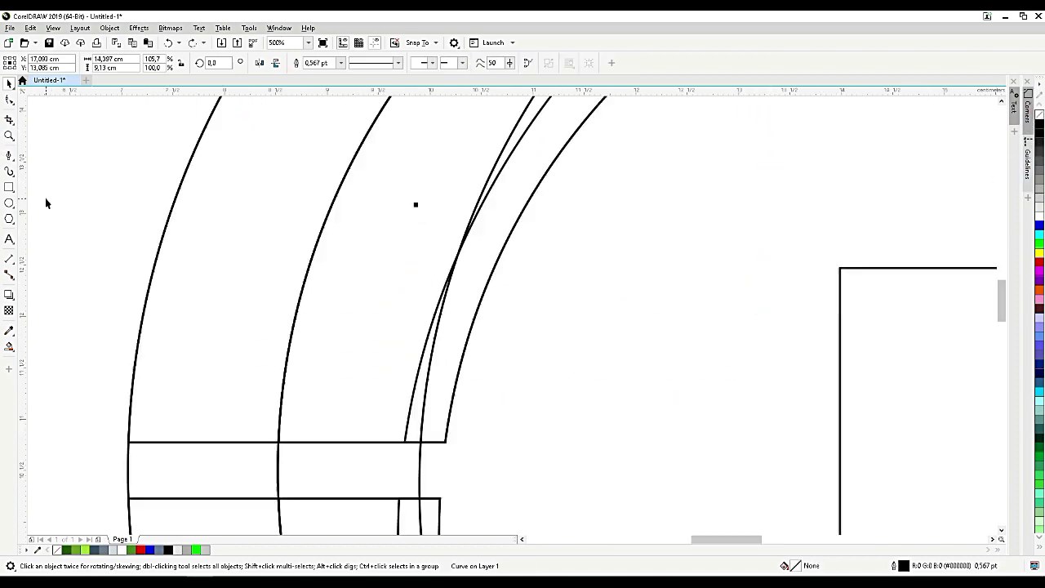
Step: Draw a horizontal line about 1.06 cm long through the crossing of the moved curve and the crescent strip's outer edge
click(340, 254)
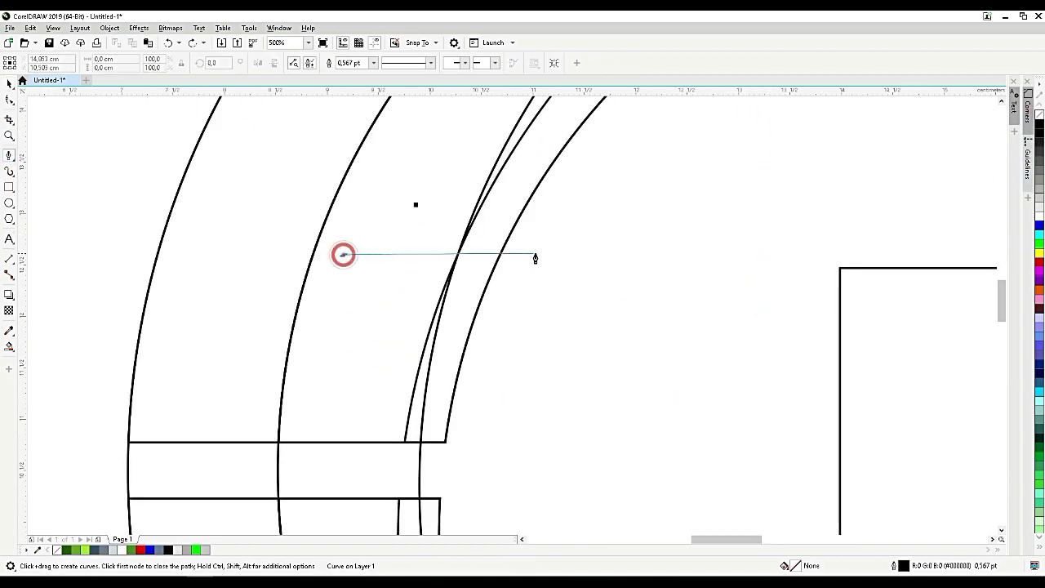
click(536, 254)
key(space)
scroll(537, 254, down, 4)
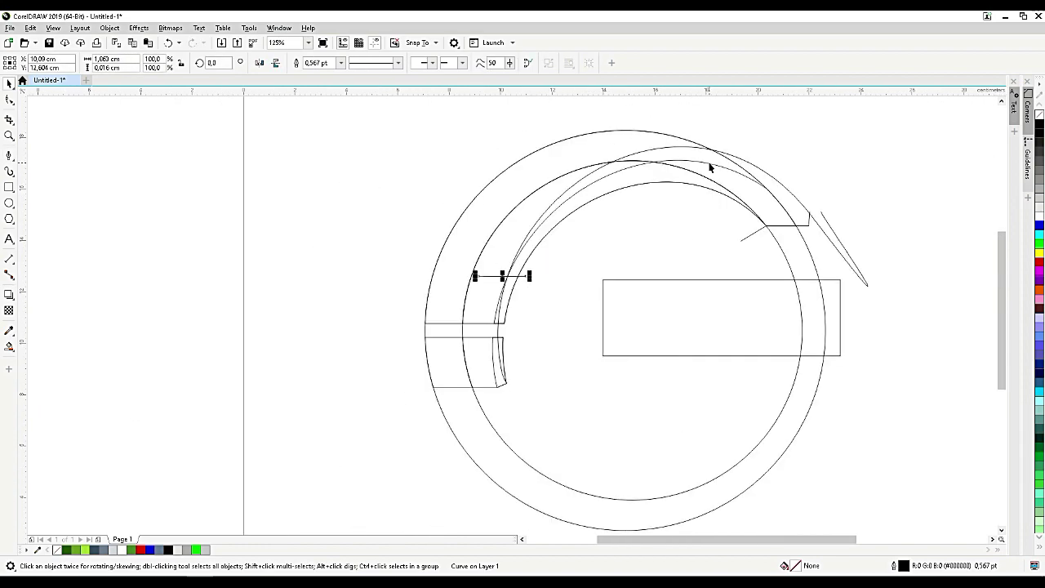
Step: Draw an open angular path about 2.4 cm high from the upper curve crossing around the arc's right end to the outer circle
scroll(704, 167, up, 2)
scroll(609, 168, up, 2)
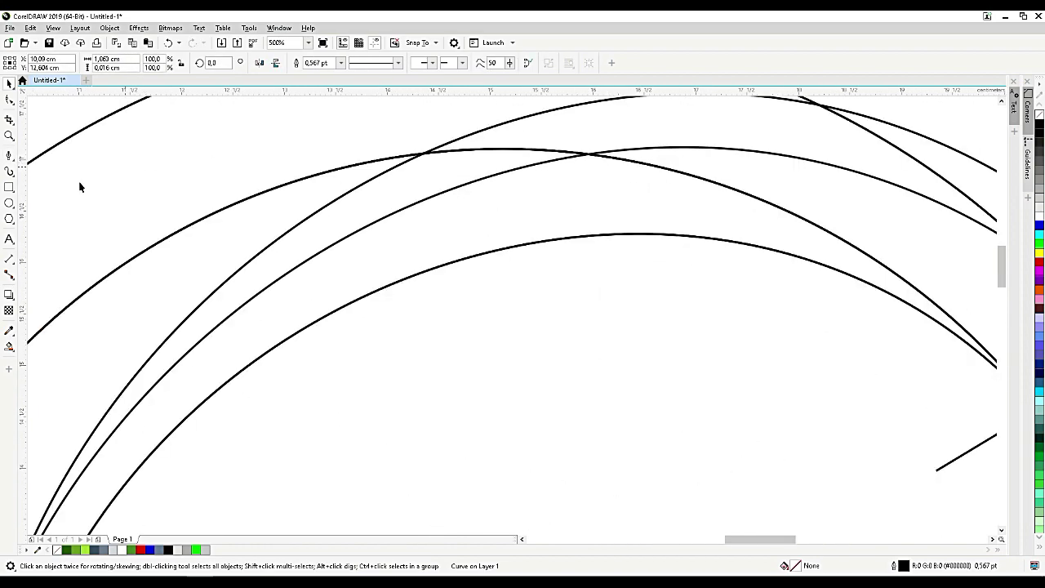
click(9, 156)
click(587, 130)
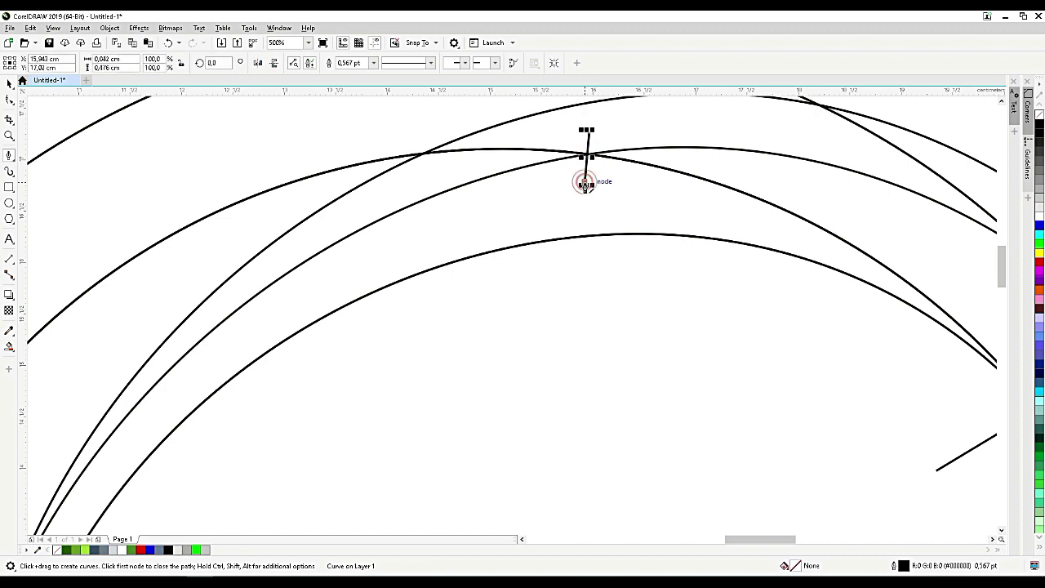
scroll(585, 184, down, 2)
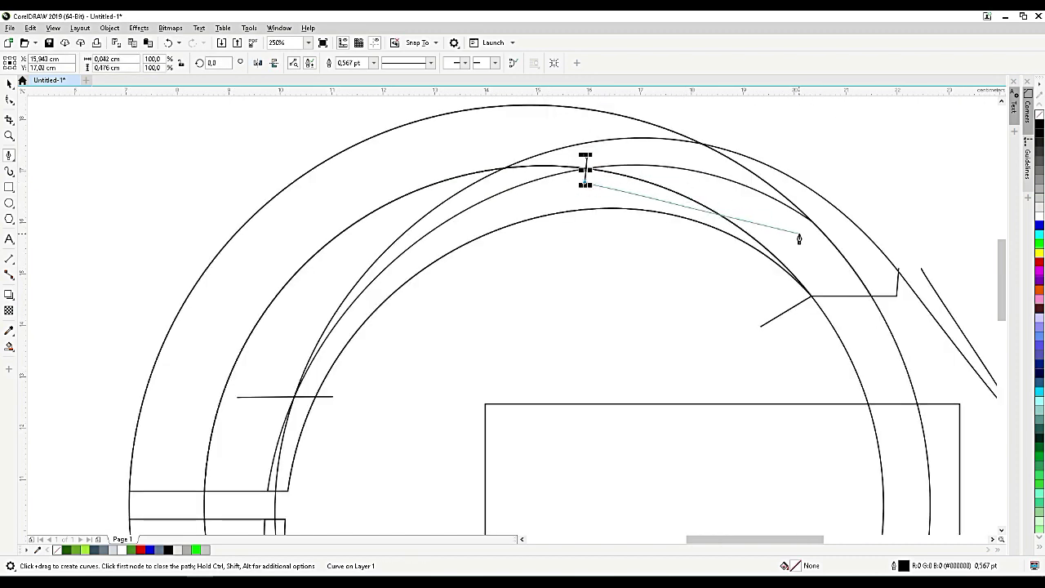
click(800, 236)
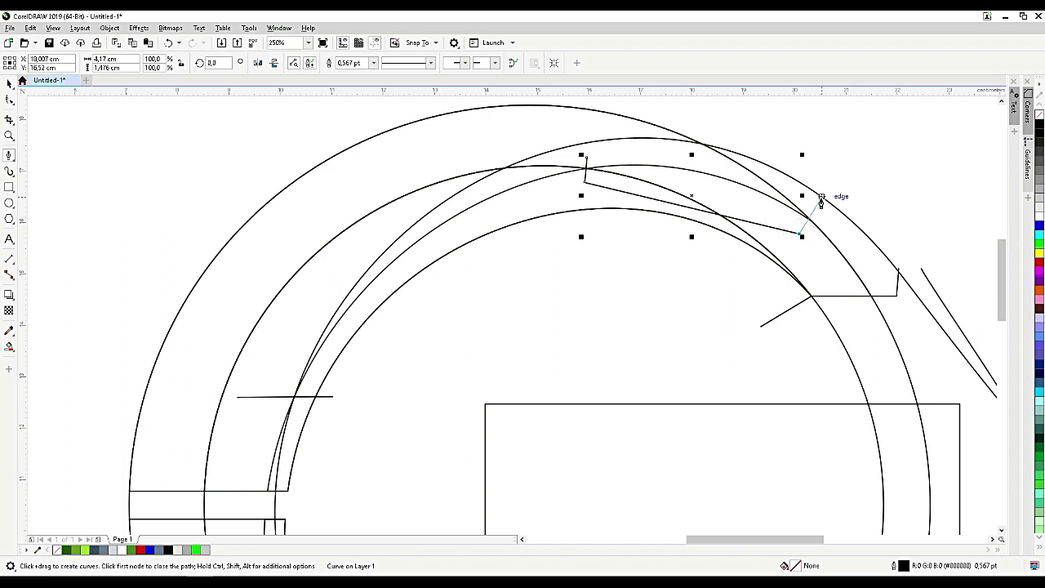
click(846, 178)
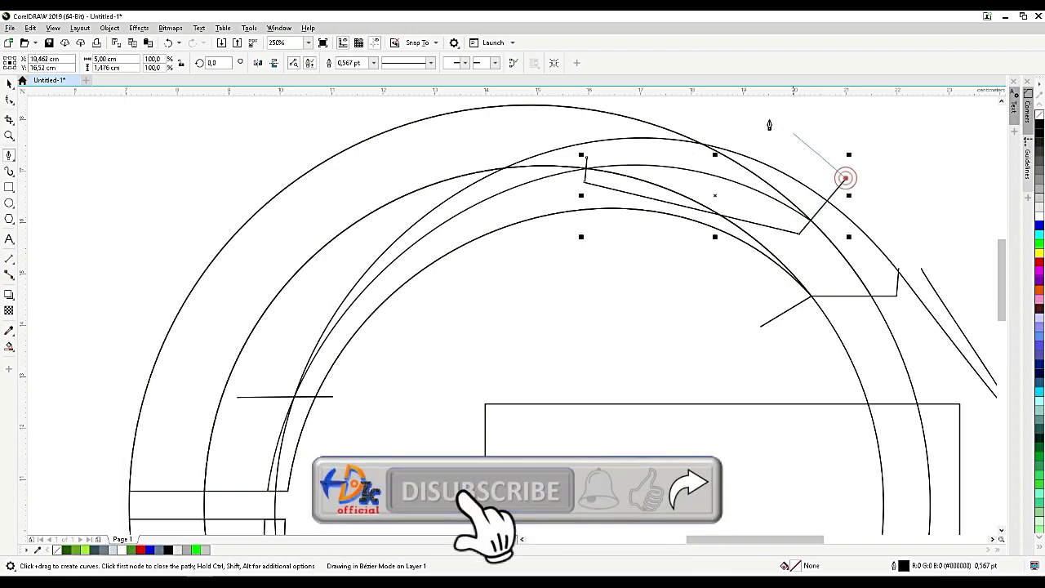
click(724, 110)
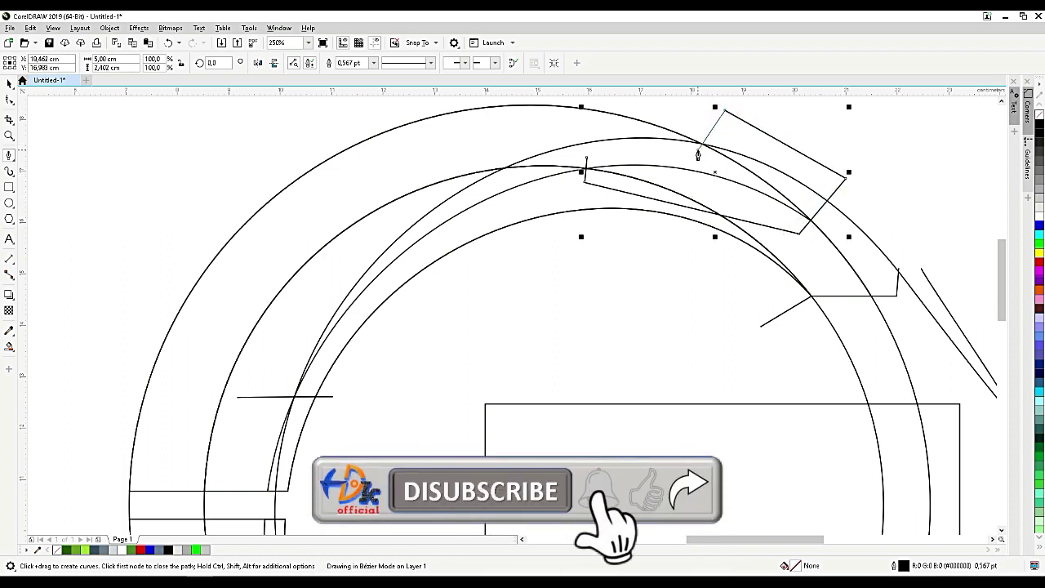
click(699, 149)
key(space)
Step: Smart Fill the thin left and wide right sections of the new arc, and delete the angular helper path
click(9, 346)
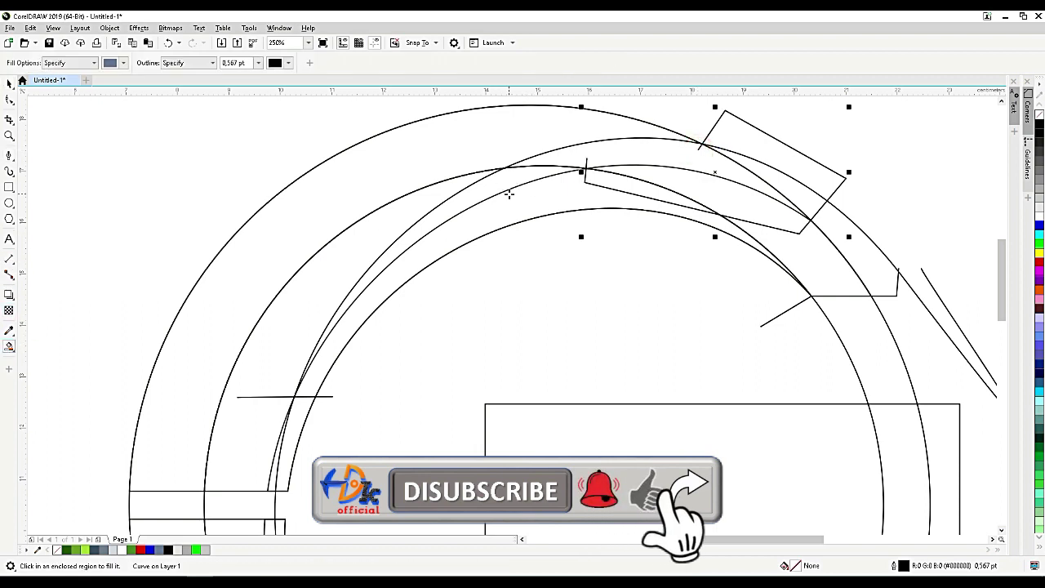
click(509, 176)
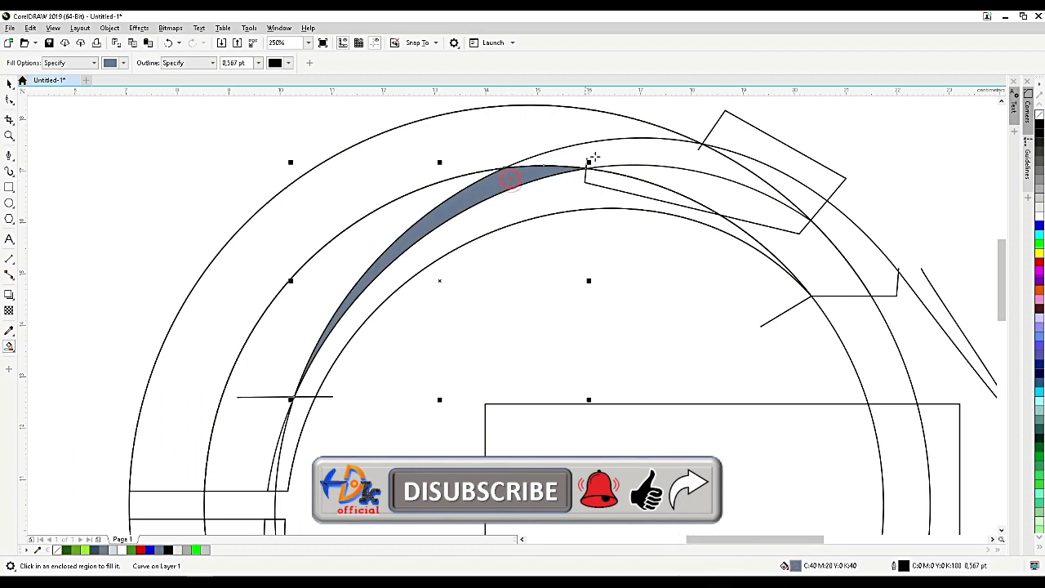
click(9, 84)
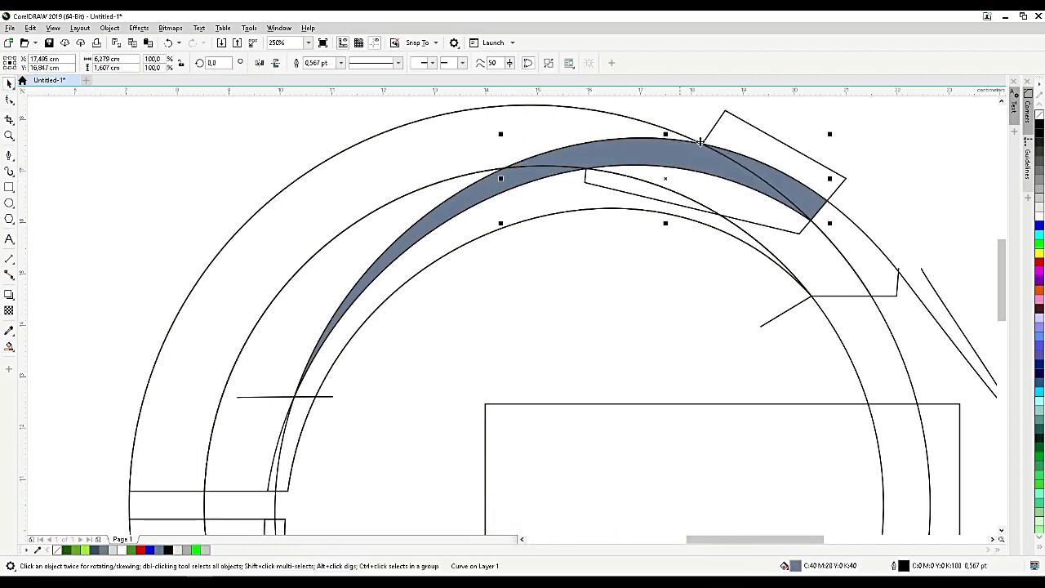
click(752, 129)
key(Delete)
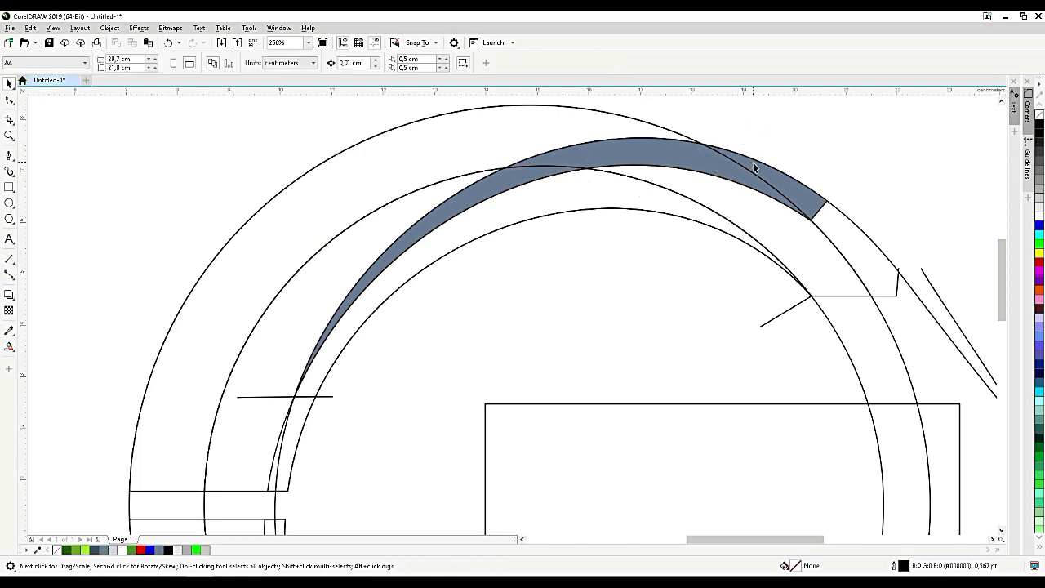
Step: Smart Fill the portion of the arc's right section that lies inside the outer circle
click(753, 162)
key(F10)
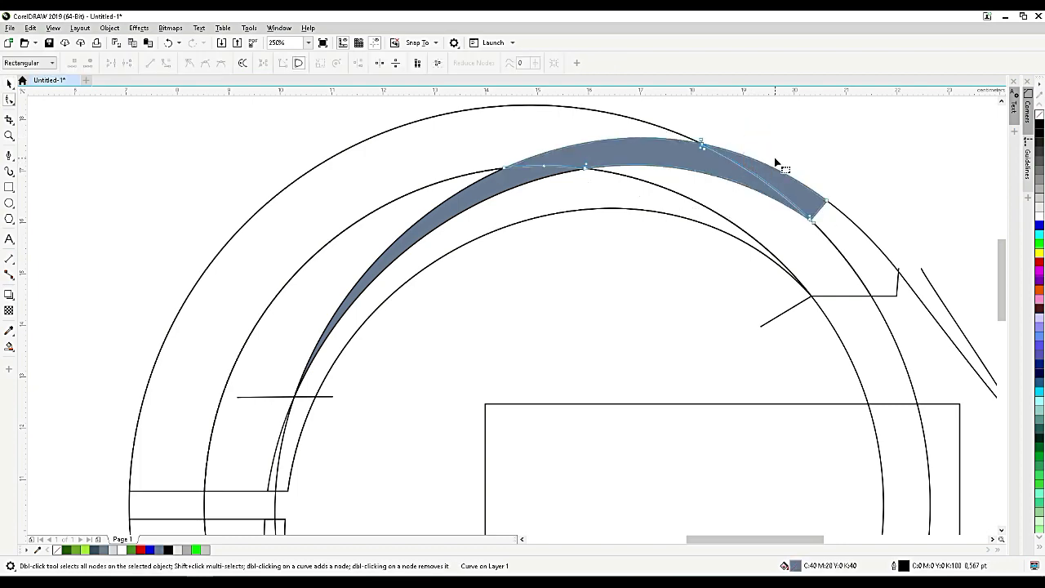
scroll(776, 164, up, 2)
scroll(661, 214, down, 1)
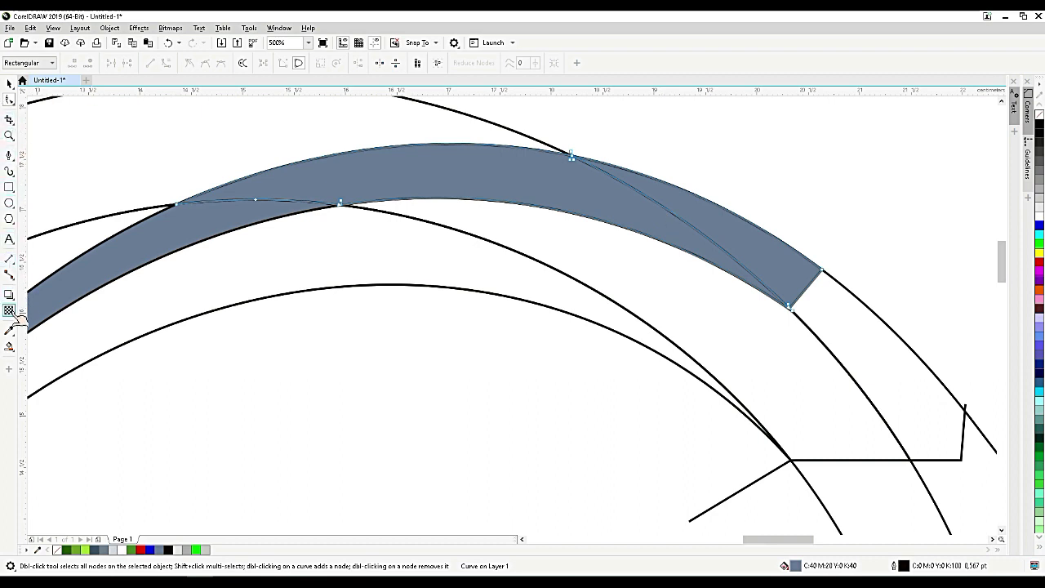
click(9, 347)
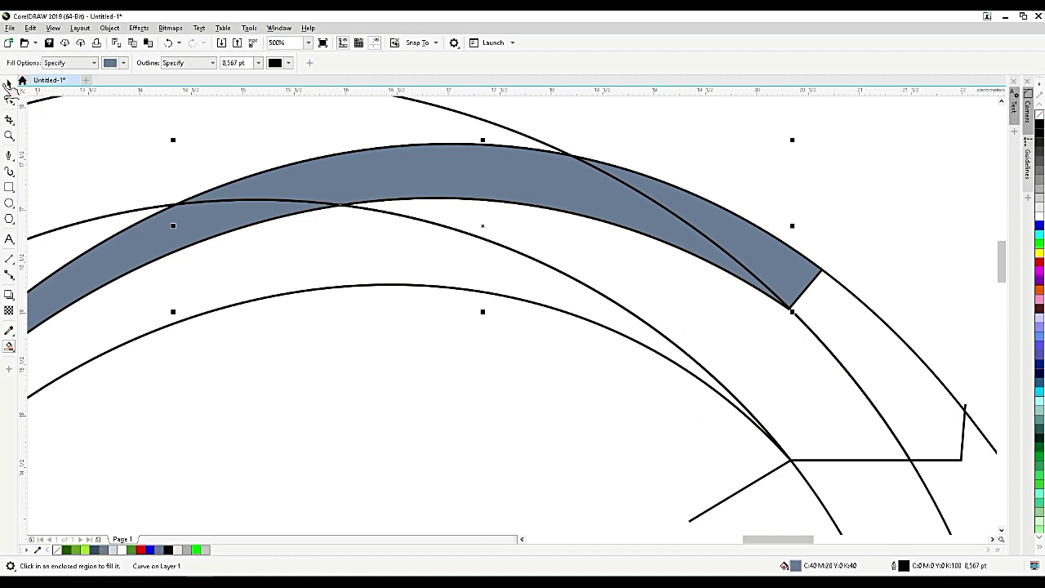
Step: Move the overlapping wide right section off the new arc and remove it, keeping only the portion inside the outer circle
key(space)
drag(775, 254, 859, 201)
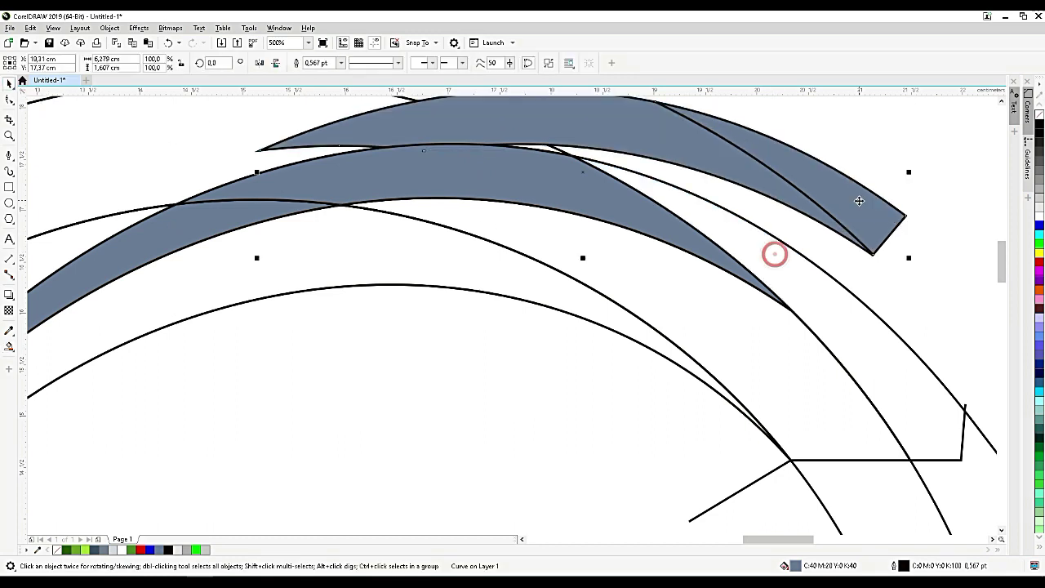
key(Escape)
Step: Weld the arc's thin left section and its trimmed right section into one crescent shape
scroll(842, 203, down, 2)
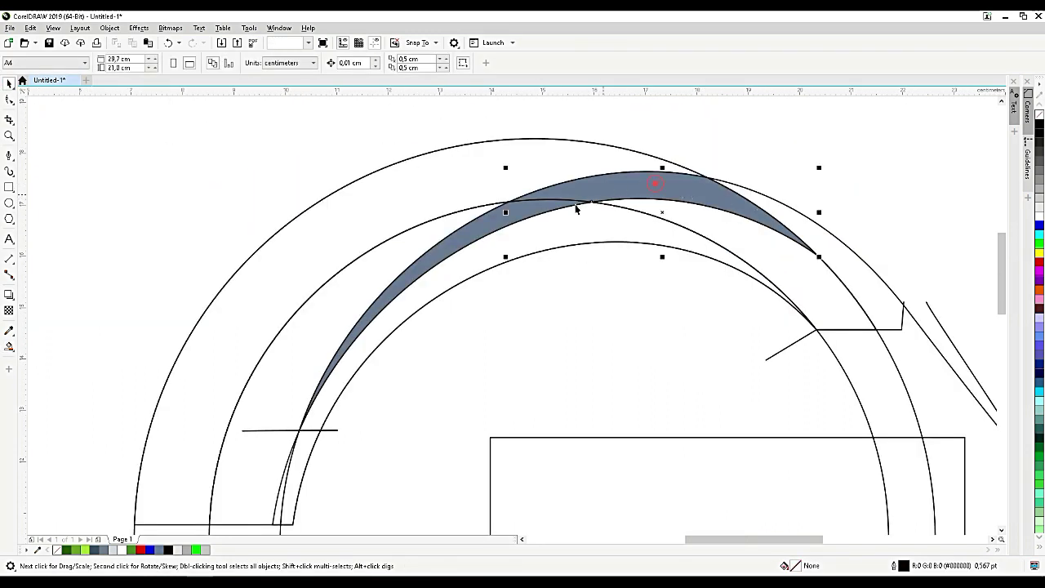
shift+click(481, 232)
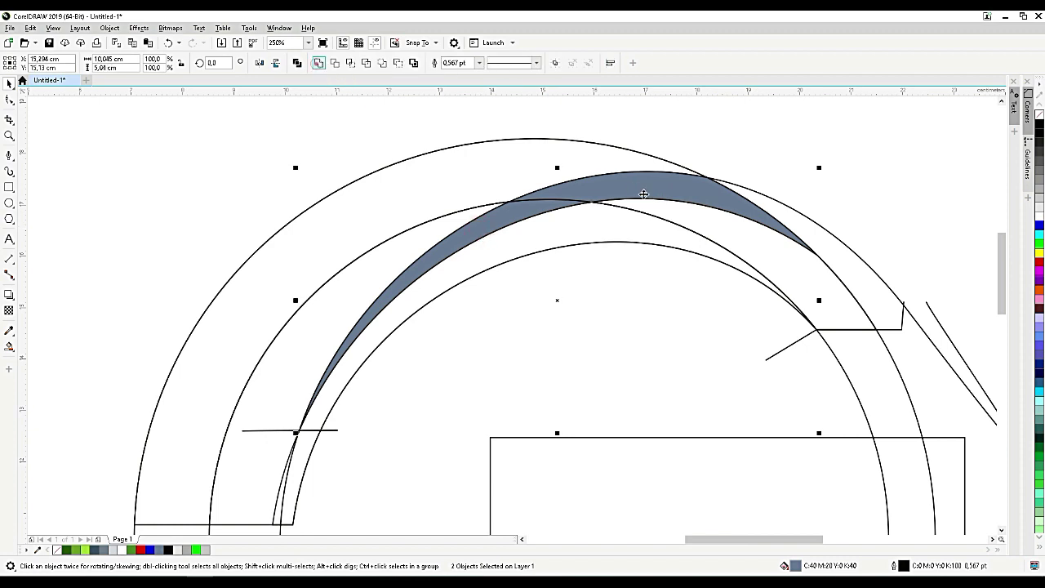
click(318, 63)
Step: Delete the leftover construction curve, the angular path at the arc's right end and the short horizontal line at its left tip
scroll(644, 194, down, 2)
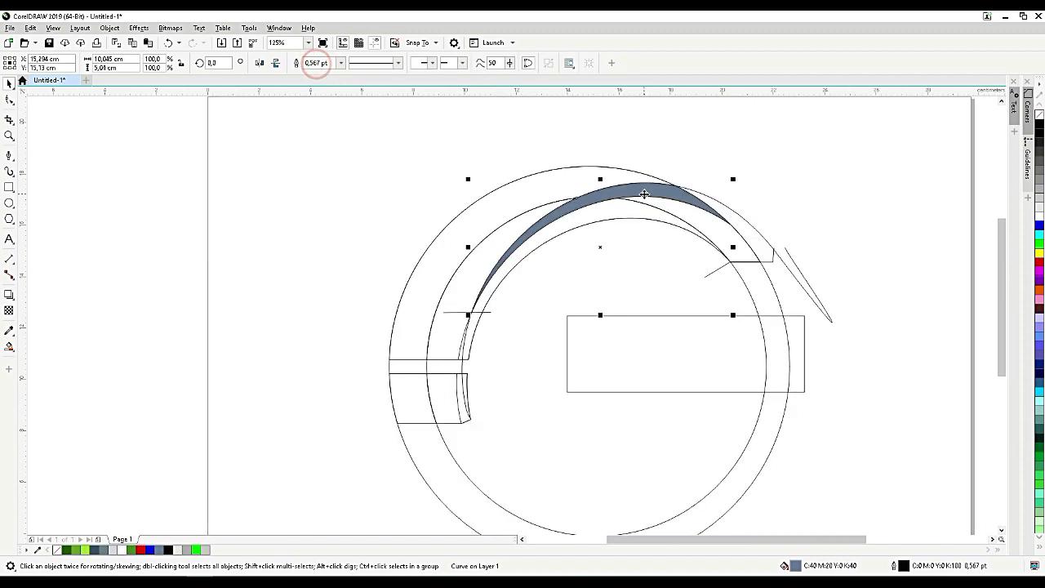
click(780, 258)
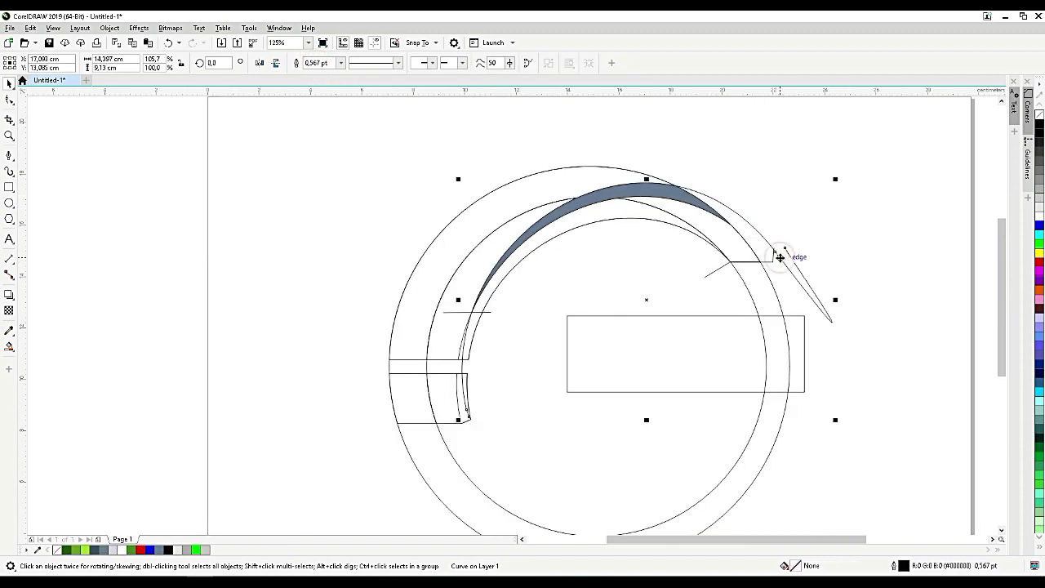
key(Delete)
click(773, 263)
key(Delete)
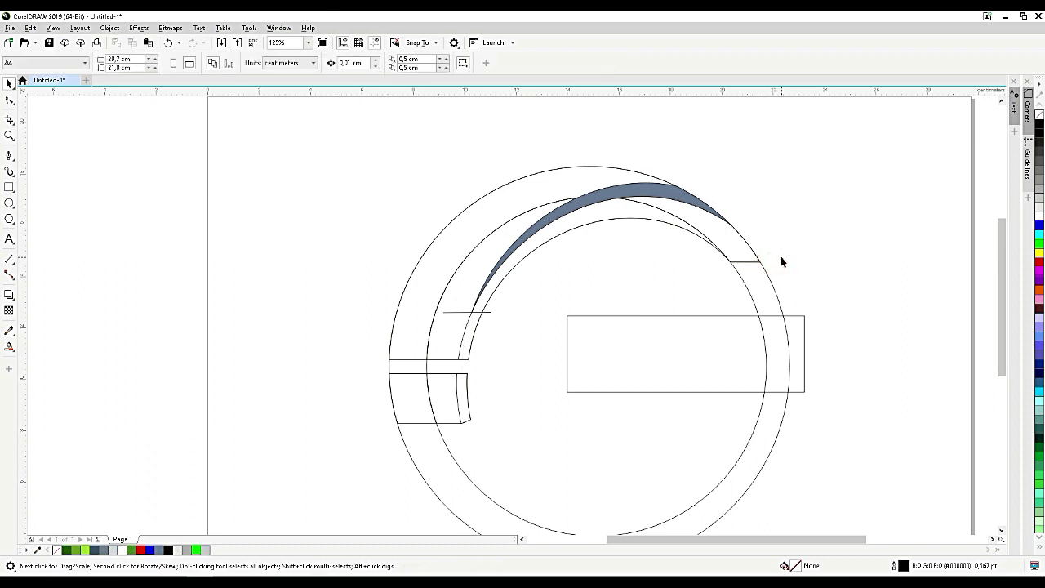
click(452, 312)
key(Delete)
Step: Start an open path about 0.5 cm wide across the midpoint of the lower ring block's short slanted edge
click(8, 155)
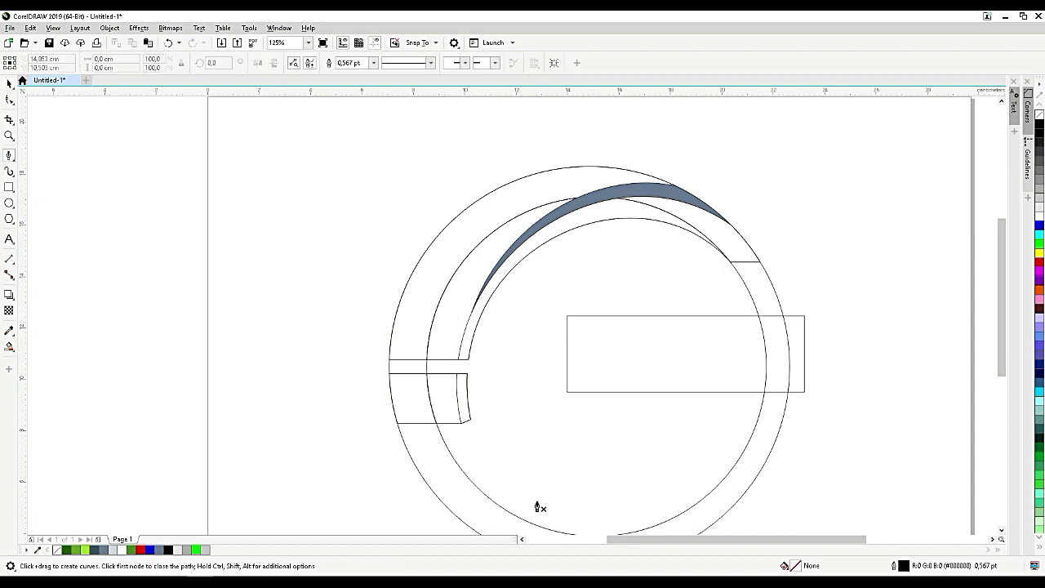
scroll(541, 506, up, 2)
scroll(340, 324, up, 4)
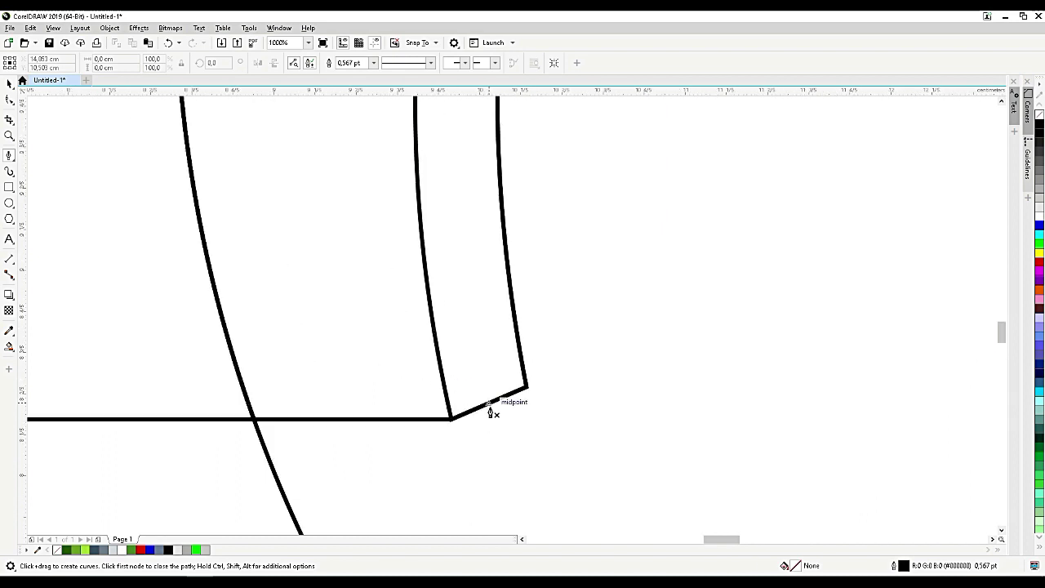
click(489, 404)
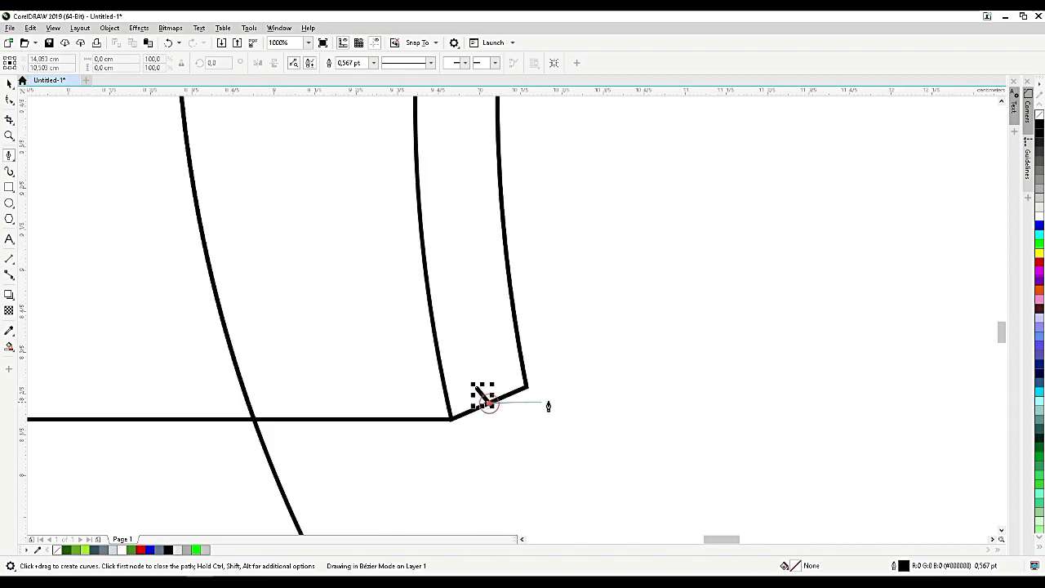
key(space)
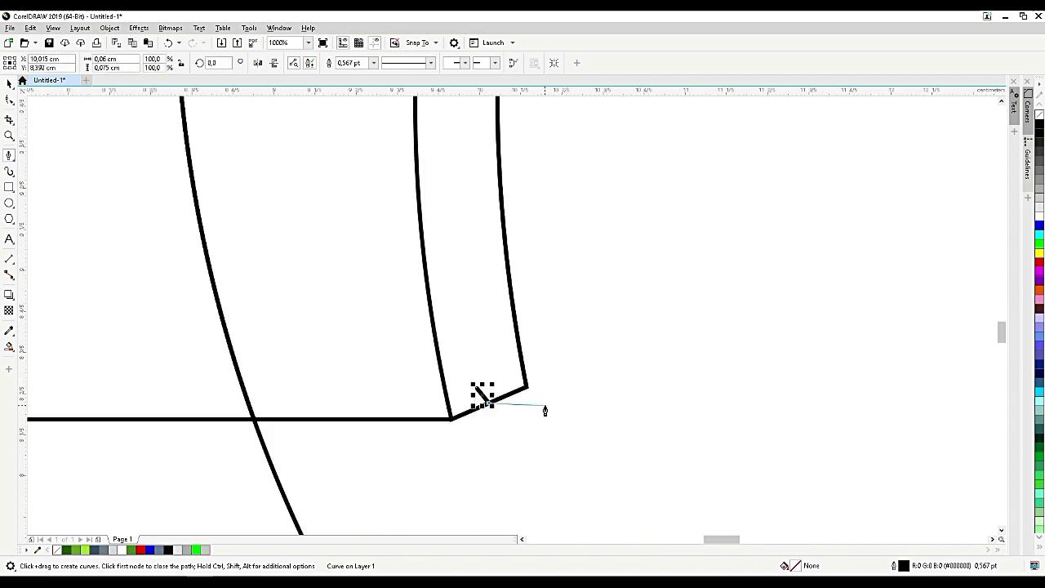
click(546, 407)
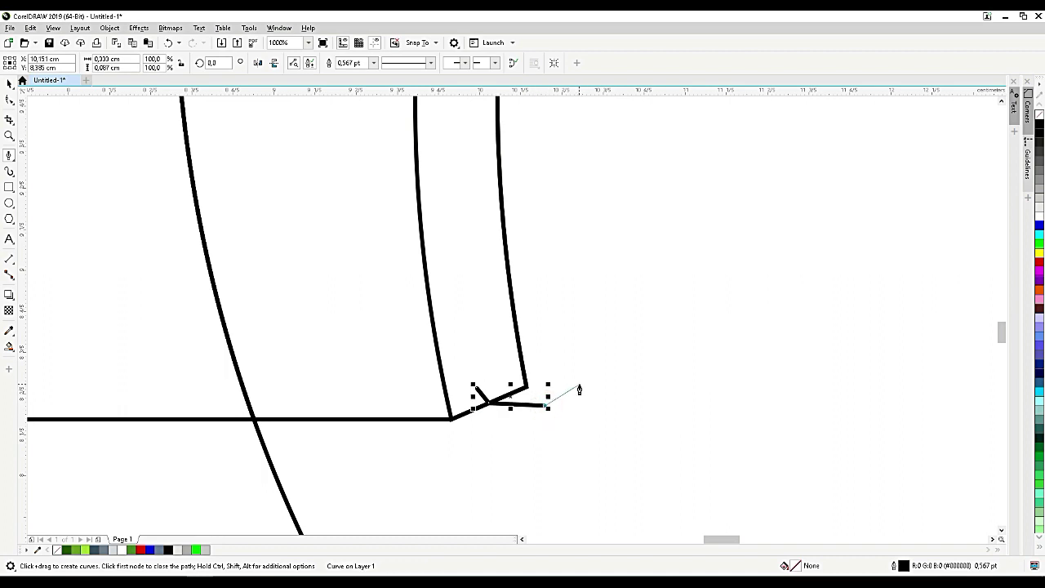
Step: Extend the path with a long straight segment to the upper right of the large crescent's inner edge, about 9.27 by 7.4 cm overall
scroll(576, 387, down, 3)
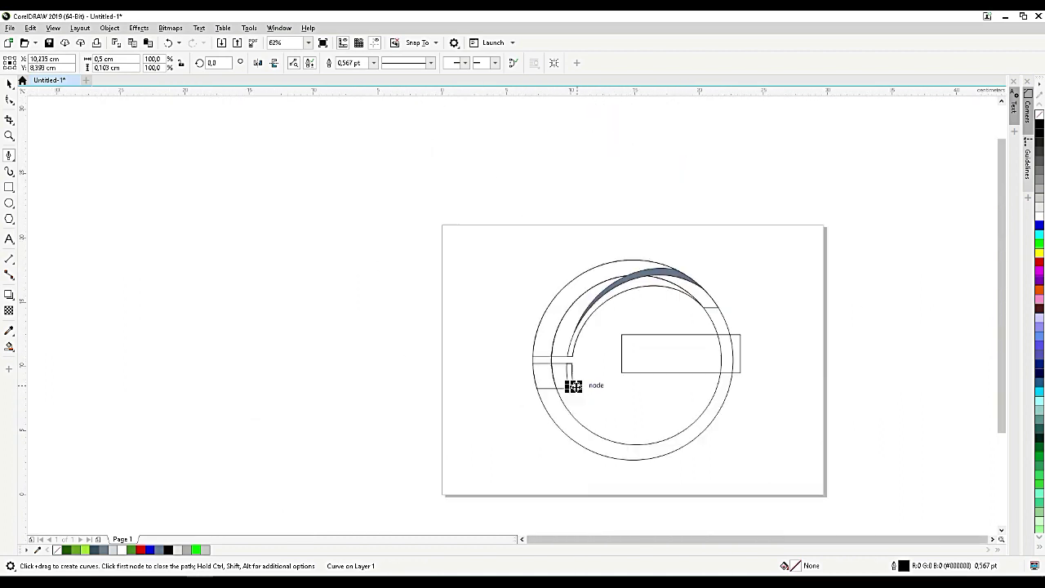
scroll(659, 292, up, 7)
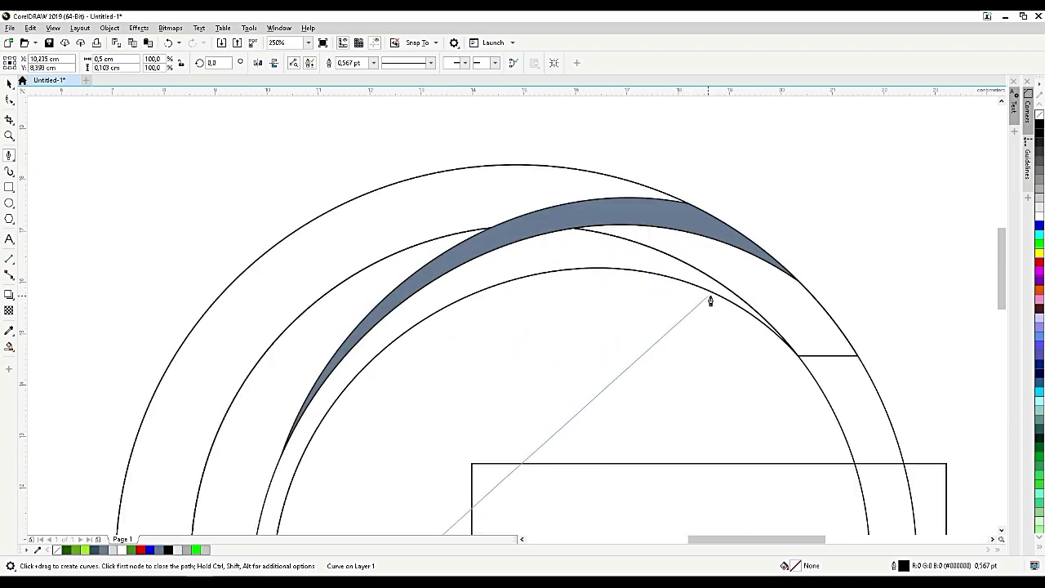
scroll(709, 299, down, 3)
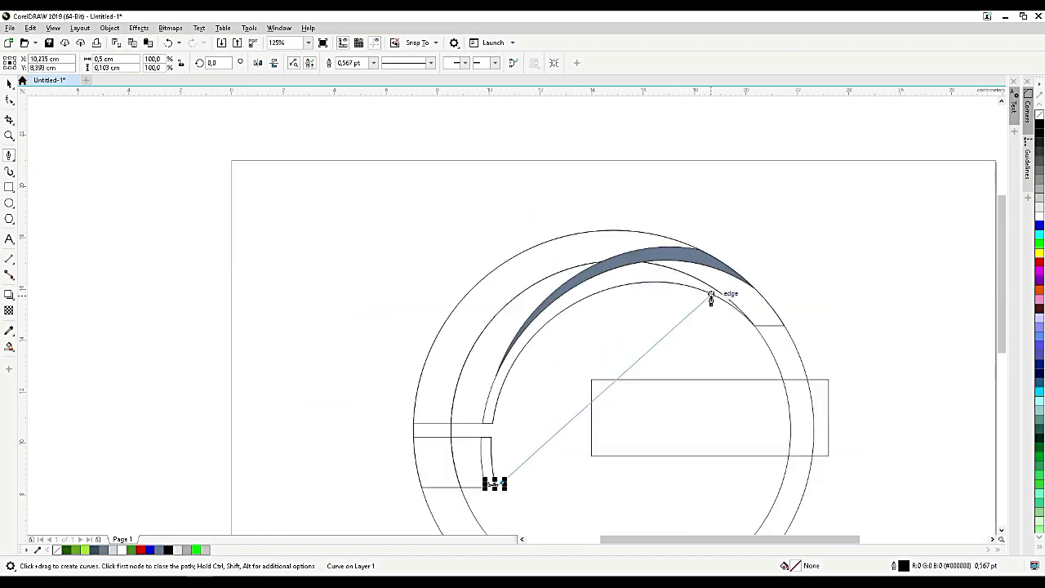
scroll(711, 299, up, 6)
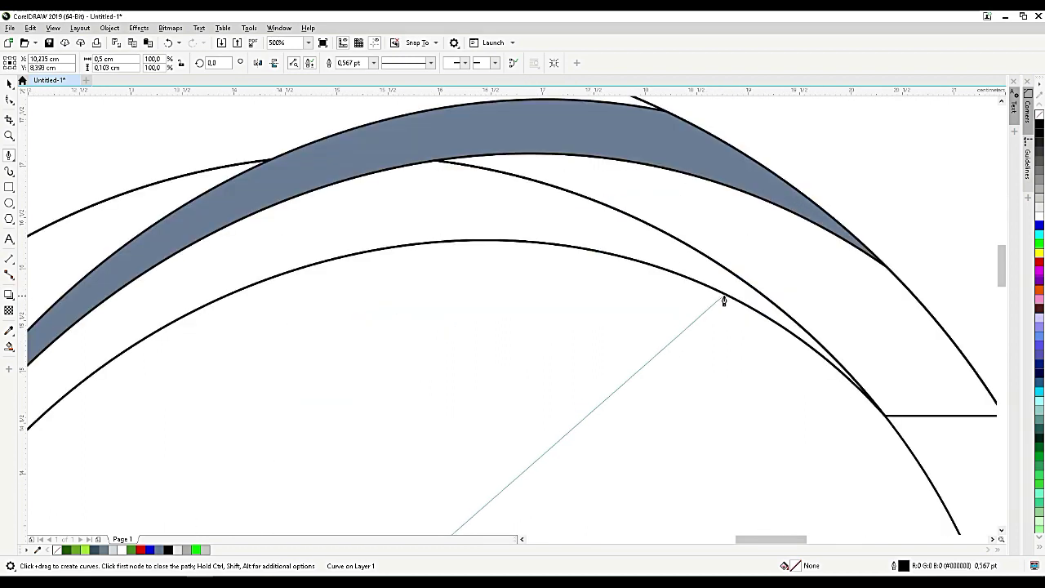
click(750, 310)
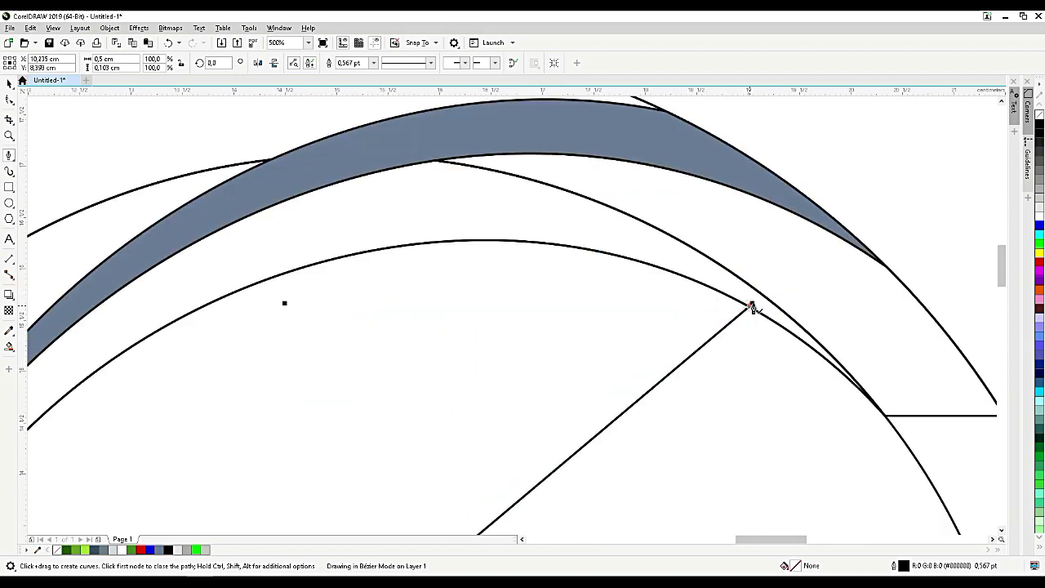
key(space)
scroll(735, 320, down, 3)
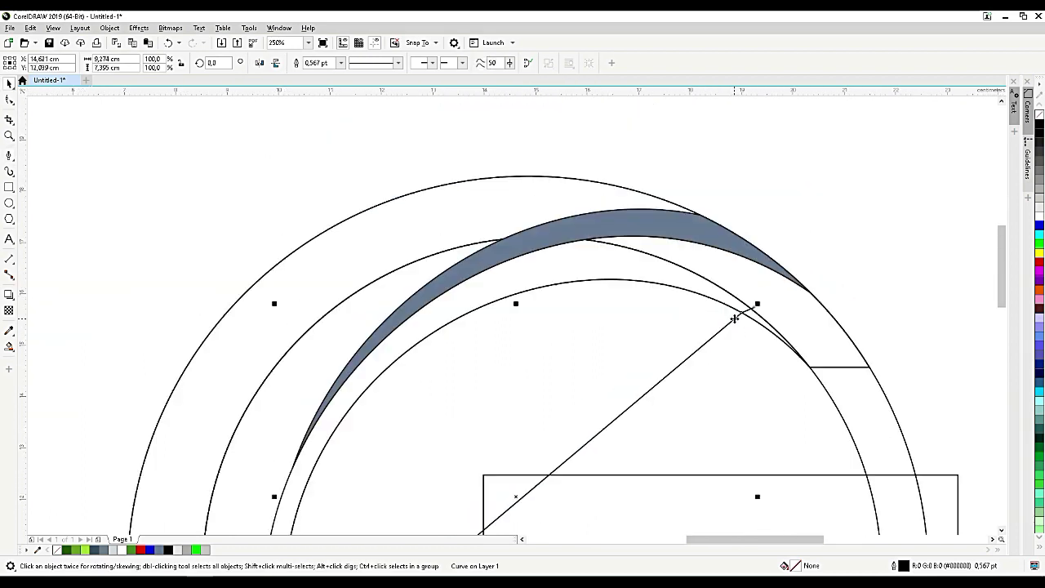
Step: Convert the path's long straight segment to a curve and bend it outward to run alongside the crescent's inner edge
double_click(695, 354)
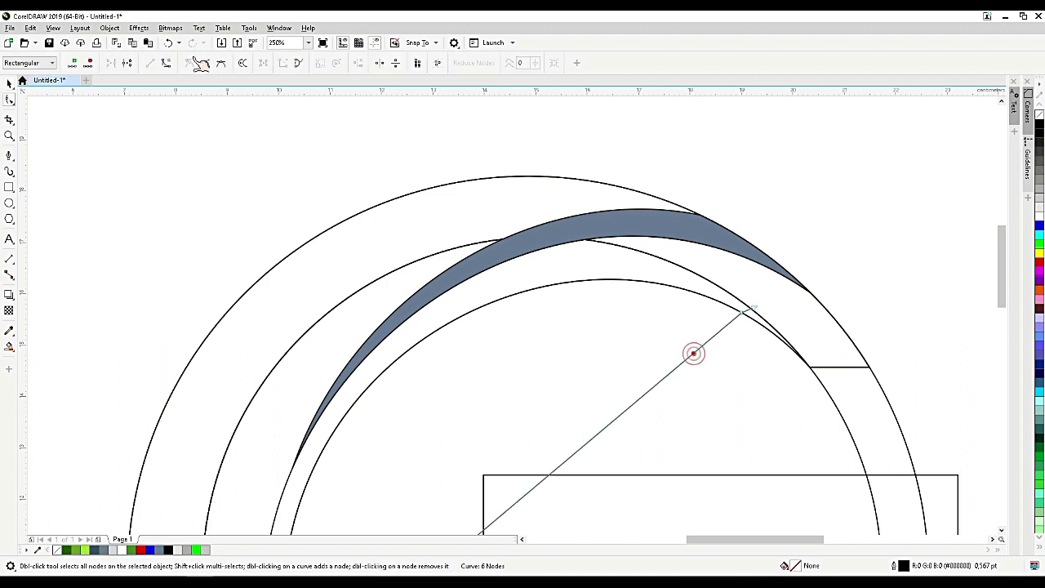
click(167, 63)
scroll(539, 238, down, 3)
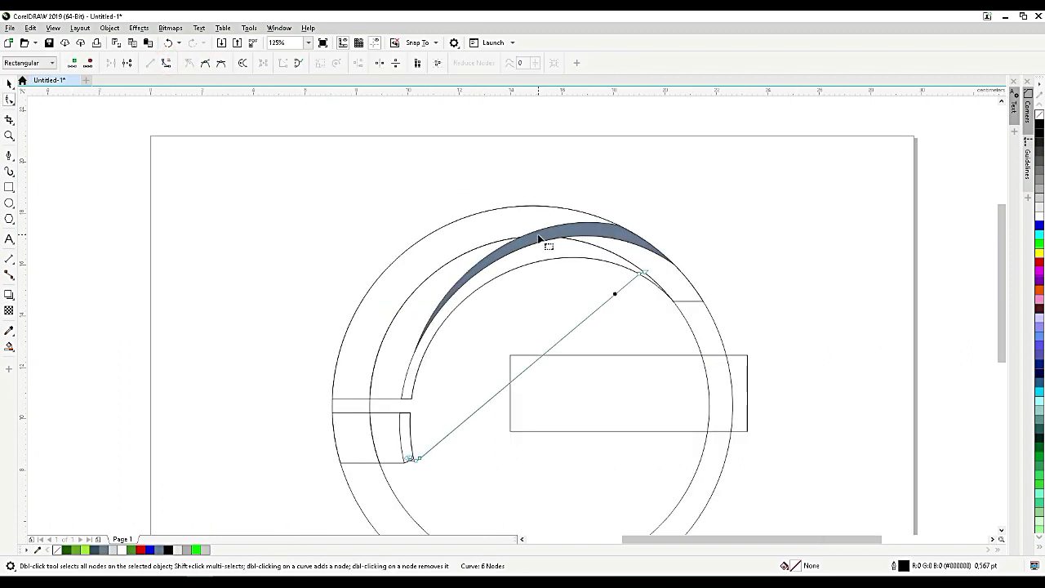
scroll(527, 378, up, 6)
drag(523, 362, 353, 150)
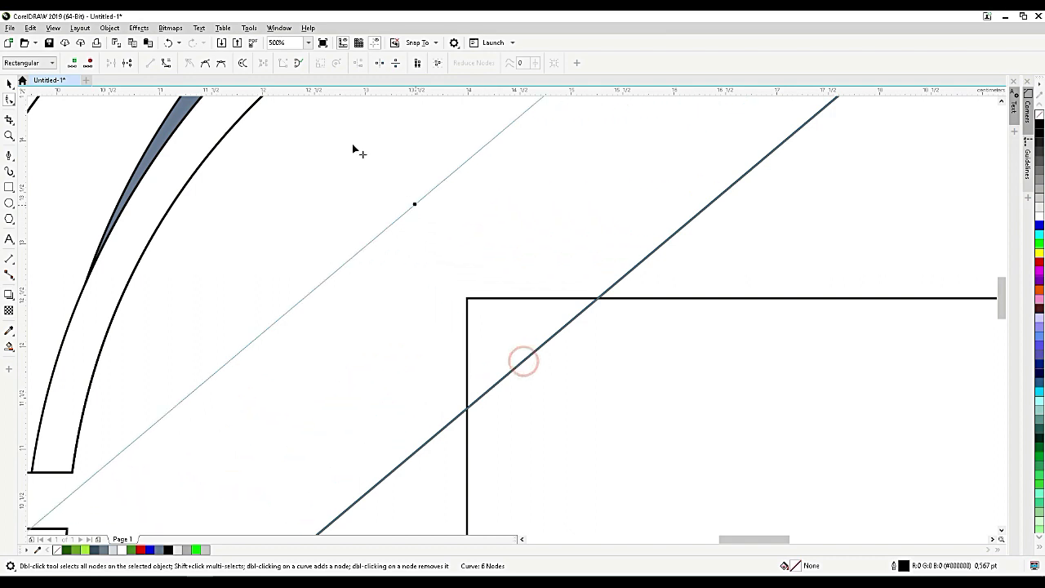
key(ctrl+z)
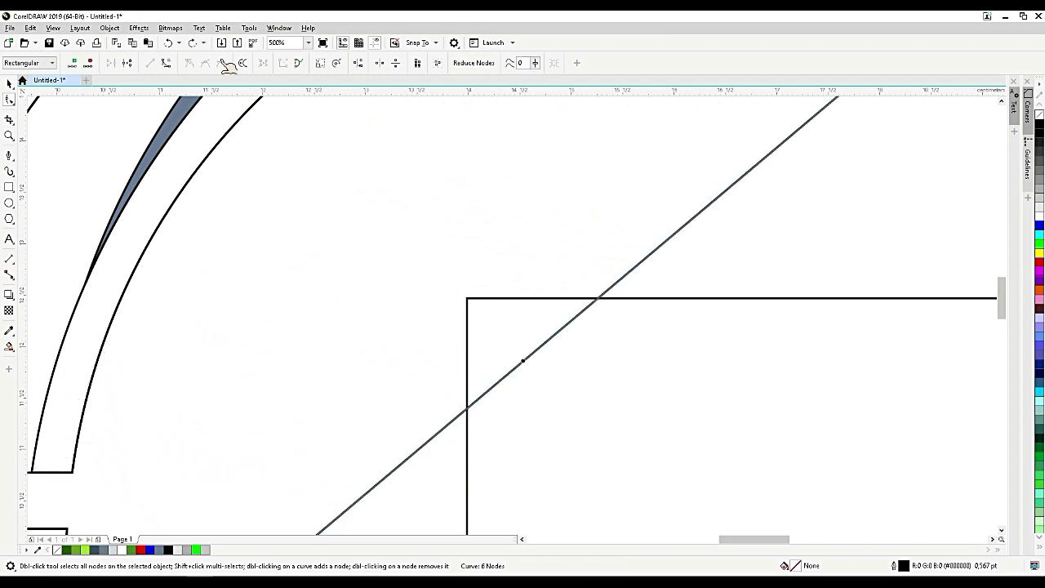
click(167, 63)
drag(539, 351, 302, 118)
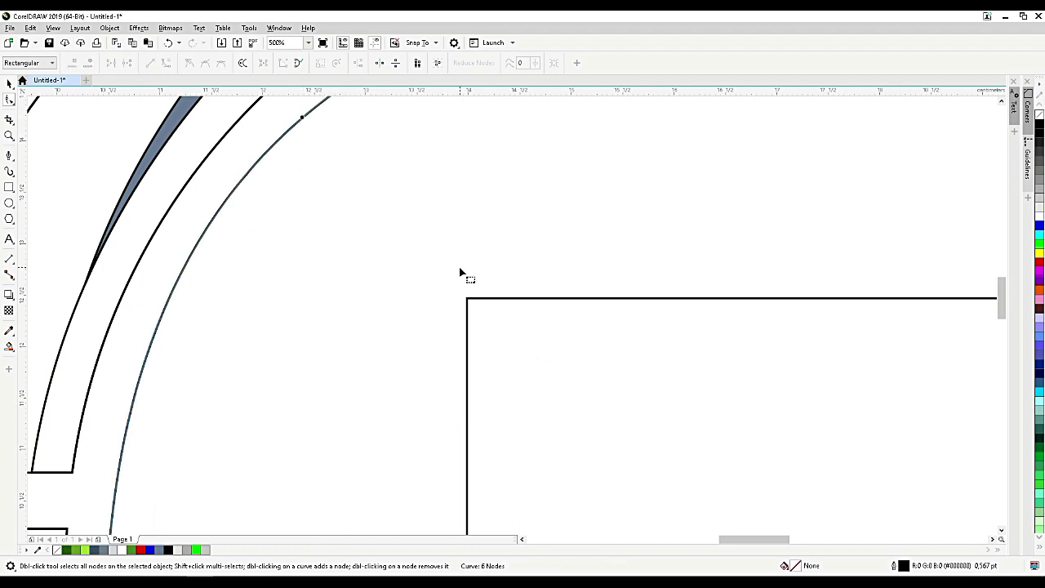
Step: Refine the bent segment by pulling its middle outward and lifting the upper end node's handle to follow the crescent's inner edge
scroll(460, 272, down, 3)
click(418, 228)
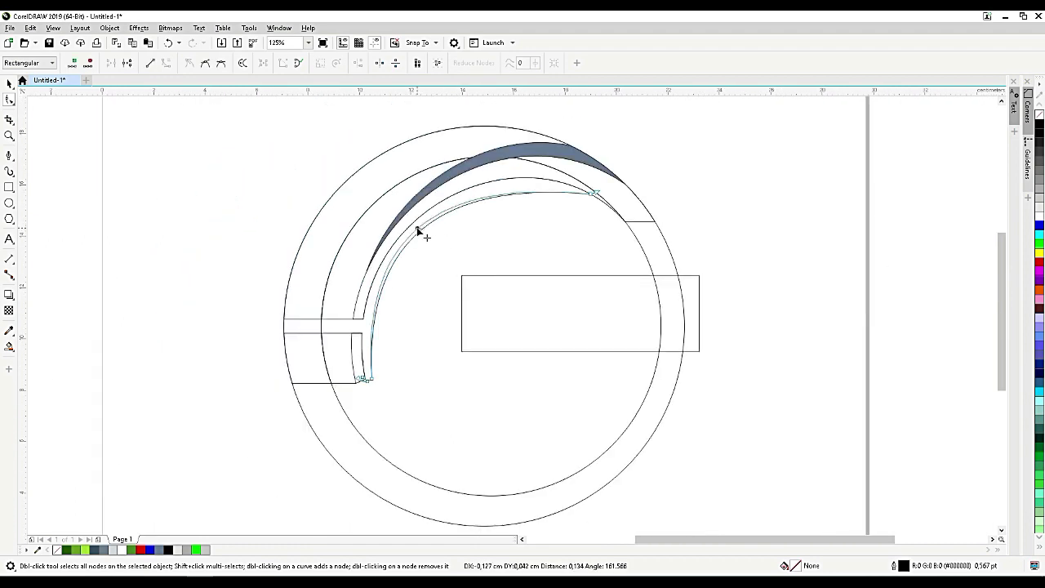
click(591, 194)
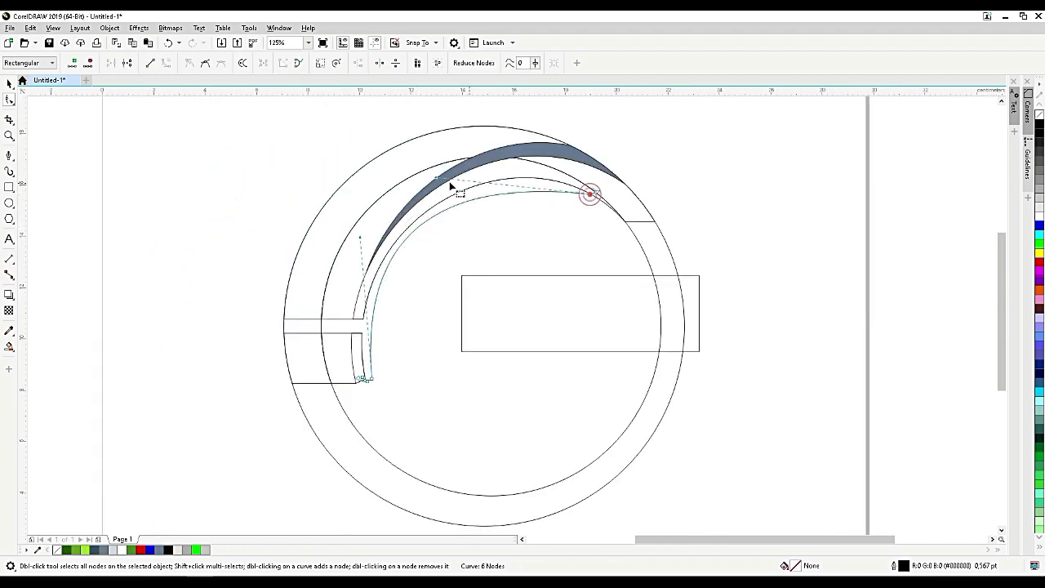
drag(436, 178, 477, 150)
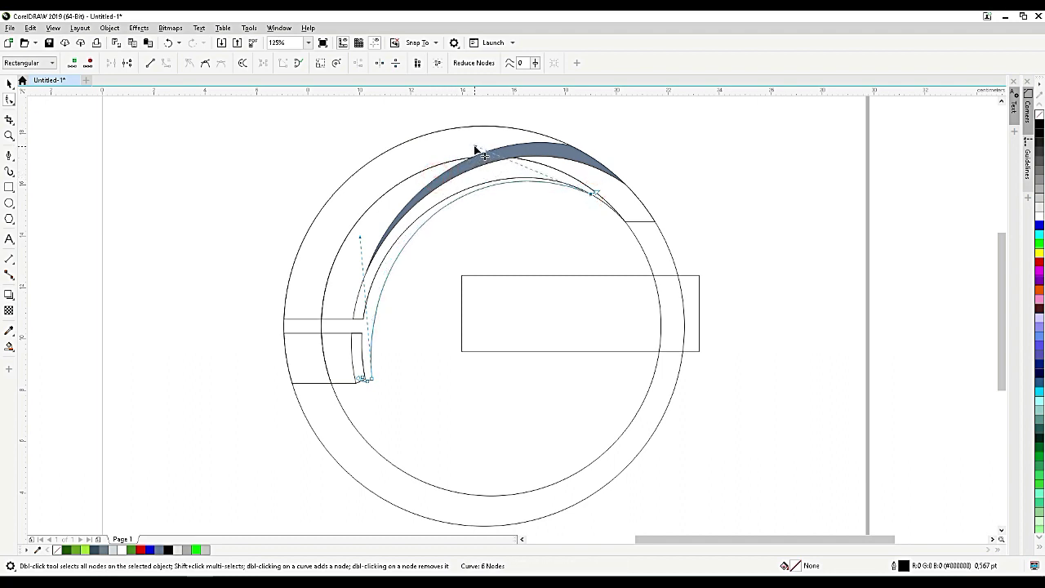
Step: Draw a short open path about 0.14 by 1.57 cm bridging the gap between the crescent's and lower block's inner corners
scroll(336, 338, up, 2)
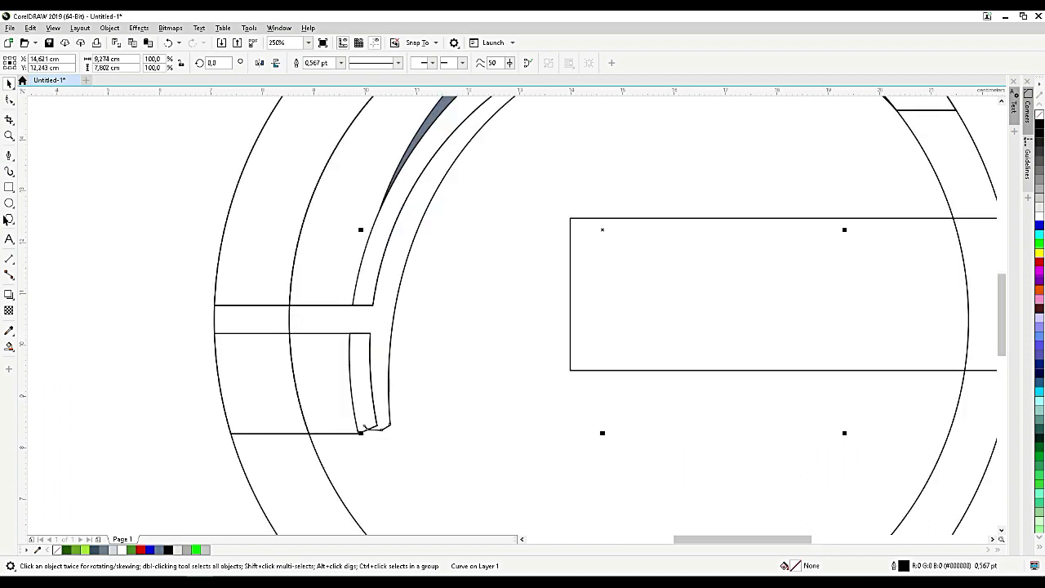
click(9, 155)
scroll(372, 320, up, 2)
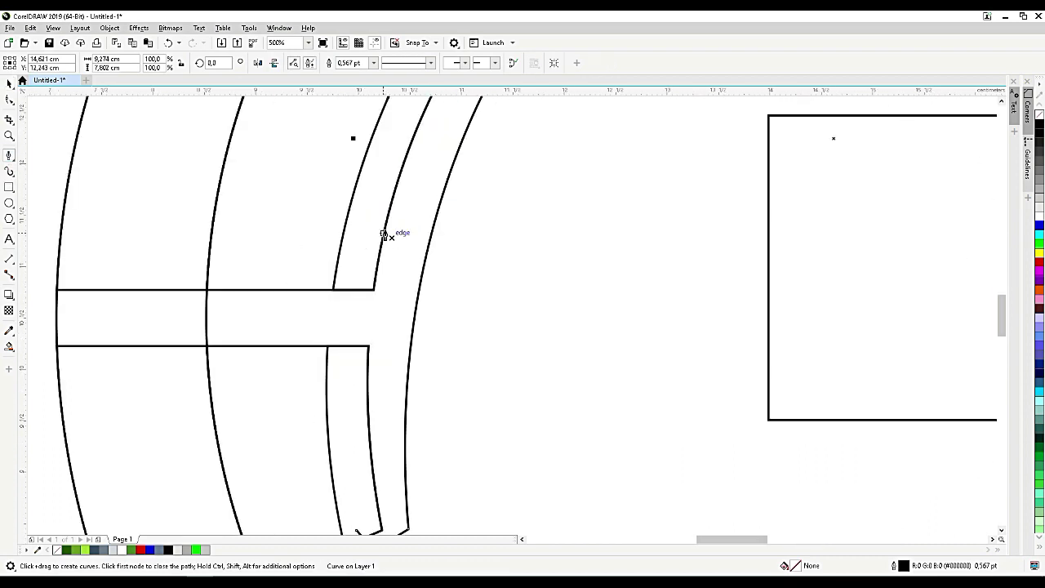
click(370, 223)
click(372, 291)
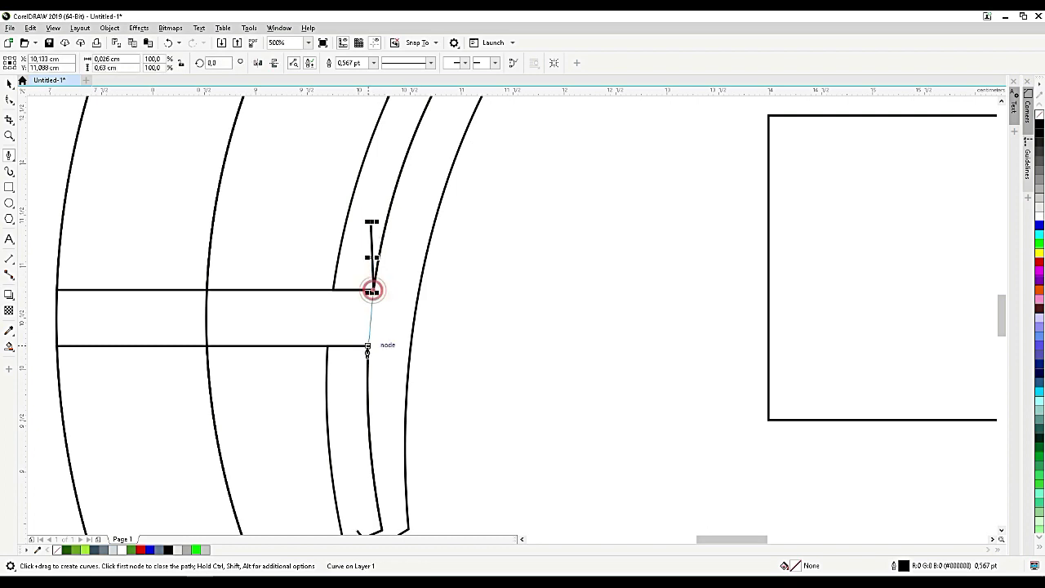
click(362, 386)
key(space)
Step: Smart Fill the narrow band enclosed by the crescent's inner edge and the new curve, and delete the short bridging path
scroll(360, 386, down, 2)
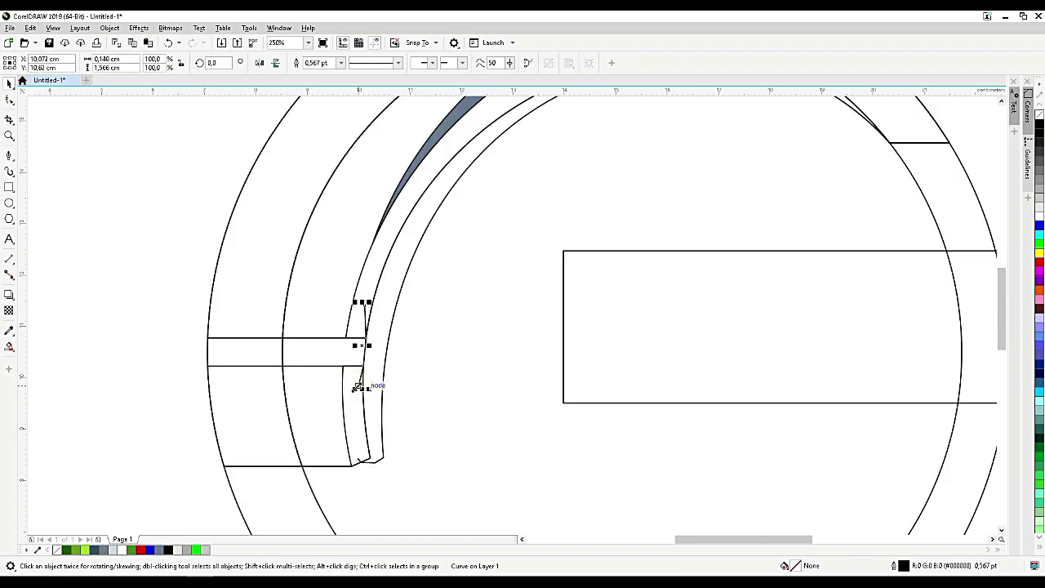
click(9, 346)
click(391, 309)
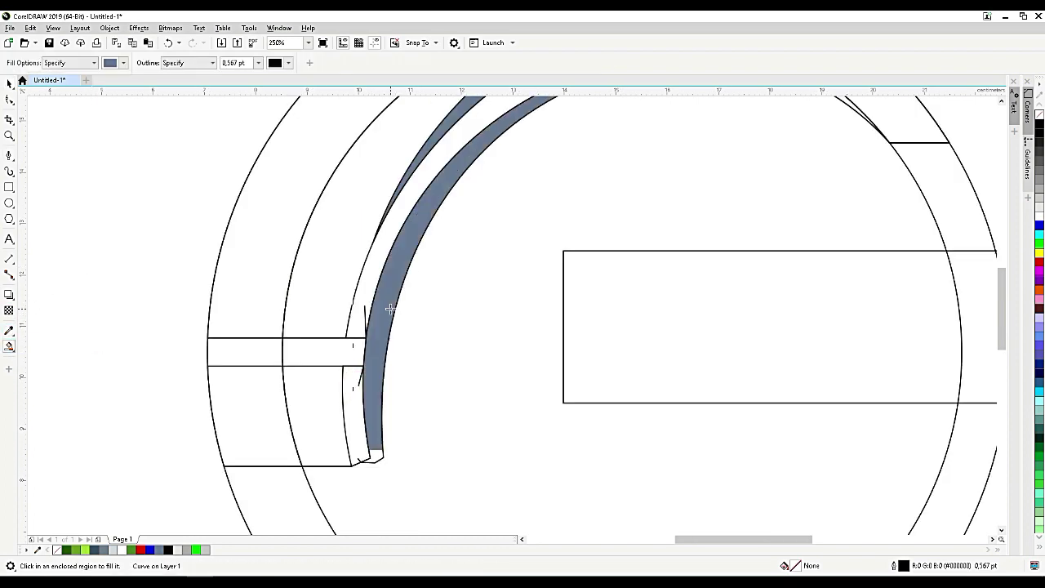
click(9, 82)
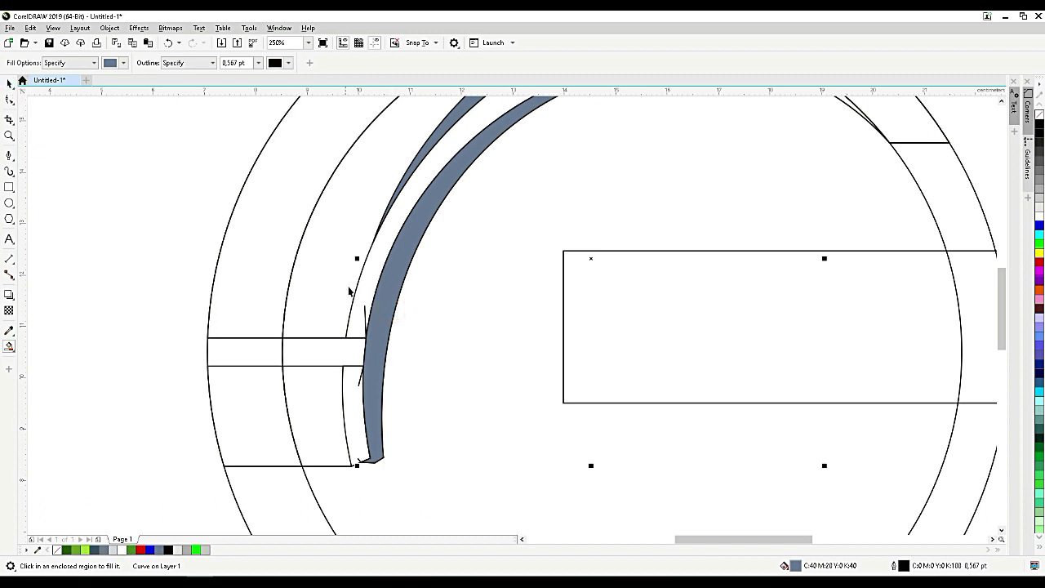
Step: Recolour the new inner band dark grey (#333333) and delete the leftover curved helper path
click(380, 315)
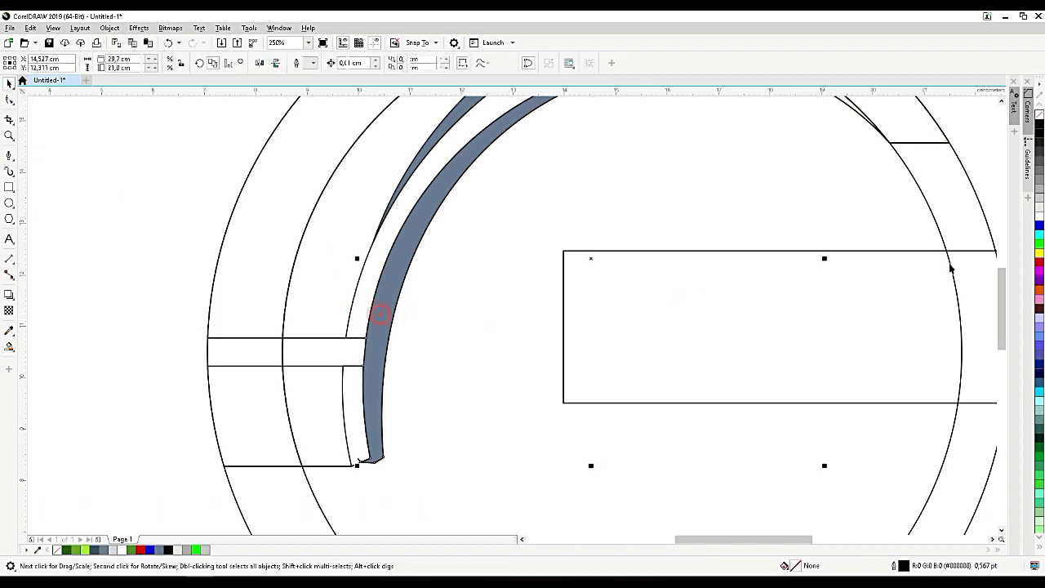
click(1041, 144)
scroll(360, 459, up, 2)
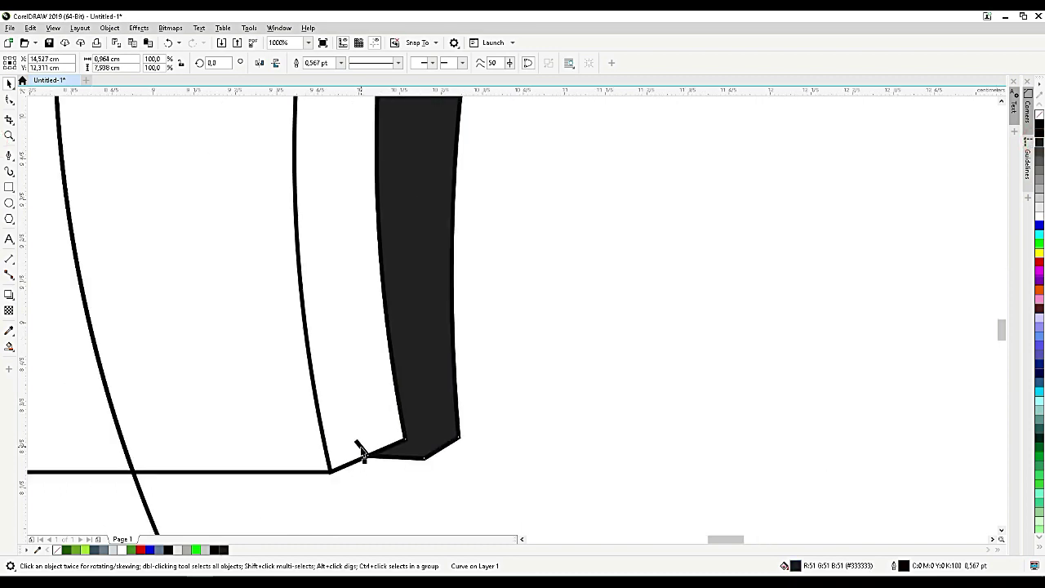
click(515, 422)
scroll(531, 362, down, 2)
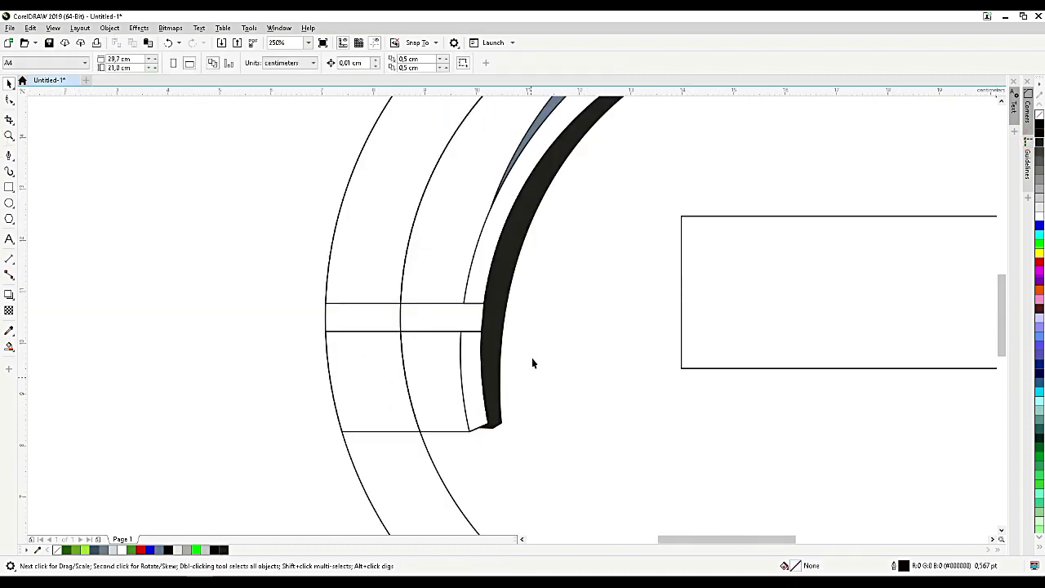
scroll(531, 363, down, 2)
scroll(549, 381, up, 2)
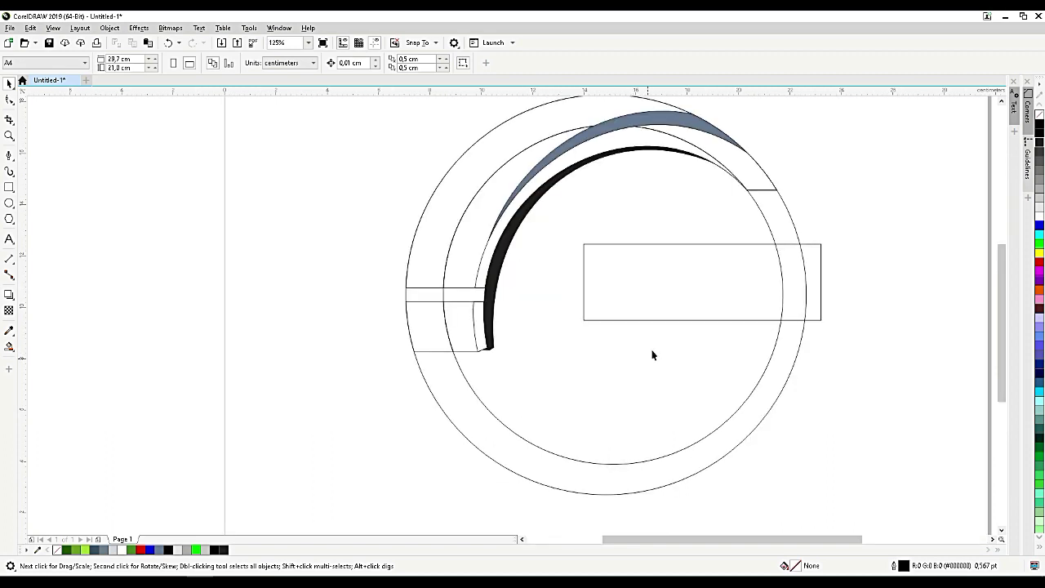
Step: Stretch the horizontal rectangle's left side outward until it is about 10.97 cm wide
click(607, 292)
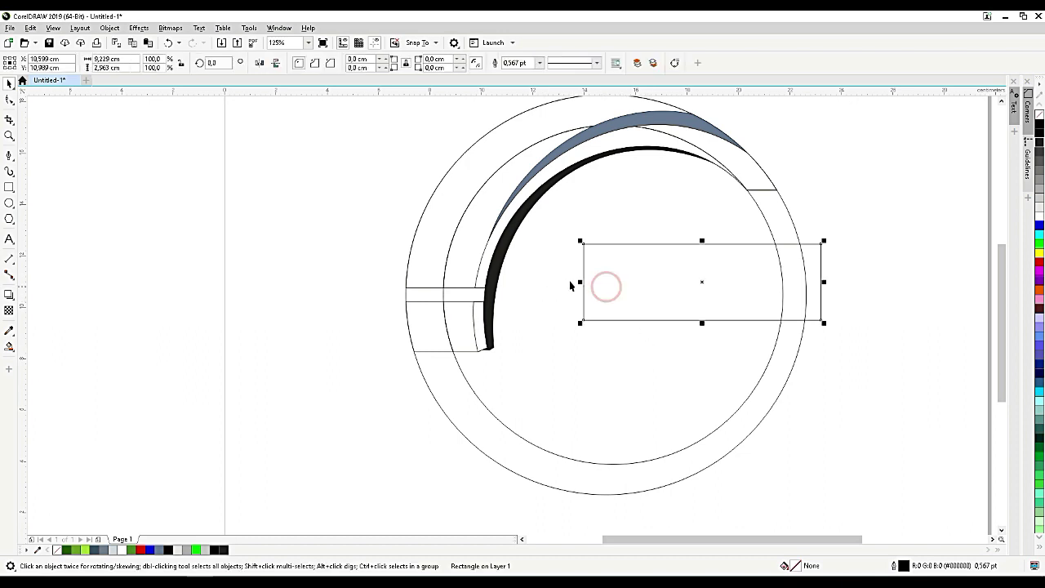
drag(579, 282, 538, 279)
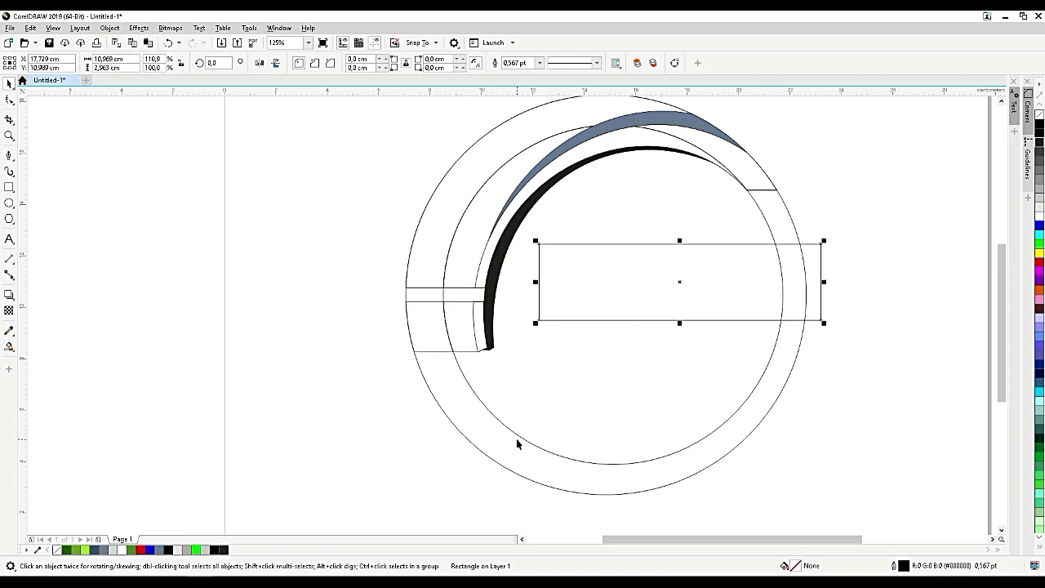
Step: Draw a four-point open path from inside the rectangle, across its lower edge, down to the outer circle's bottom and slightly beyond
click(9, 154)
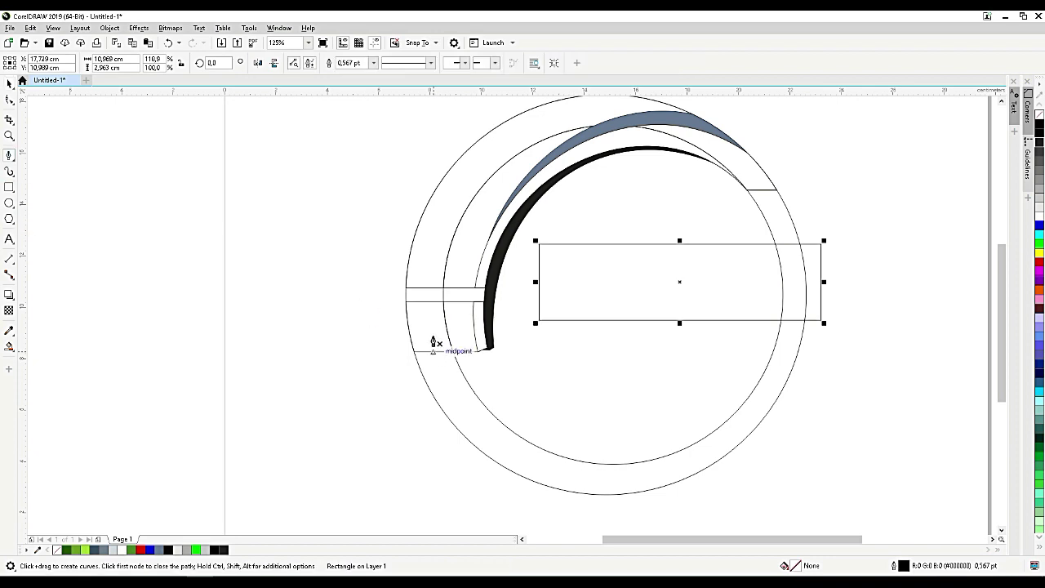
click(426, 319)
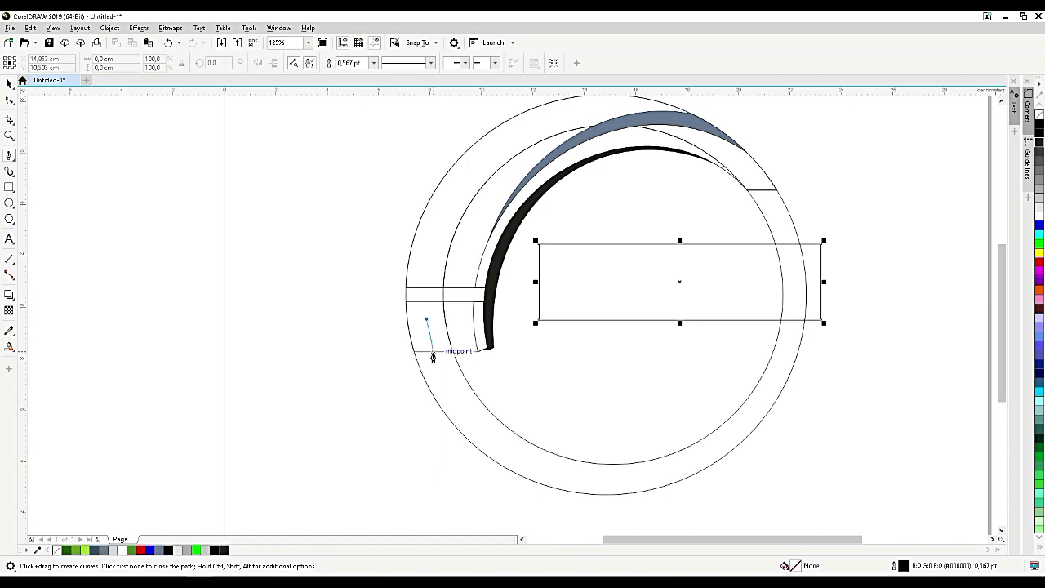
key(Escape)
click(711, 301)
click(731, 321)
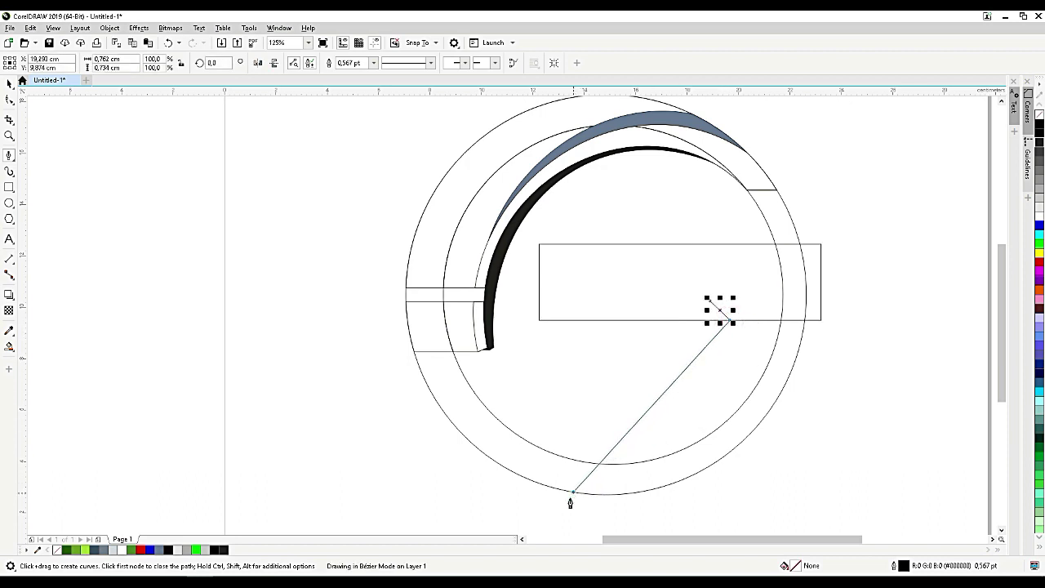
click(534, 515)
key(space)
Step: Convert the path's long diagonal segment to a curve, bow it outward to the lower right, and adjust its node at the rectangle's edge
click(666, 391)
key(F10)
double_click(666, 391)
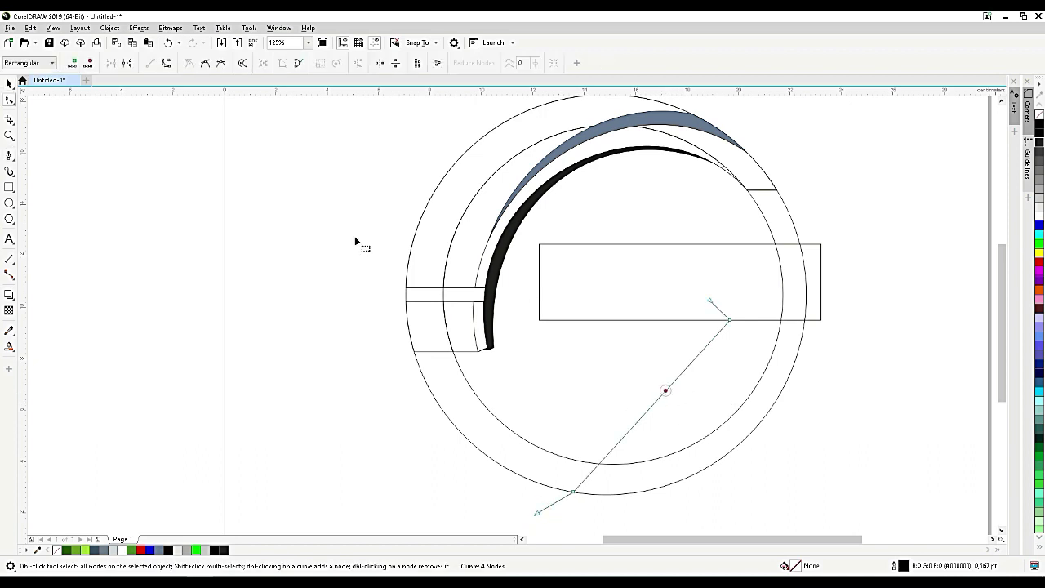
click(174, 65)
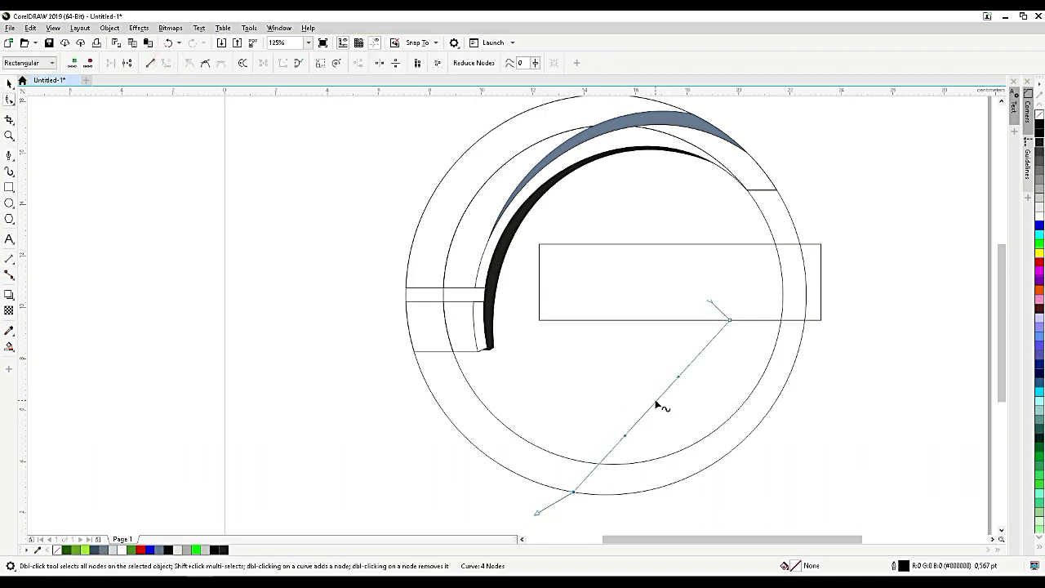
drag(659, 405, 688, 427)
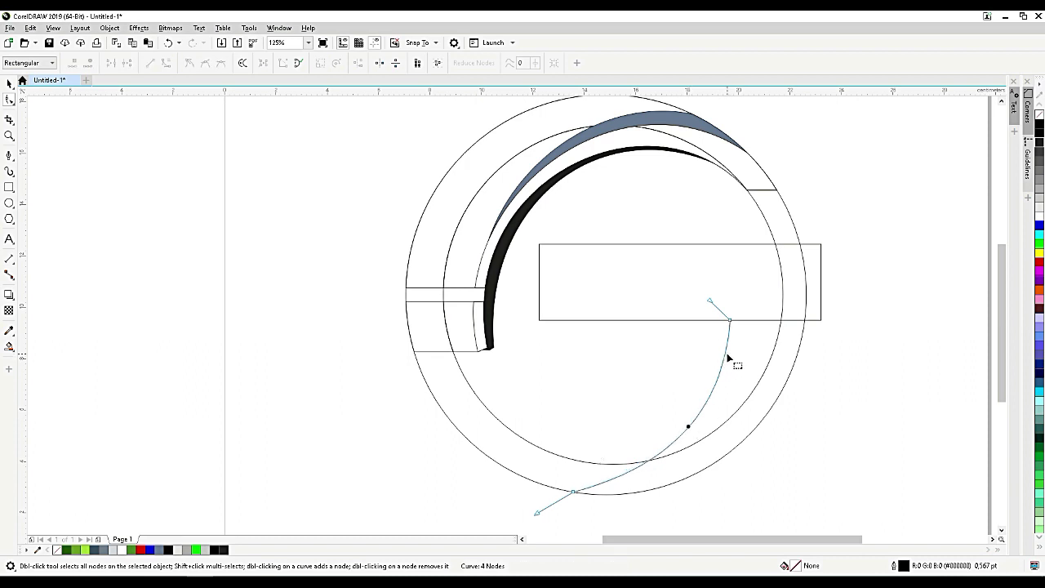
scroll(753, 298, up, 2)
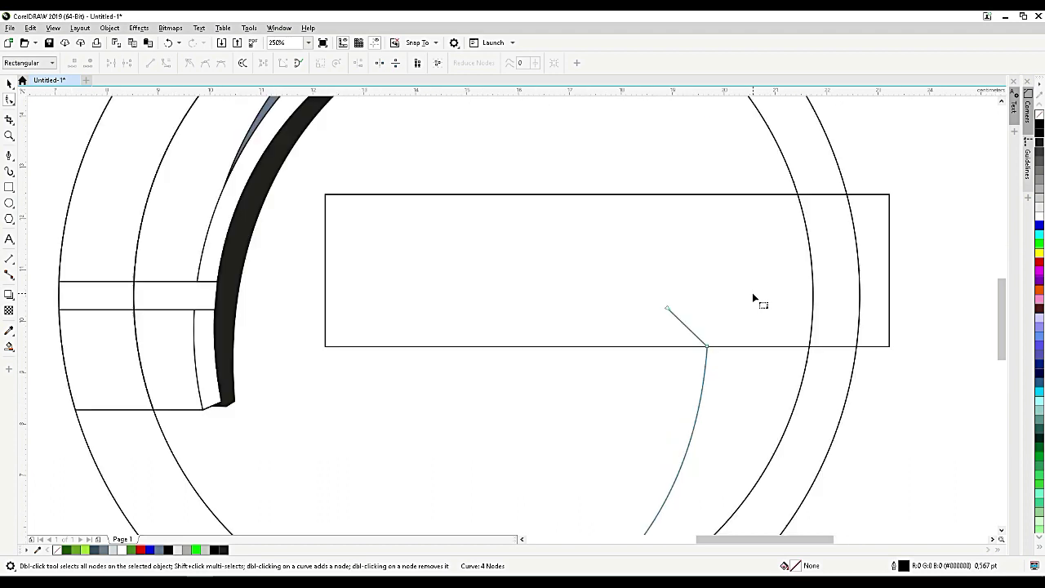
mouse_move(708, 349)
mouse_down()
mouse_move(700, 346)
mouse_move(714, 352)
mouse_up()
scroll(715, 317, down, 2)
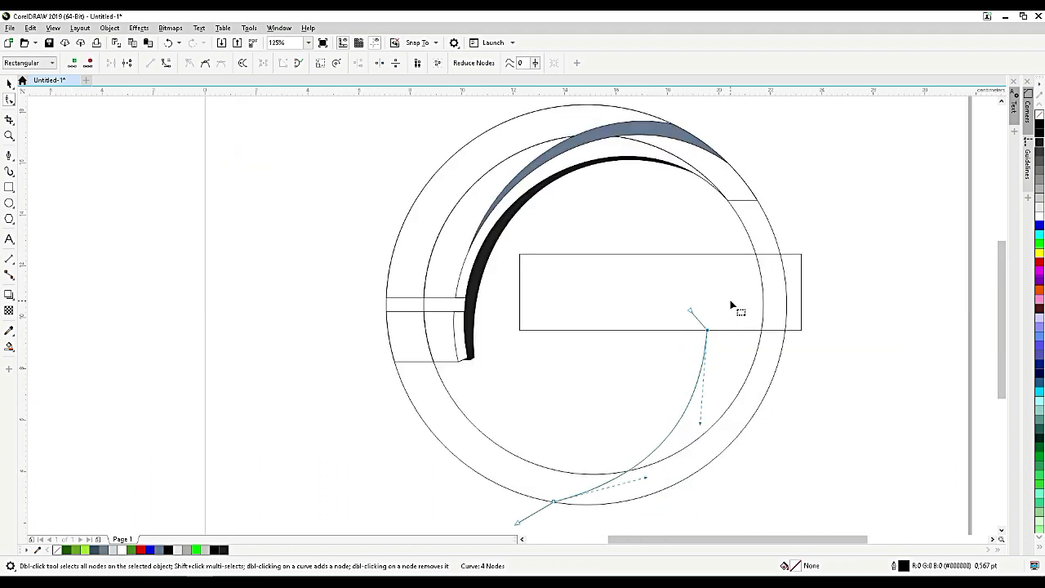
Step: Convert the rectangle to curves, raise its lower-right corner slightly and bow its lower edge upward
click(668, 300)
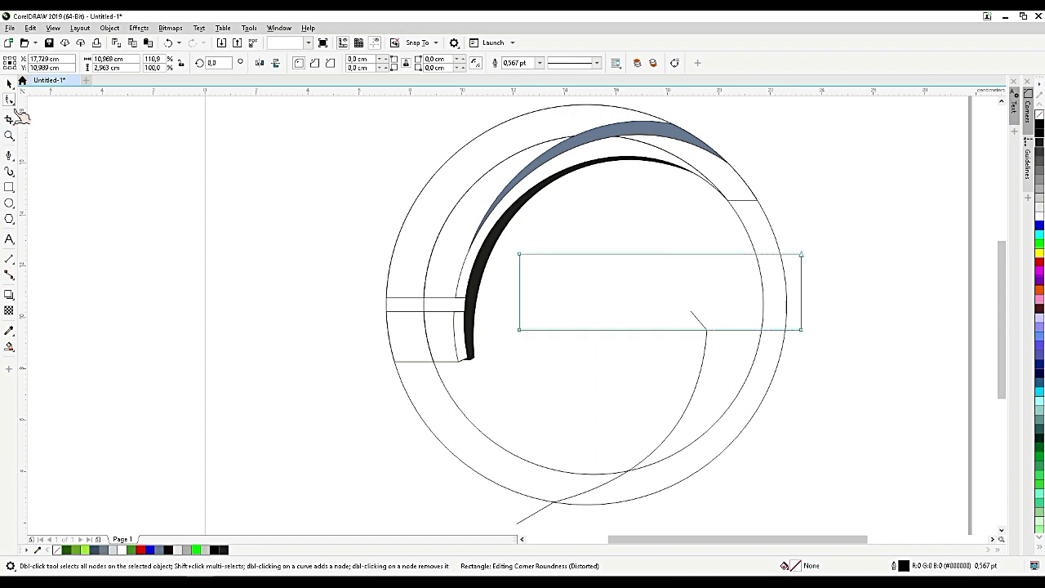
key(ctrl+q)
click(742, 296)
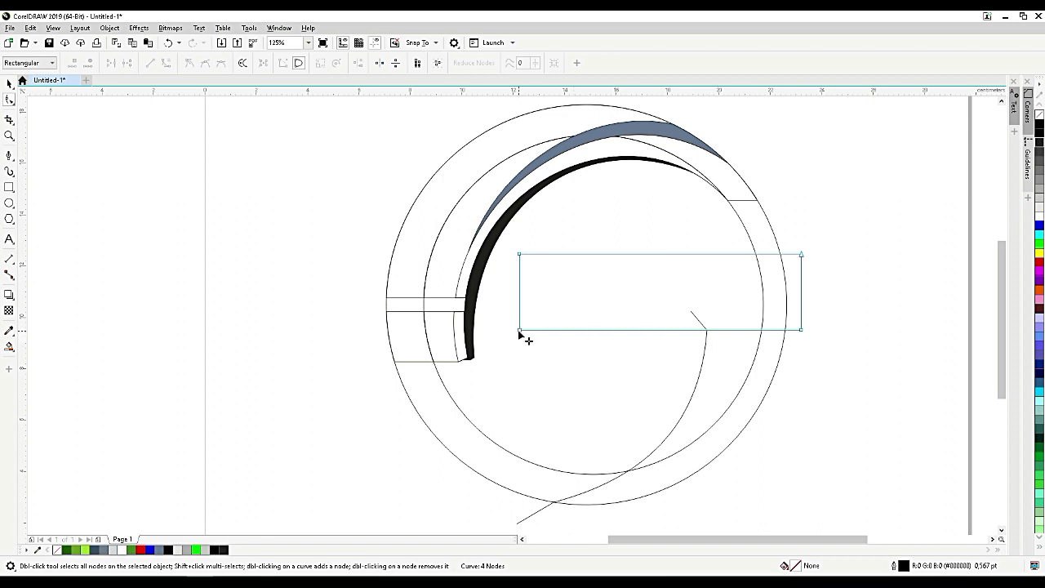
drag(802, 330, 801, 323)
click(645, 327)
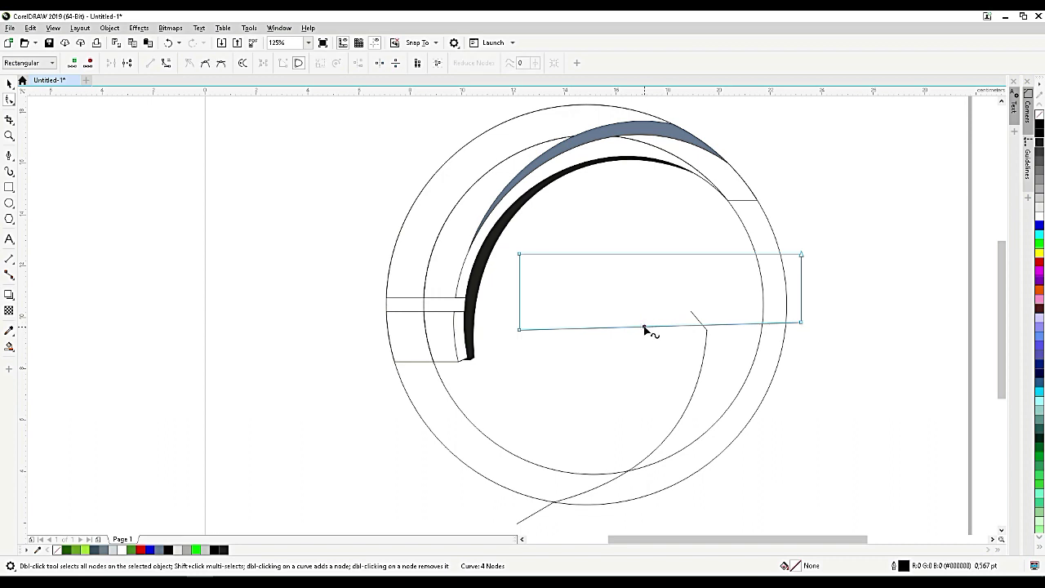
click(166, 64)
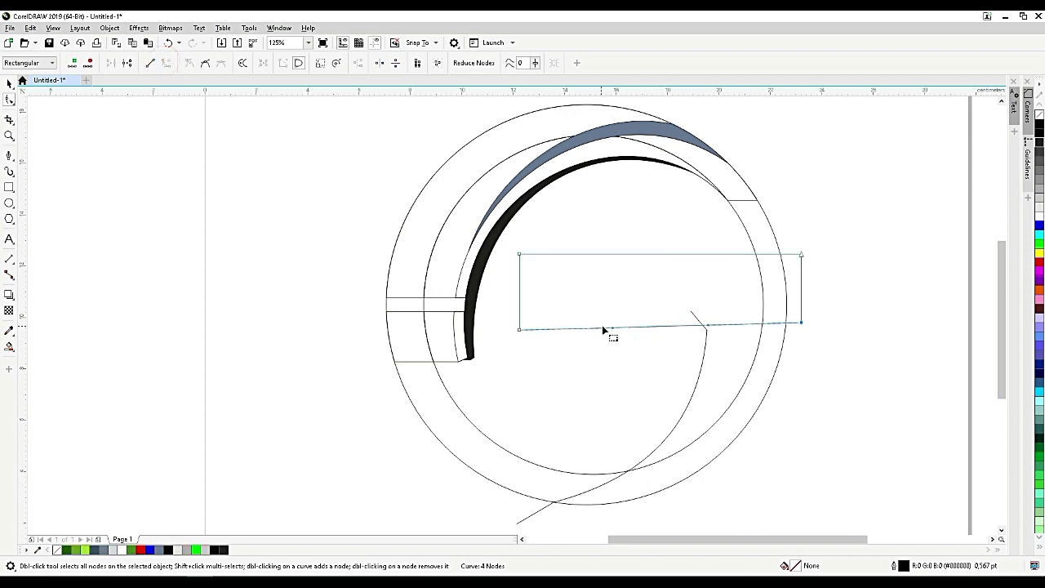
drag(612, 329, 671, 320)
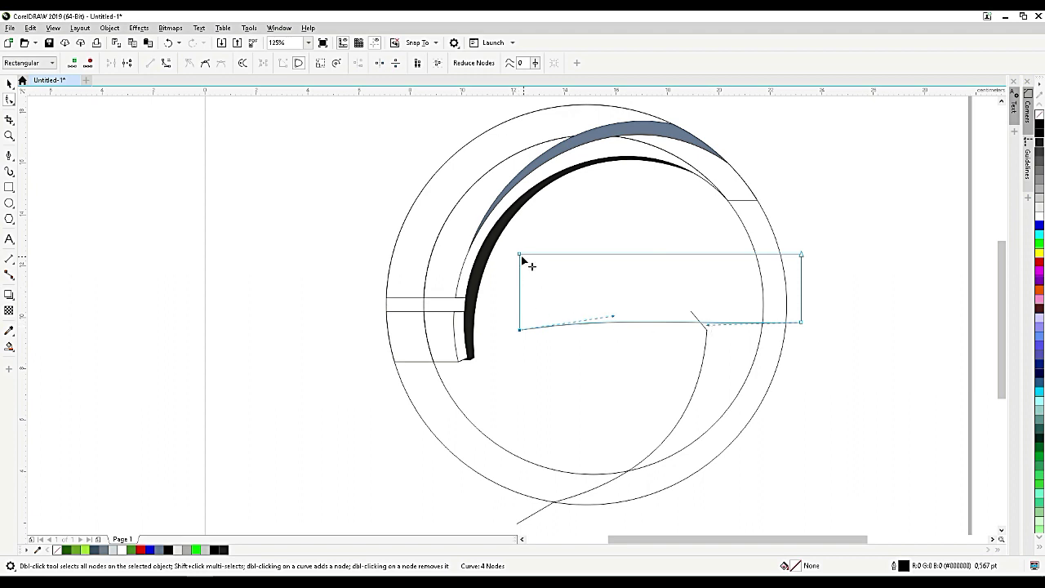
Step: Shift both left corner nodes of the bar slightly to the right, away from the dark band
scroll(522, 260, up, 2)
drag(518, 255, 497, 411)
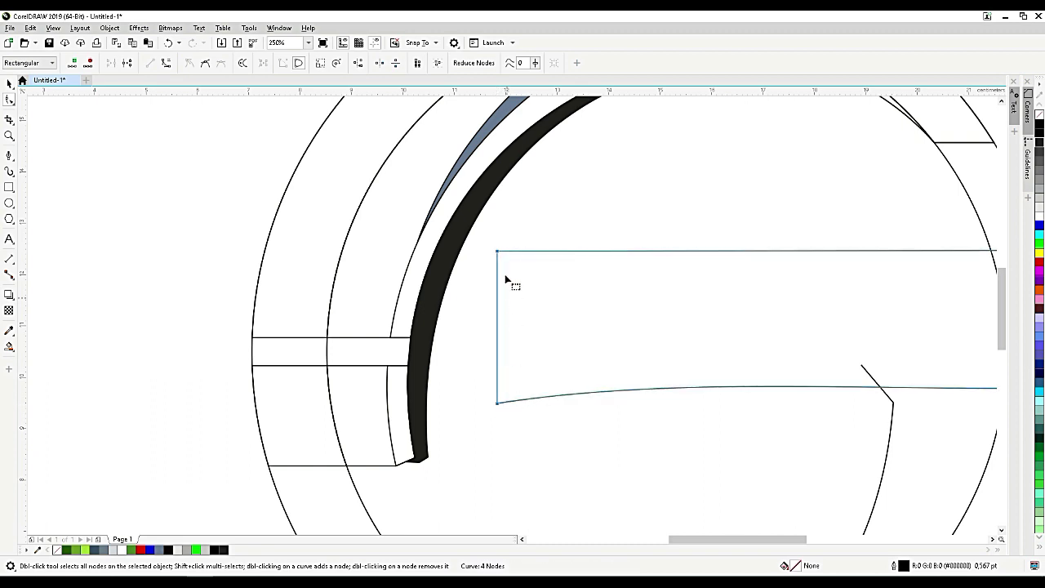
drag(499, 254, 509, 254)
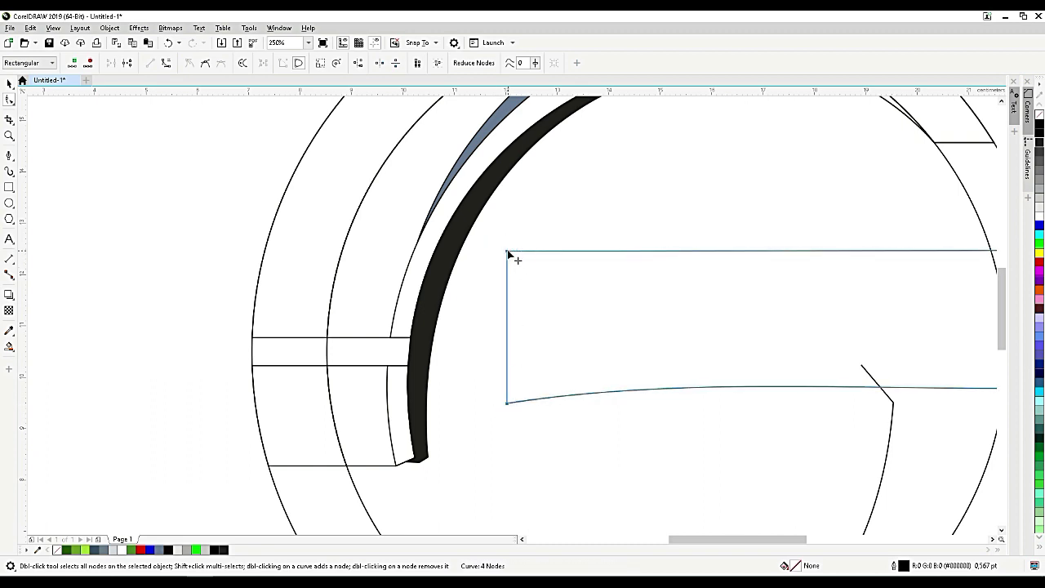
Step: Convert the bar's left edge to a curve, bow it outward parallel to the dark band, and move the upper-left corner slightly inward
click(506, 297)
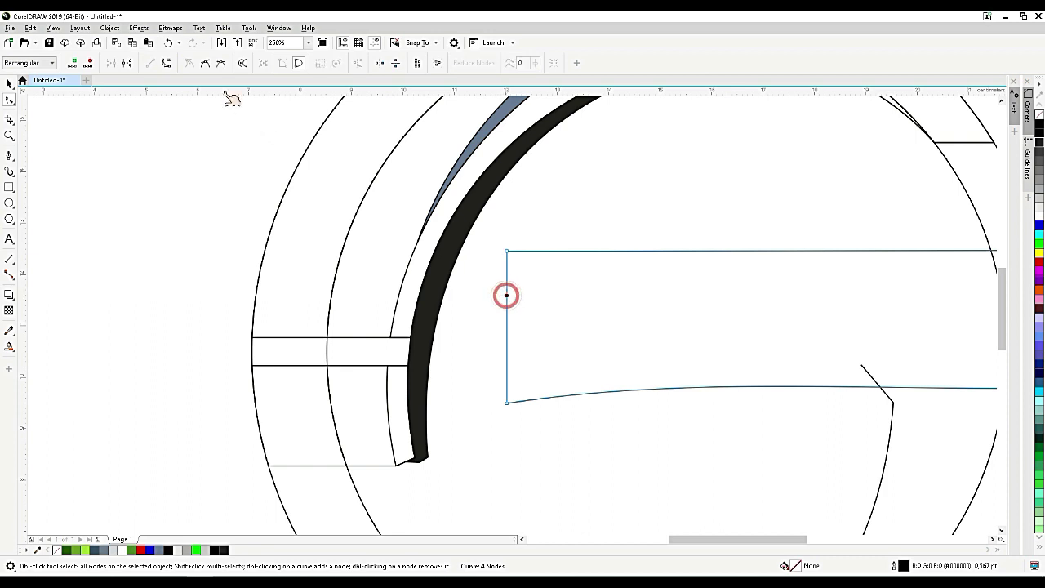
key(KP_Add)
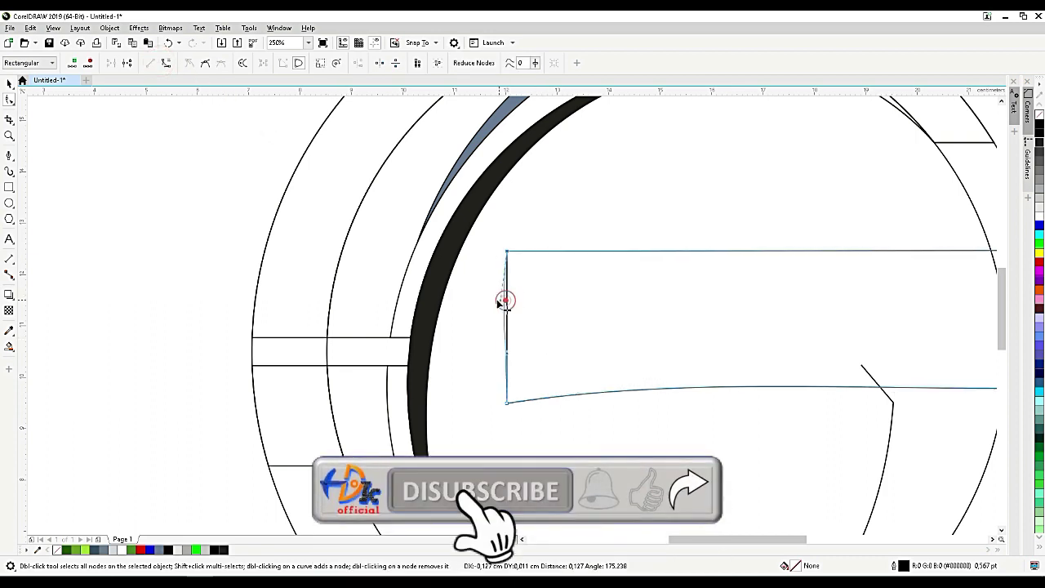
drag(506, 299, 499, 300)
drag(507, 359, 490, 357)
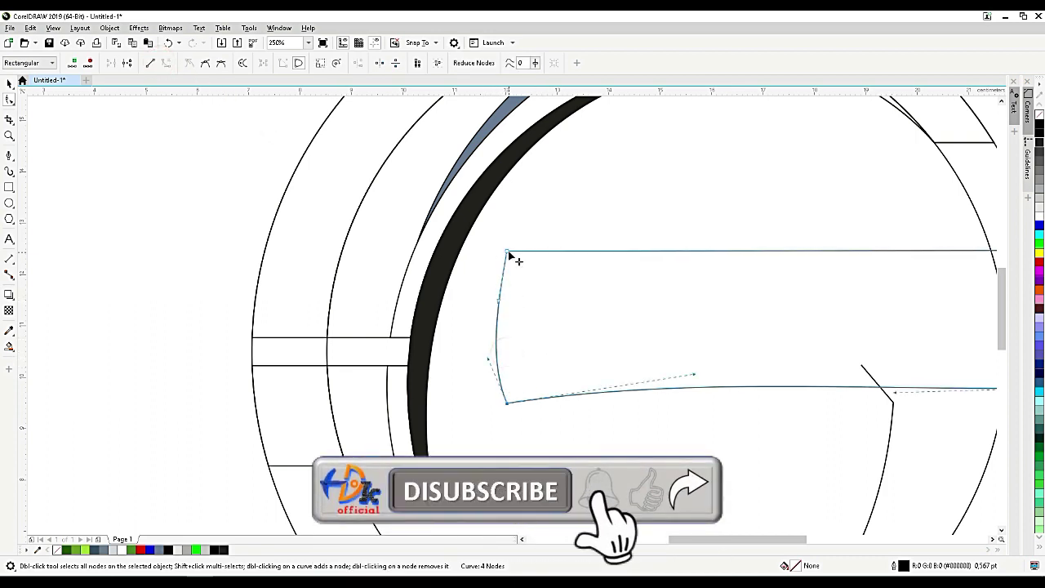
drag(508, 252, 521, 253)
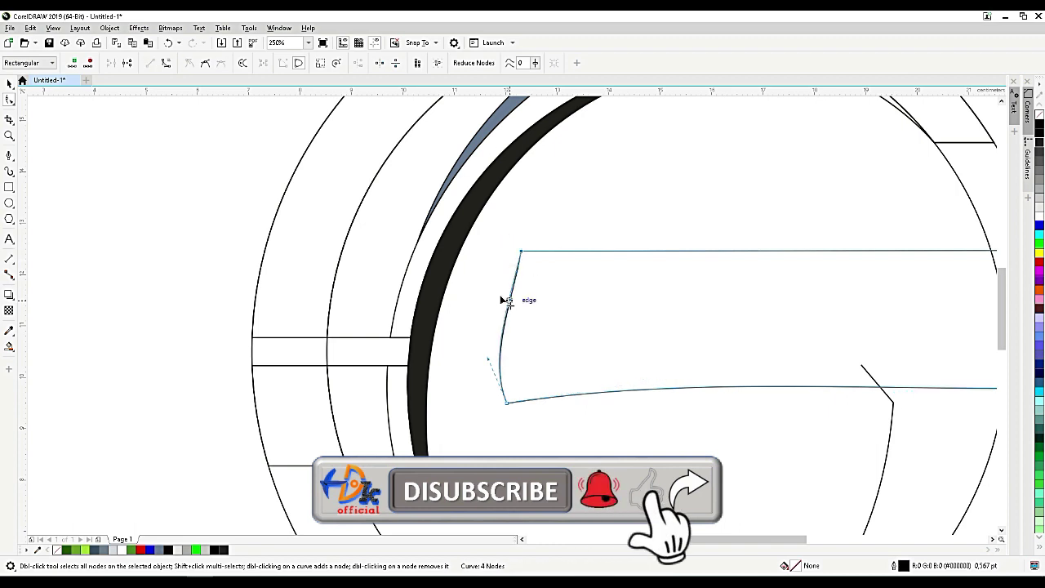
drag(501, 299, 499, 299)
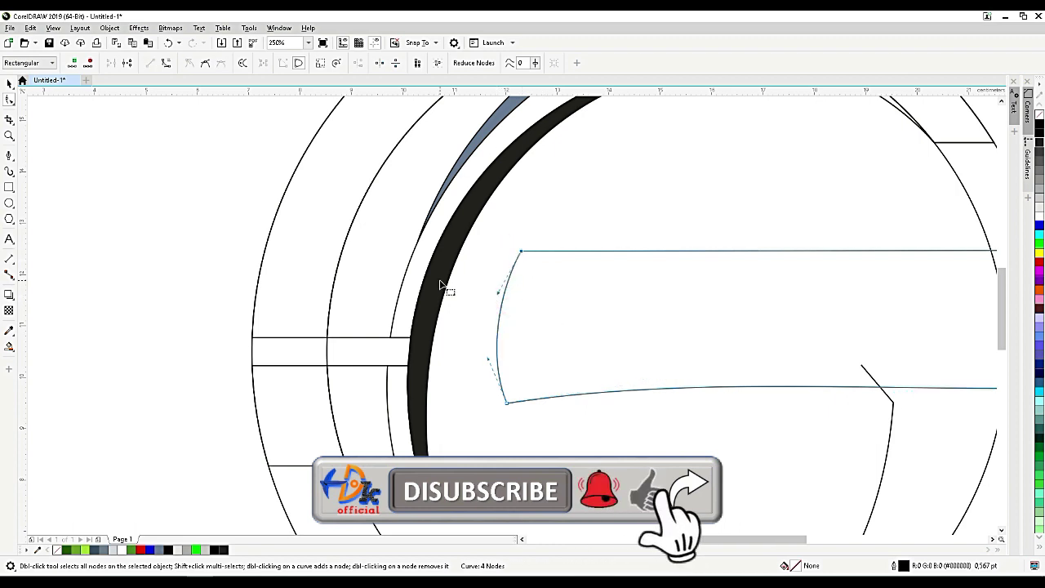
Step: Raise the curved path's upper node onto the bar's bowed lower edge
scroll(444, 287, down, 2)
scroll(653, 363, up, 2)
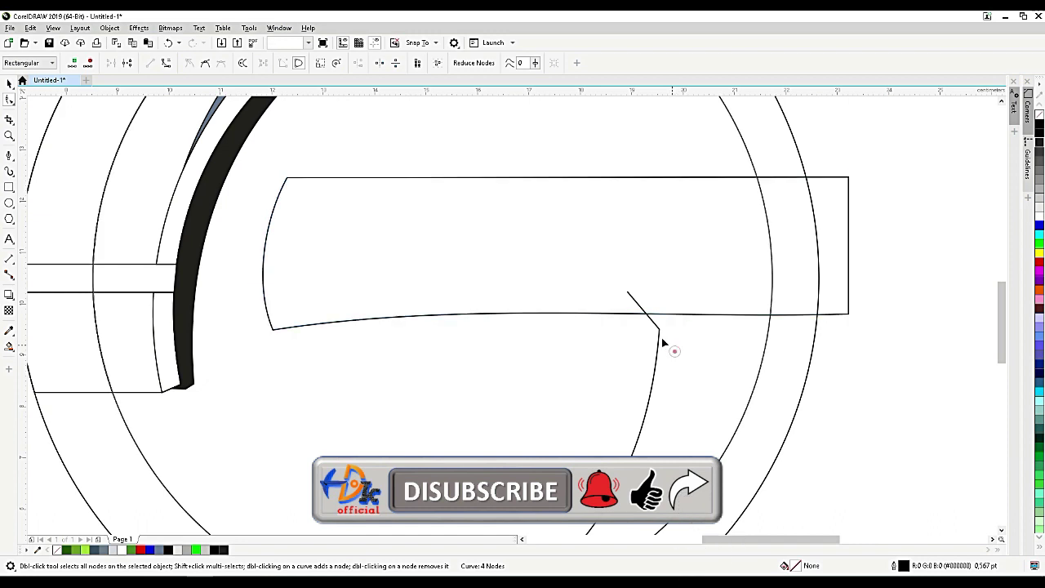
click(660, 332)
drag(660, 333, 657, 312)
Step: Move the path's lower node left along the outer circle and lower its curve handle for a flatter sweep into the circle
scroll(703, 306, down, 3)
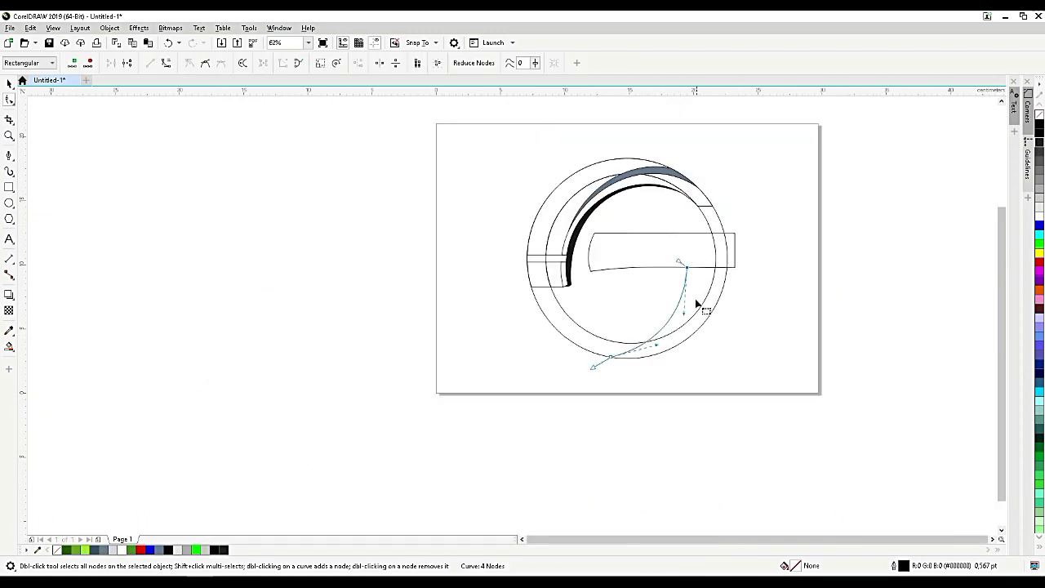
scroll(690, 326, up, 2)
scroll(553, 408, up, 1)
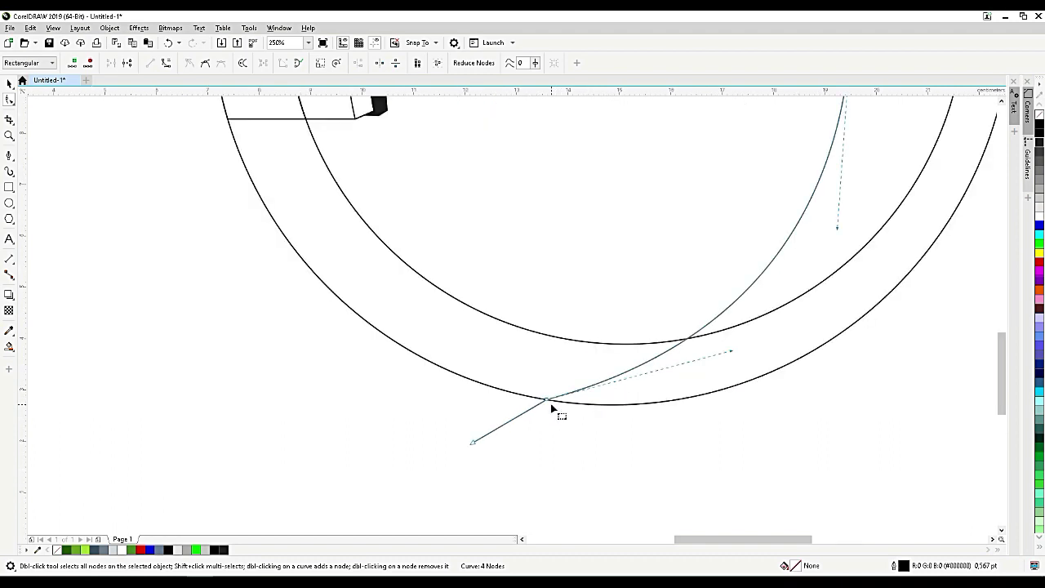
drag(546, 401, 526, 396)
drag(709, 347, 732, 370)
scroll(731, 369, down, 1)
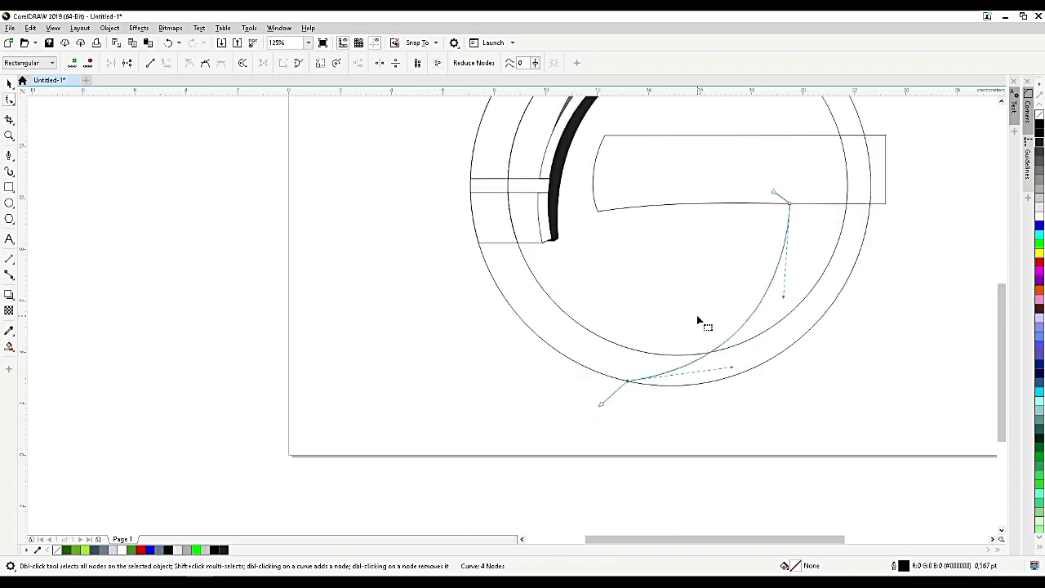
Step: Smart Fill the bar, its overlap with the ring, the lower-right ring section and the area inside the curved path with blue-grey (C40 M20 Y0 K40)
click(10, 83)
click(9, 347)
click(49, 359)
click(665, 172)
click(861, 171)
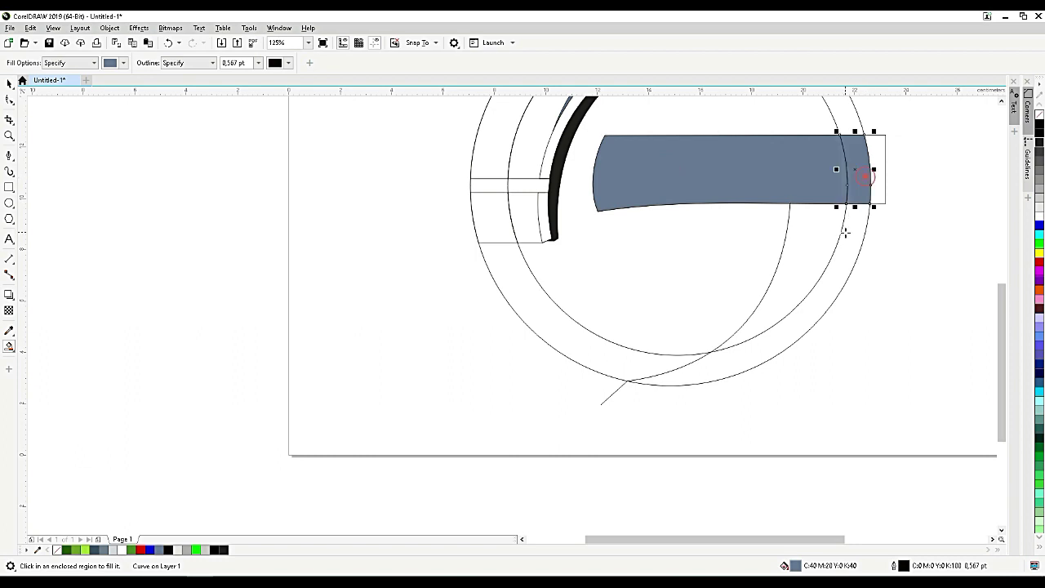
click(854, 233)
click(815, 239)
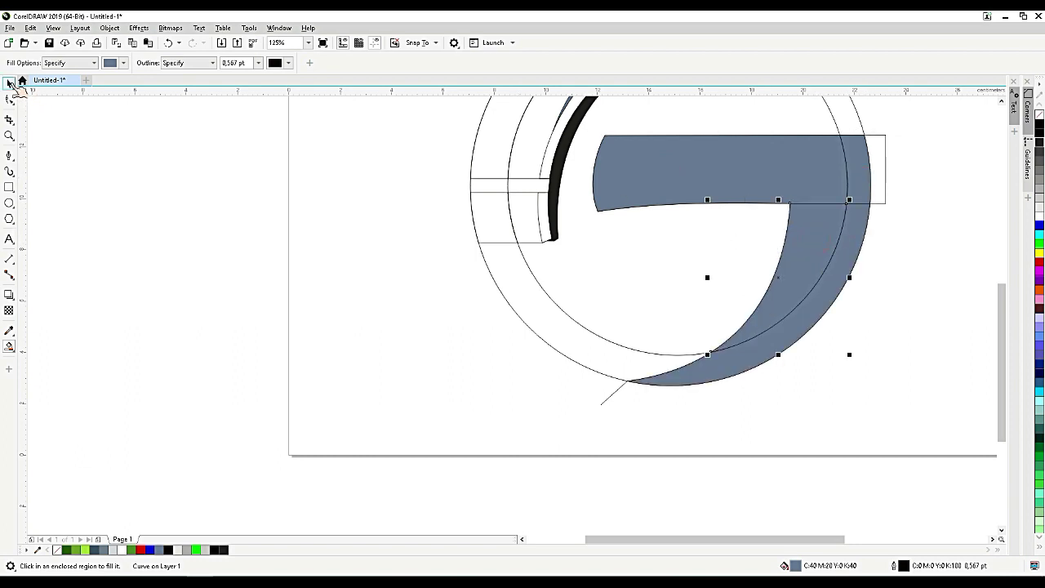
Step: Weld the bar, inner curved area and lower ring section into one shape, and delete the leftover rectangle outline
click(10, 83)
shift+click(791, 323)
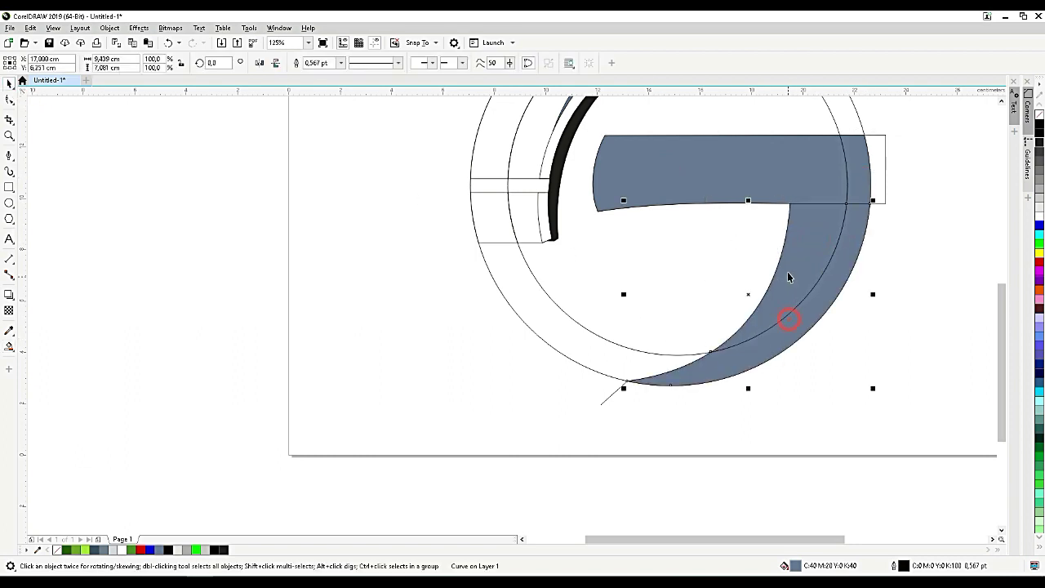
shift+click(800, 177)
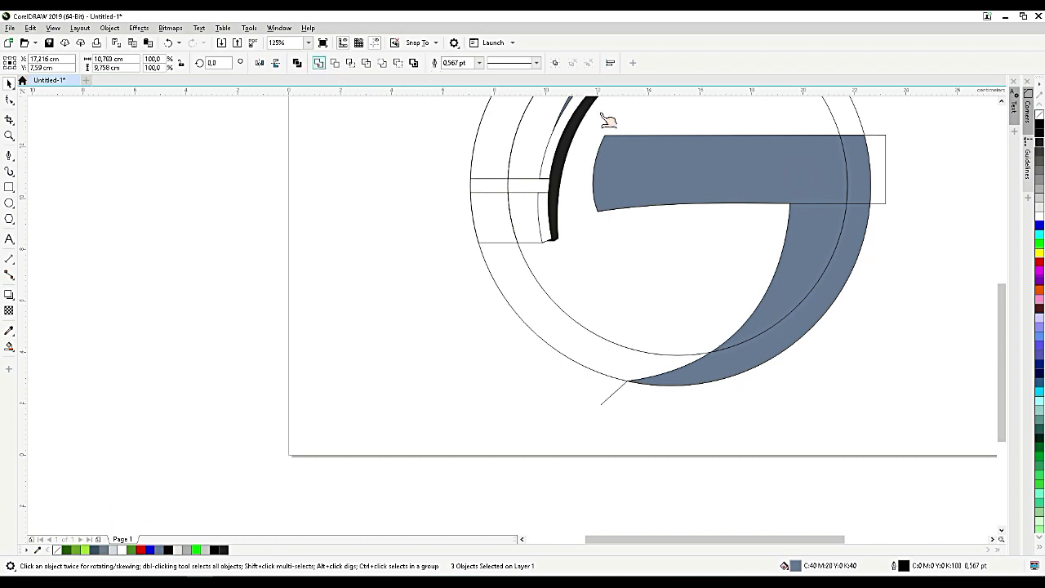
click(319, 63)
click(882, 170)
key(Delete)
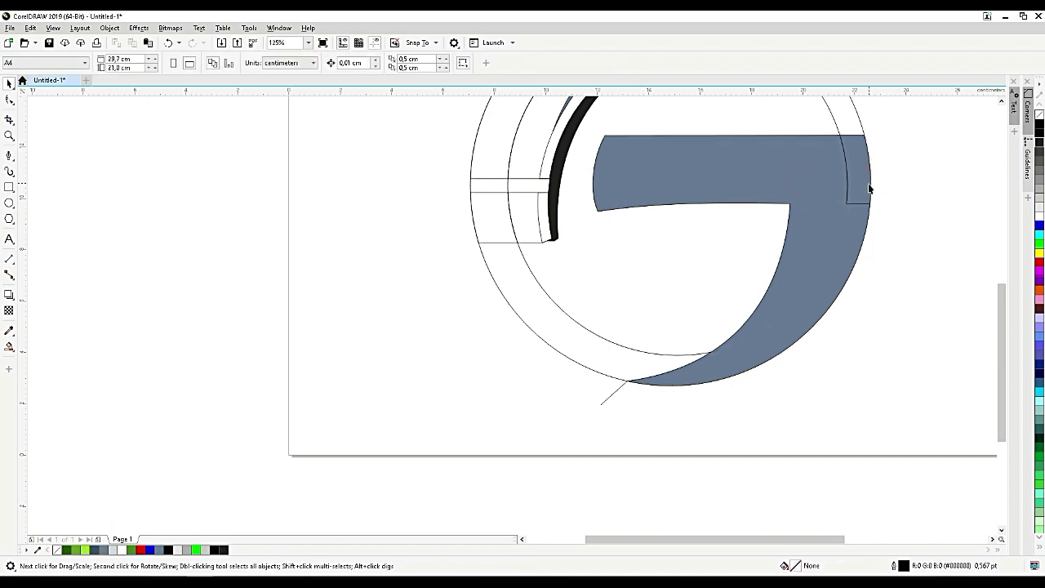
Step: Weld the remaining filled strip at the bar's right end to the large blue-grey shape
click(870, 183)
shift+click(823, 196)
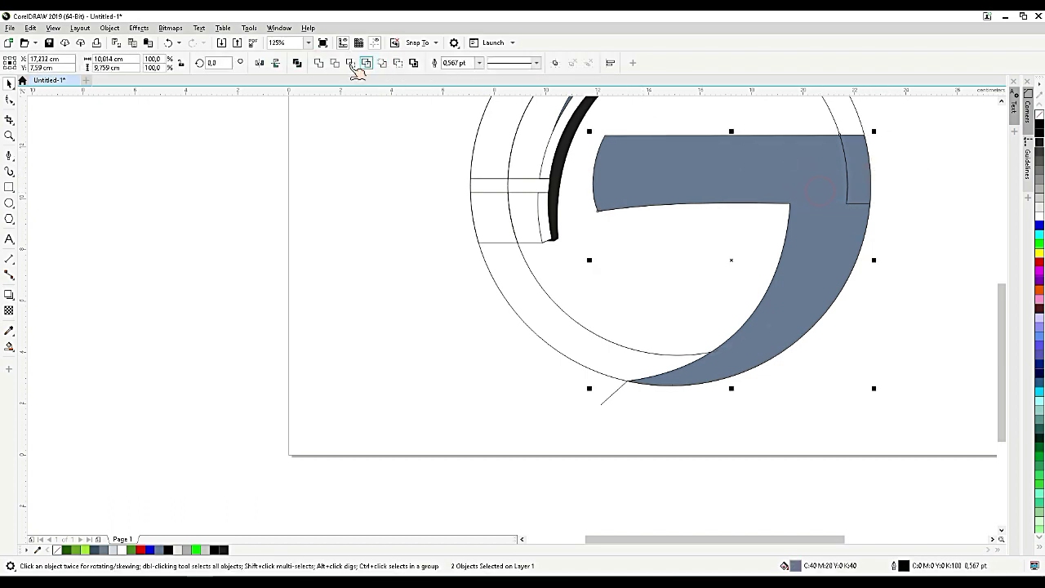
click(318, 63)
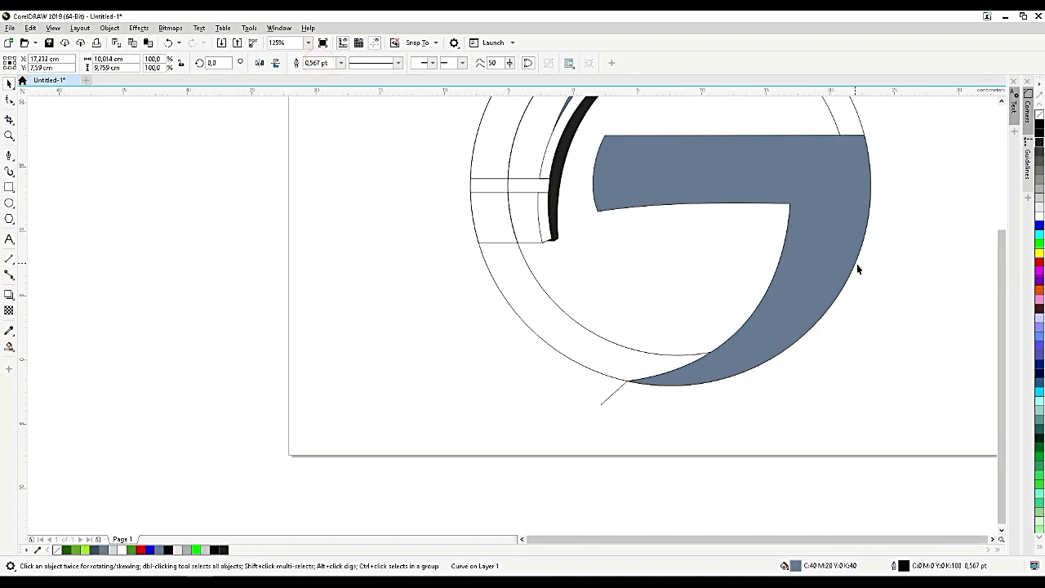
Step: Draw a four-node path about 10.9 cm wide from inside the blue-grey bar, through its lower edge, to the ring block's bottom line, ending just above it
scroll(857, 264, down, 2)
scroll(839, 260, up, 2)
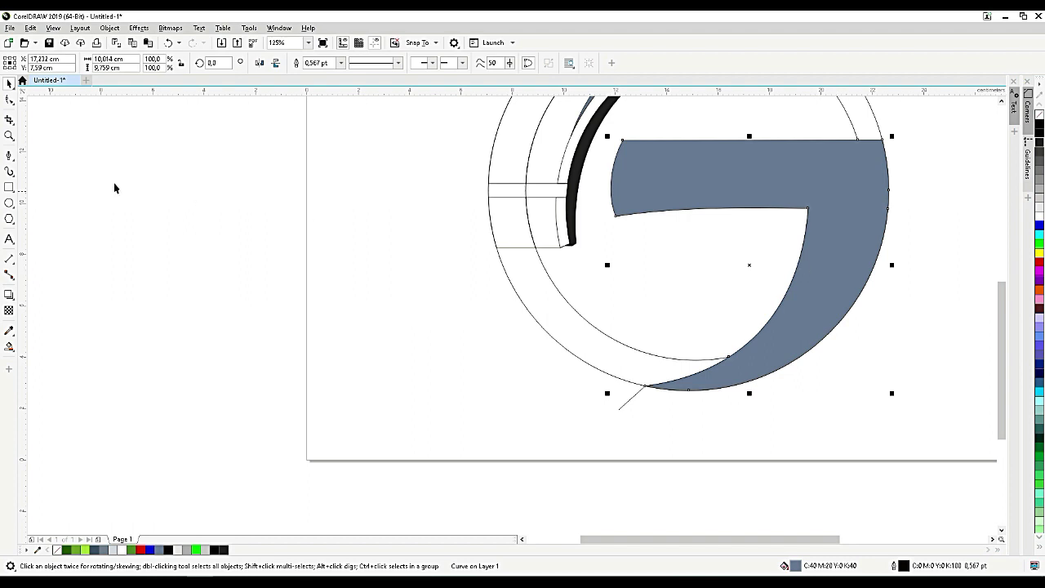
click(10, 155)
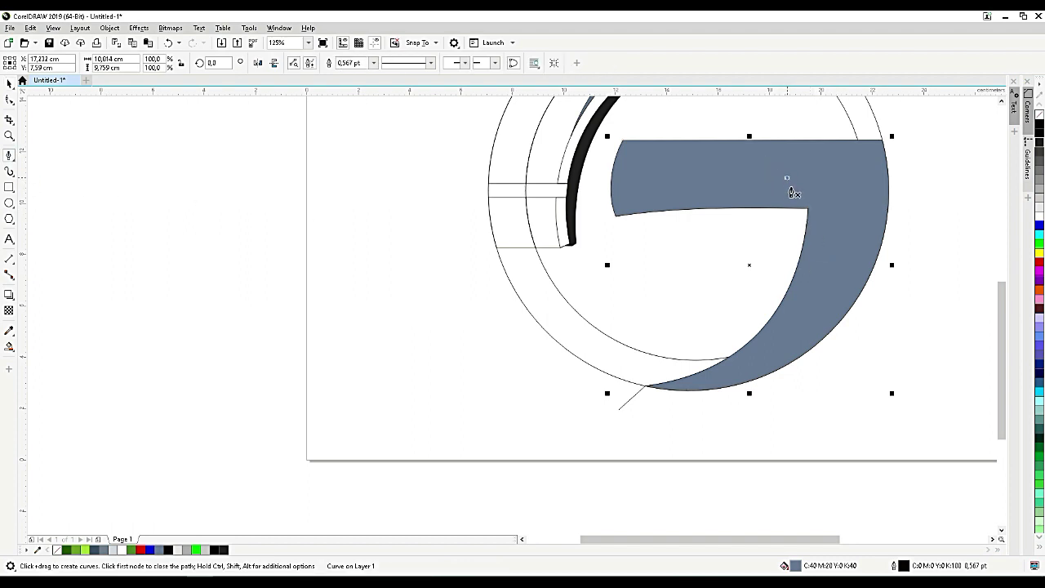
click(787, 177)
click(794, 211)
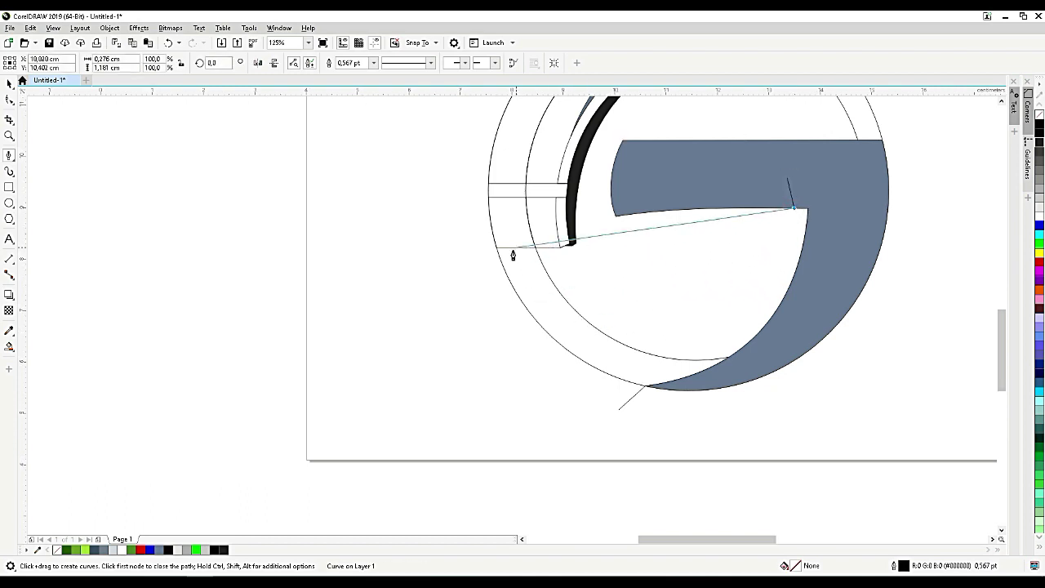
scroll(513, 253, up, 4)
drag(511, 242, 515, 192)
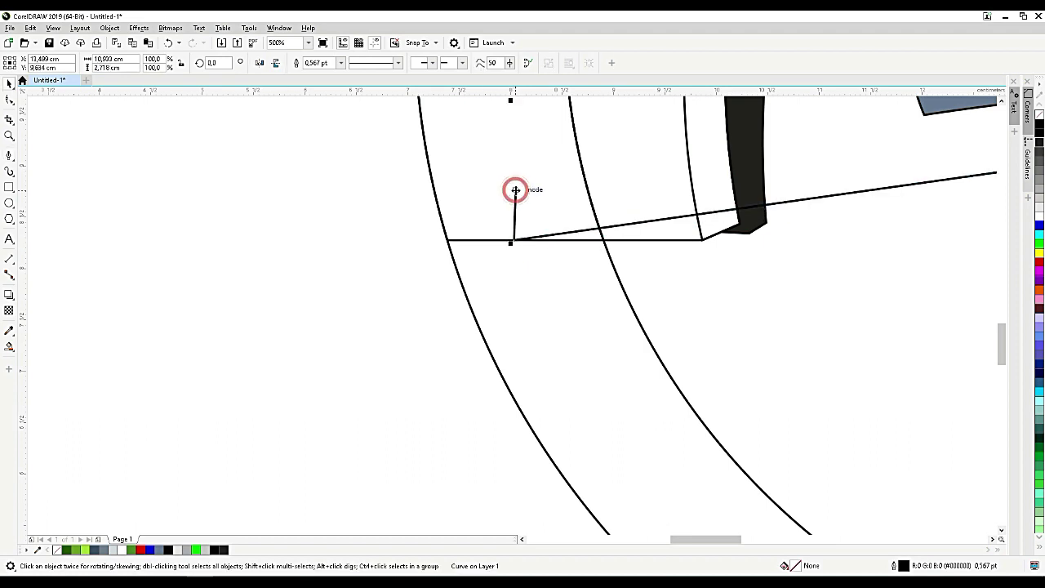
Step: Convert the path's long middle segment to a curve and pull both handles down so it sweeps below the inner circle
scroll(514, 192, down, 2)
click(10, 99)
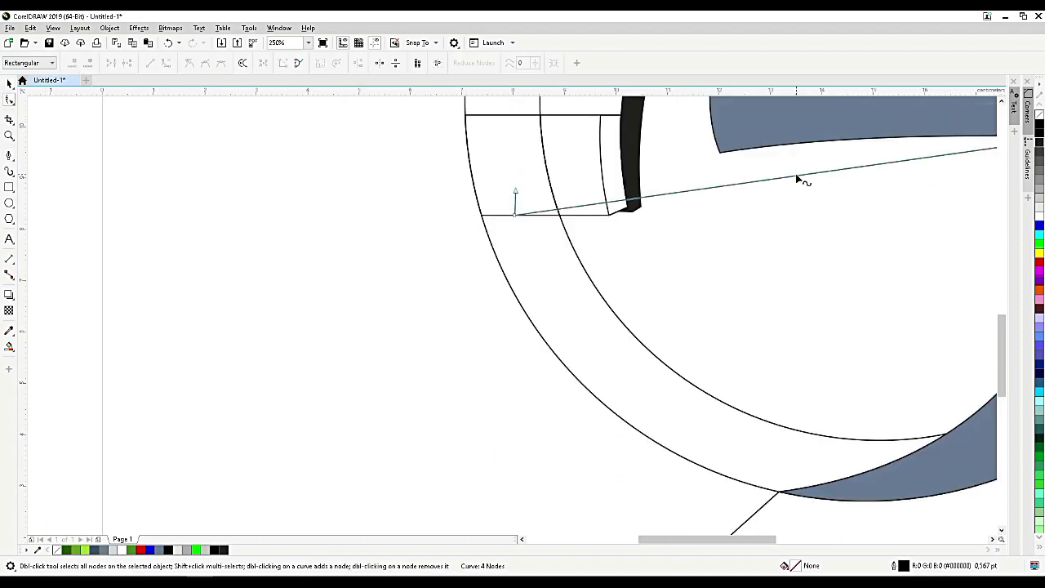
click(797, 175)
click(165, 62)
scroll(652, 188, down, 2)
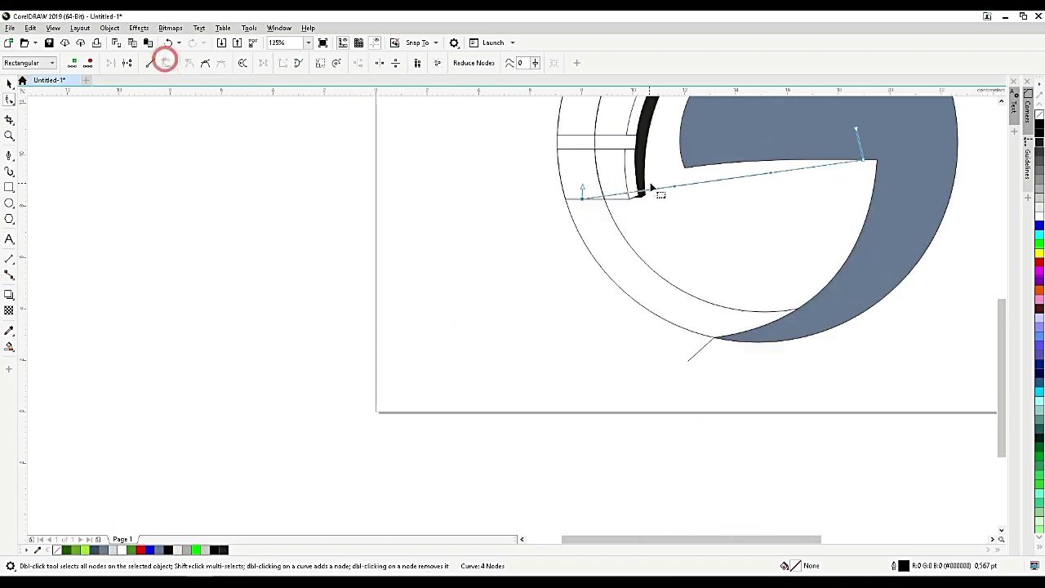
drag(677, 190, 692, 356)
drag(772, 177, 858, 319)
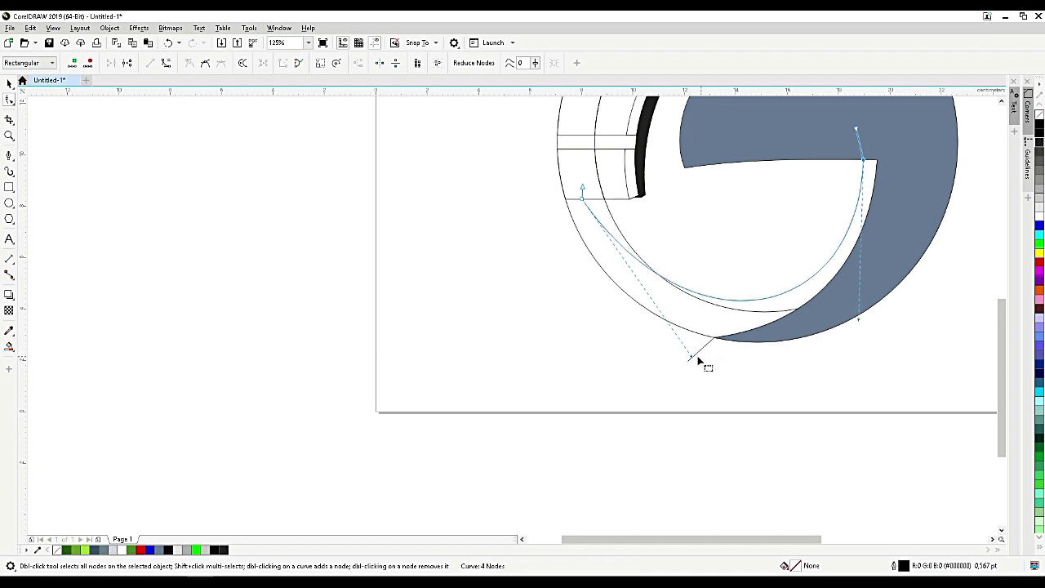
Step: Refine the curve's two handles so its lower-left sweep runs between the inner and outer circles
drag(691, 360, 659, 397)
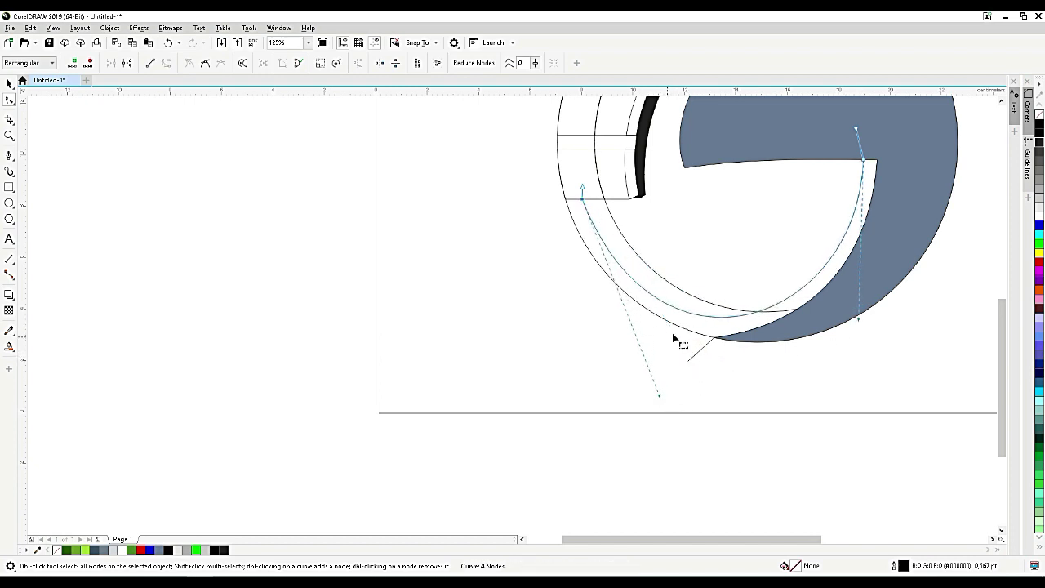
mouse_move(860, 321)
mouse_down()
mouse_move(871, 325)
mouse_move(863, 330)
mouse_up()
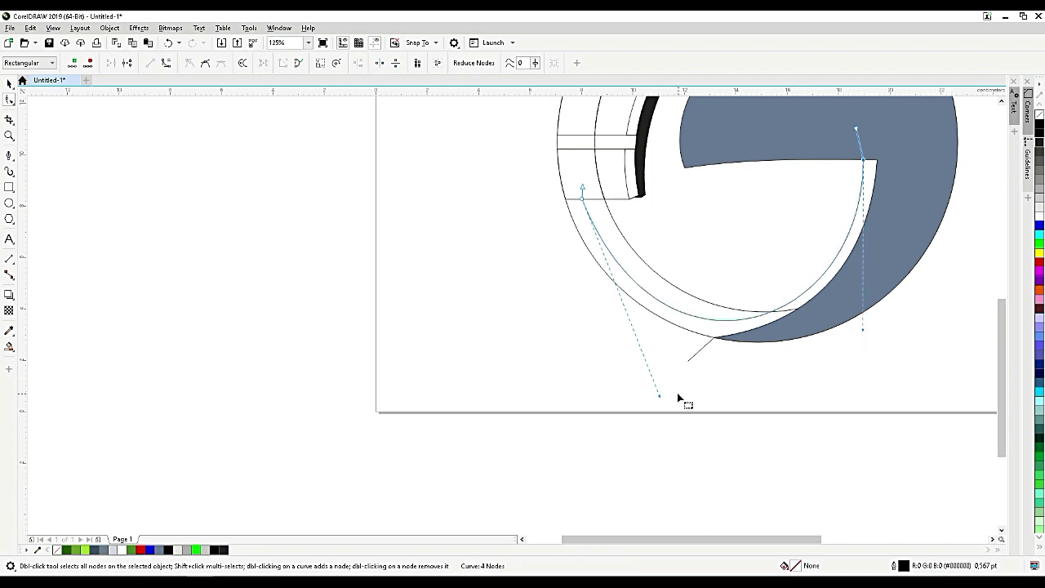
mouse_move(660, 396)
mouse_down()
mouse_move(662, 408)
mouse_move(665, 400)
mouse_up()
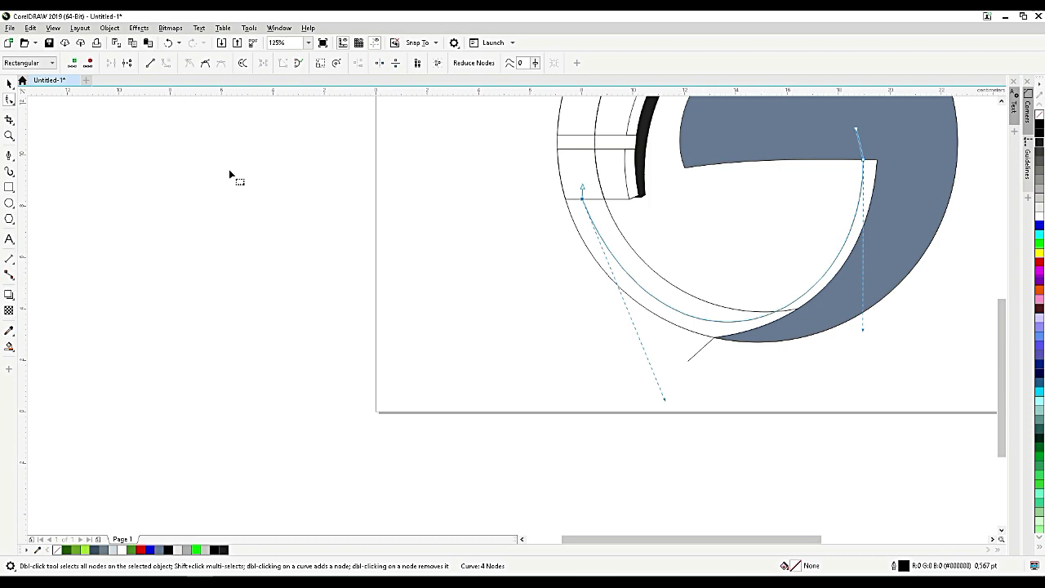
Step: Draw a second four-node path about 13.2 cm wide from outside the ring, through the outer circle's lower left, into the blue-grey shape's inner edge
click(9, 155)
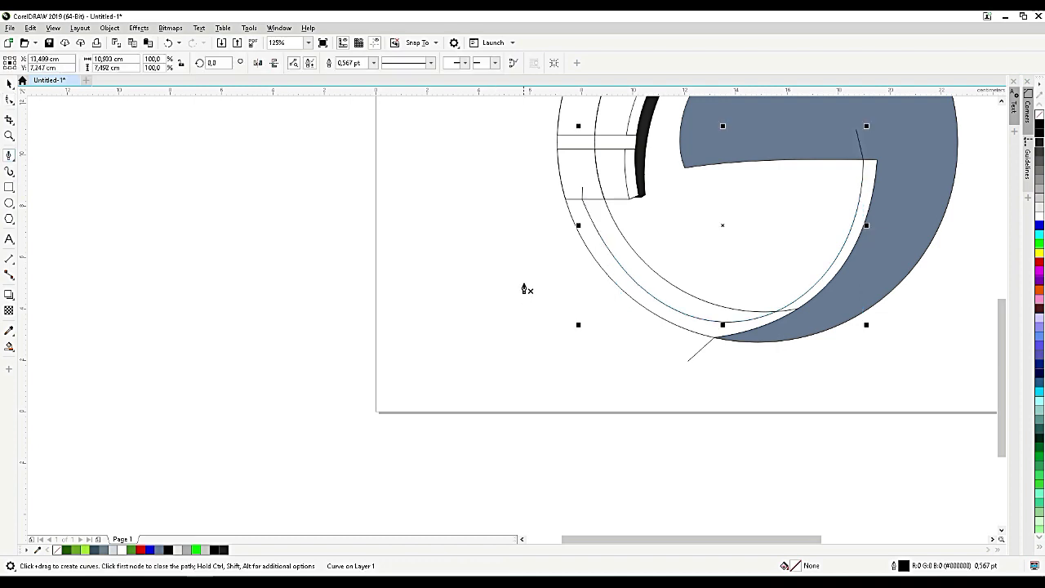
click(525, 275)
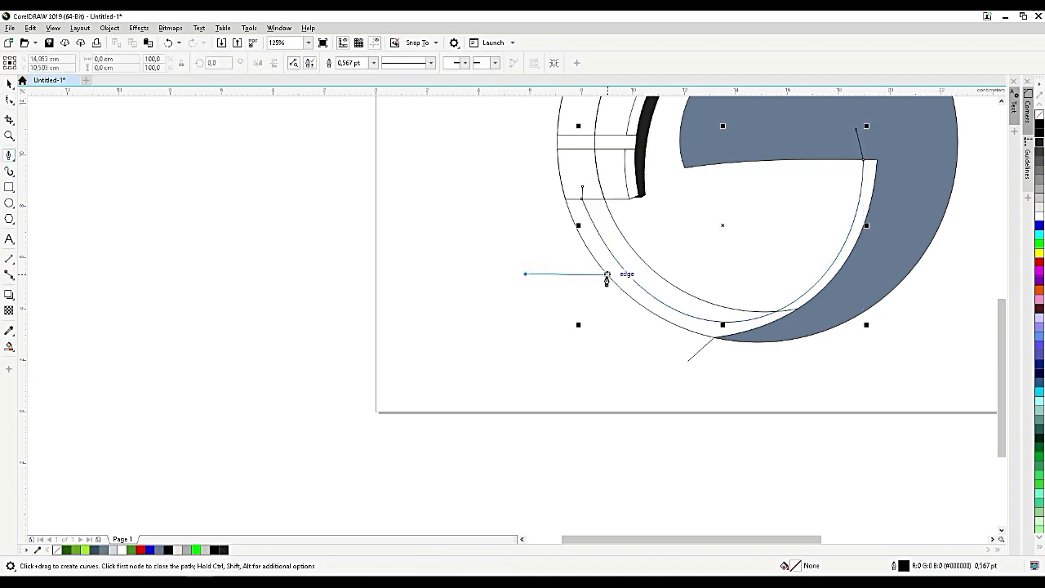
click(609, 275)
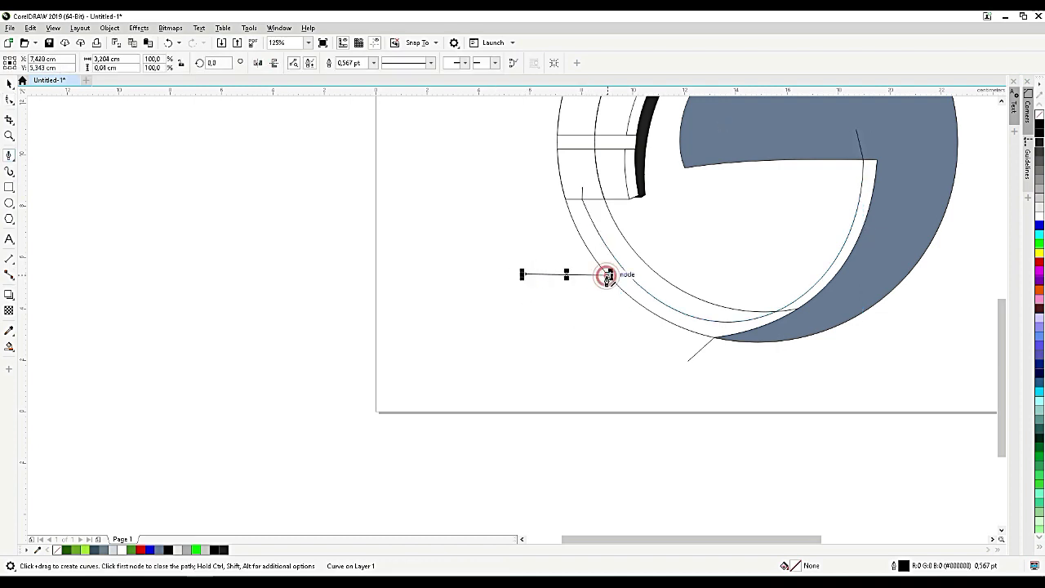
double_click(868, 223)
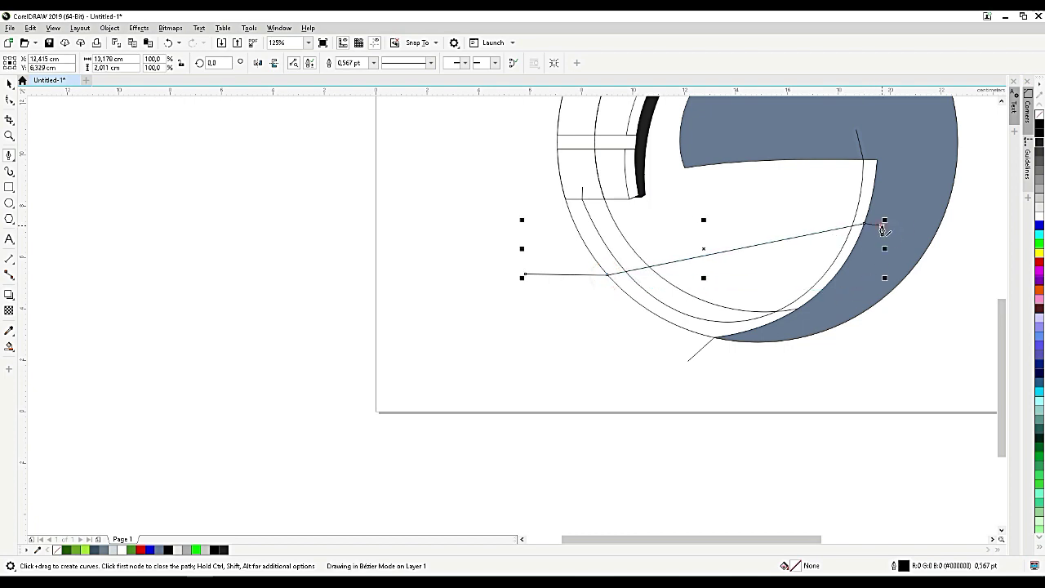
Step: Convert the second path's long segment to a curve and bend it down between the first curve and the outer circle
key(space)
key(F10)
click(763, 241)
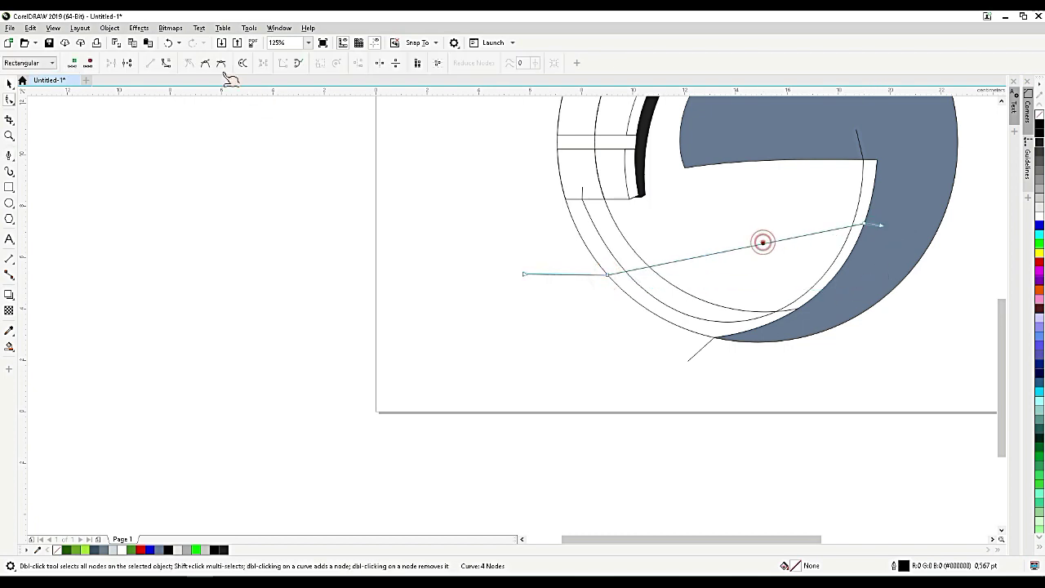
click(167, 62)
drag(693, 256, 812, 330)
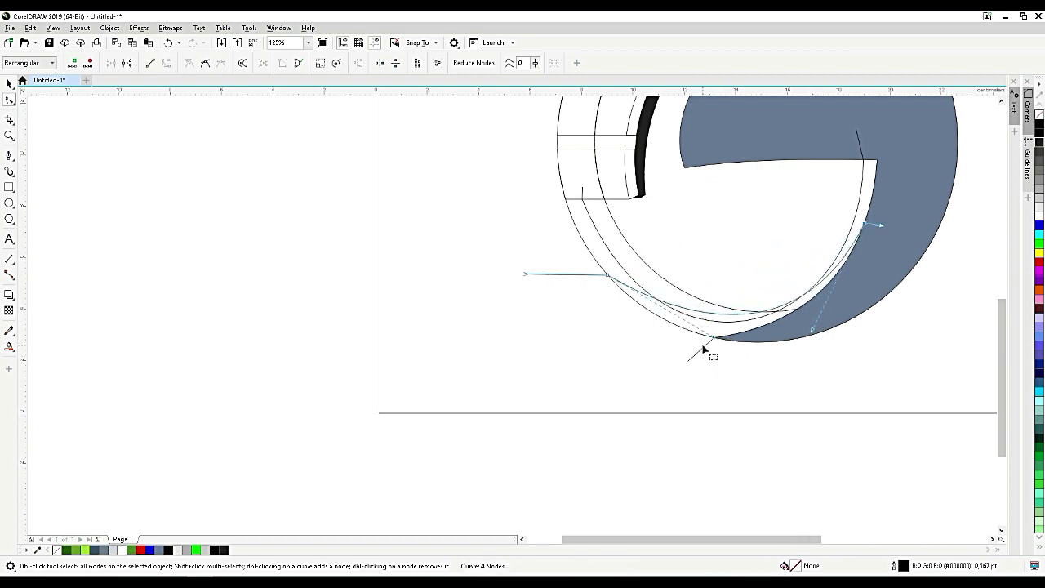
drag(713, 341, 704, 372)
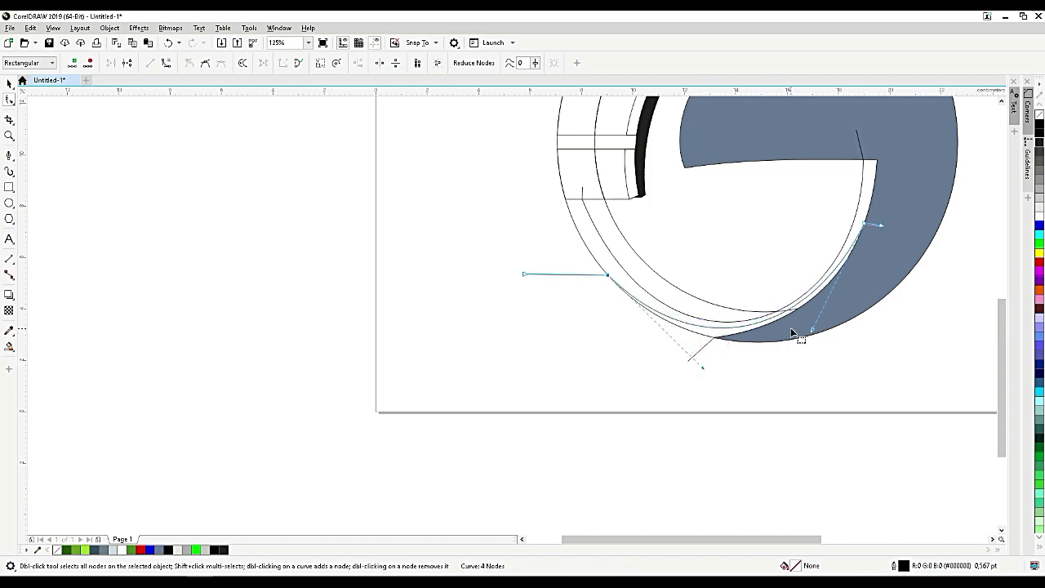
Step: Smart Fill the thin areas below the second curve, at the ring's lower left and along the large shape's inner edge, with blue-grey
click(10, 348)
click(698, 331)
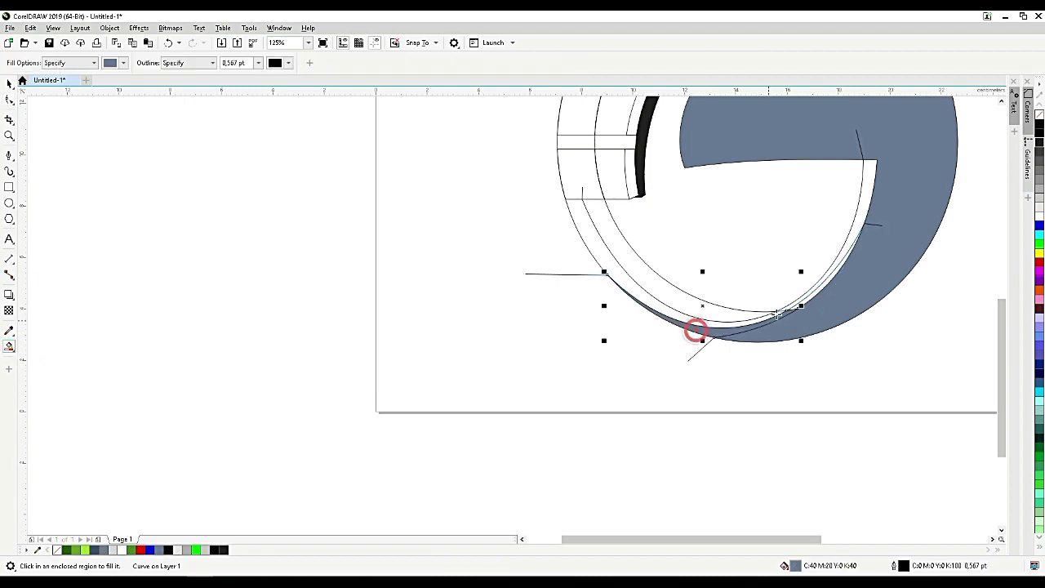
click(811, 298)
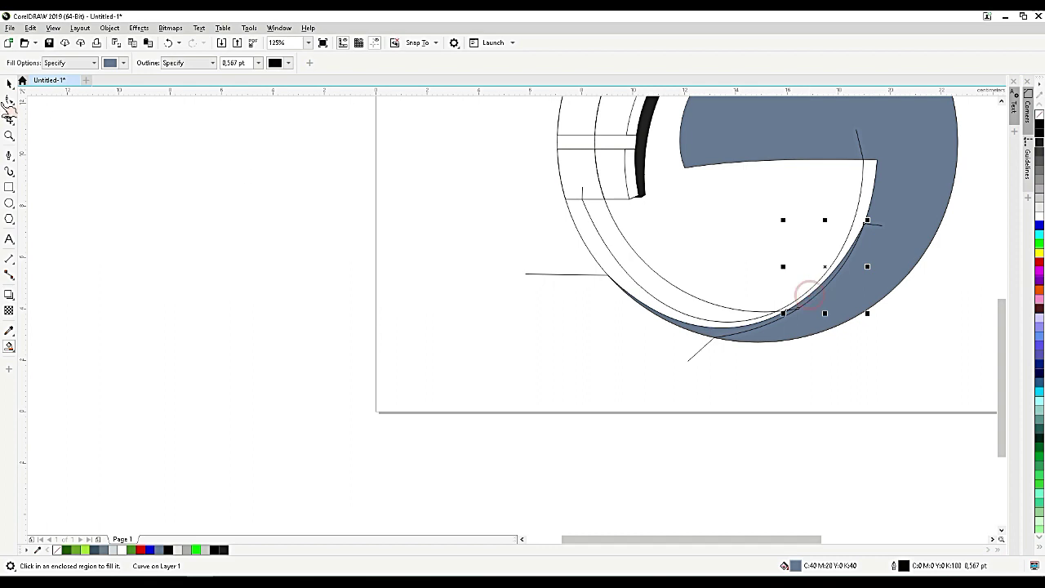
Step: Weld the two thin filled slivers below the second curve into one crescent
click(9, 82)
scroll(696, 303, up, 3)
click(894, 335)
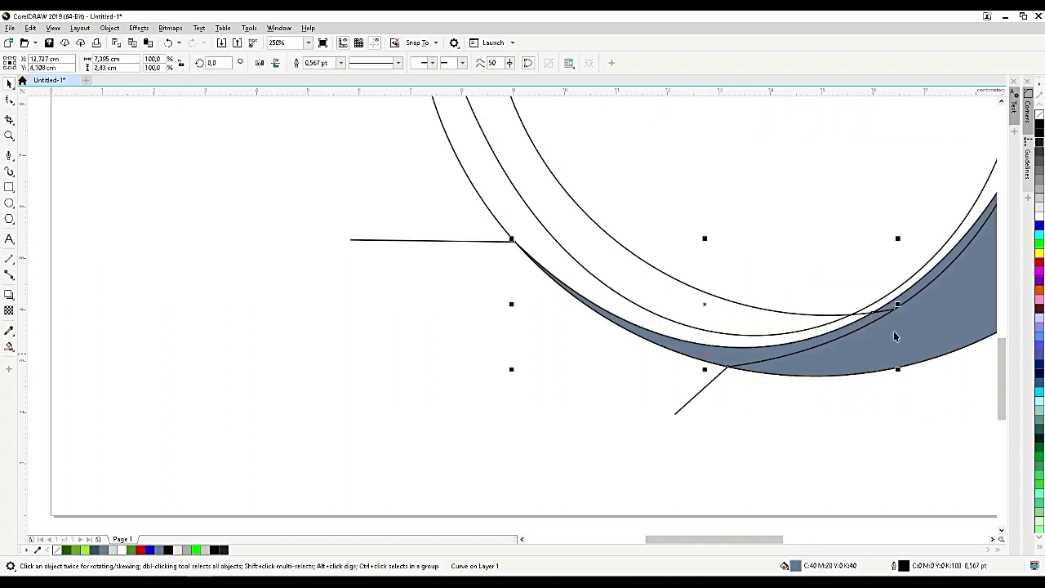
shift+click(934, 283)
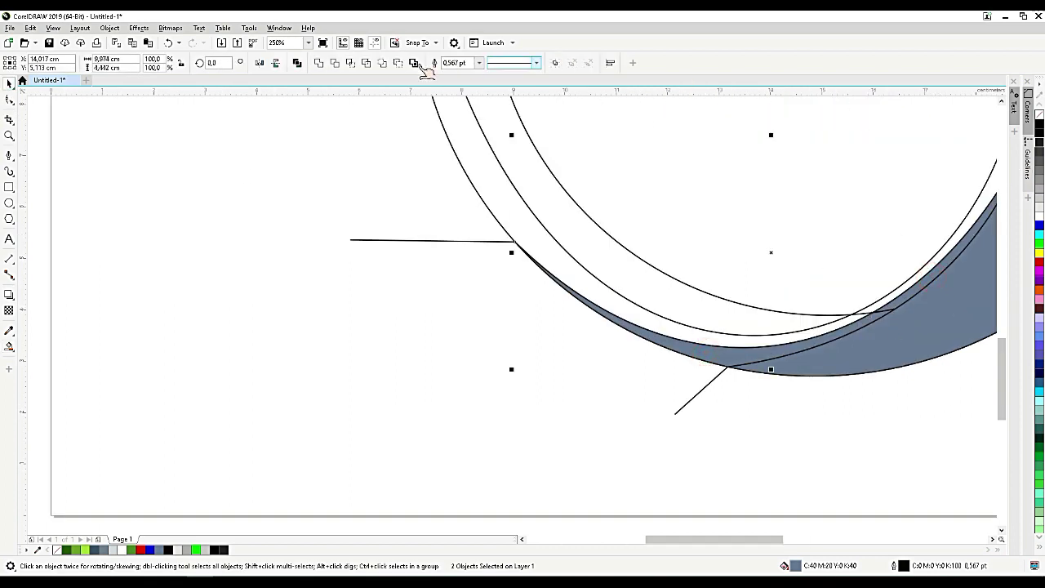
click(320, 62)
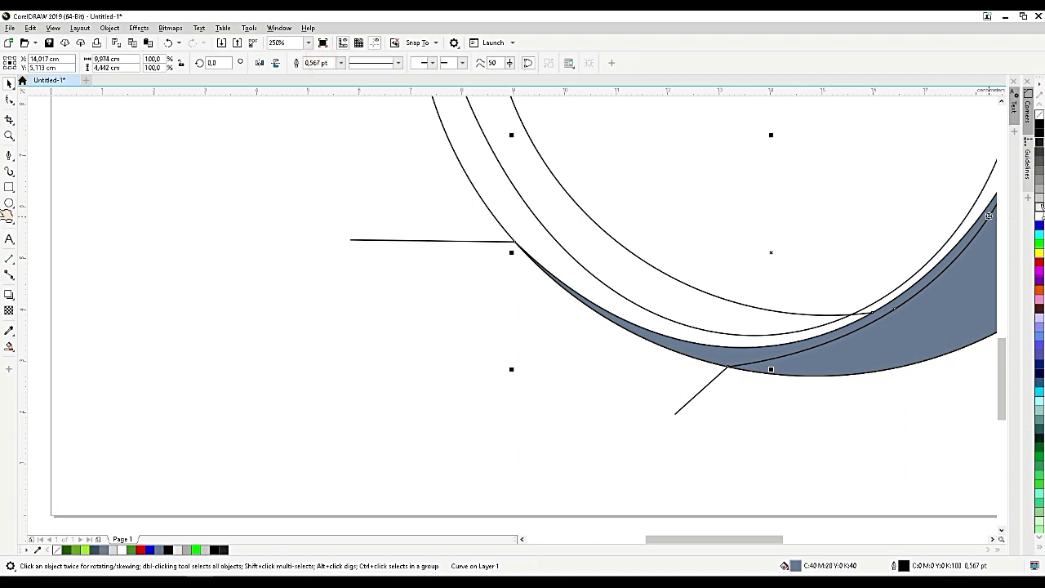
Step: Fill the thin crescent with light grey (R204 G204 B204) and delete the leftover second path
click(1041, 203)
scroll(679, 350, down, 2)
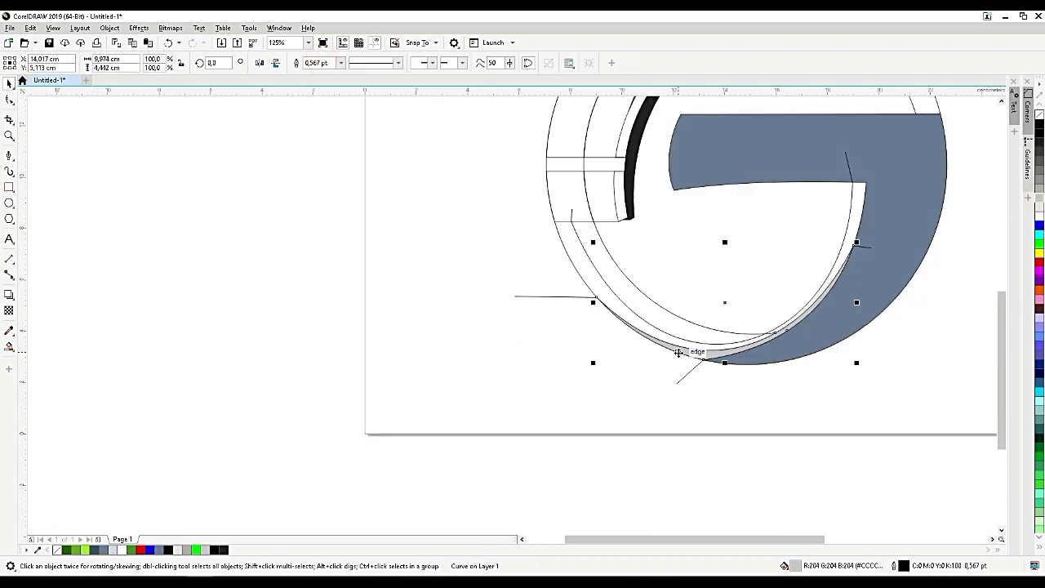
click(569, 297)
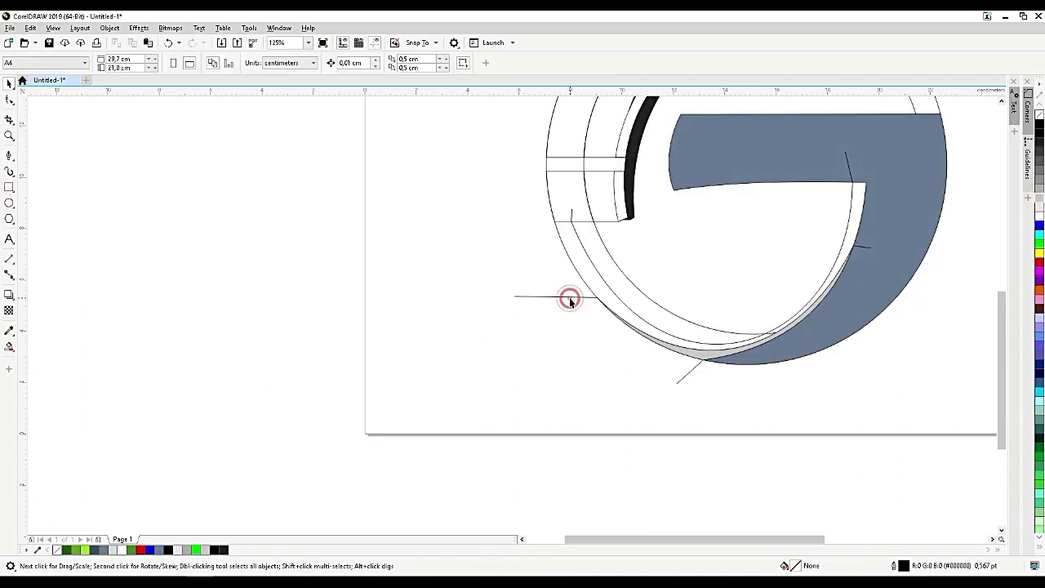
key(Escape)
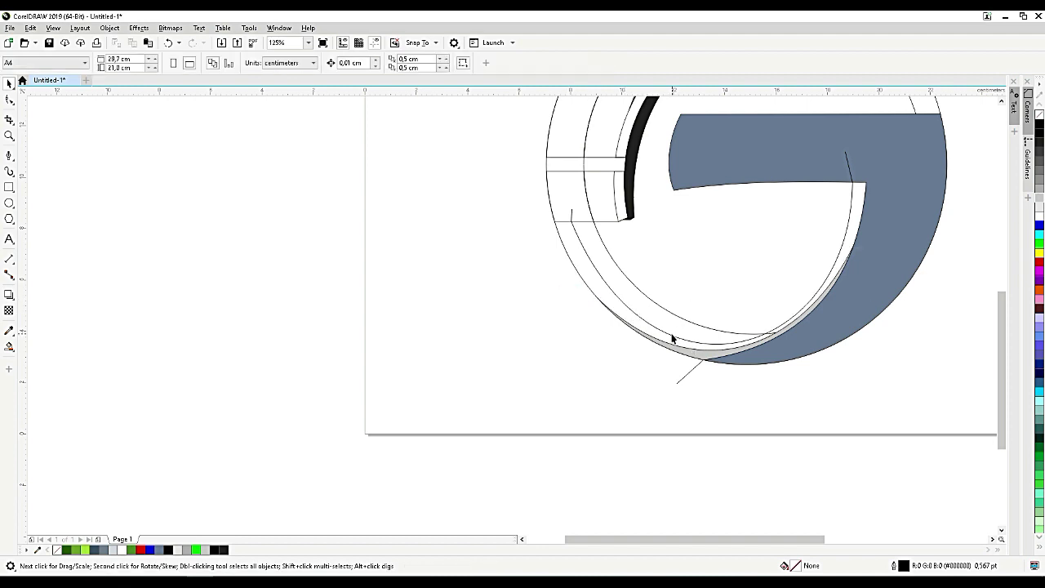
Step: Reshape the remaining curved path by raising its lowest part slightly toward the inner circle
click(668, 344)
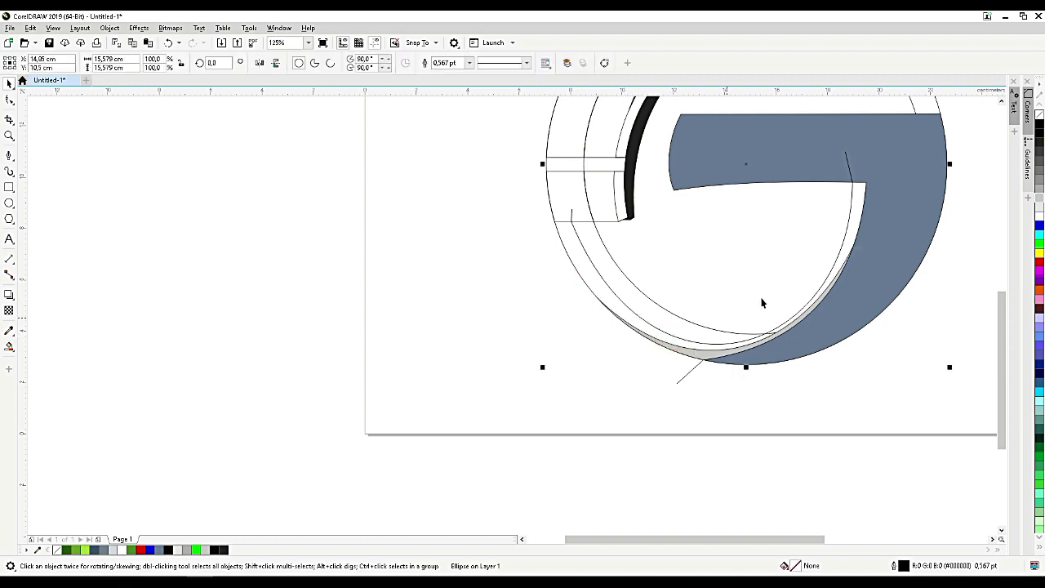
click(850, 172)
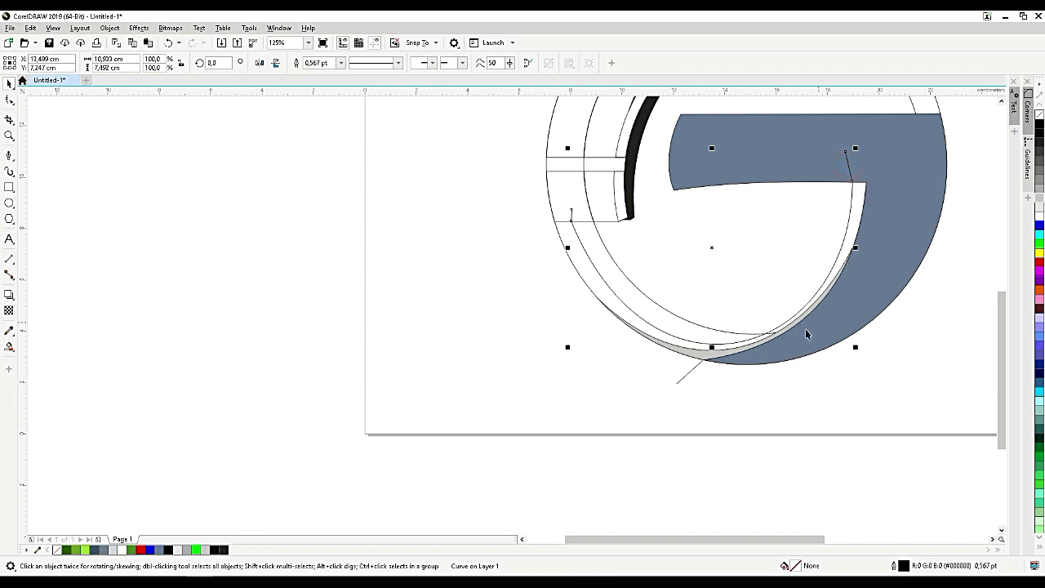
key(F10)
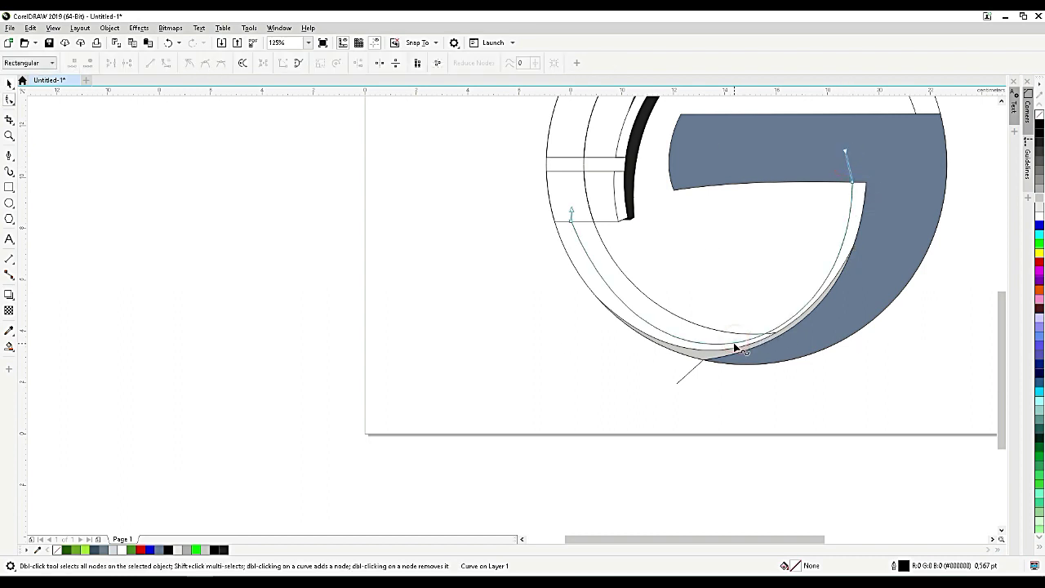
drag(735, 347, 733, 334)
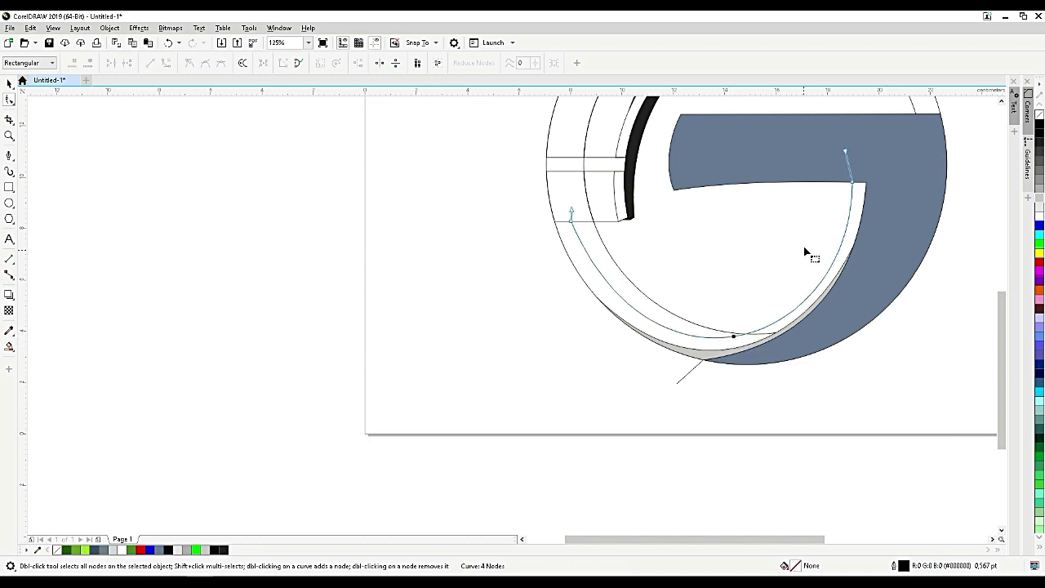
drag(851, 185, 846, 344)
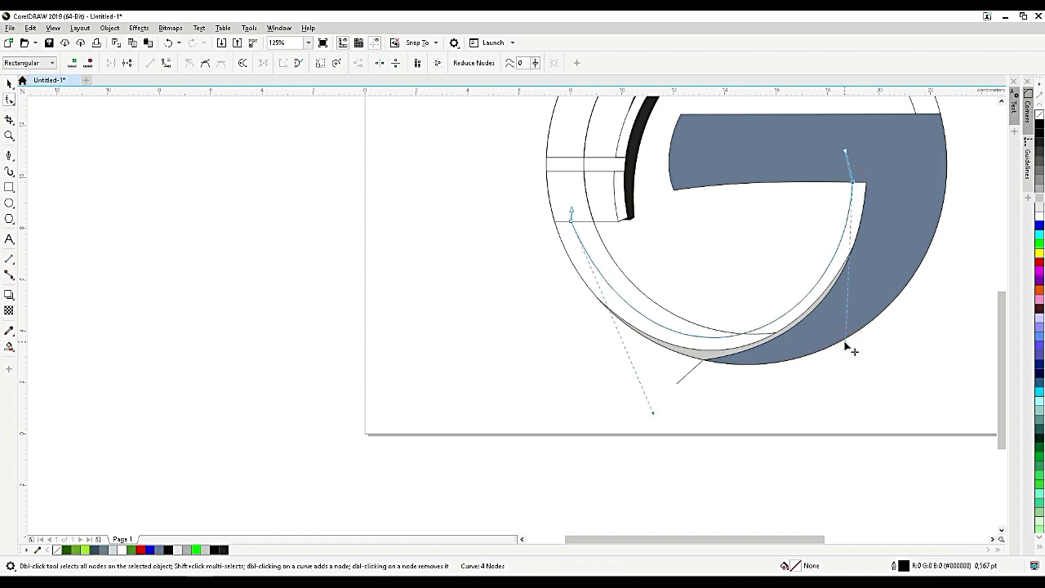
Step: Smart Fill the band between the reshaped curve and the light grey crescent, in both its lower-left and right sections, with blue-grey
click(10, 346)
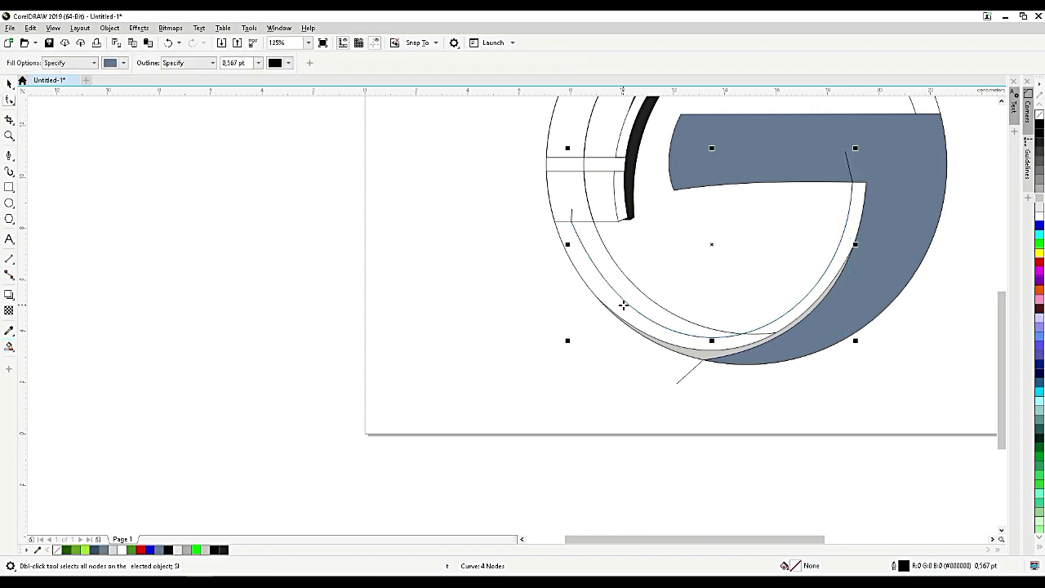
click(622, 307)
click(788, 317)
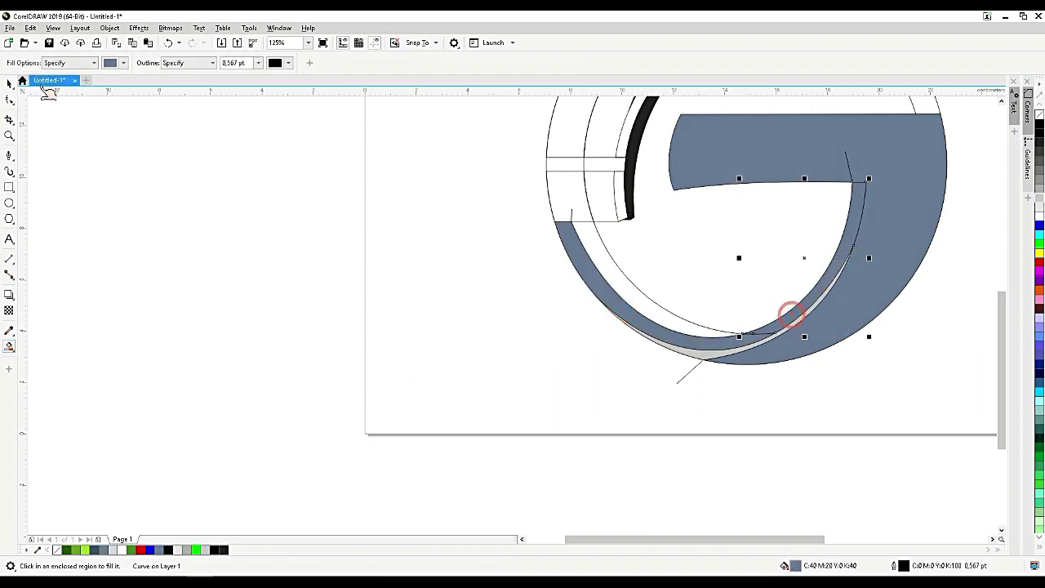
Step: Weld the lower-left and right sections of the new blue-grey band into one shape
key(space)
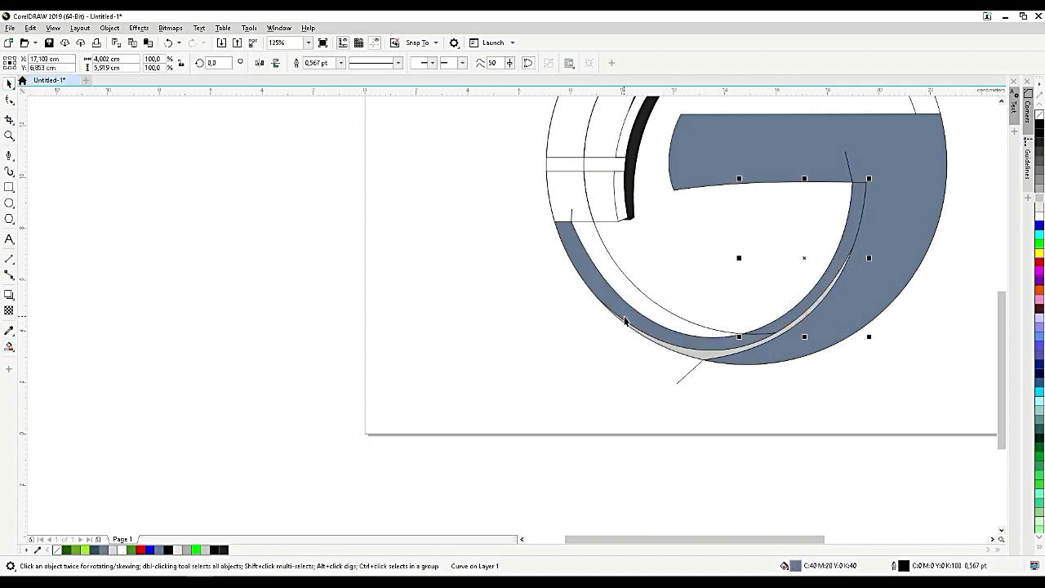
click(677, 343)
shift+click(791, 308)
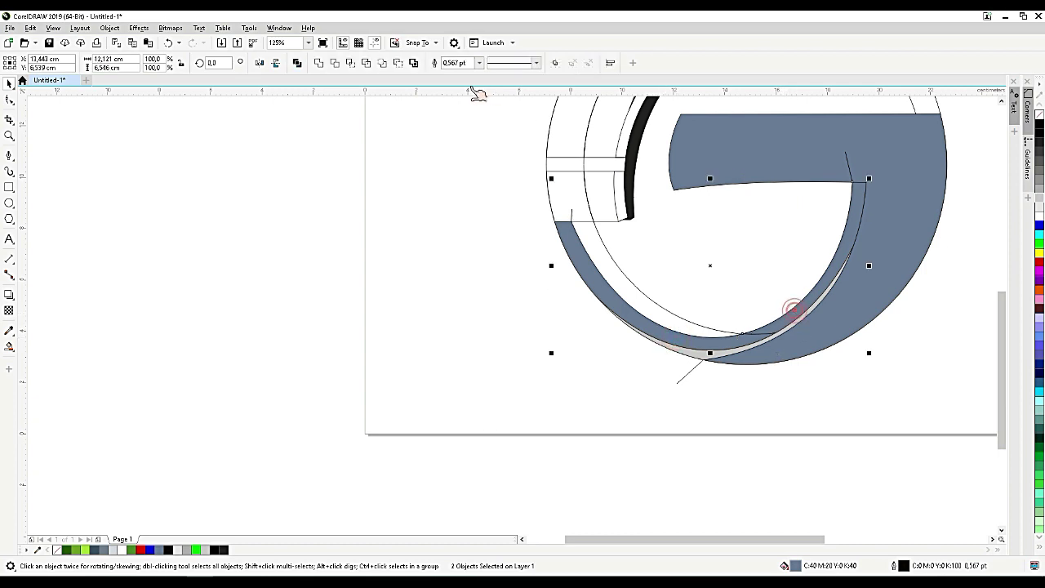
click(320, 64)
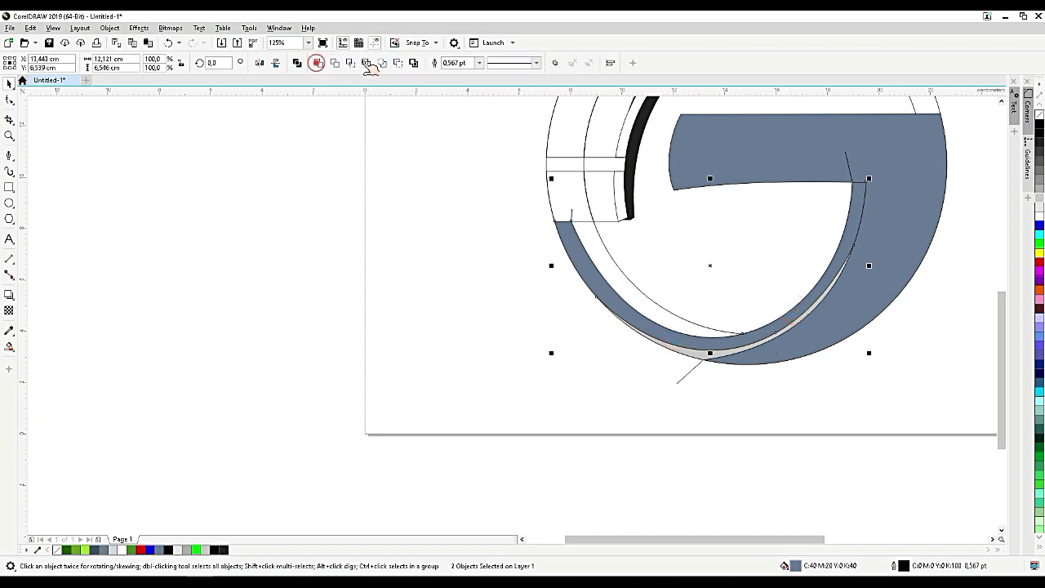
Step: Recolour the welded band cyan and Smart Fill the crescent between it and the inner circle with blue-grey
click(1040, 235)
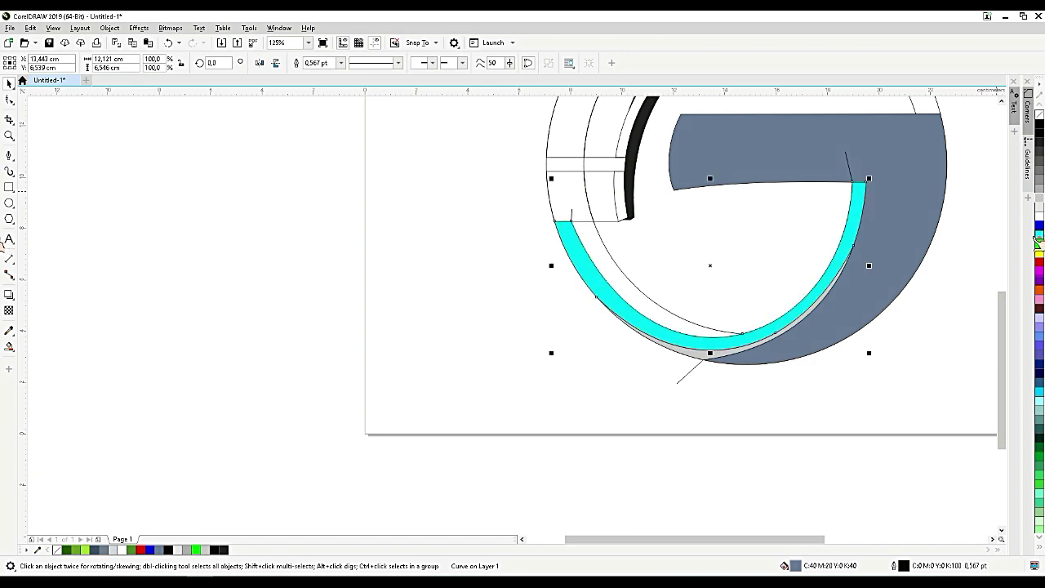
click(677, 328)
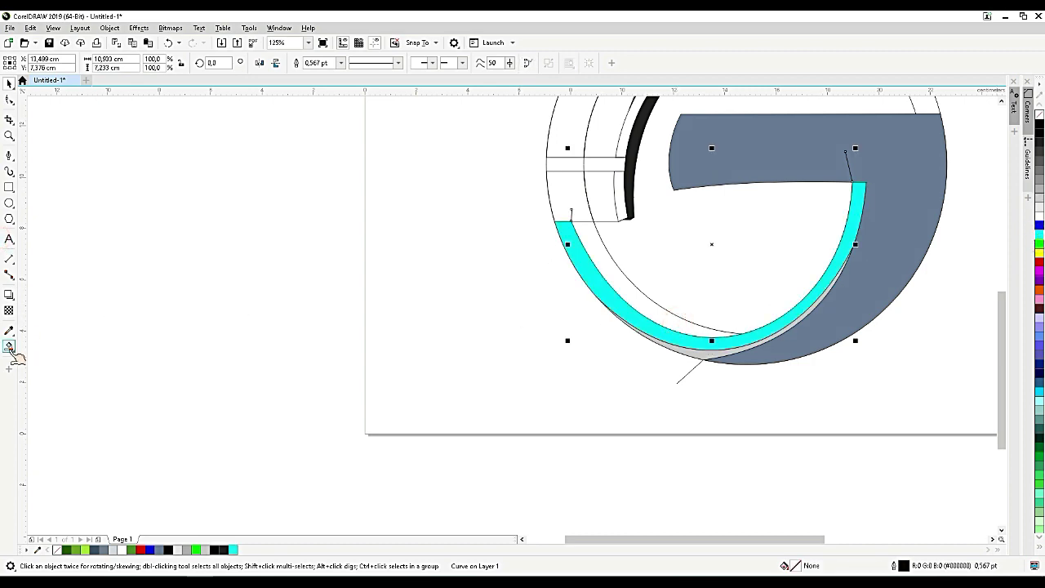
click(9, 346)
click(623, 290)
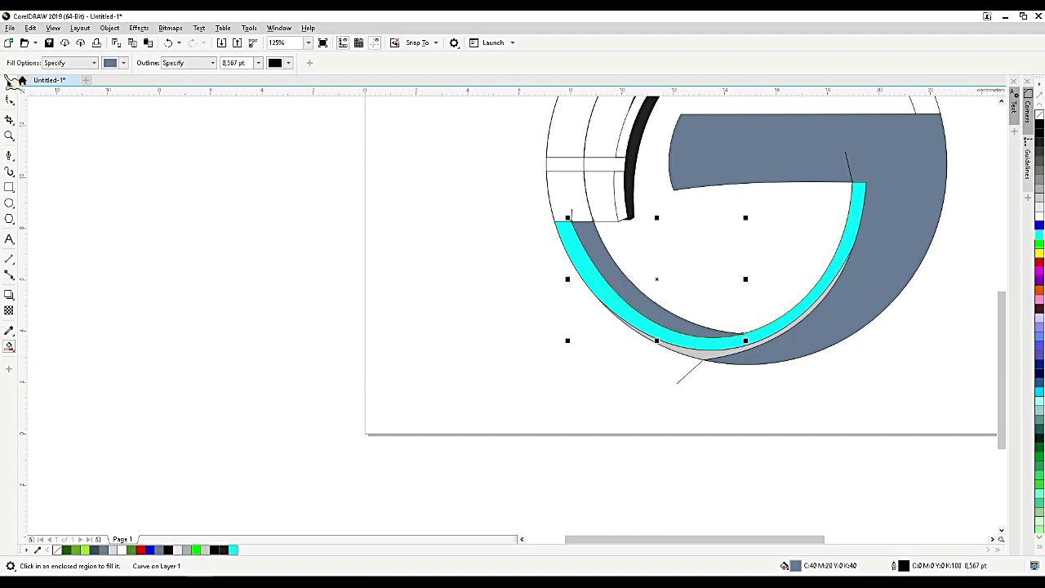
Step: Delete the leftover curved path running along the cyan band's inner edge
click(10, 83)
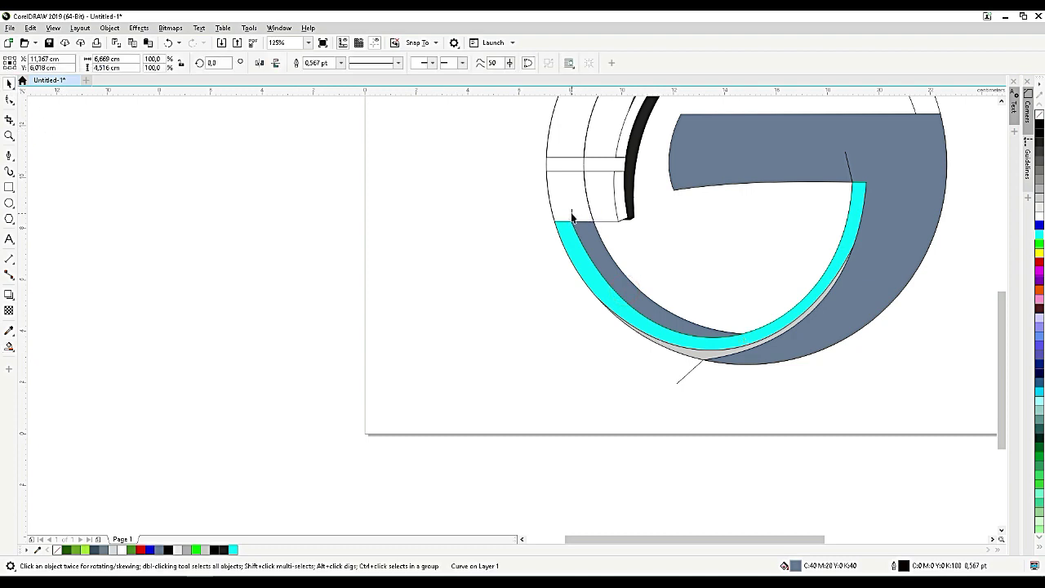
click(572, 214)
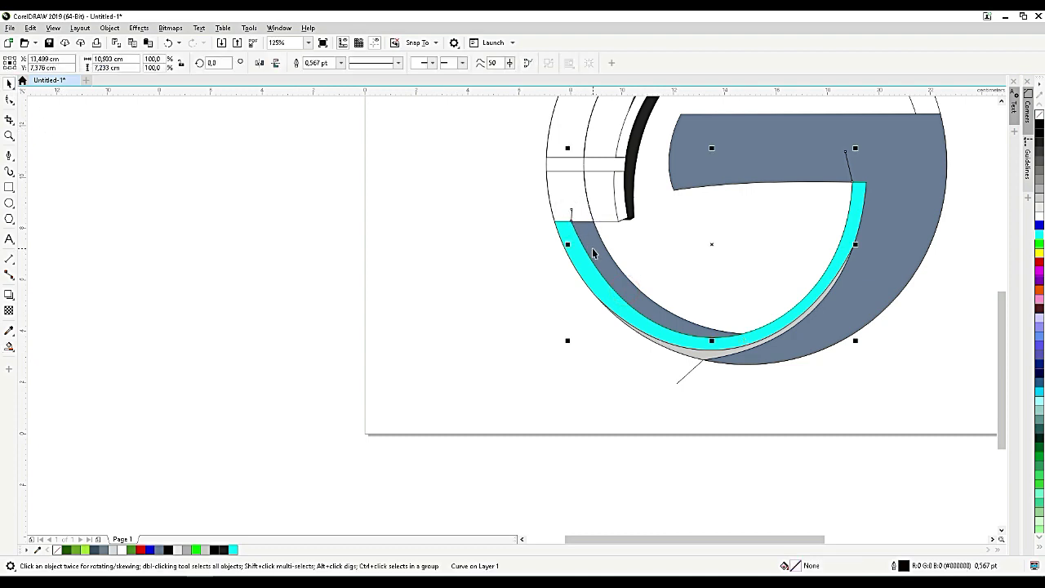
key(Escape)
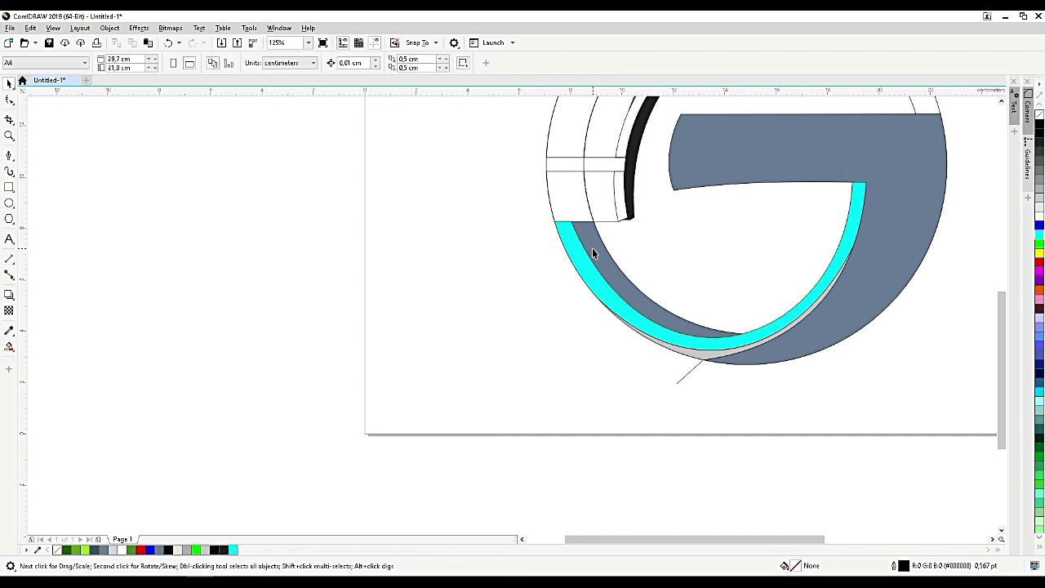
Step: Draw an open path about 6.6 by 5.8 cm from the bar's lower-left corner, beneath the bar toward the cyan band, and diagonally into the lower blue-grey crescent
scroll(593, 247, down, 2)
scroll(721, 249, up, 2)
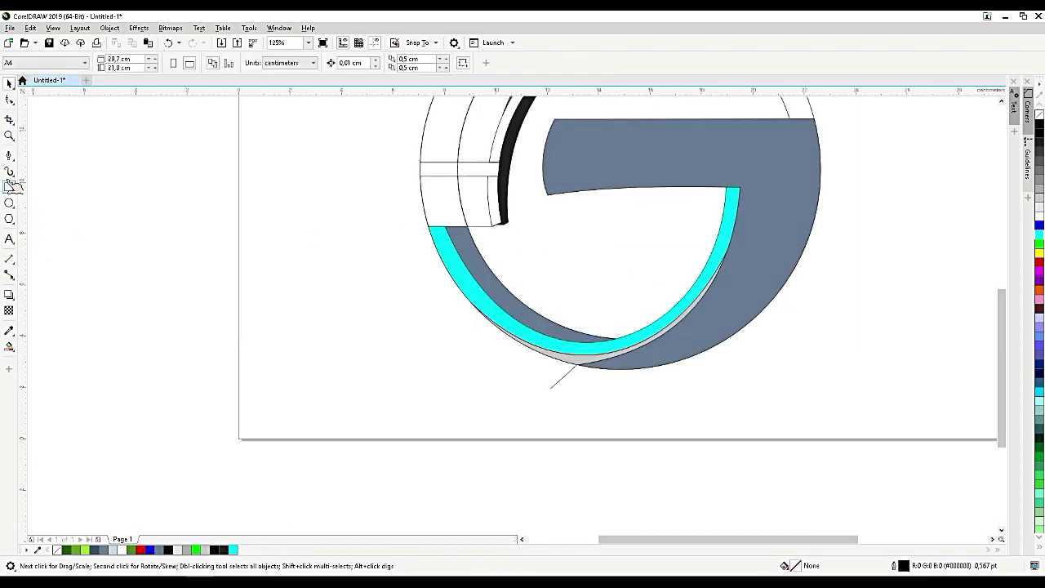
click(9, 156)
scroll(572, 194, up, 2)
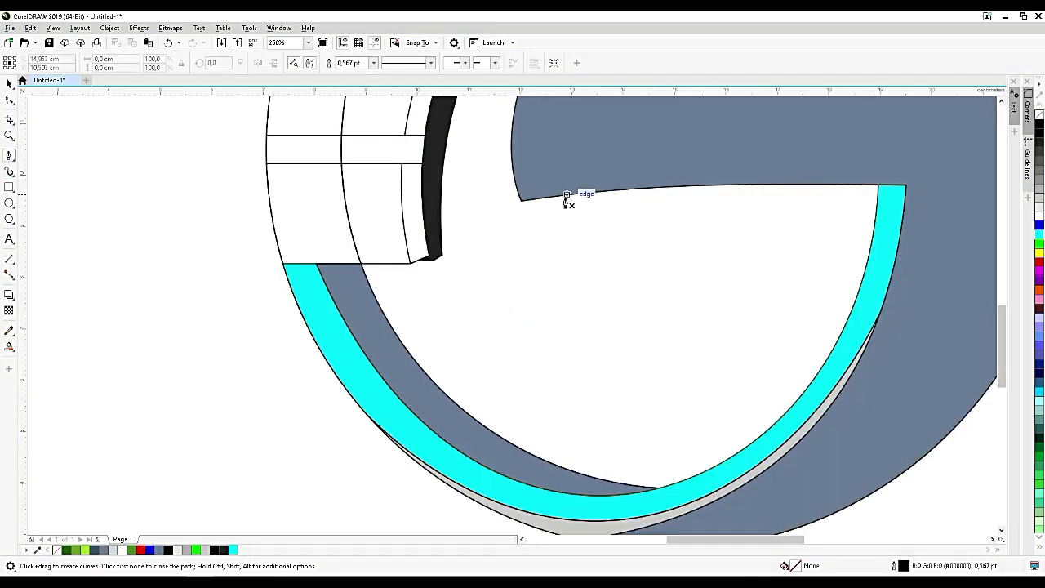
click(529, 177)
click(533, 201)
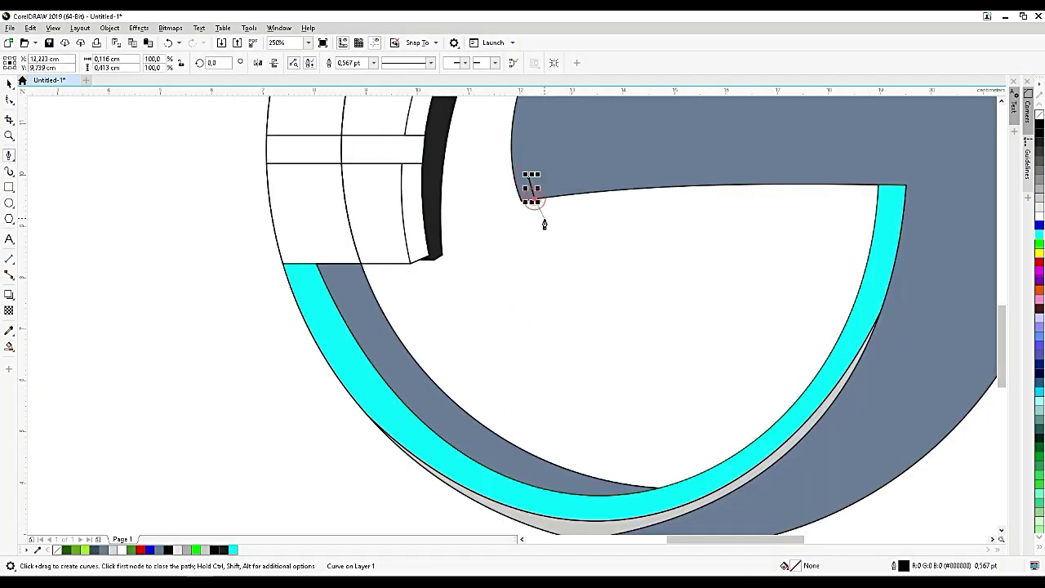
click(545, 222)
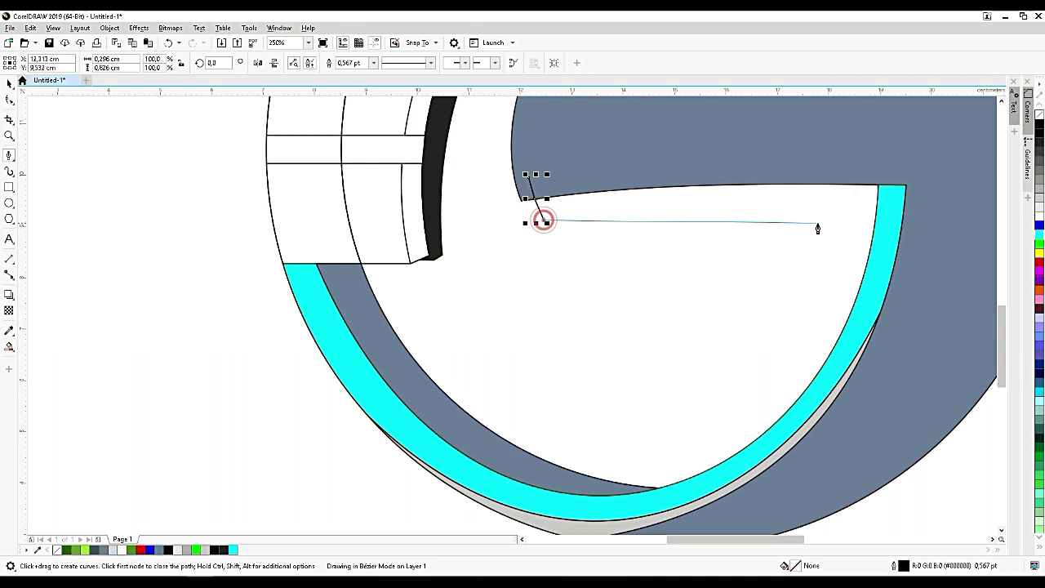
click(868, 209)
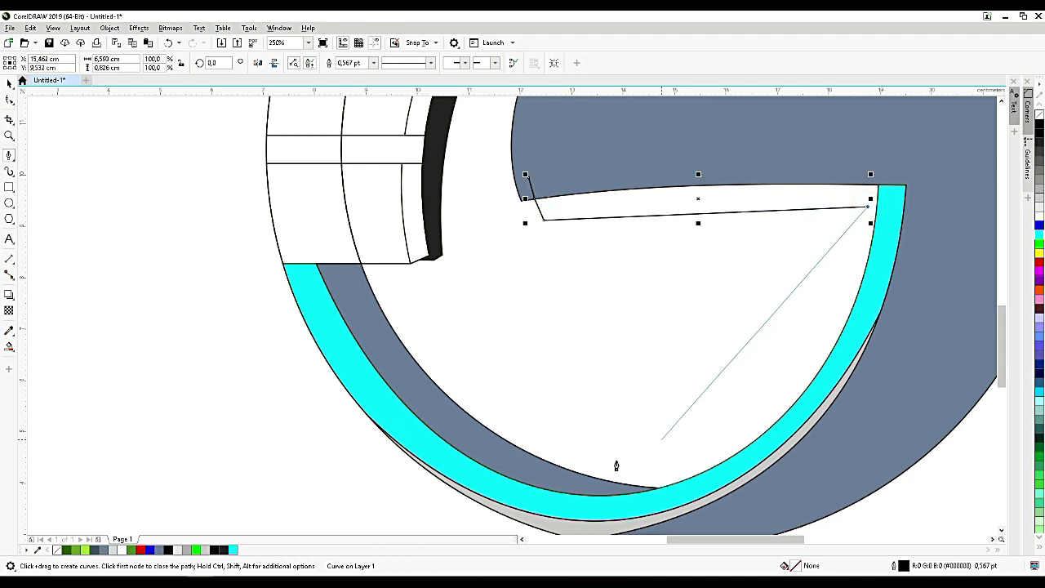
click(546, 476)
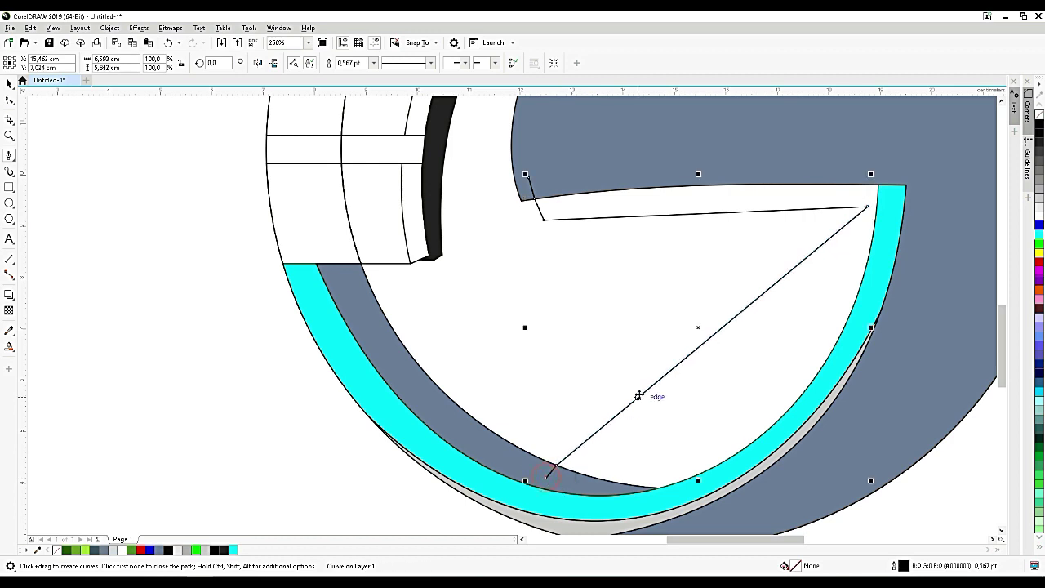
Step: Convert the new path's long diagonal segment to a curve and bend it outward to follow the cyan band's inner edge
key(space)
key(F10)
double_click(642, 393)
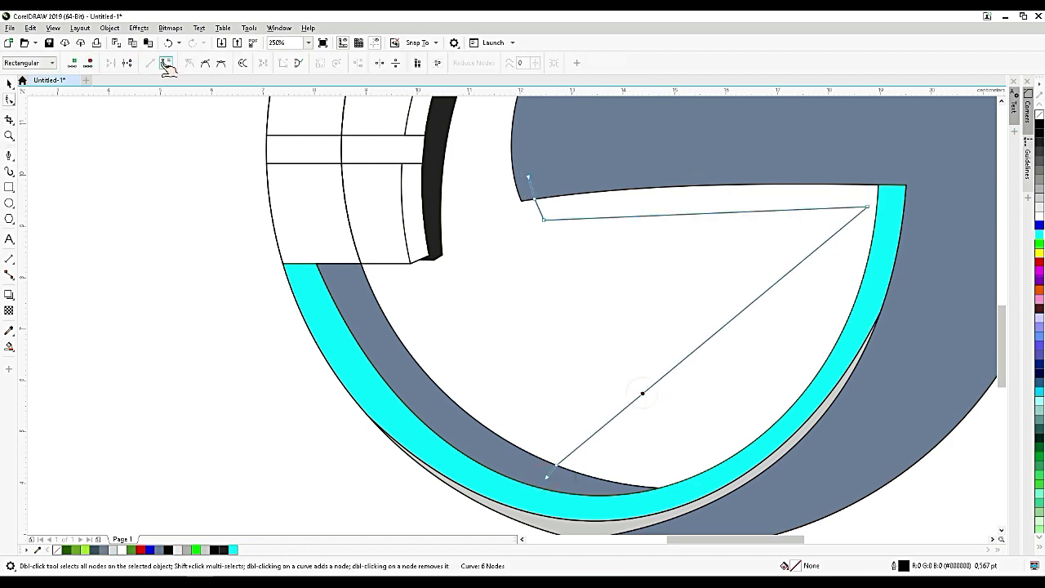
drag(661, 380, 793, 292)
drag(764, 246, 875, 240)
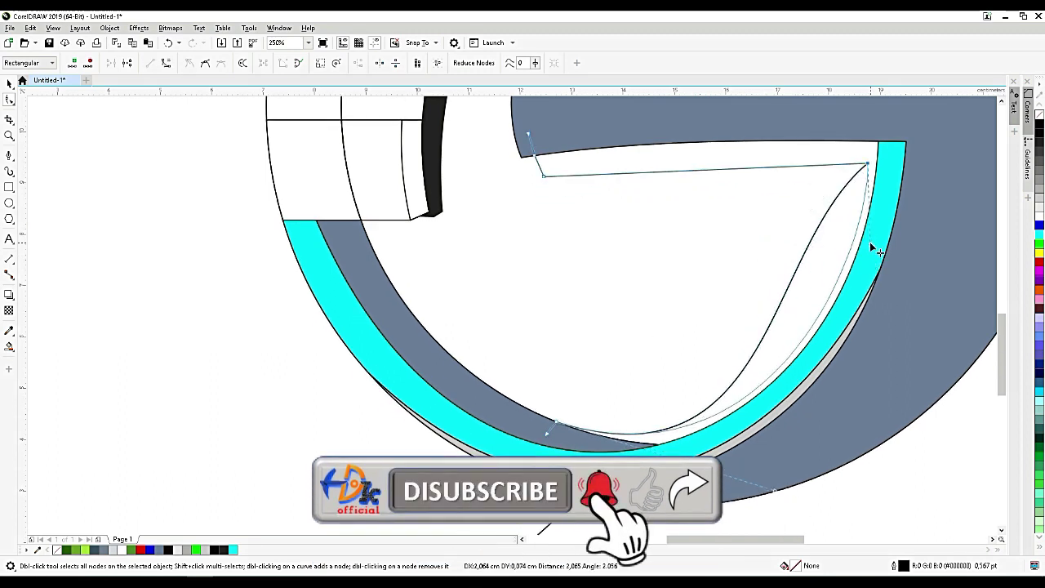
Step: Reshape the open inner outline so its right arc follows the cyan band and its straight upper edge bows along the gray bar
drag(843, 428, 841, 430)
drag(789, 493, 780, 500)
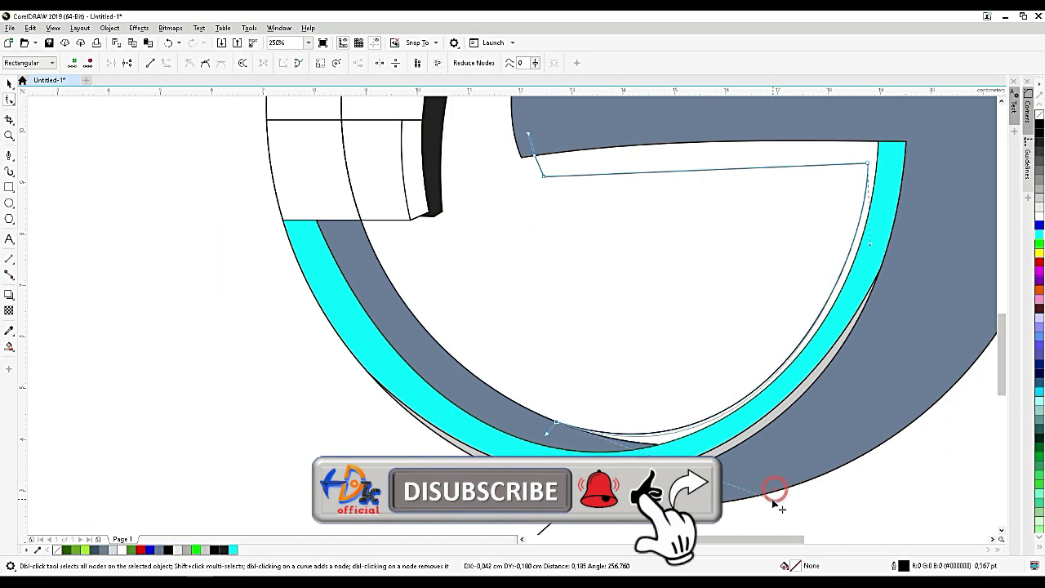
click(717, 172)
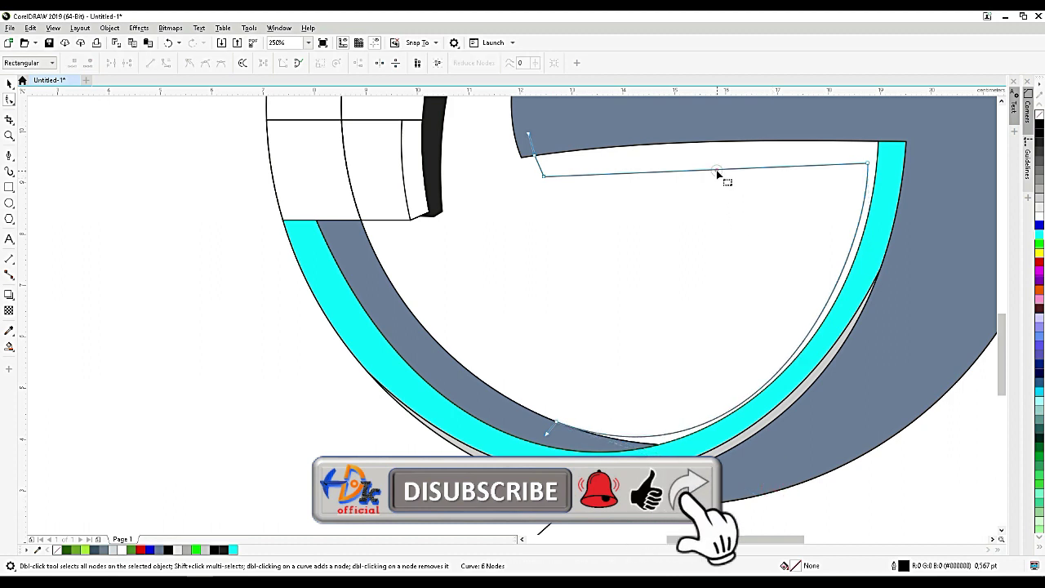
click(712, 168)
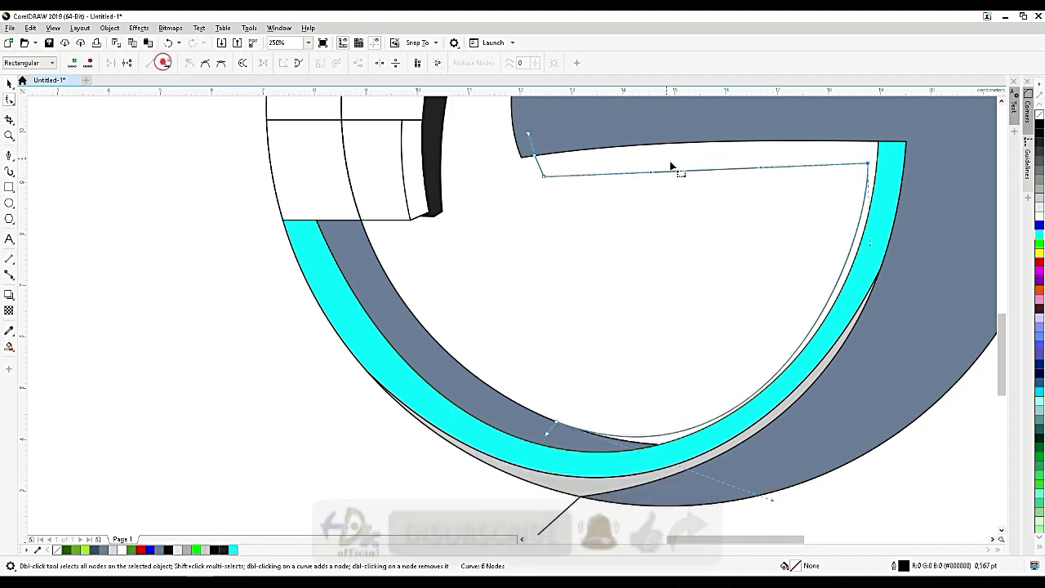
drag(649, 170, 662, 153)
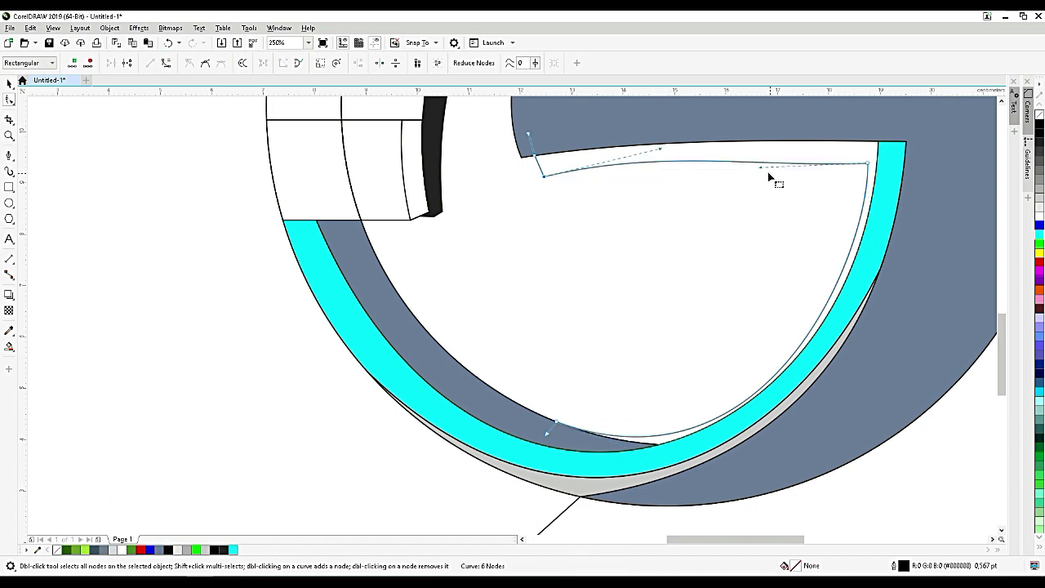
drag(760, 169, 786, 156)
click(787, 155)
drag(661, 149, 663, 156)
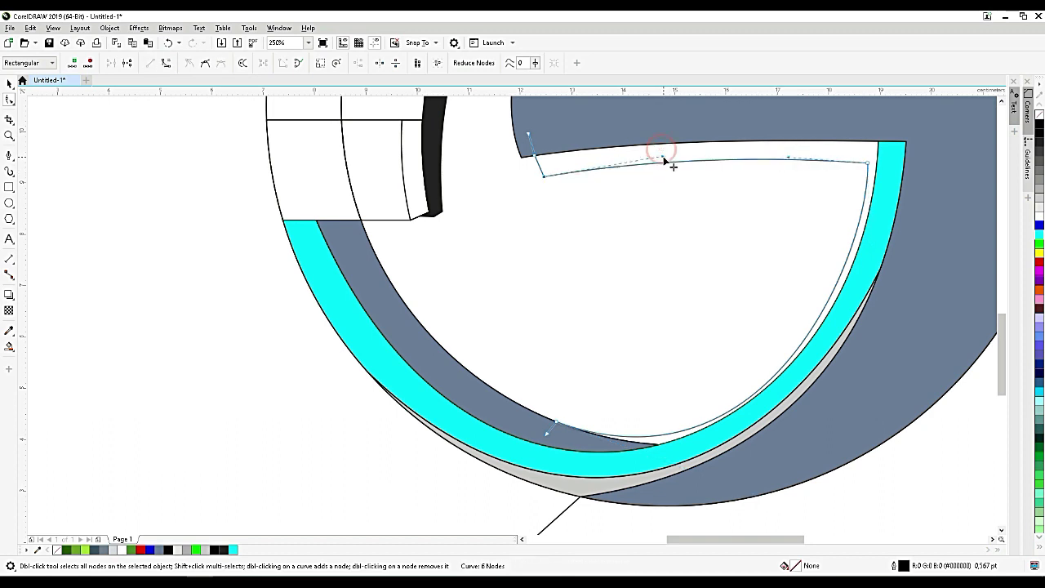
Step: Create a Smart Fill shape in the gap between the inner outline and the gray bar and cyan band, and colour it near-black
click(9, 346)
click(591, 157)
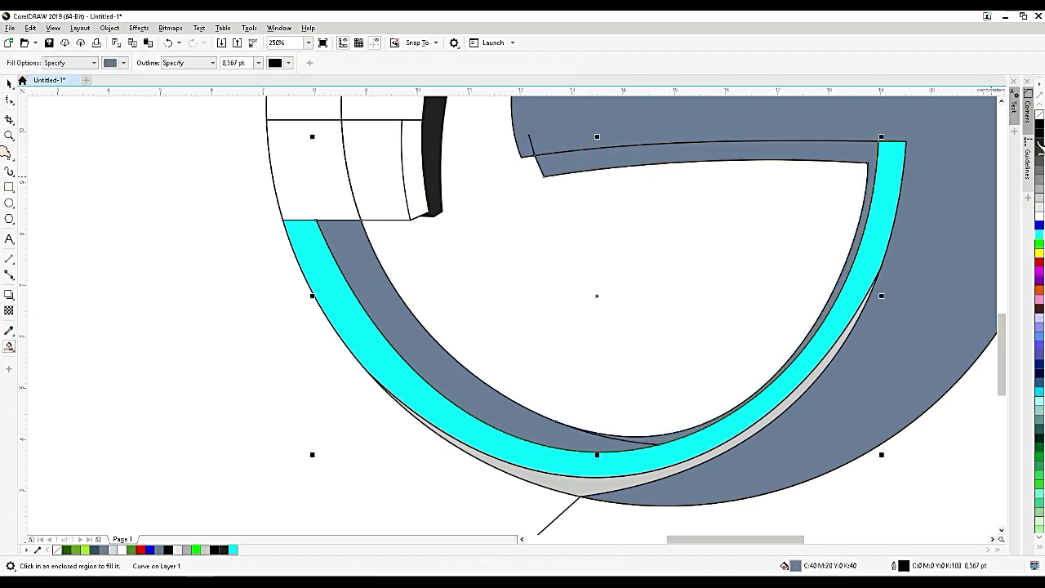
click(1039, 134)
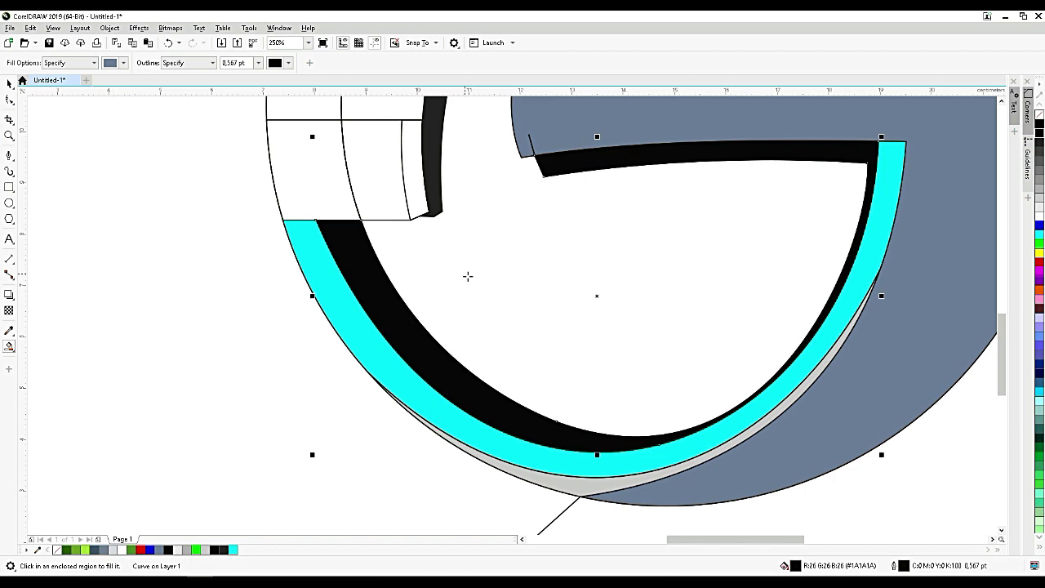
key(ctrl+z)
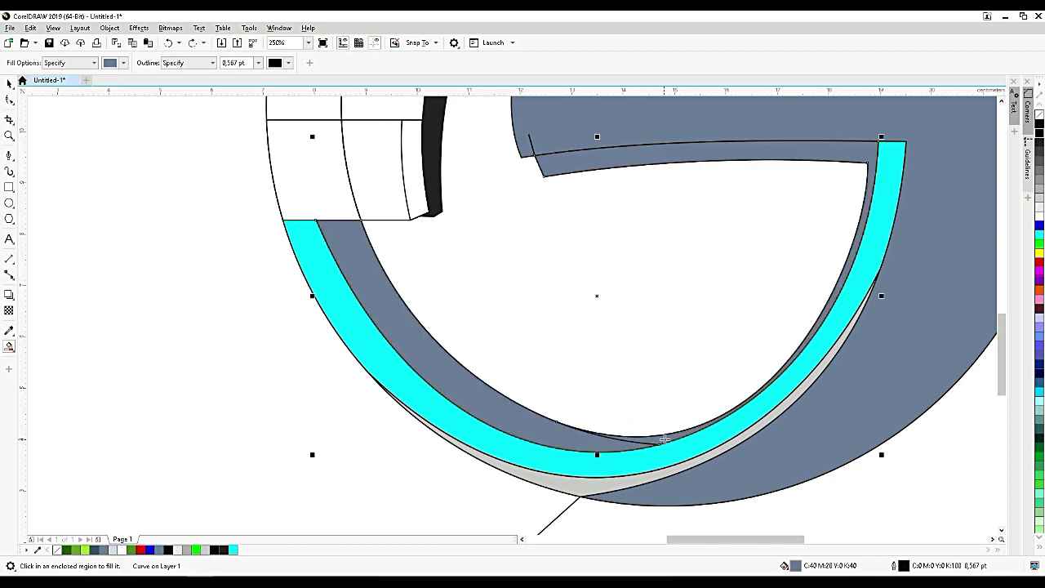
click(666, 439)
click(9, 83)
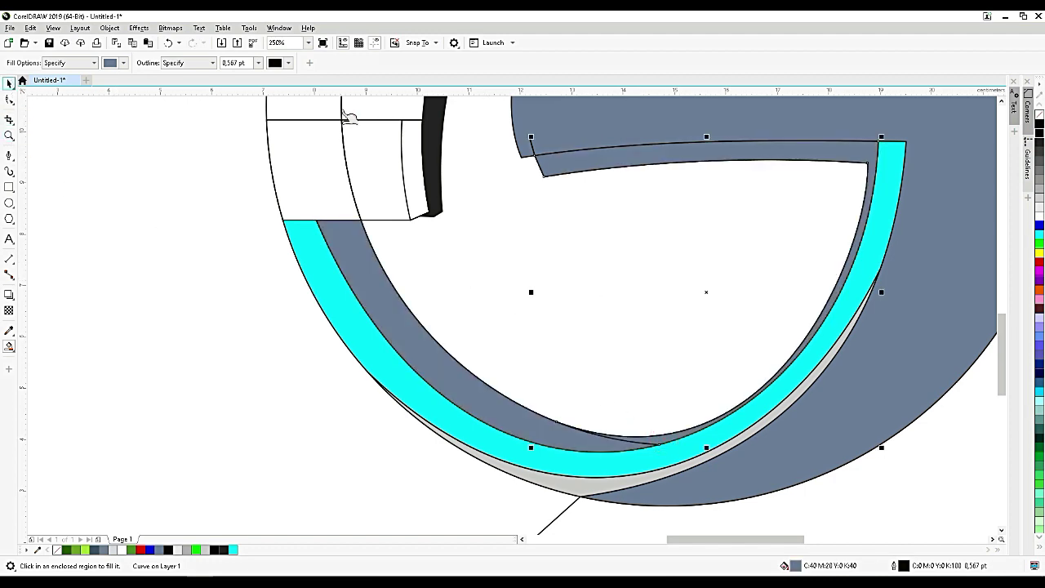
click(1040, 139)
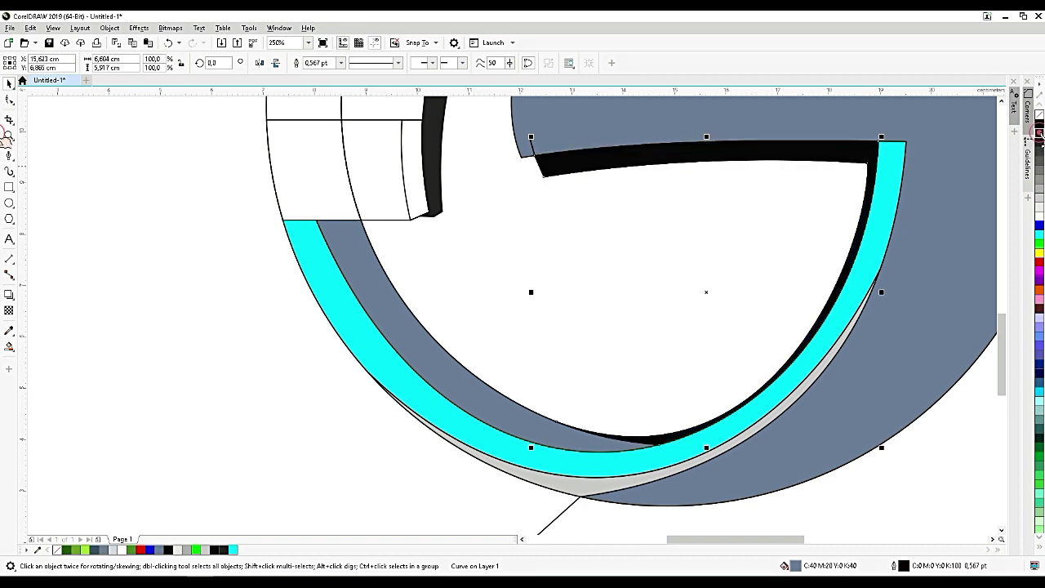
key(Escape)
key(F3)
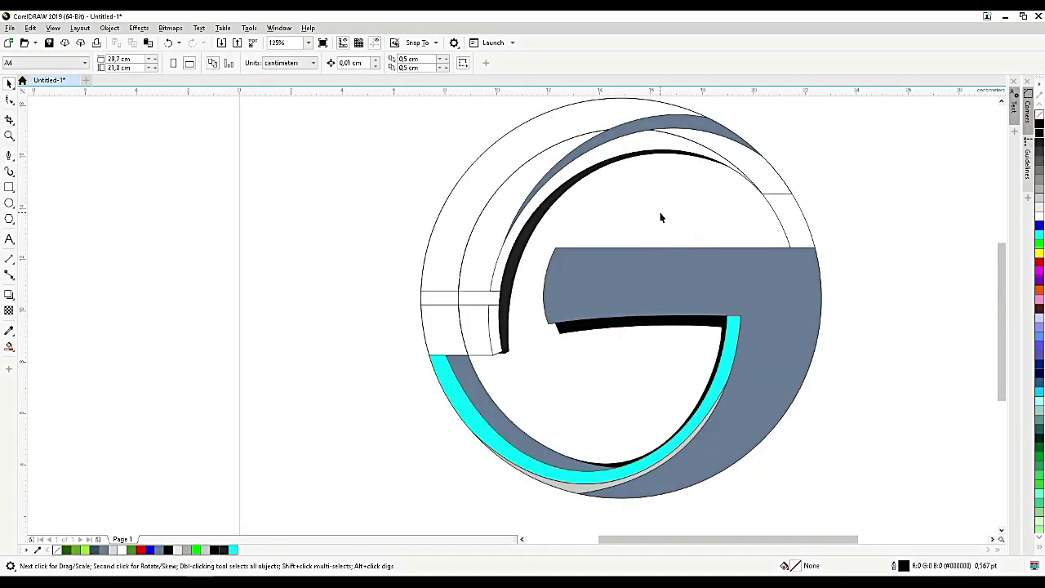
Step: Fill the inner arc of the letter's upper half with blue (#0000FF)
click(572, 118)
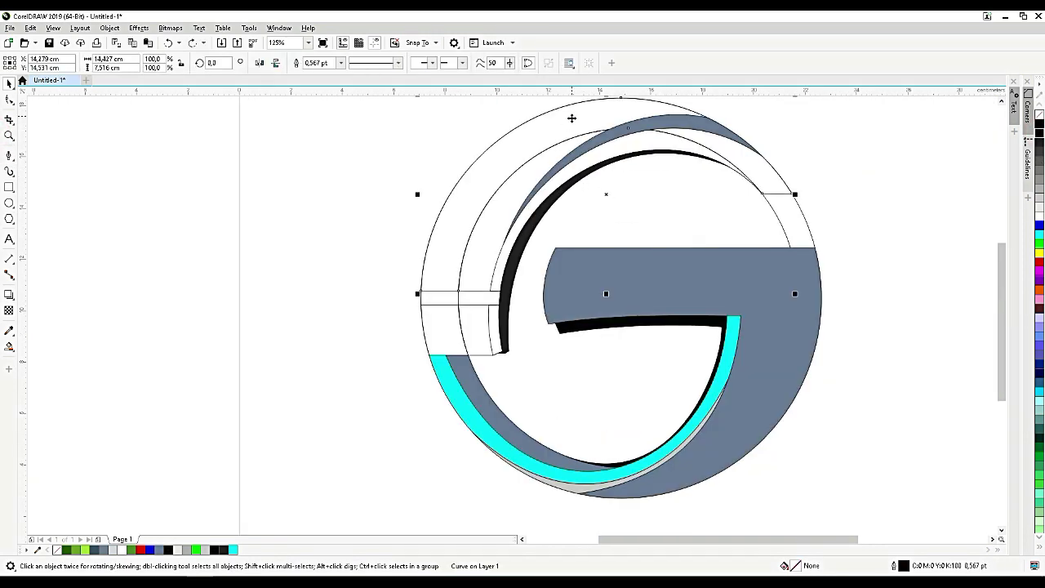
click(553, 160)
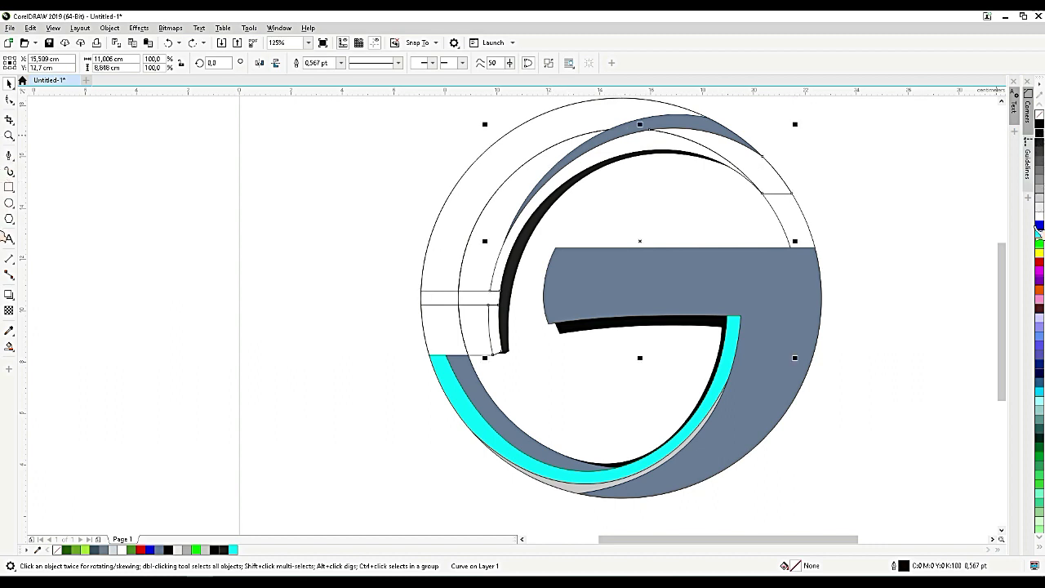
click(1040, 226)
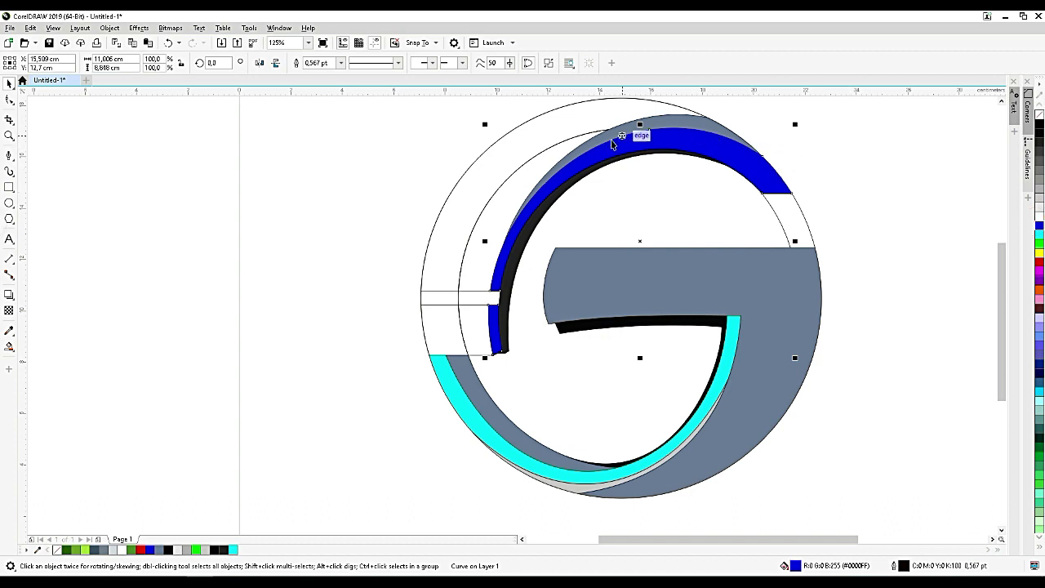
Step: Trim the blue arc's overlap out of the outer band and out of the unfilled middle crescent
shift+click(564, 119)
click(334, 64)
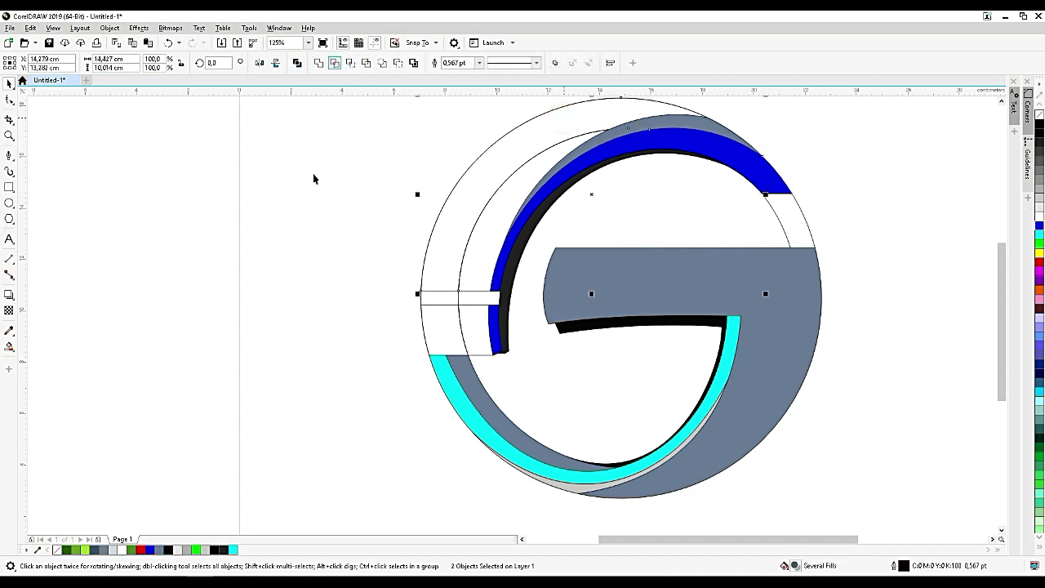
click(301, 216)
click(515, 192)
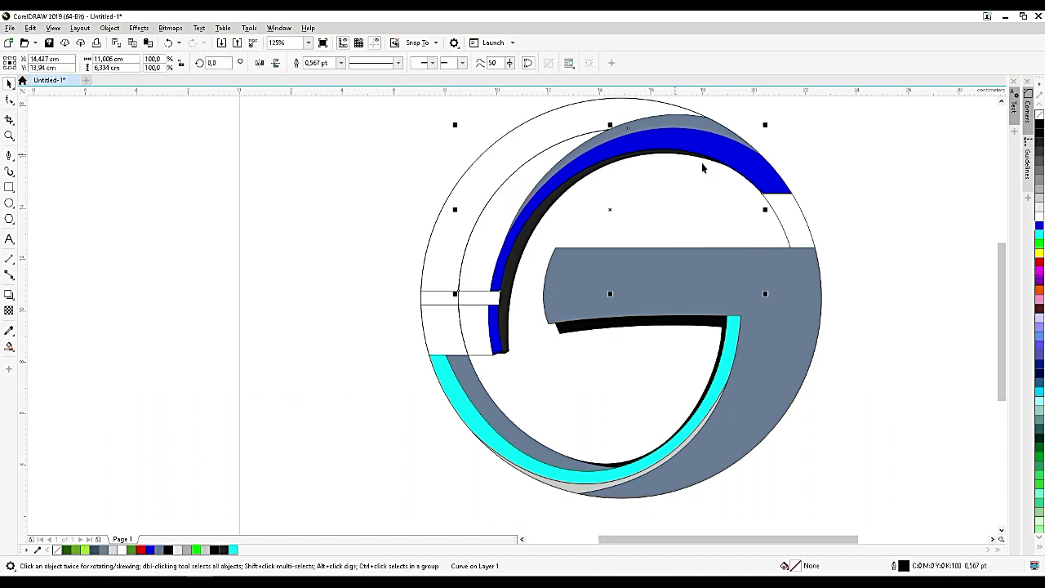
click(751, 171)
shift+click(535, 174)
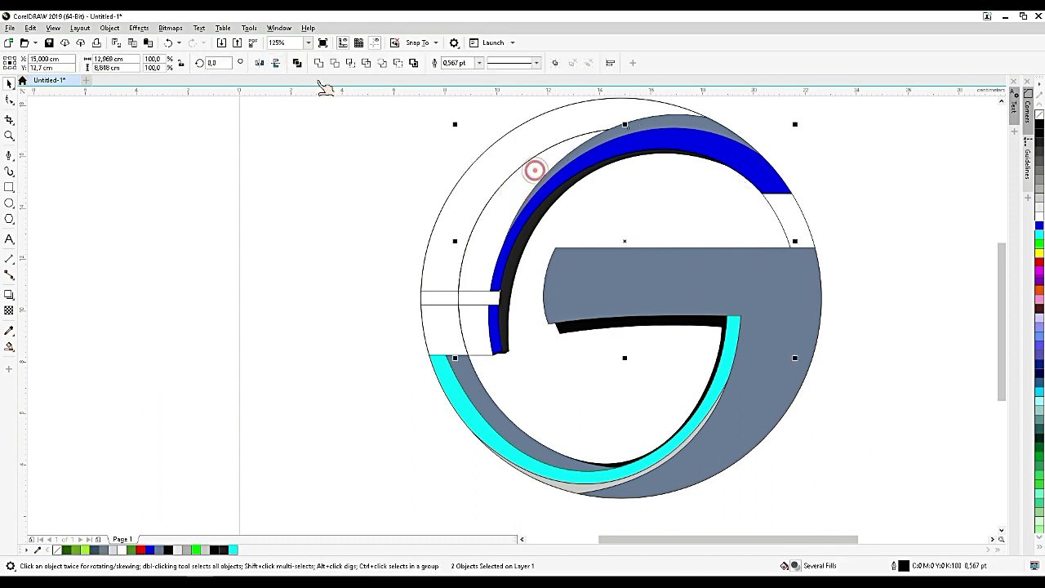
click(333, 63)
click(307, 208)
Step: Weld the middle crescent with its matching piece below the white gap and fill the shape with cyan (#00FFFF)
click(492, 234)
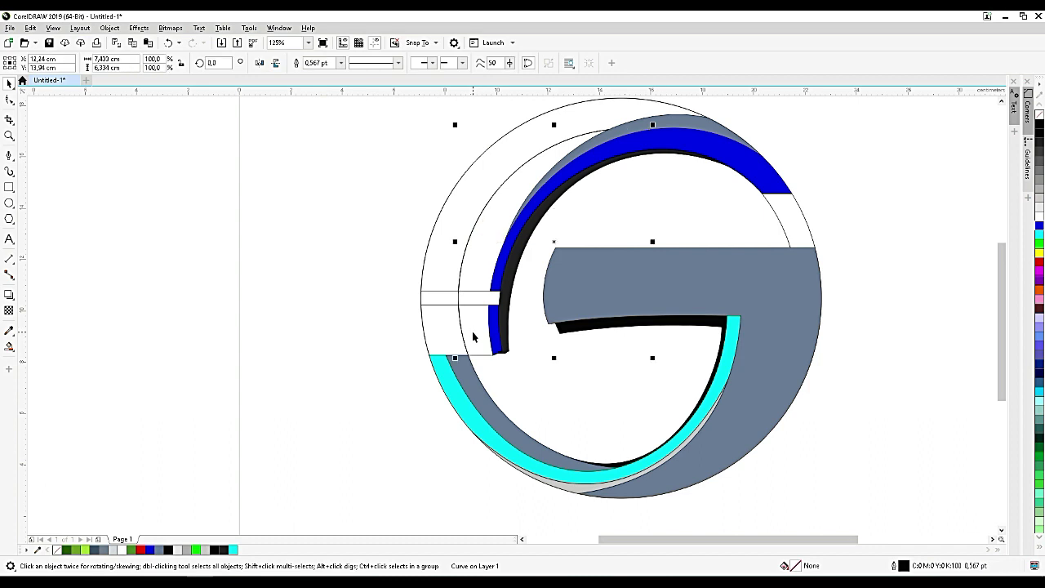
shift+click(473, 337)
click(319, 63)
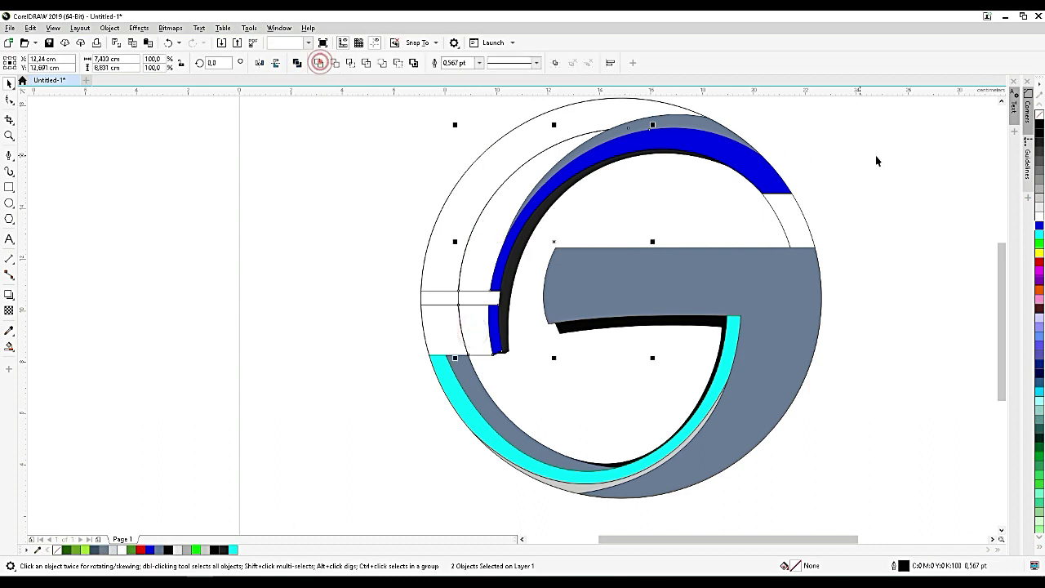
click(1039, 236)
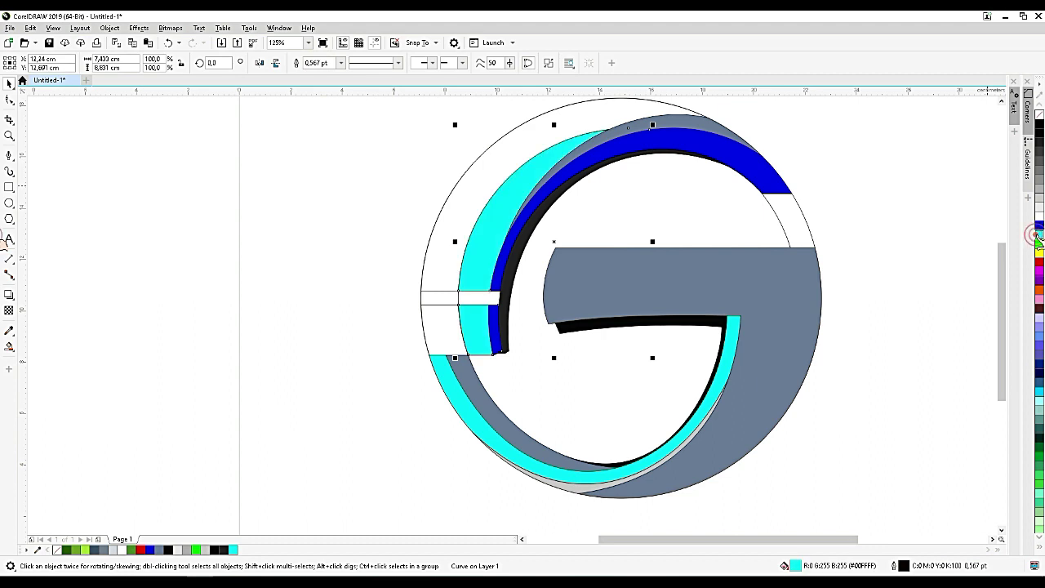
Step: Weld the outer band and the remaining white piece below the gap onto the cyan shape
shift+click(593, 110)
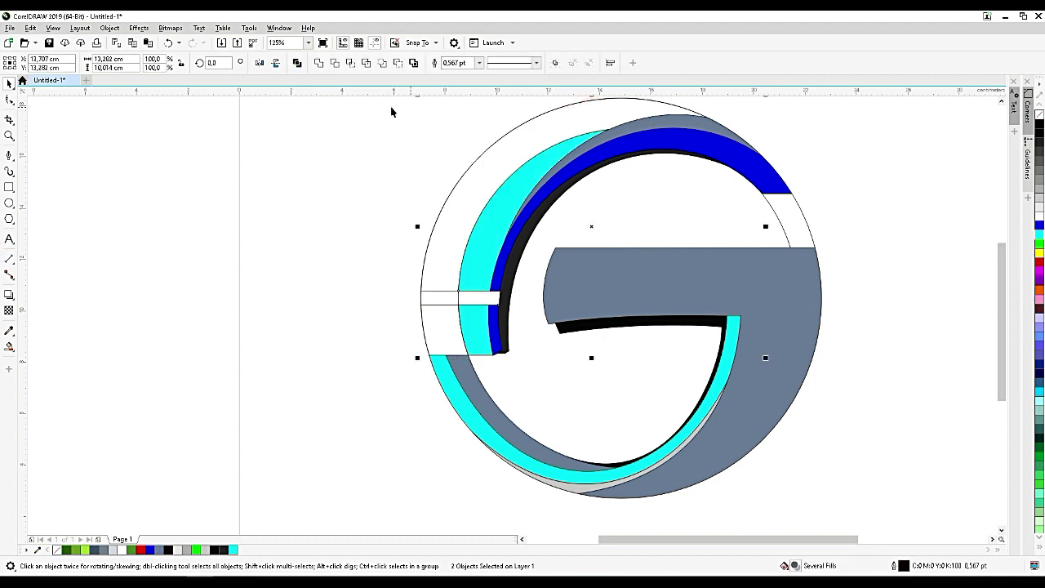
click(318, 63)
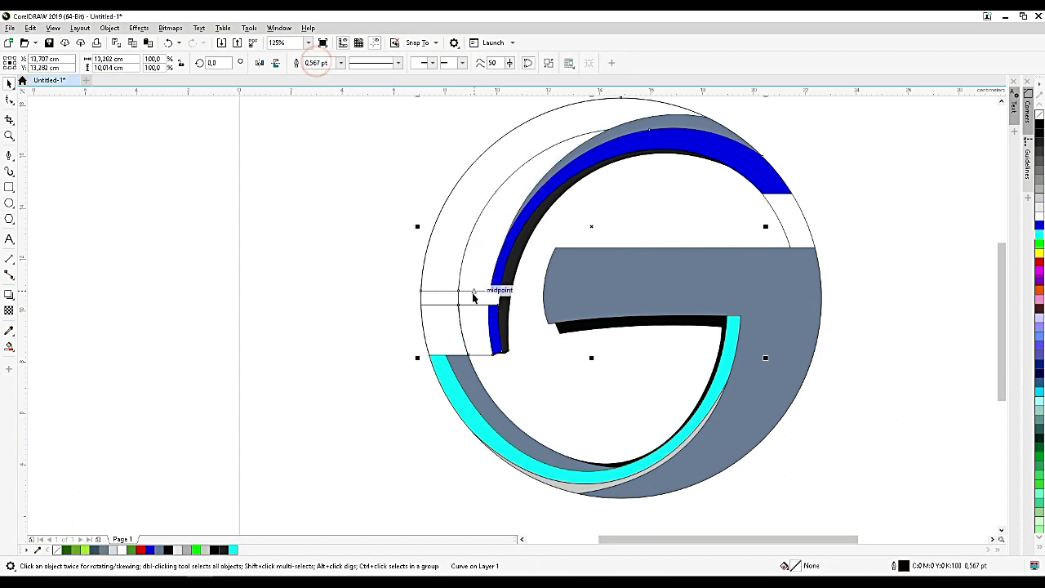
click(1040, 235)
shift+click(443, 327)
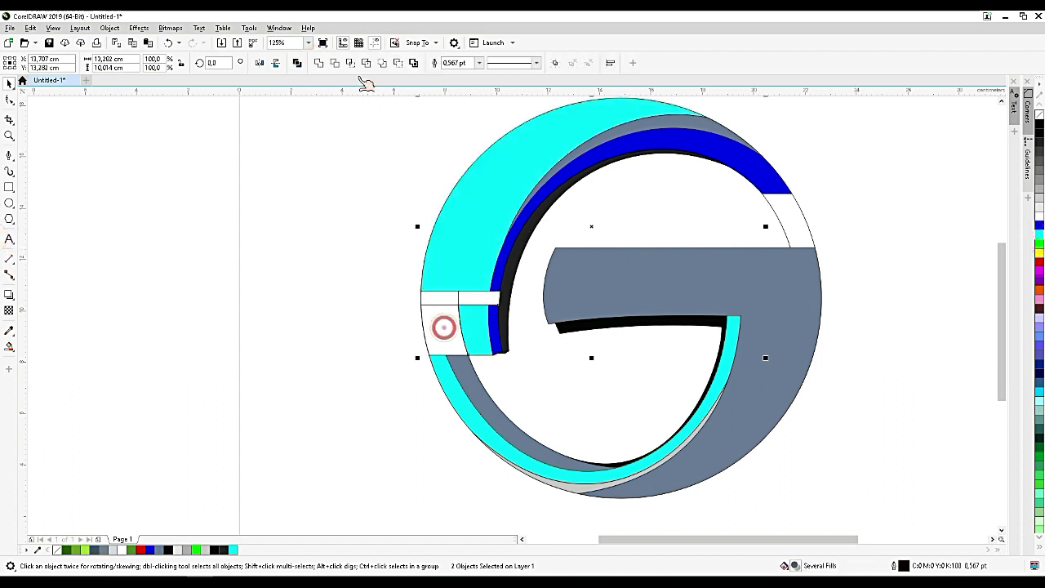
click(320, 64)
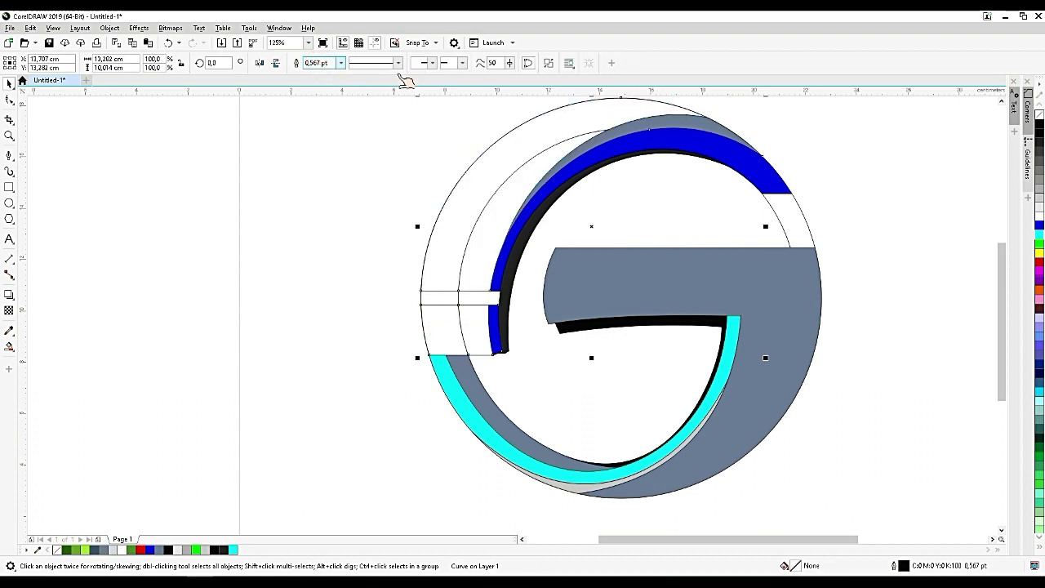
Step: Fill the welded band with yellow (#FFFF00) and move the leftover construction circle clear of the logo's right side
click(1040, 124)
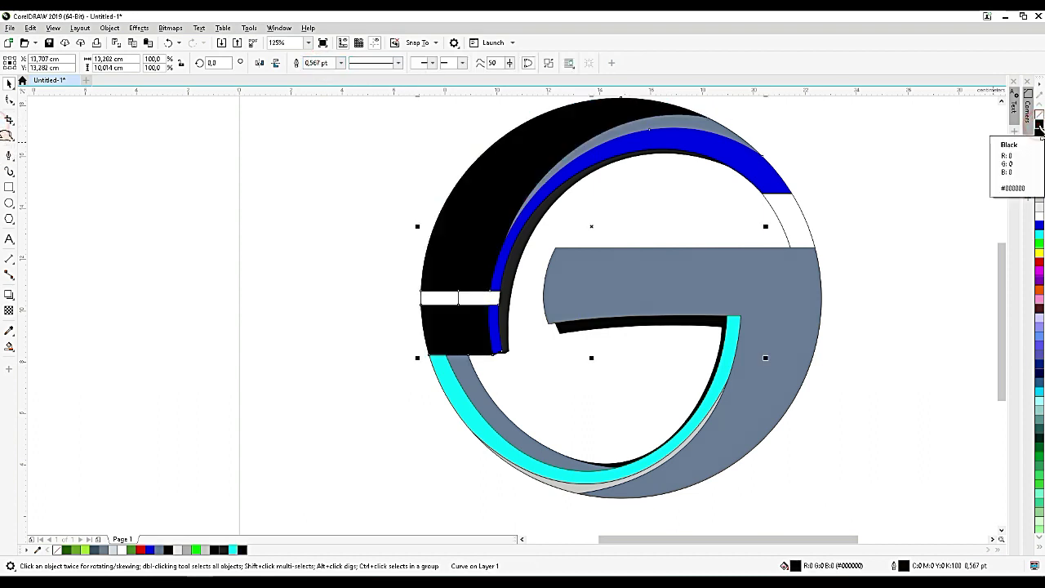
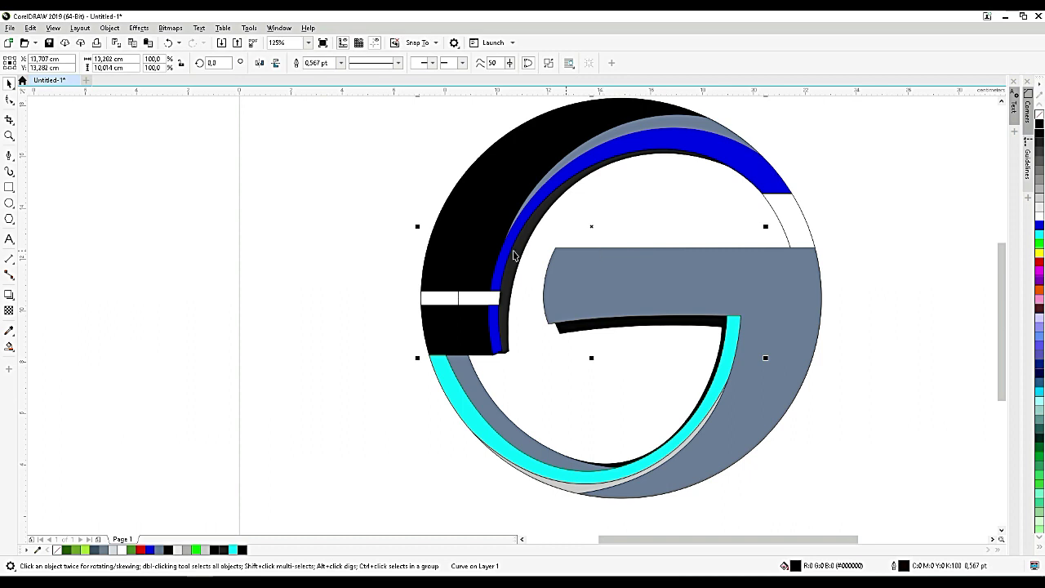
click(1039, 254)
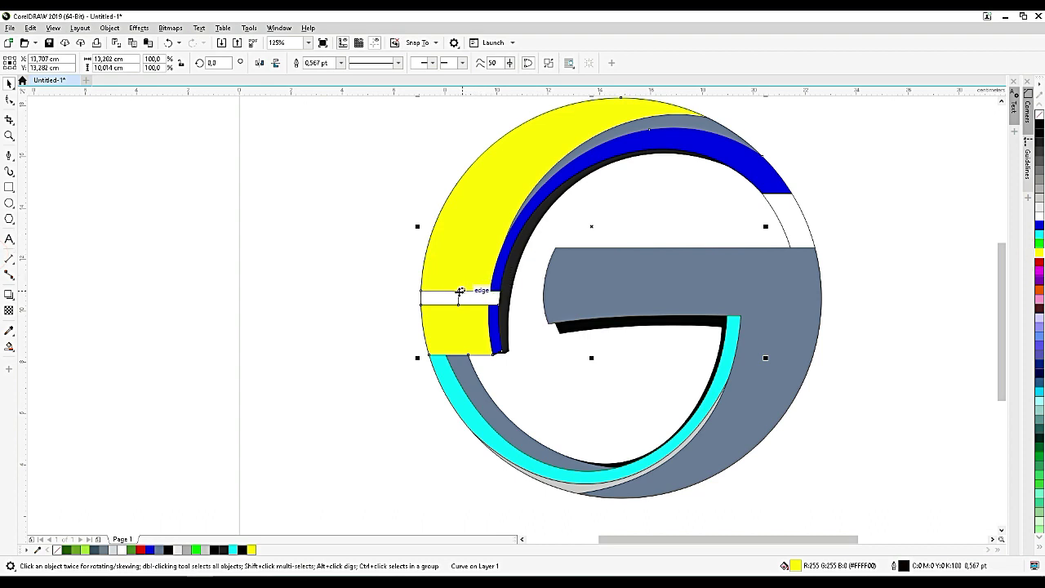
drag(432, 304, 853, 328)
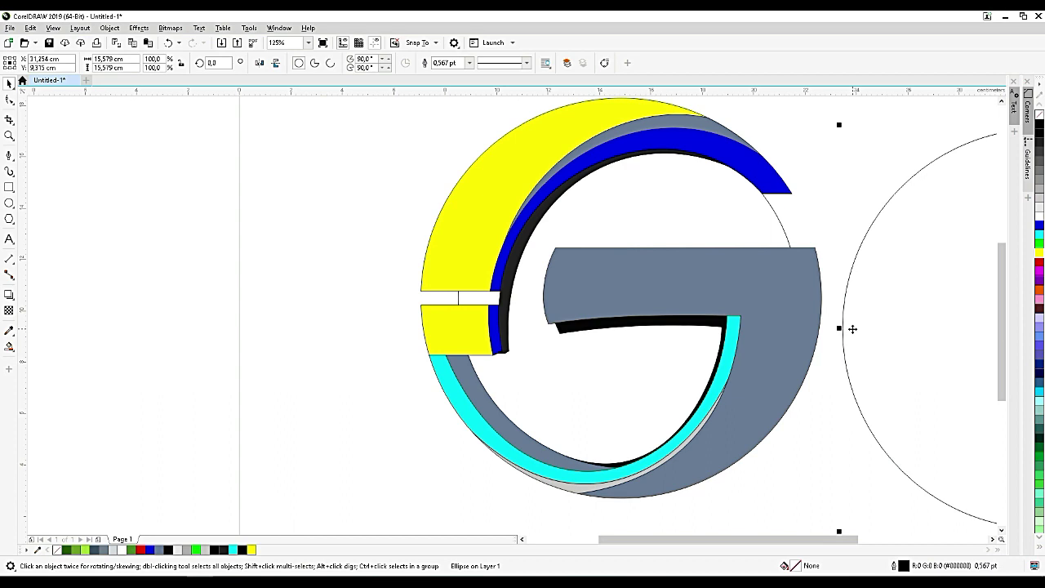
Step: Apply a one-step inside contour with a 0.327 cm offset to the yellow band
click(478, 231)
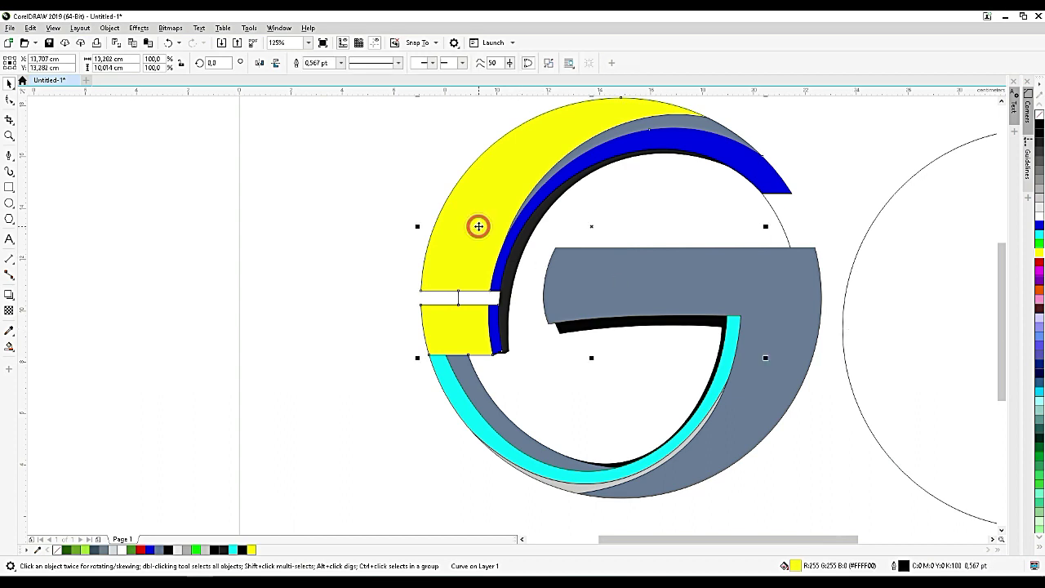
click(10, 347)
click(9, 295)
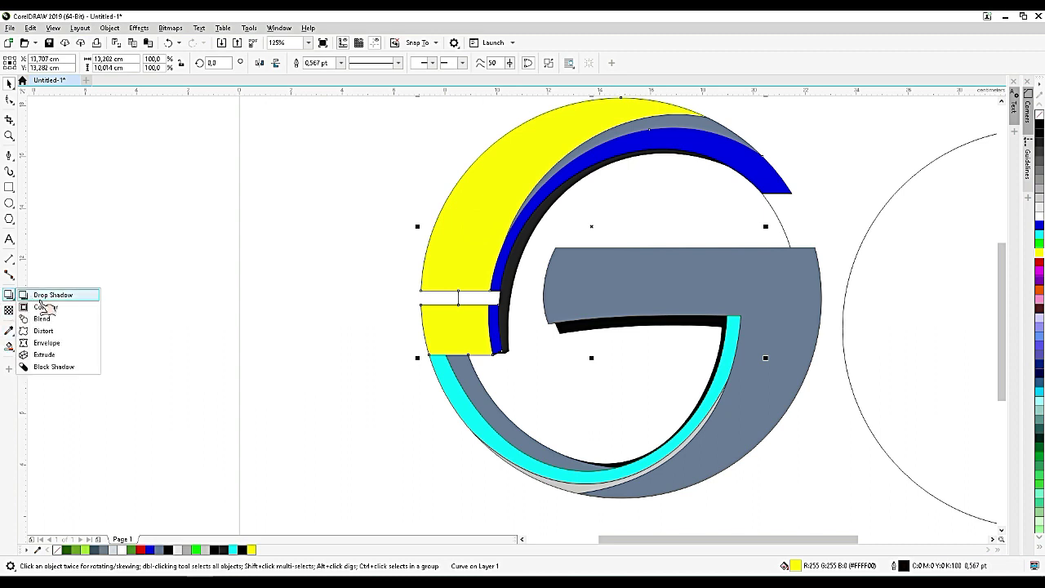
click(52, 306)
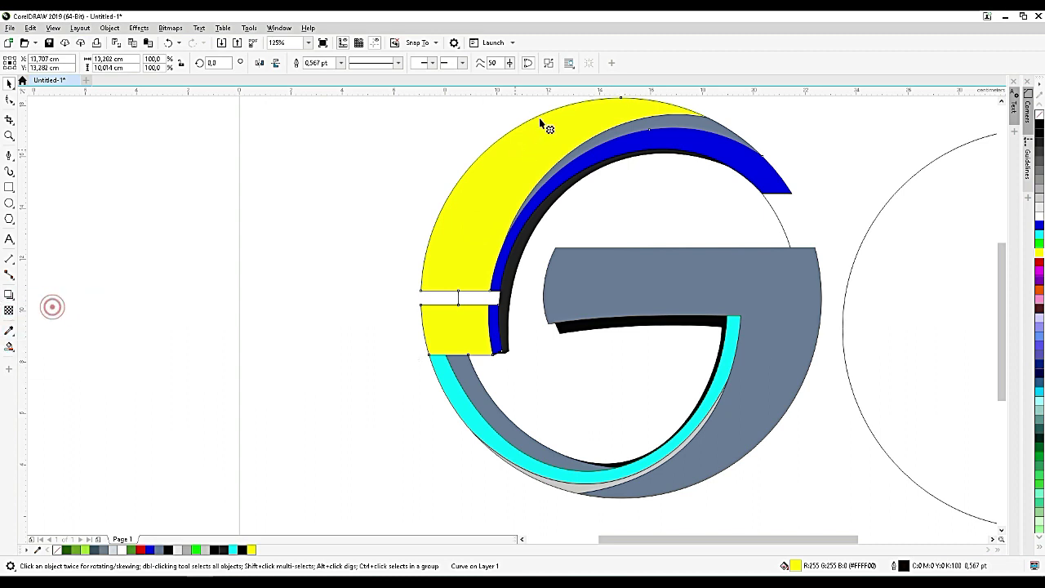
drag(542, 116, 566, 111)
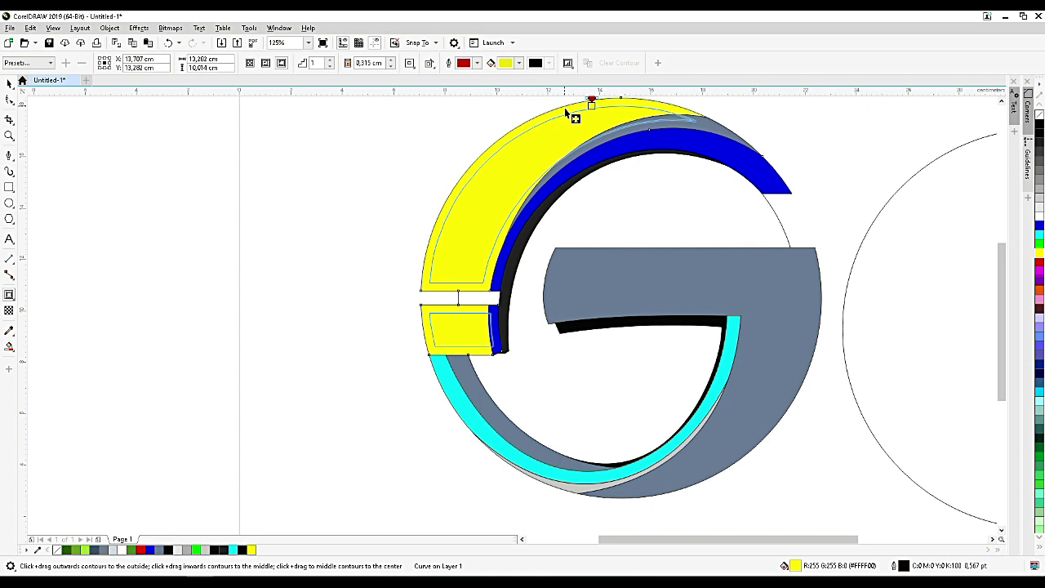
drag(565, 111, 565, 112)
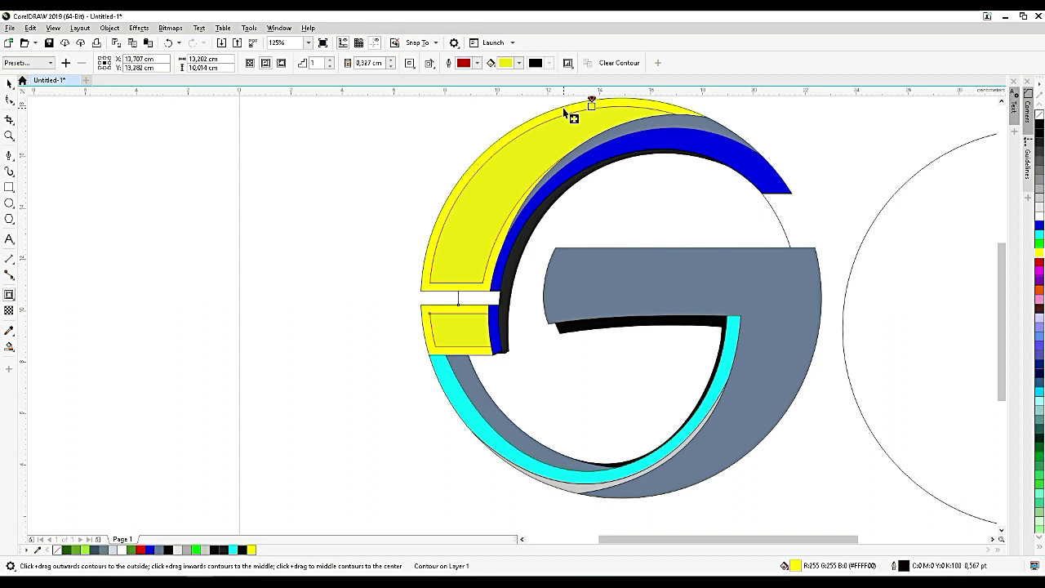
Step: Break the contour apart from the yellow band
click(8, 84)
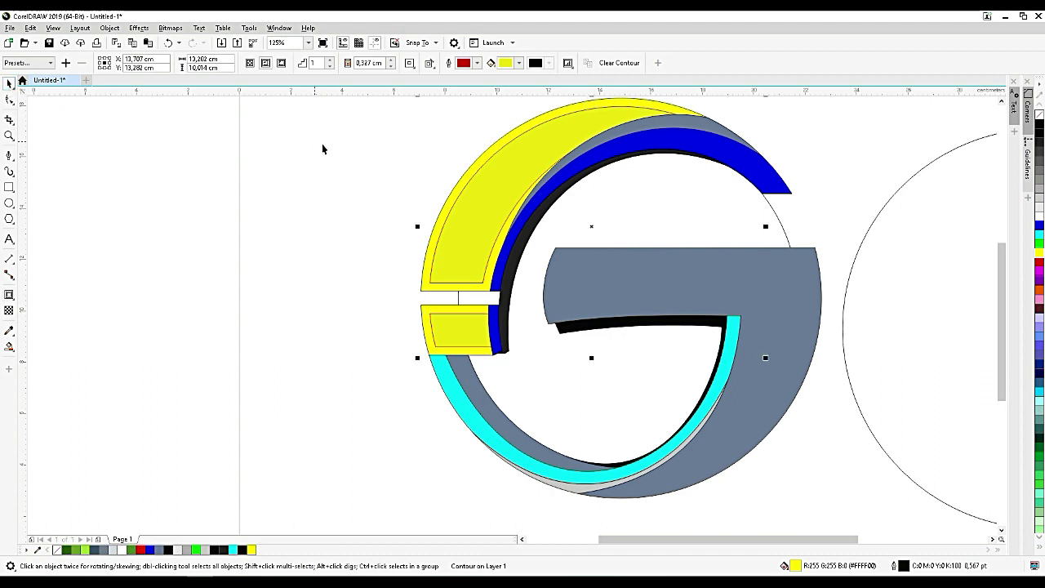
right_click(504, 178)
key(ctrl+k)
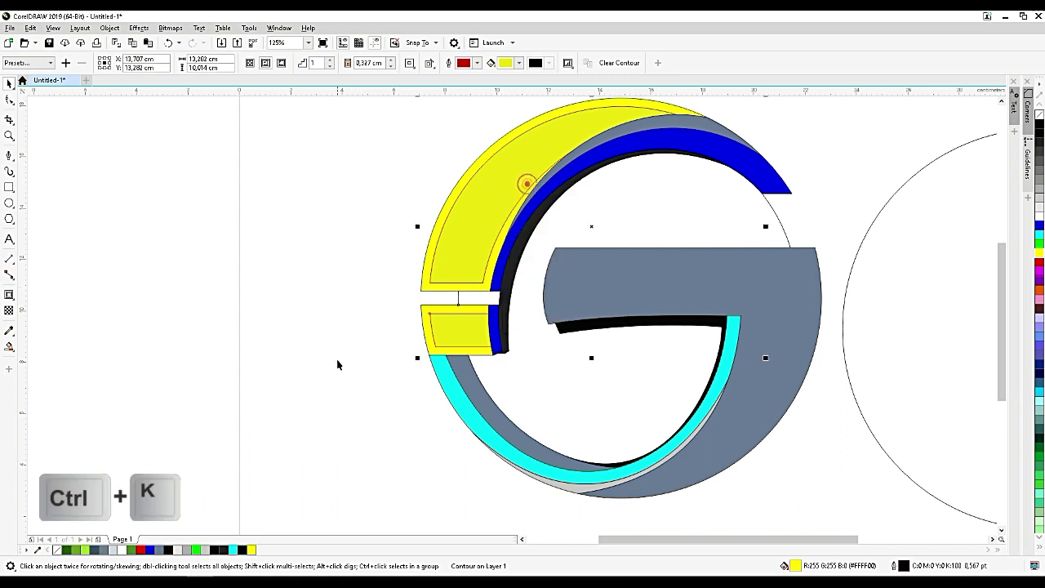
Step: Break the inner contour curve apart so its upper and lower pieces are separate objects
click(338, 360)
click(479, 344)
scroll(478, 337, up, 3)
right_click(500, 329)
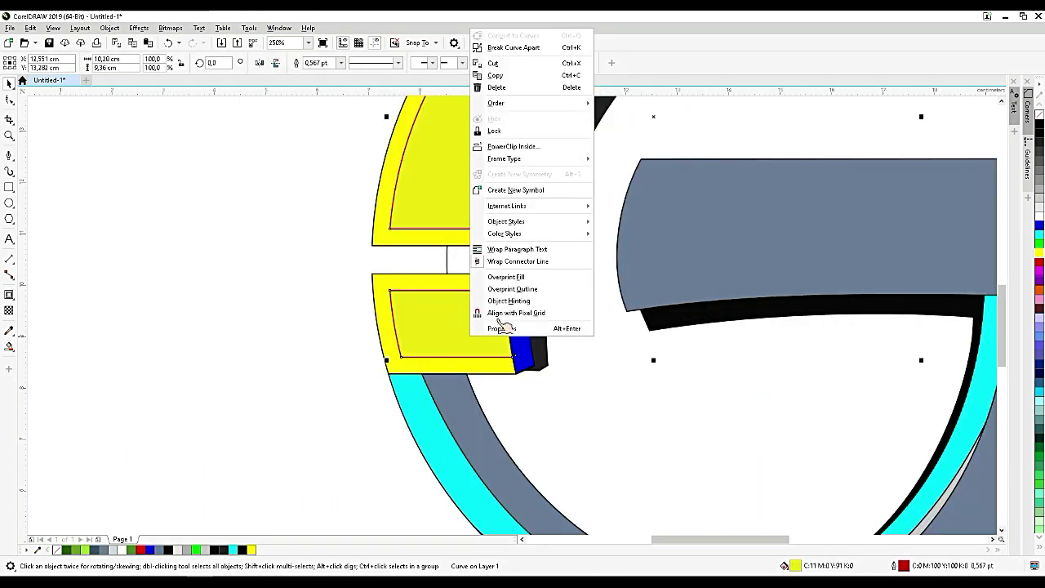
click(518, 74)
click(251, 367)
Step: Narrow the lower inner contour piece from its right side to 2.097 cm wide so it sits within the yellow segment
click(490, 331)
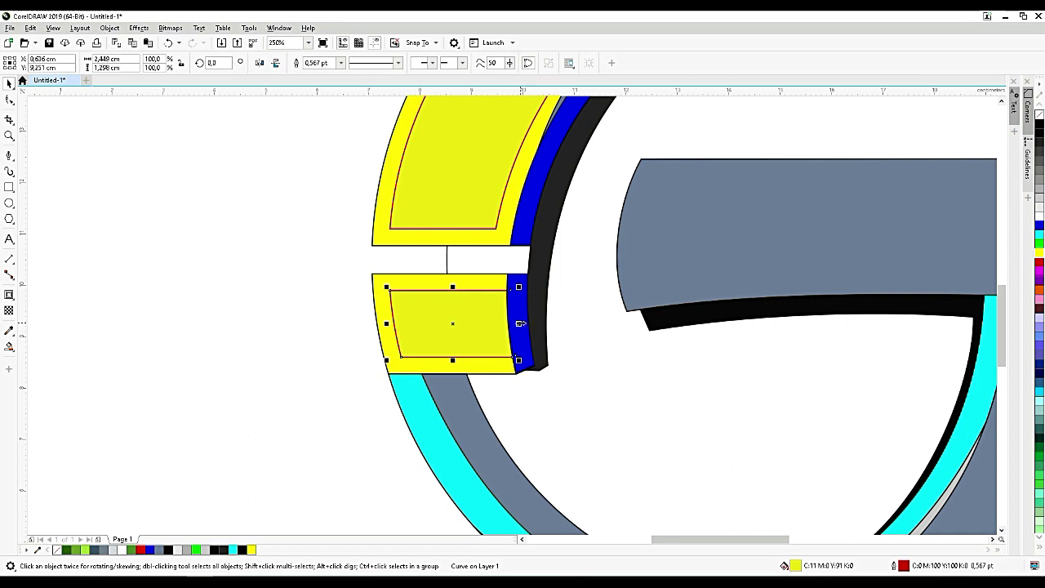
drag(520, 323, 502, 324)
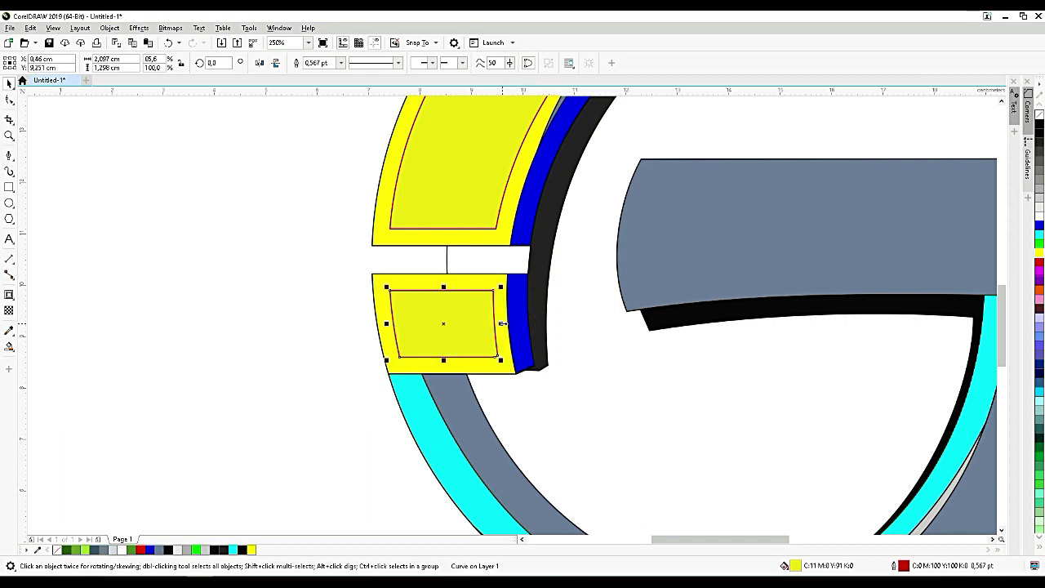
scroll(468, 354, down, 2)
click(551, 152)
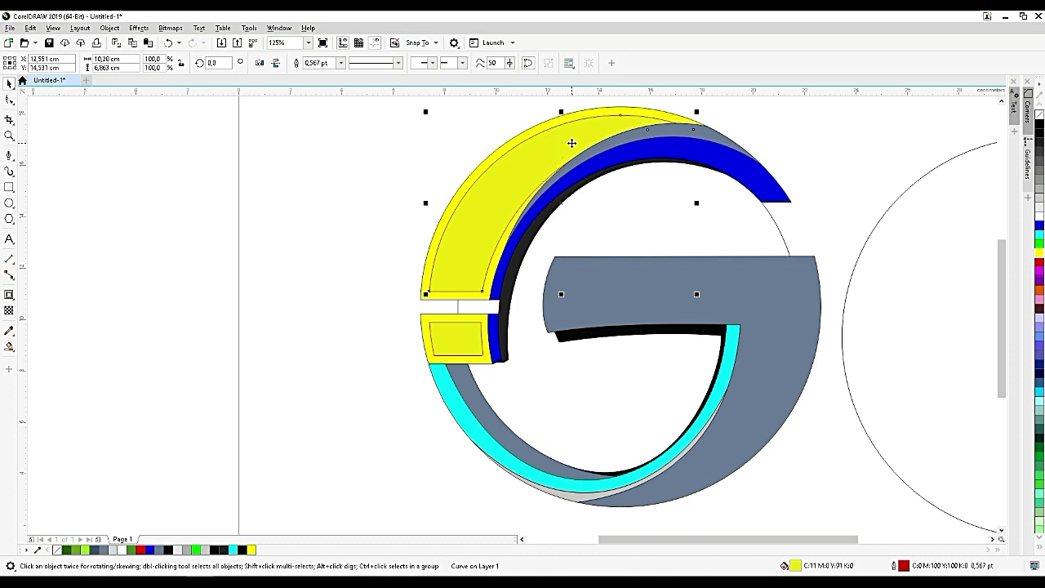
Step: Fill the lower inner piece with white (#FFFFFF) and remove its outline
click(476, 339)
scroll(476, 343, up, 2)
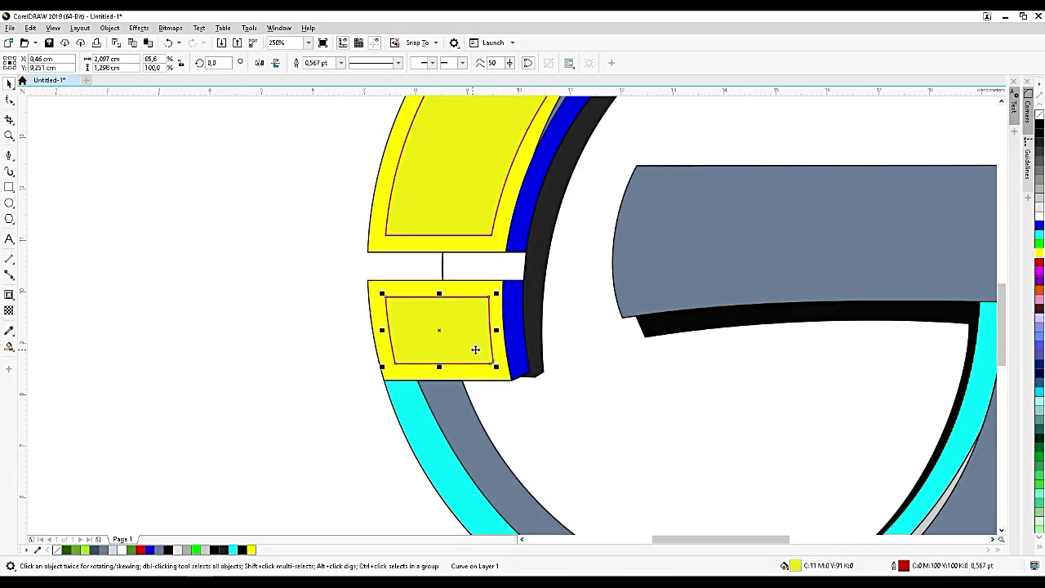
click(1040, 217)
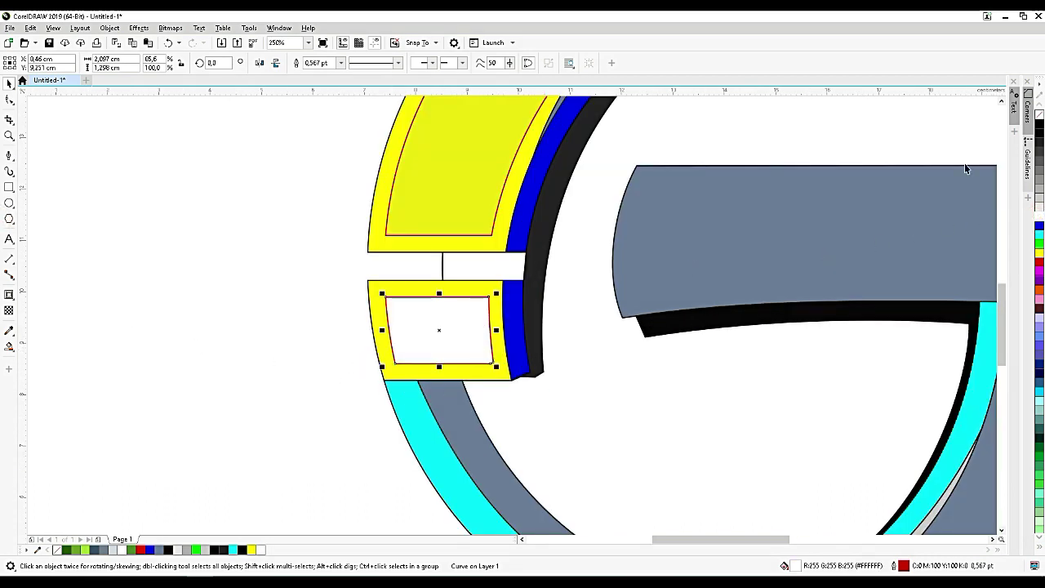
right_click(1040, 115)
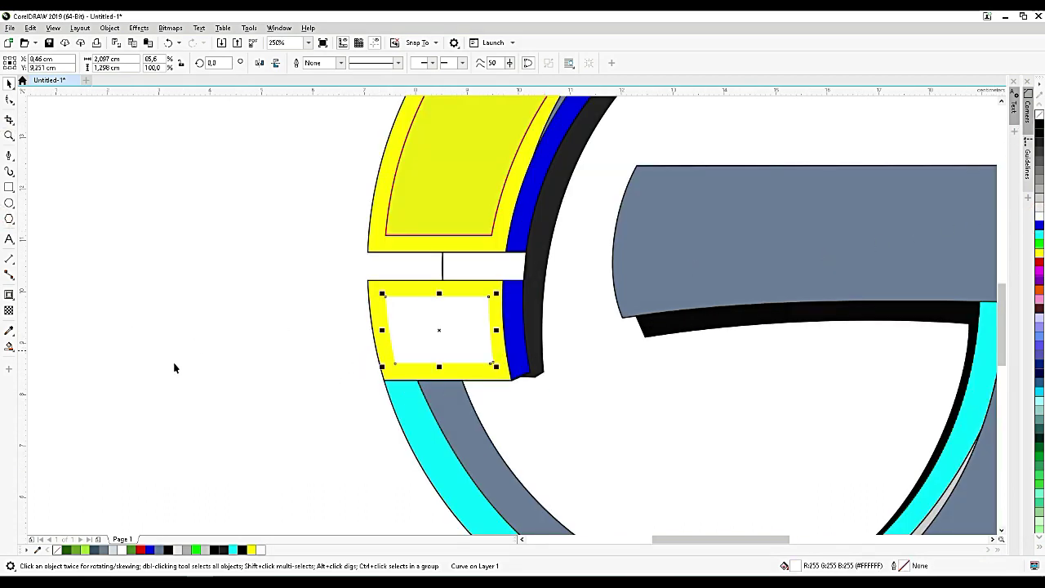
Step: Apply a linear fountain transparency to the lower white piece, opaque at the bottom and fading out upward, with both ends slightly past its edges
click(9, 310)
drag(428, 356, 435, 287)
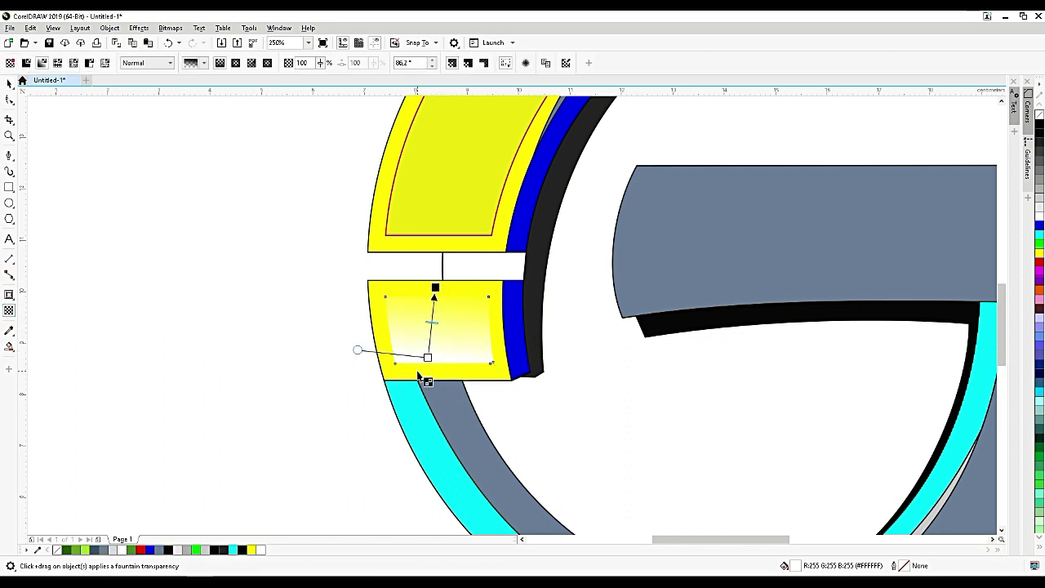
drag(428, 357, 424, 371)
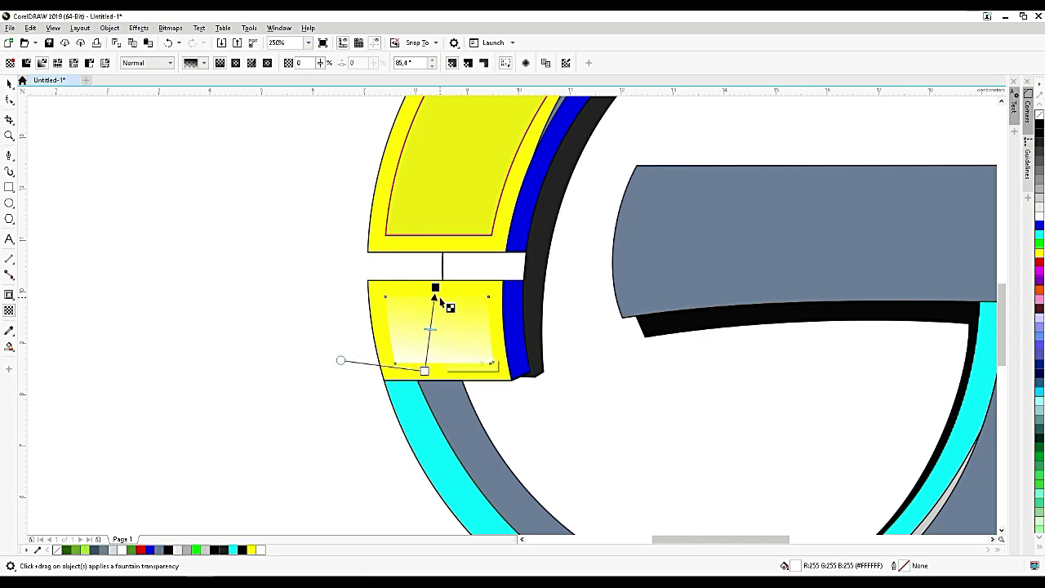
drag(437, 286, 438, 276)
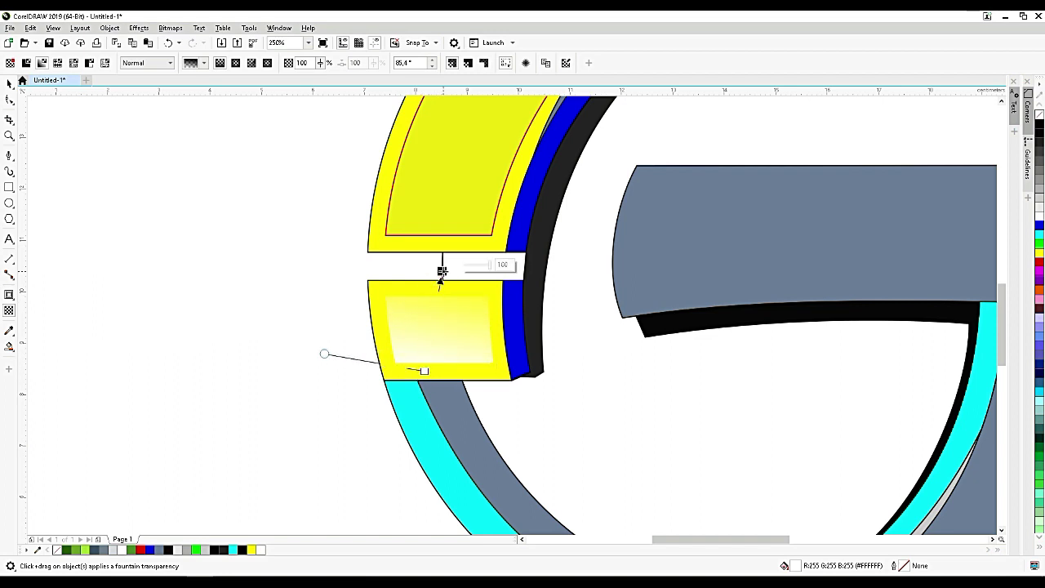
Step: Fill the upper inner contour piece with white (#FFFFFF)
click(464, 206)
scroll(437, 323, down, 2)
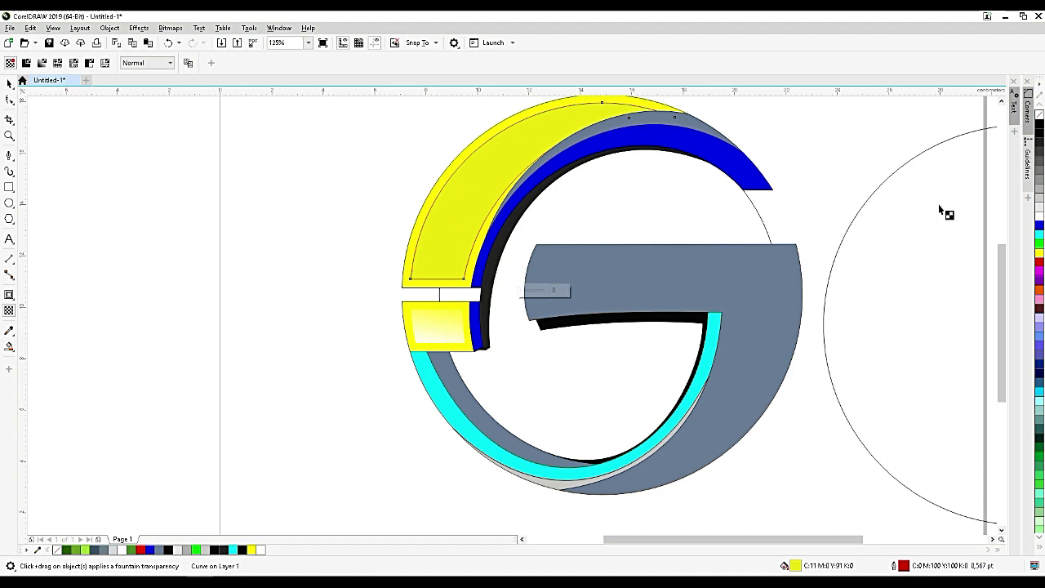
click(1039, 216)
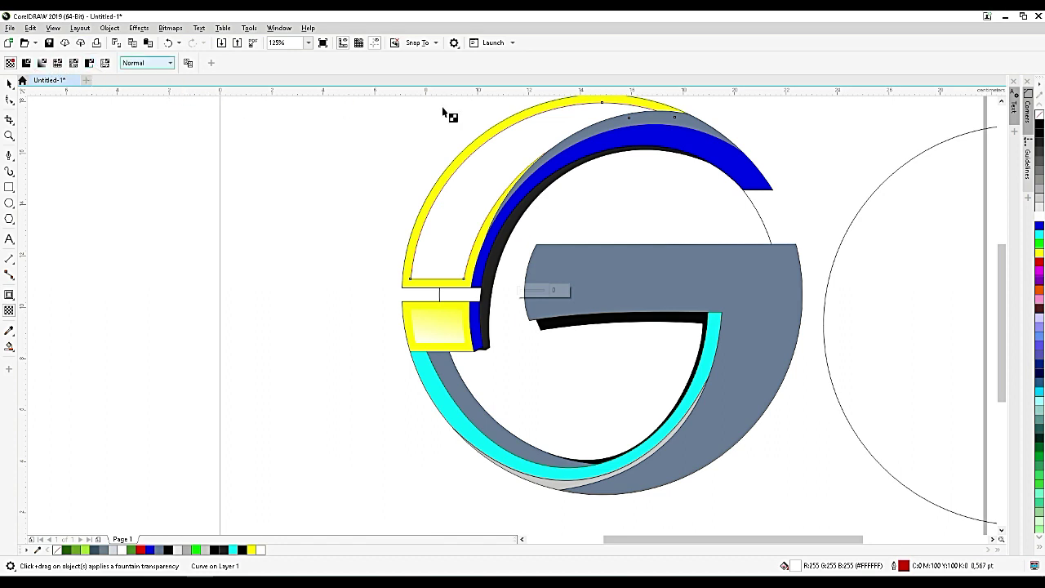
Step: Try an elliptical fountain transparency on the upper white piece, transparent at the centre, and tighten its ellipse around the band
drag(509, 140, 453, 268)
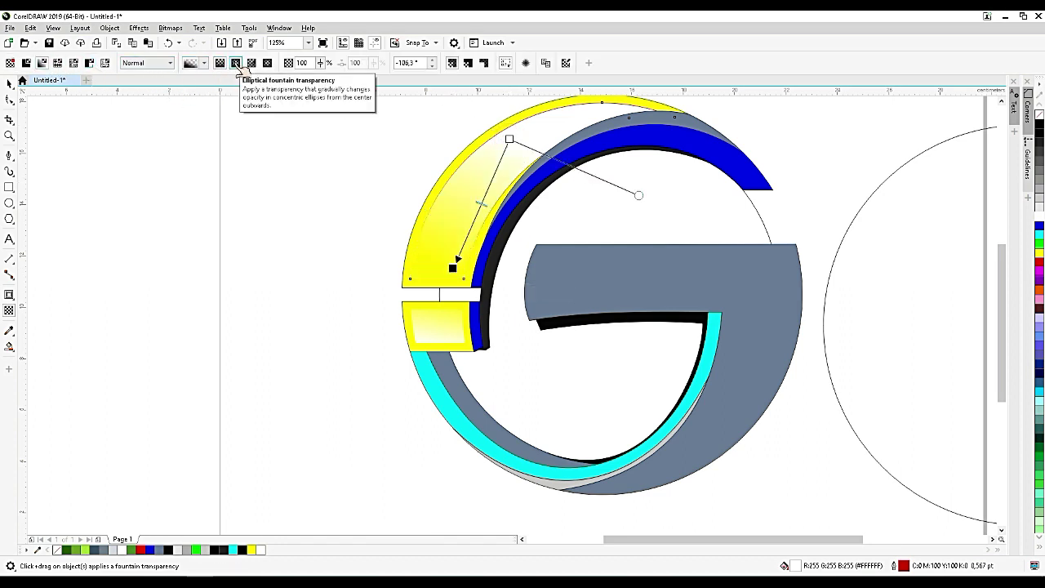
click(236, 63)
drag(487, 163, 498, 167)
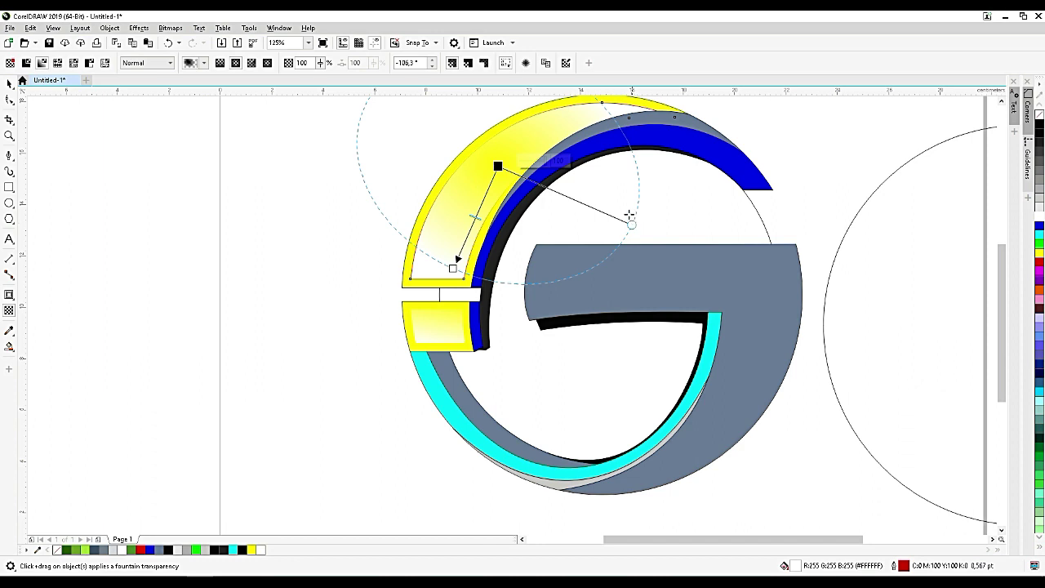
drag(630, 216, 576, 155)
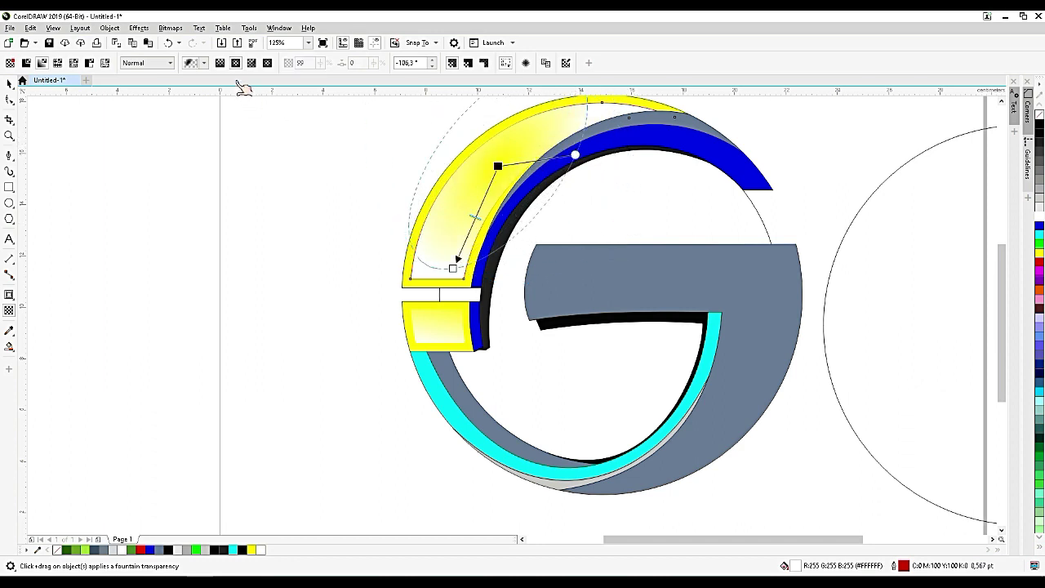
drag(452, 270, 453, 191)
Step: Make the centre node of the upper piece's elliptical transparency opaque and move its outer end further down the band
scroll(454, 190, up, 2)
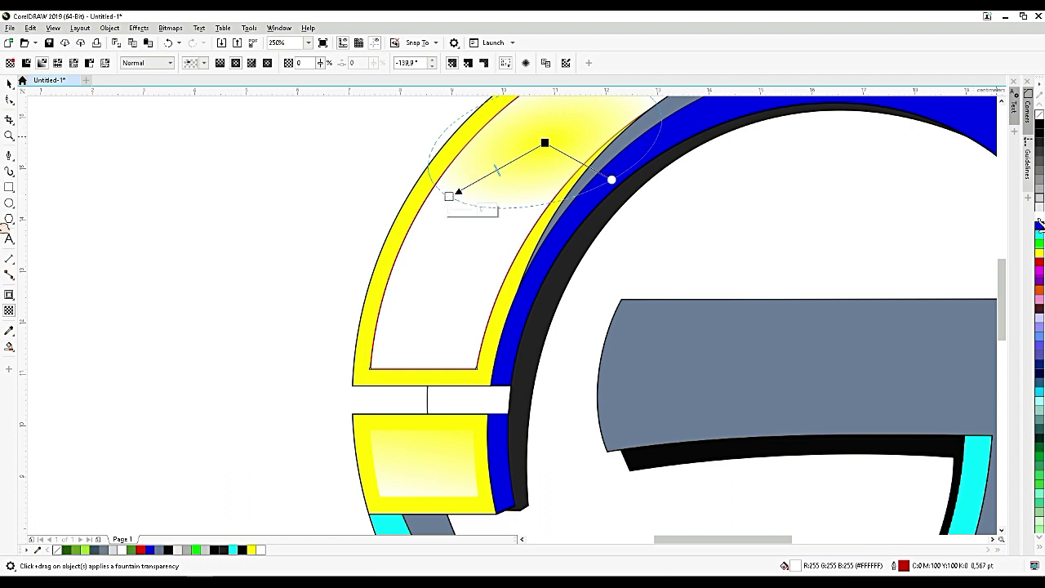
click(544, 143)
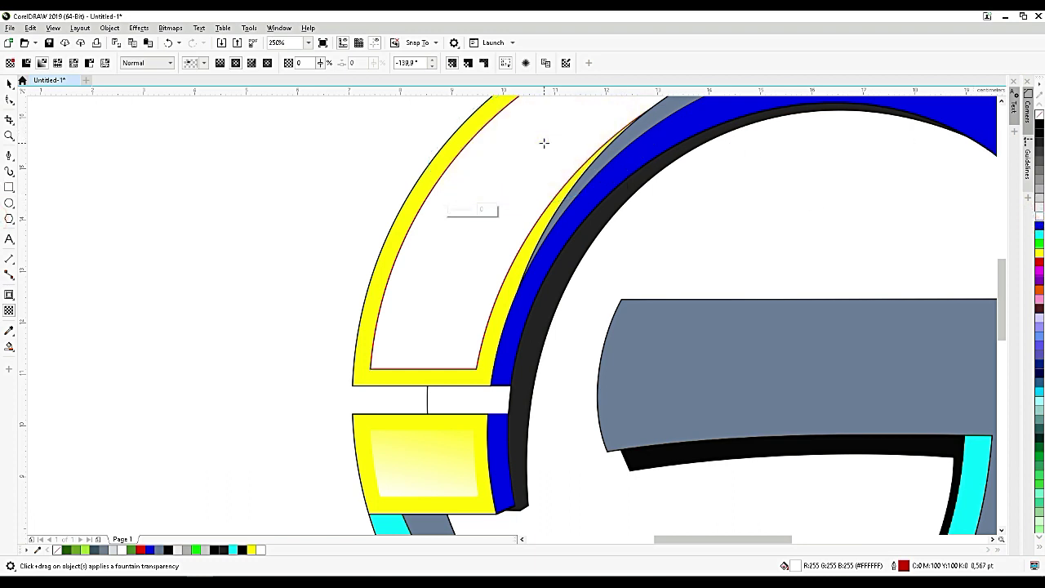
drag(544, 143, 450, 236)
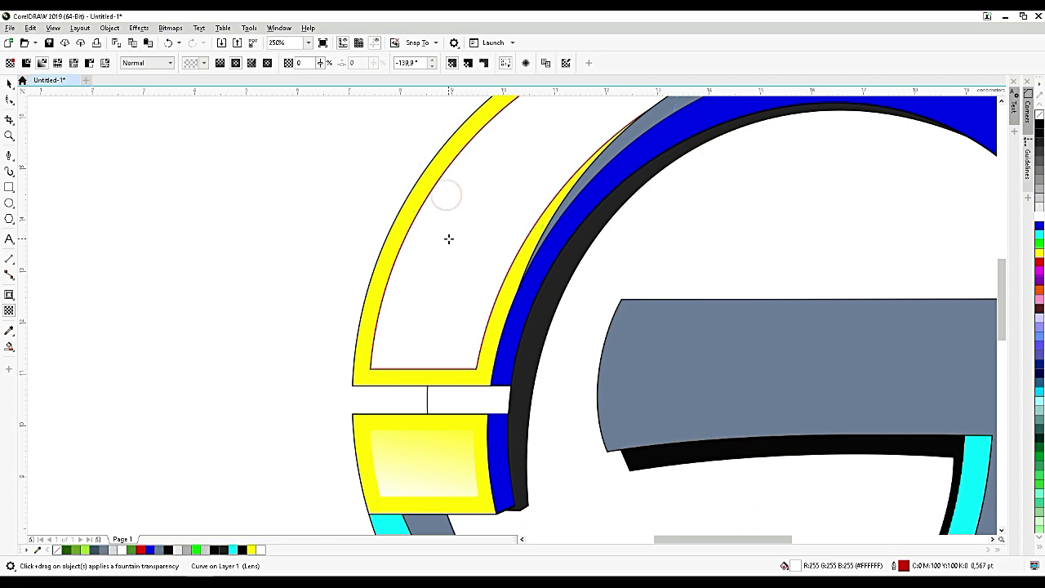
scroll(448, 236, down, 2)
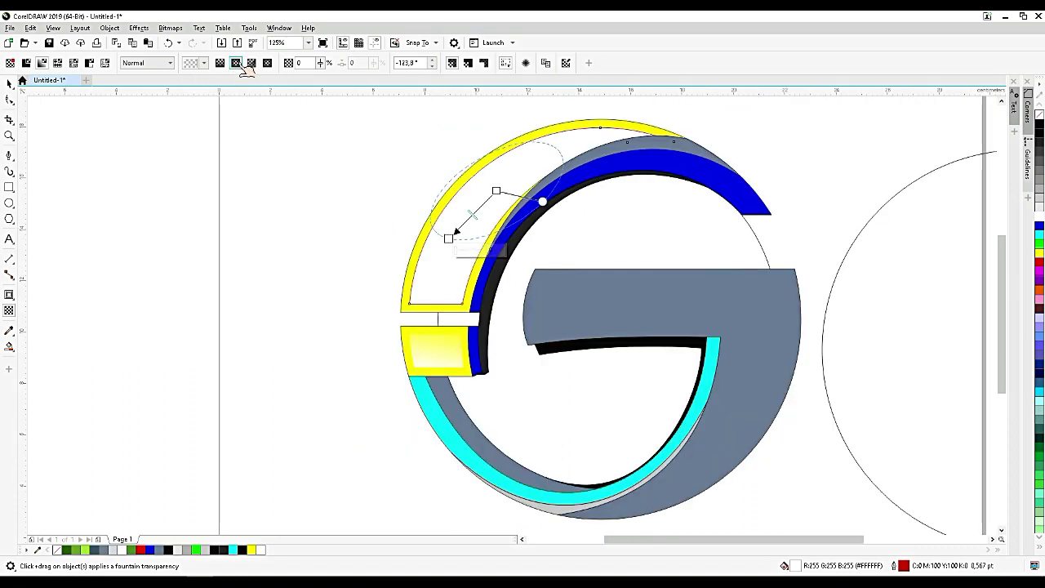
Step: Apply the elliptical transparency preset to the upper piece, move its centre onto the band and shrink its ellipse
click(203, 63)
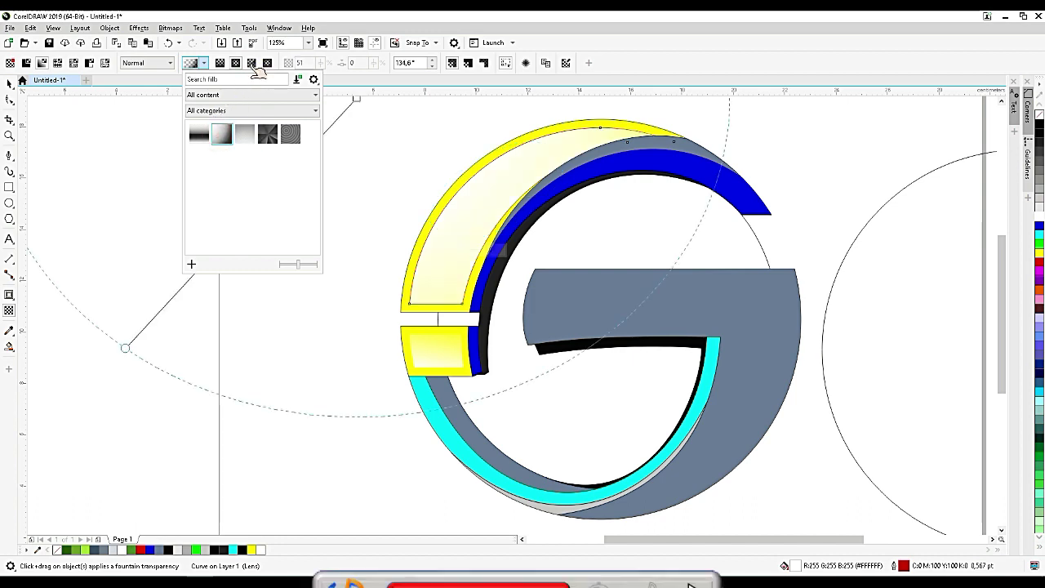
click(251, 64)
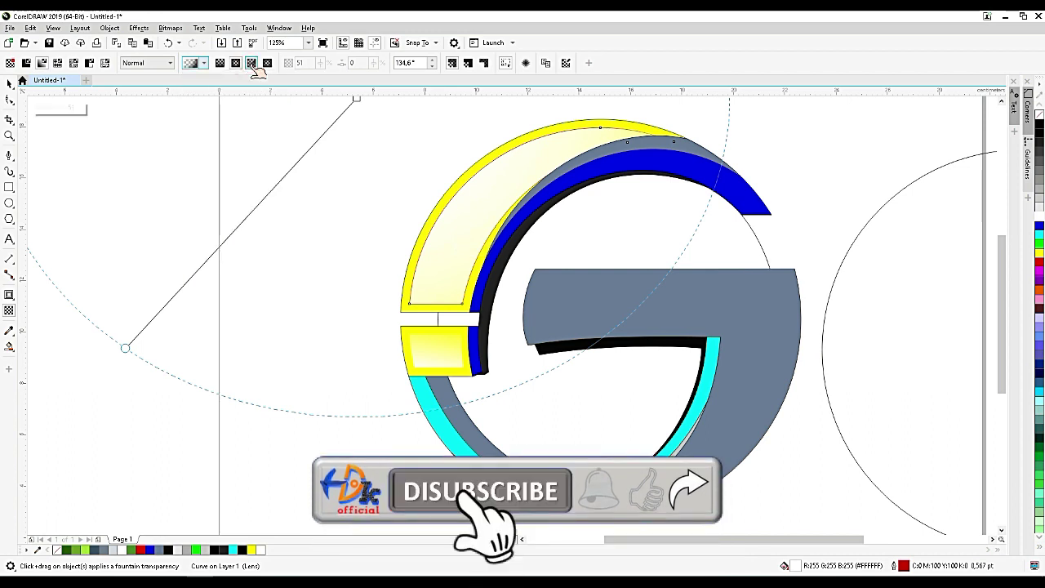
scroll(485, 222, down, 2)
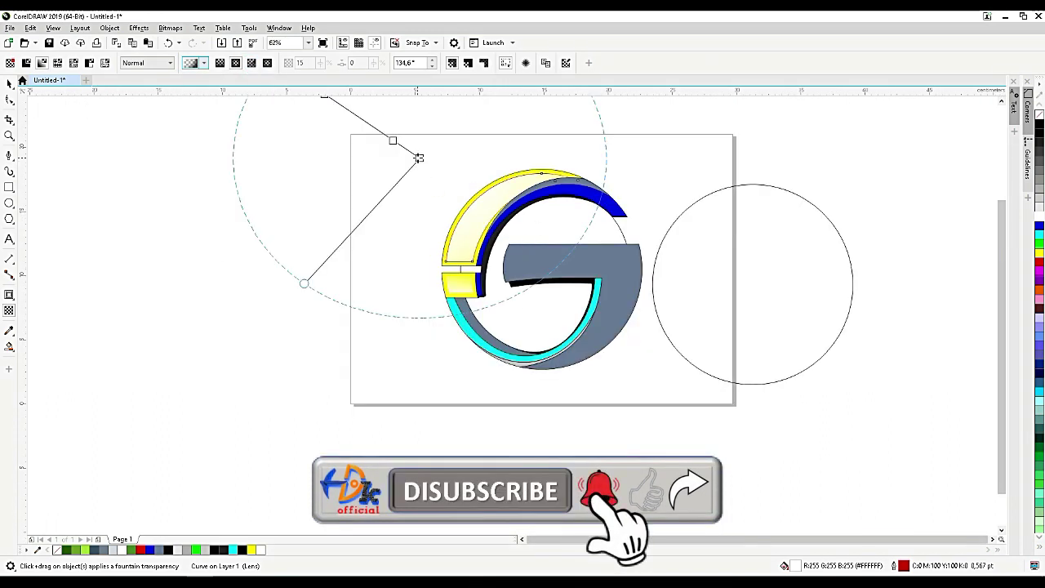
drag(418, 158, 491, 210)
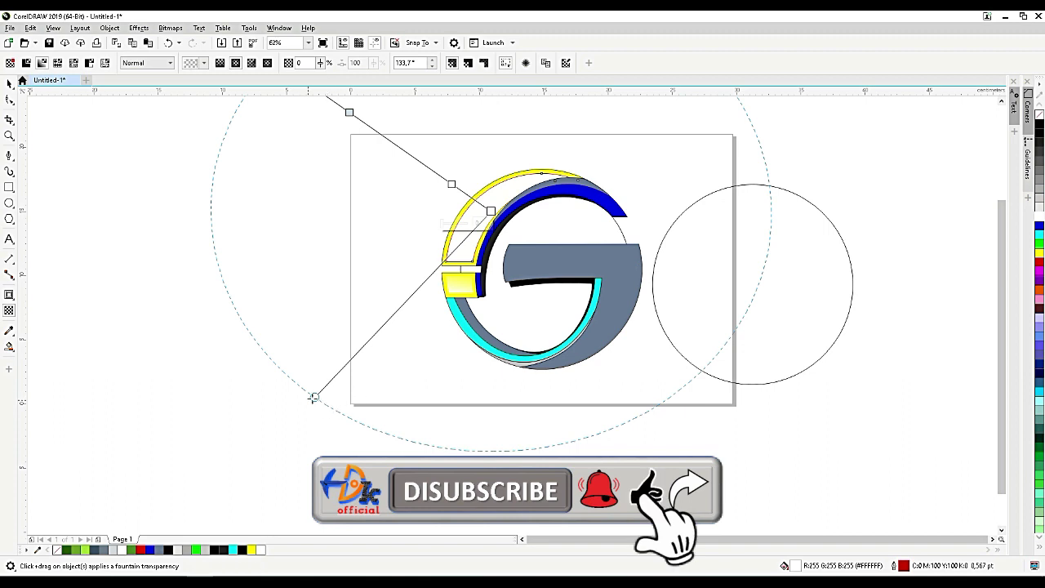
drag(314, 397, 409, 297)
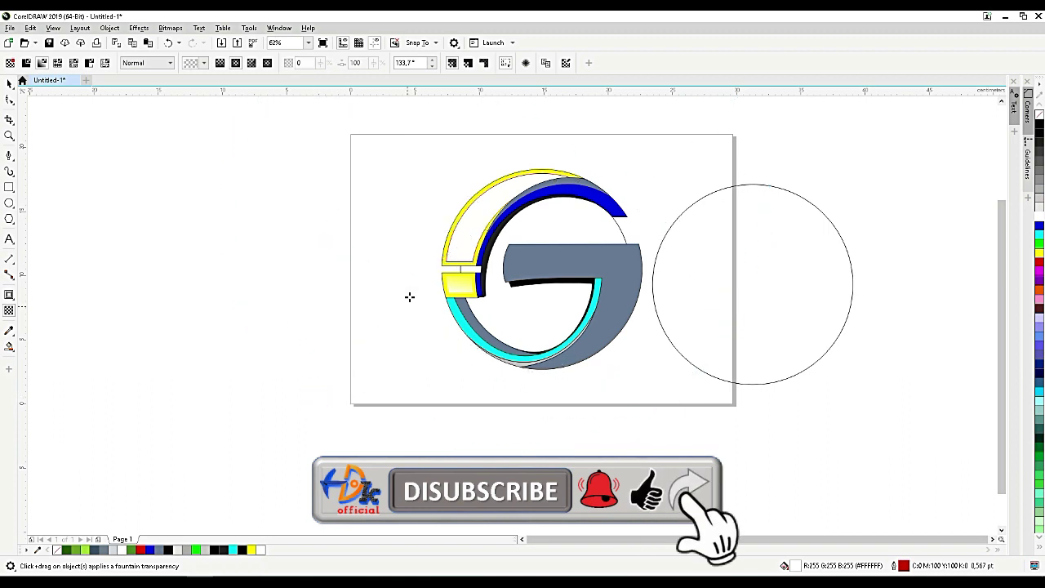
Step: Fit the elliptical transparency's outer handles around the upper piece for a soft white highlight, and remove the piece's outline
scroll(456, 345, down, 2)
drag(365, 203, 443, 262)
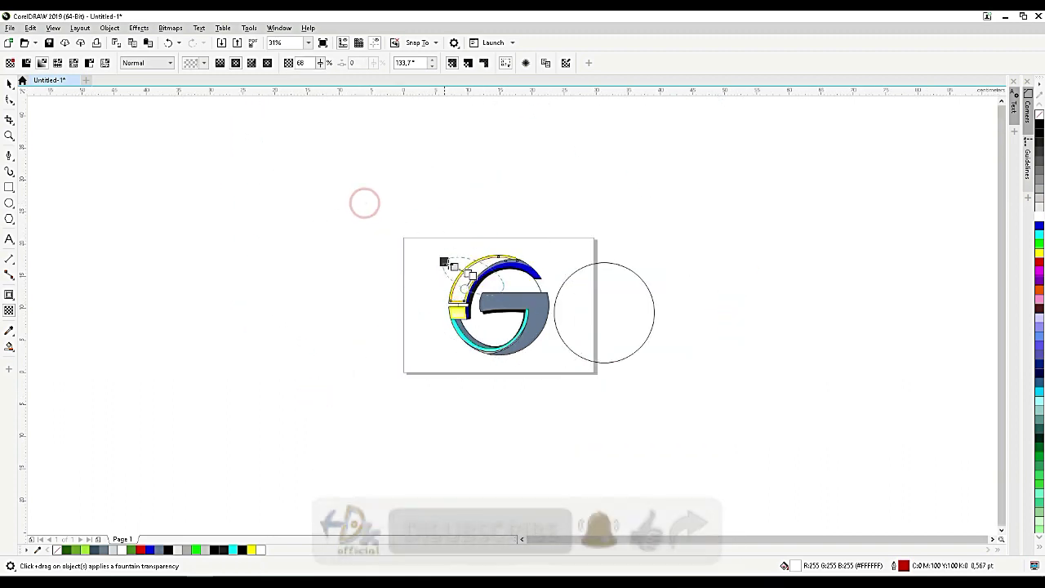
scroll(445, 263, up, 4)
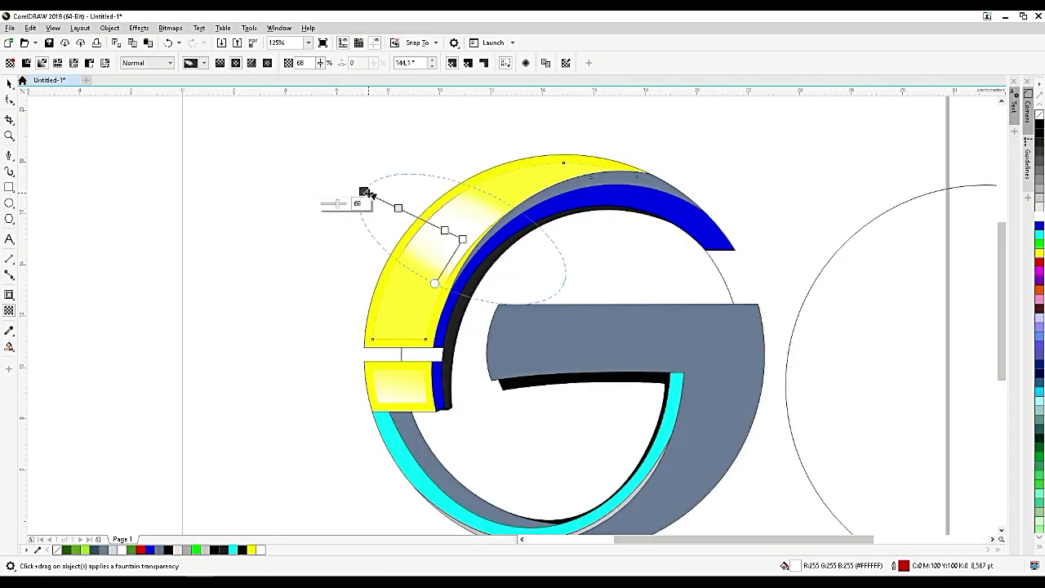
drag(366, 193, 334, 180)
drag(428, 297, 375, 321)
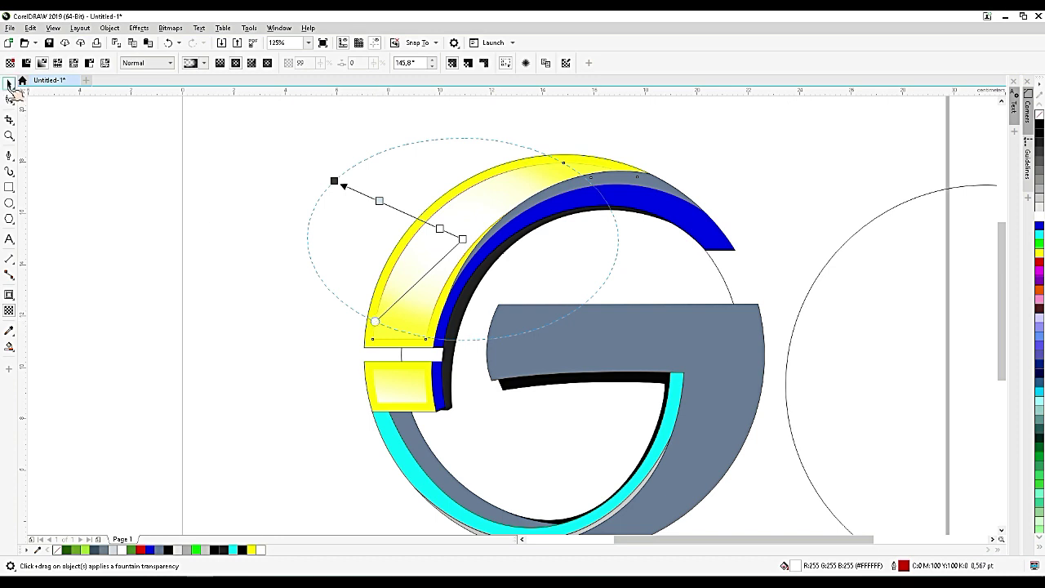
click(9, 83)
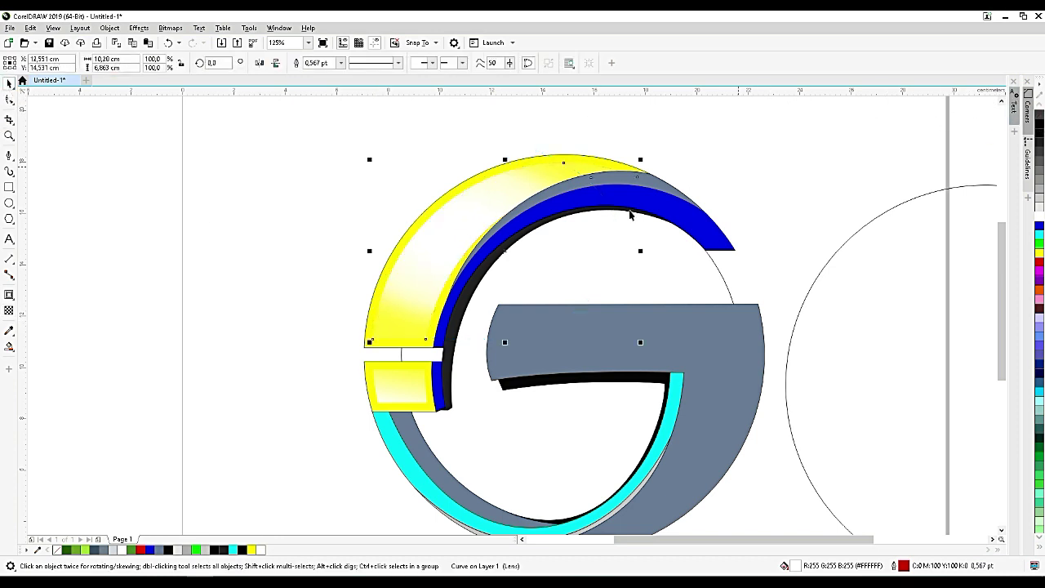
right_click(1039, 115)
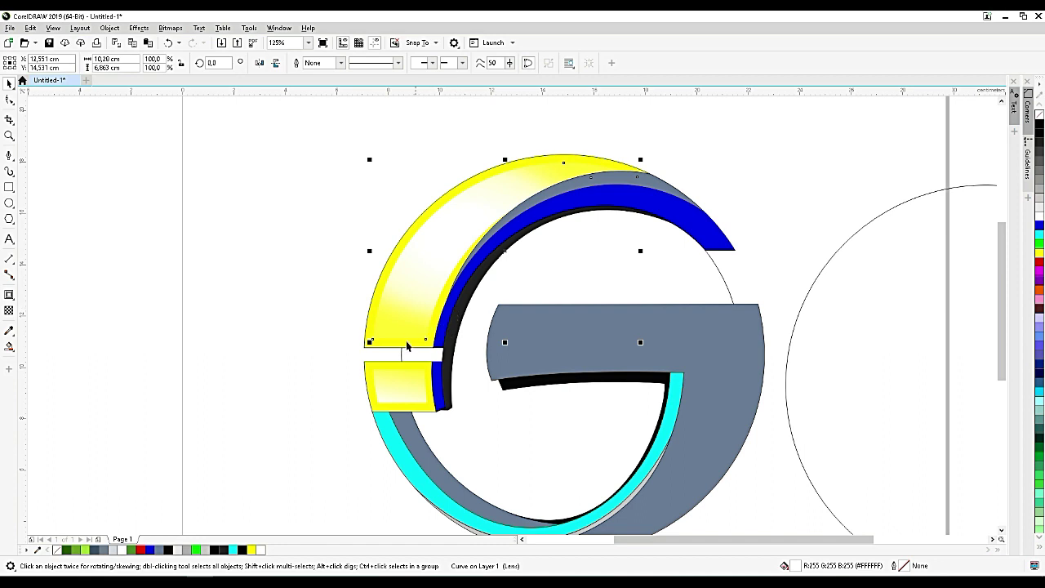
Step: Give the yellow band a linear fountain fill from medium green at its lower end through light green to dark green just beyond its top
click(404, 343)
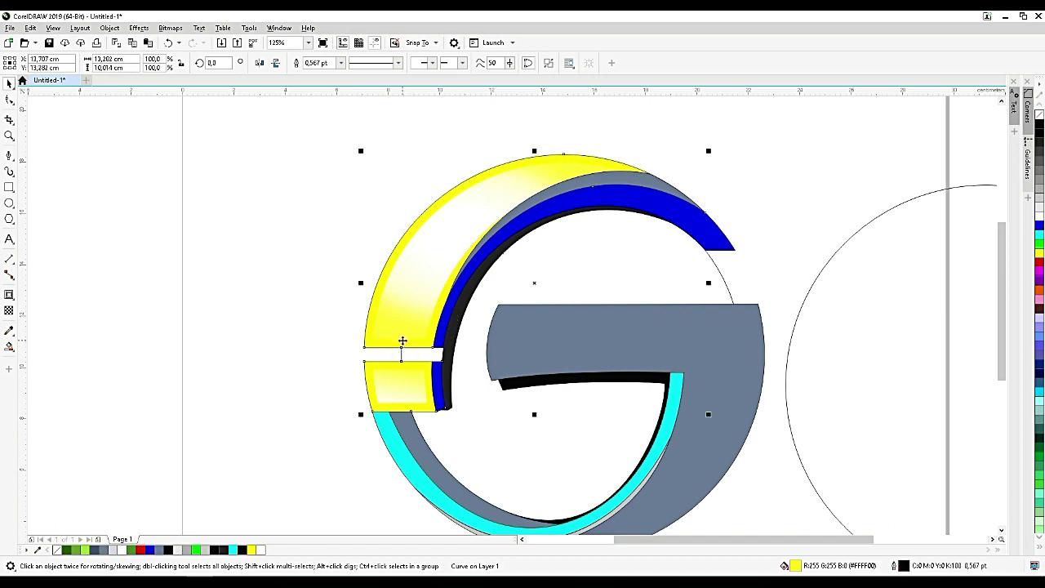
click(10, 347)
click(54, 347)
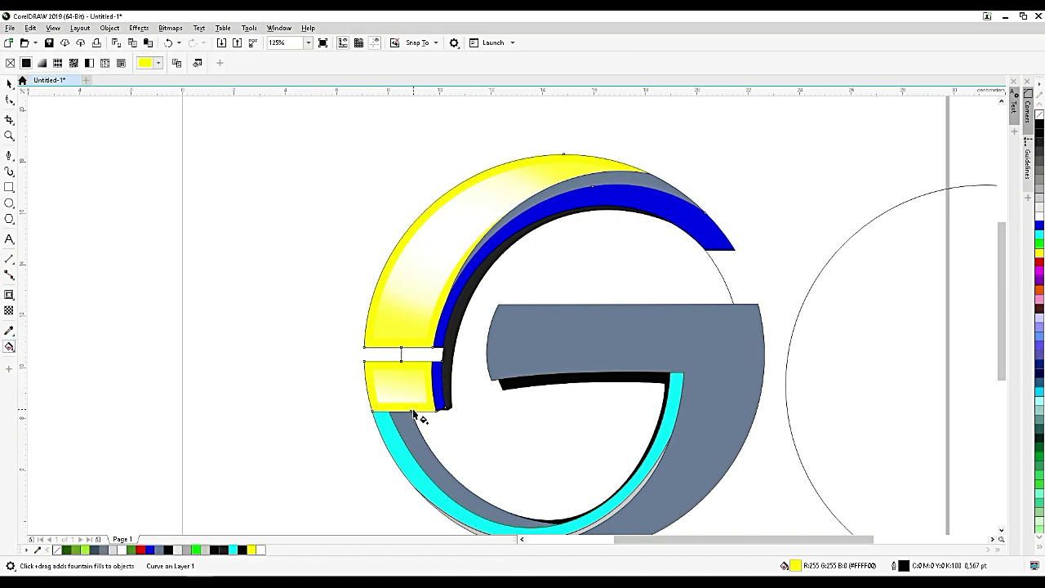
drag(413, 410, 555, 160)
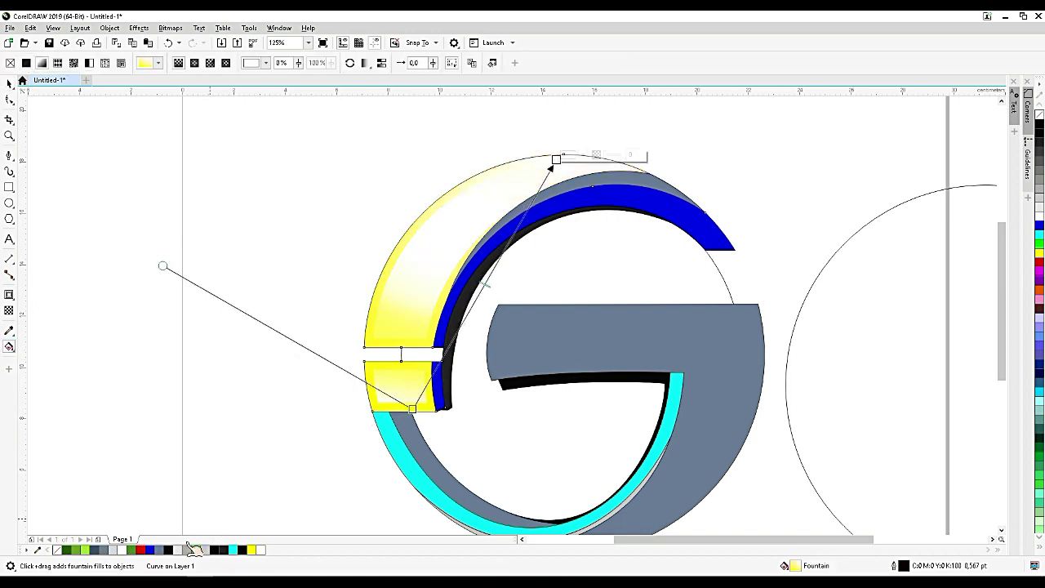
drag(74, 556, 557, 161)
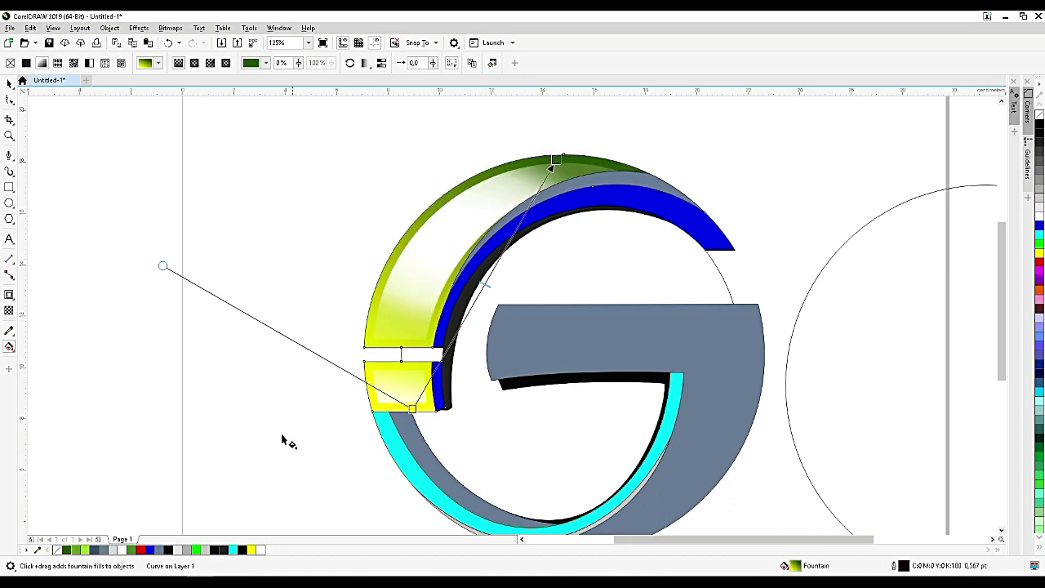
drag(75, 550, 488, 278)
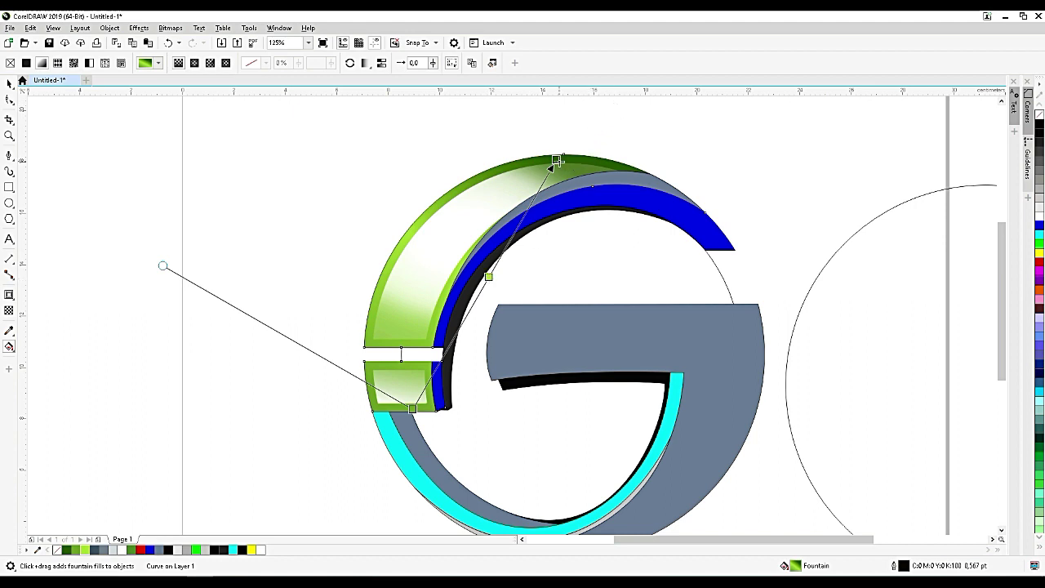
drag(557, 161, 577, 132)
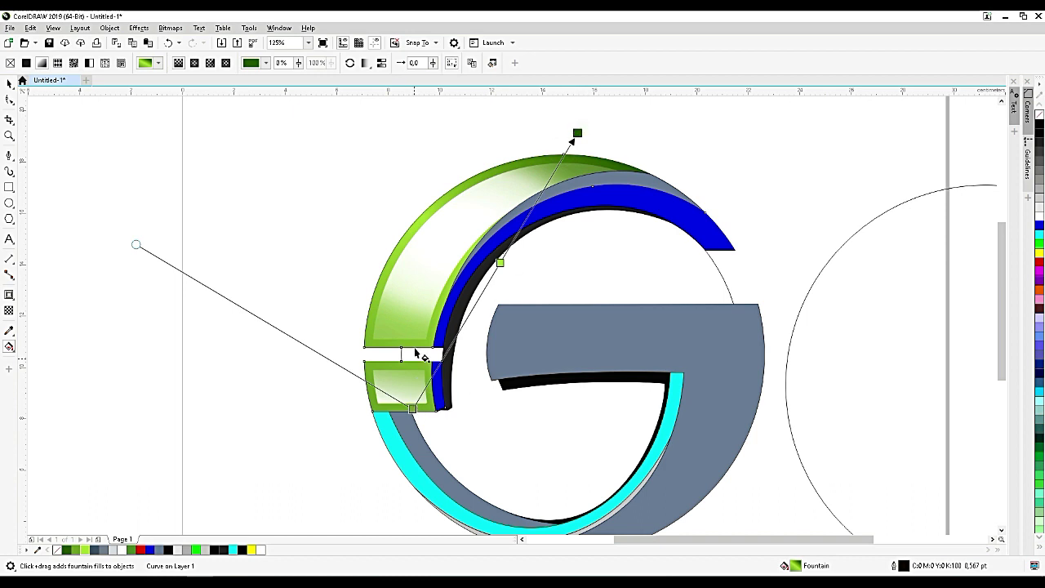
Step: Apply a linear transparency to the white inner piece of the lower green block, opaque at its lower end and fully transparent above
click(430, 305)
click(396, 398)
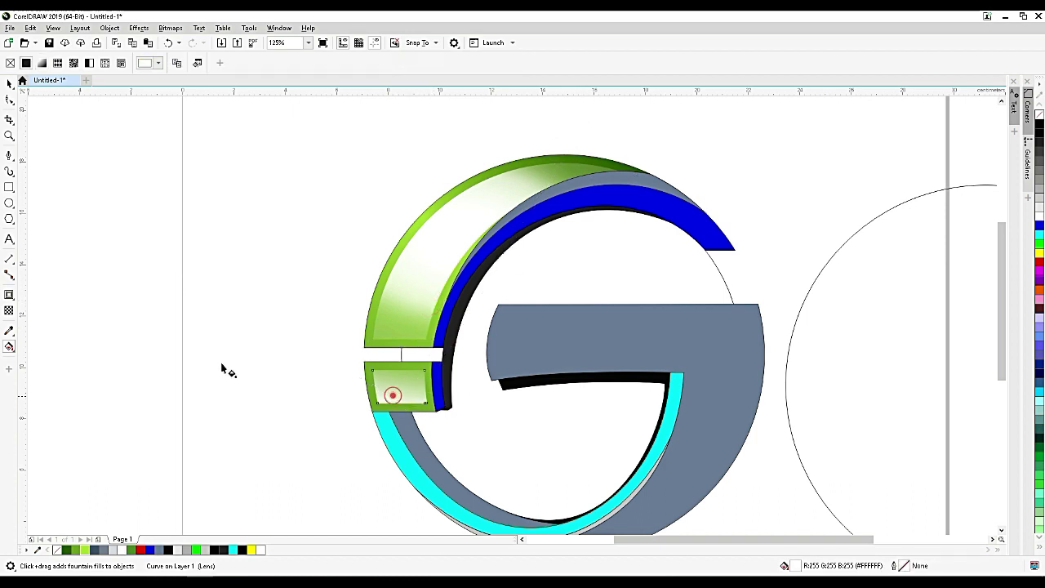
click(9, 311)
drag(393, 406, 401, 357)
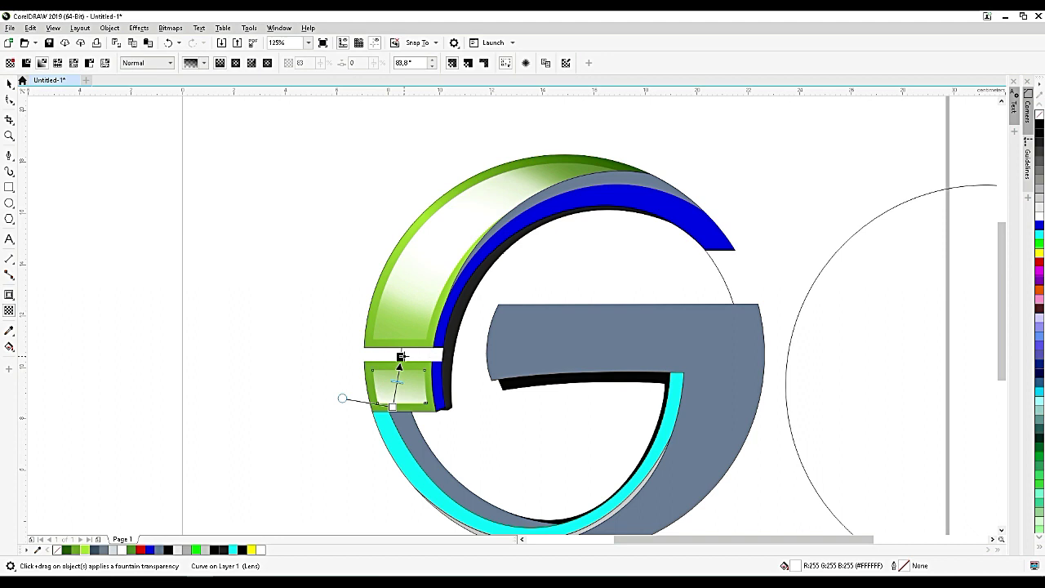
click(401, 359)
drag(392, 406, 388, 433)
drag(400, 361, 400, 347)
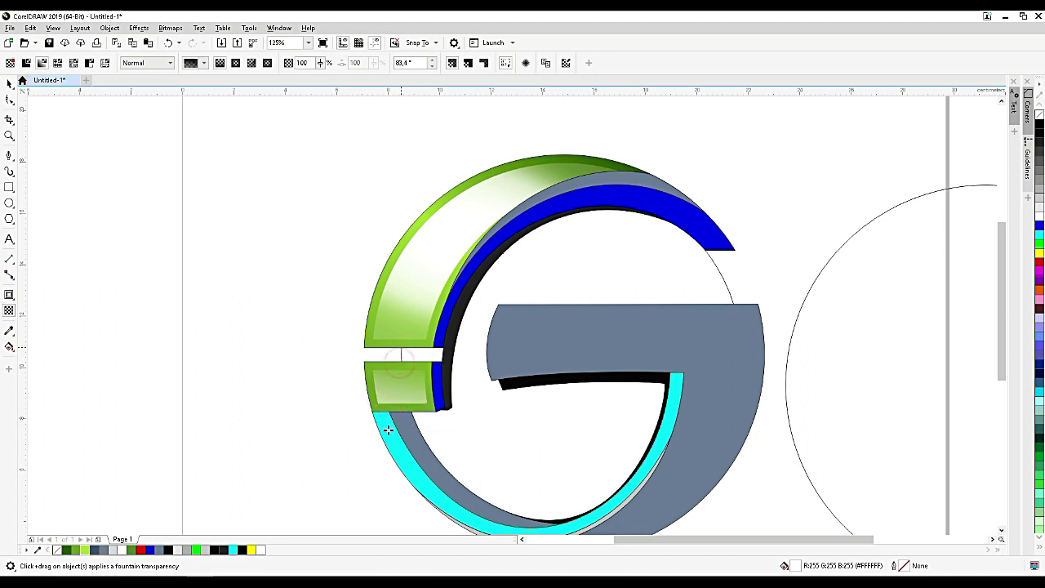
drag(388, 433, 391, 416)
Step: Pull the lower highlight's transparent end down inside the piece and extend its opaque end below the block for a fainter fade
scroll(391, 416, up, 2)
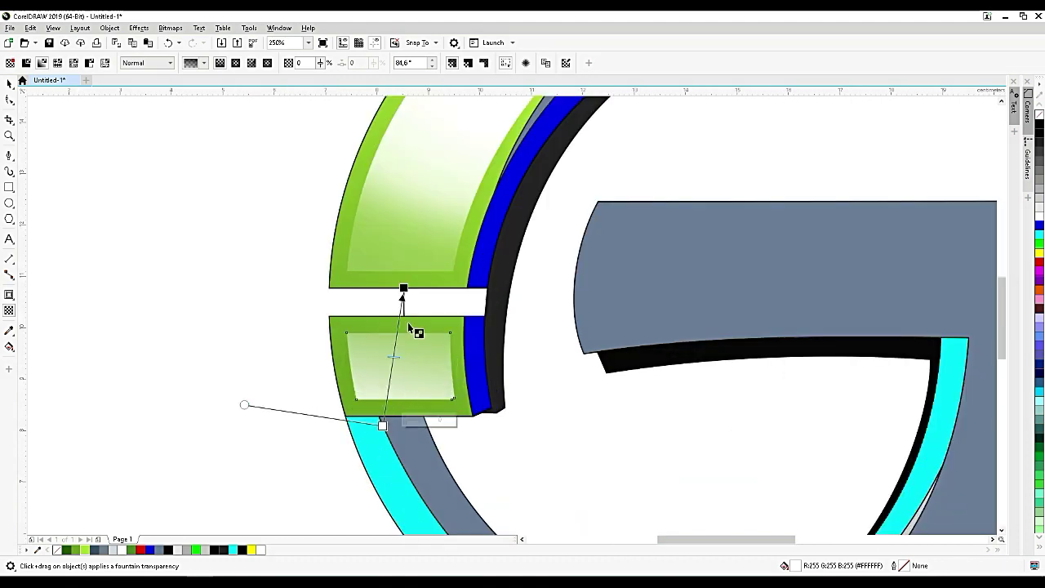
drag(404, 287, 392, 339)
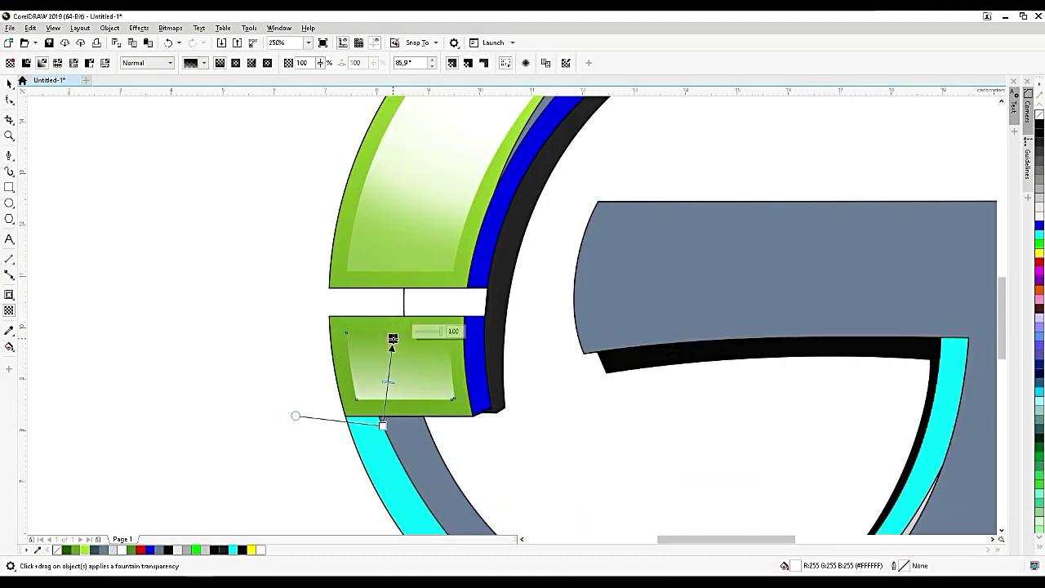
click(426, 237)
click(404, 361)
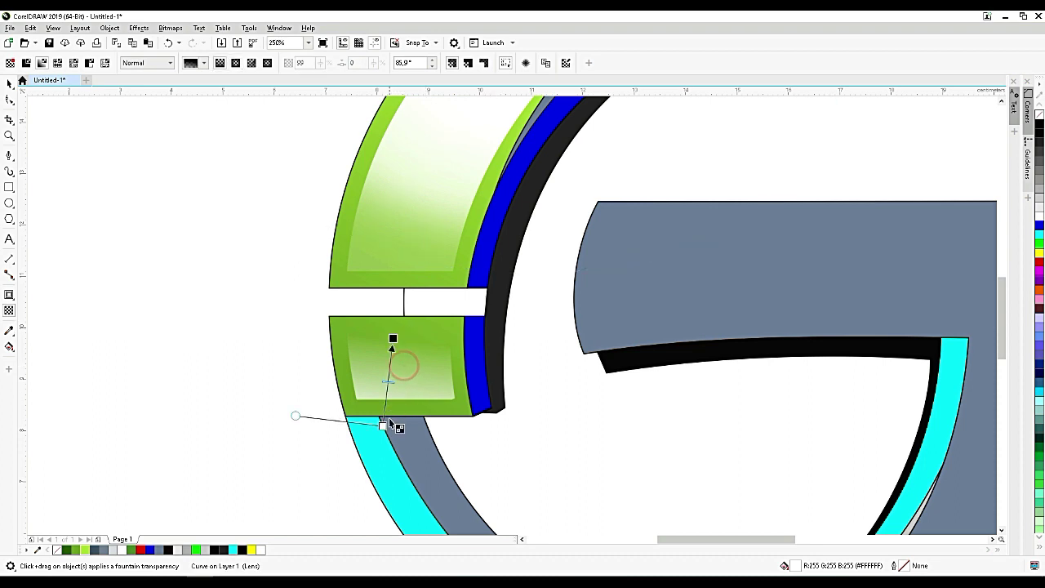
drag(384, 426, 376, 456)
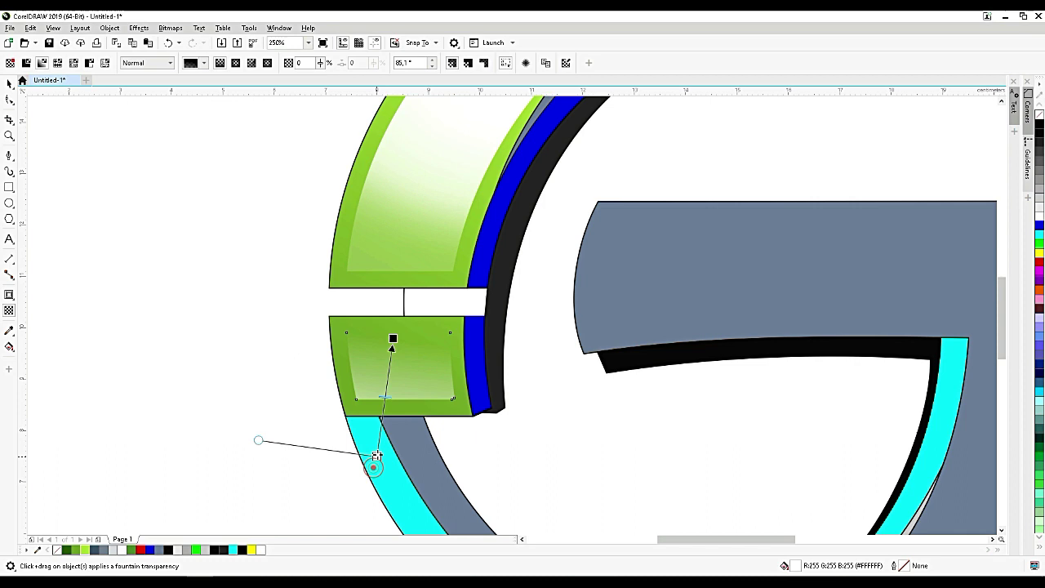
click(392, 341)
mouse_move(392, 340)
mouse_down()
mouse_move(390, 361)
mouse_move(392, 352)
mouse_up()
scroll(392, 351, down, 2)
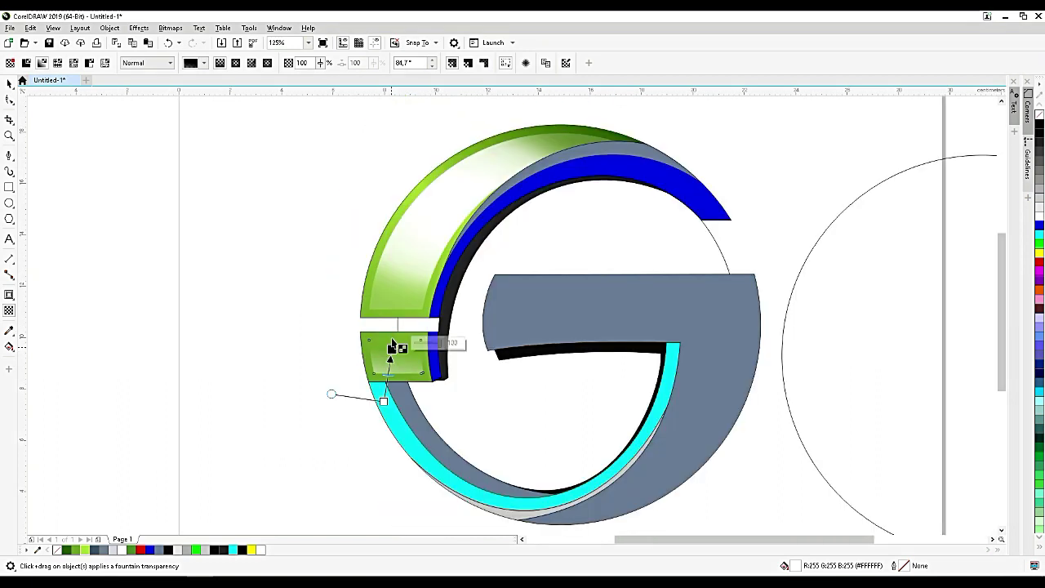
Step: Nudge the upper highlight's elliptical transparency end inward and set its outer intermediate node to about 53% transparency
click(439, 211)
mouse_move(330, 151)
mouse_down()
mouse_move(355, 163)
mouse_move(336, 156)
mouse_up()
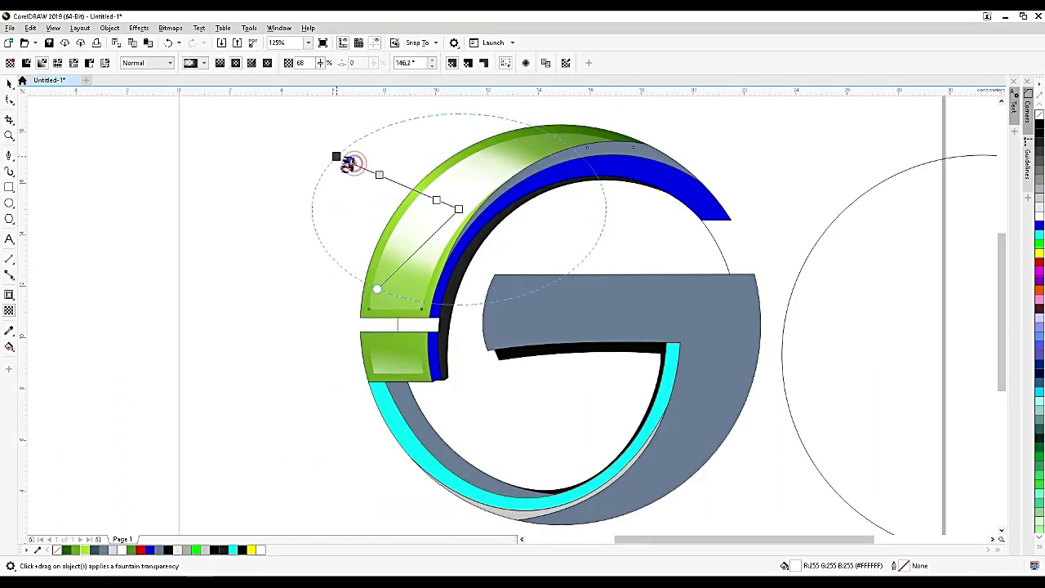
click(379, 175)
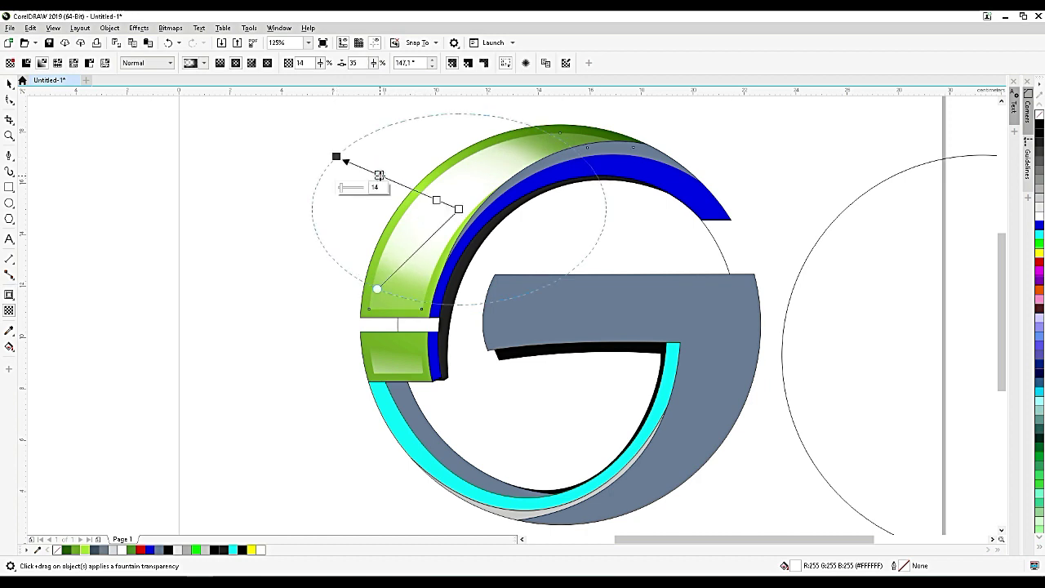
click(356, 186)
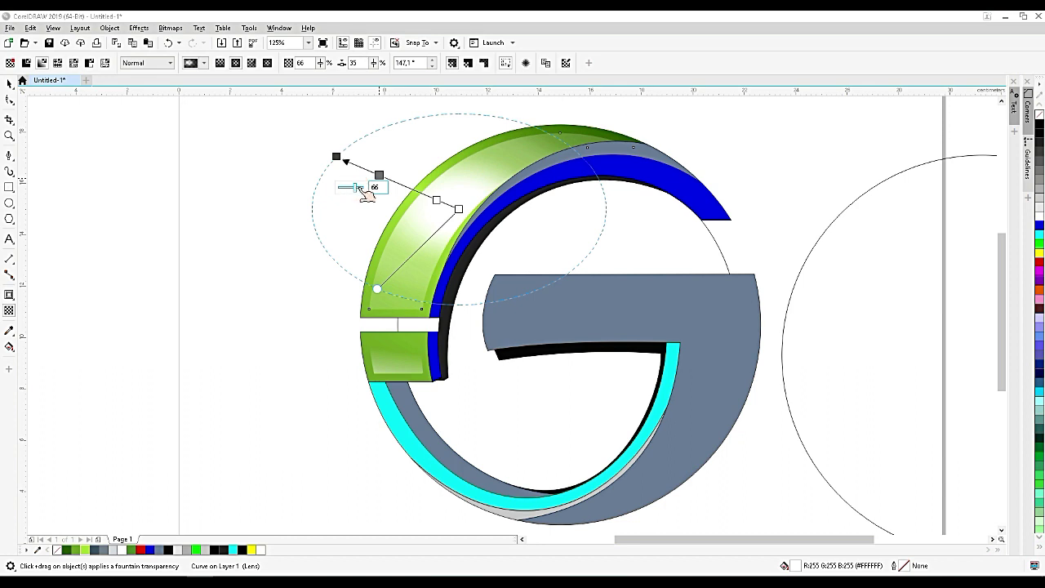
click(353, 187)
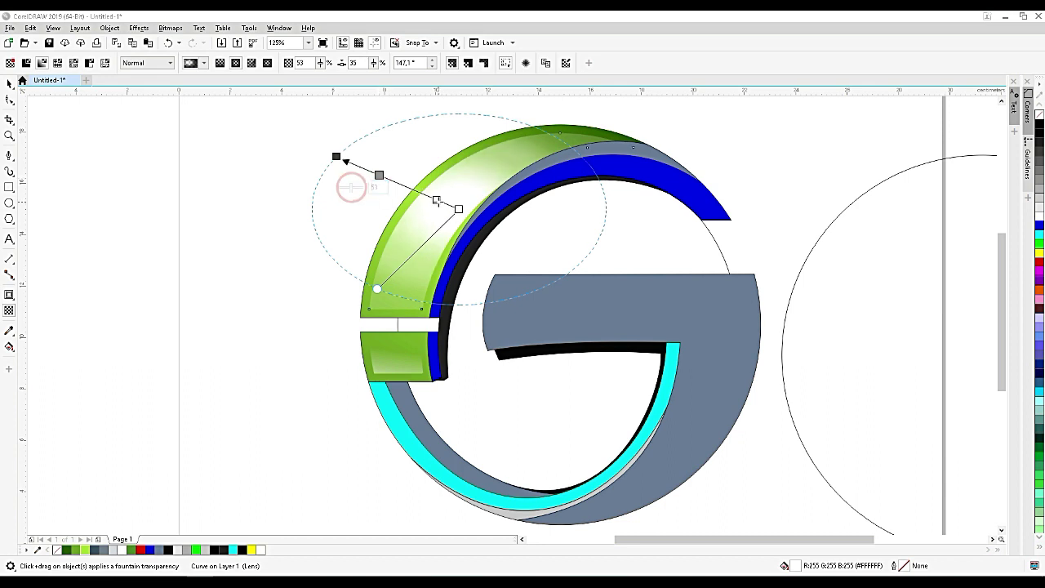
Step: Set the upper highlight's inner intermediate node to 38% transparency, move it outward, and shrink the ellipse to a compact glow
double_click(437, 201)
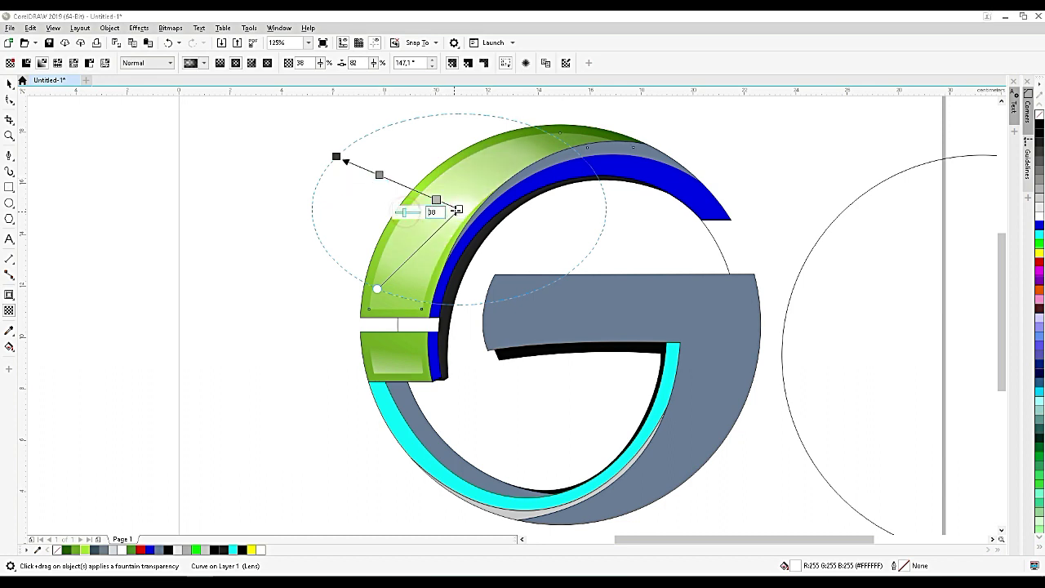
click(458, 210)
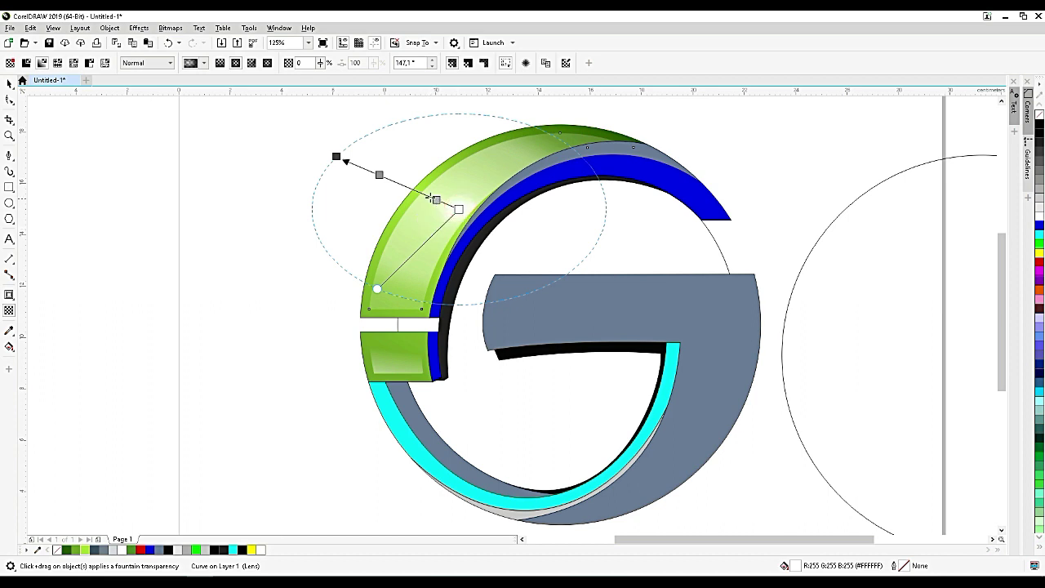
drag(431, 197, 408, 187)
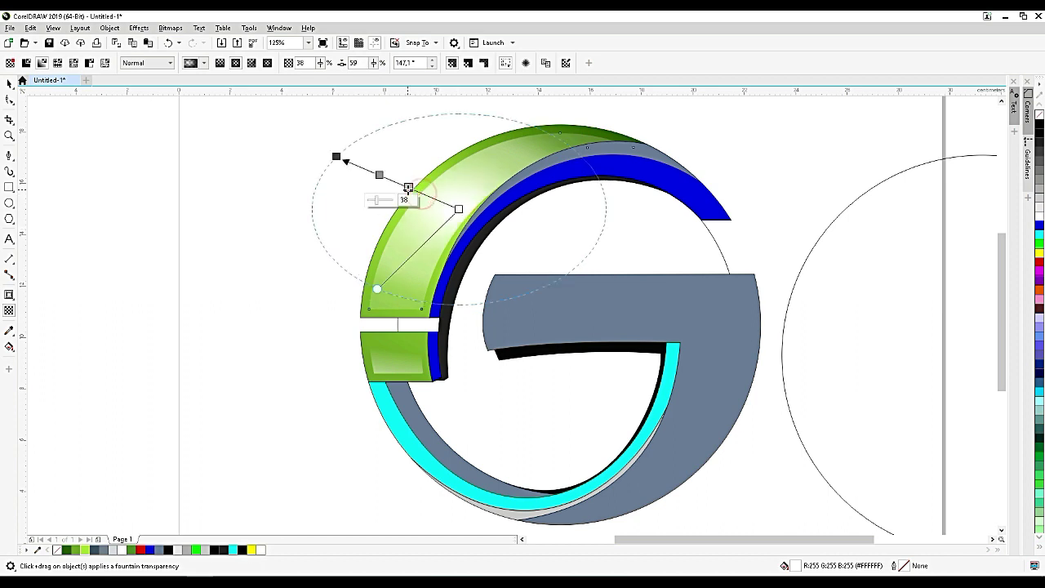
drag(336, 156, 382, 177)
drag(408, 258, 422, 243)
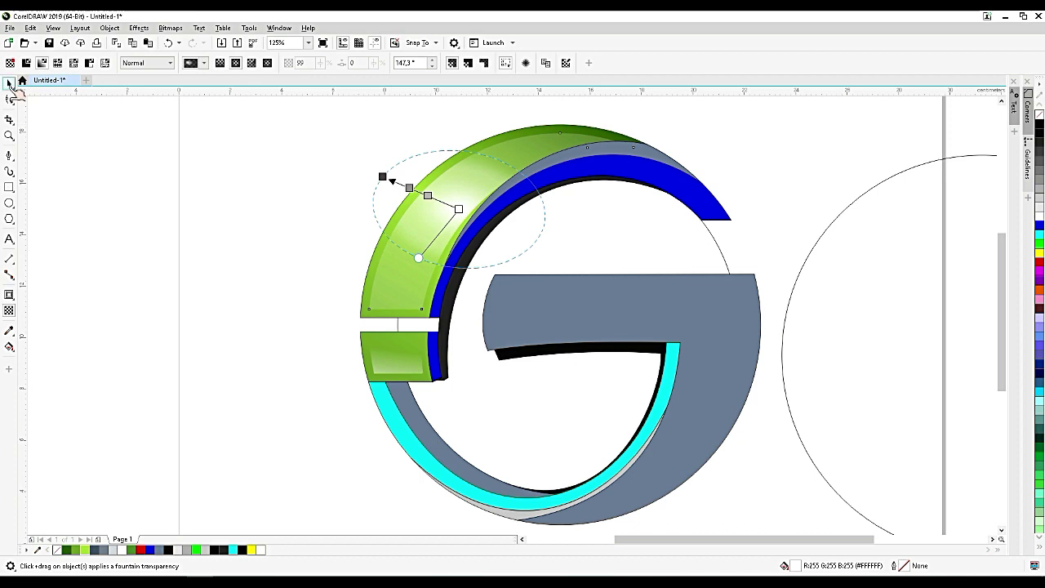
click(11, 87)
Step: Apply a linear fountain fill to the grey-blue crescent, running from its lower section to just beyond its upper right edge
scroll(163, 186, down, 3)
scroll(616, 228, up, 3)
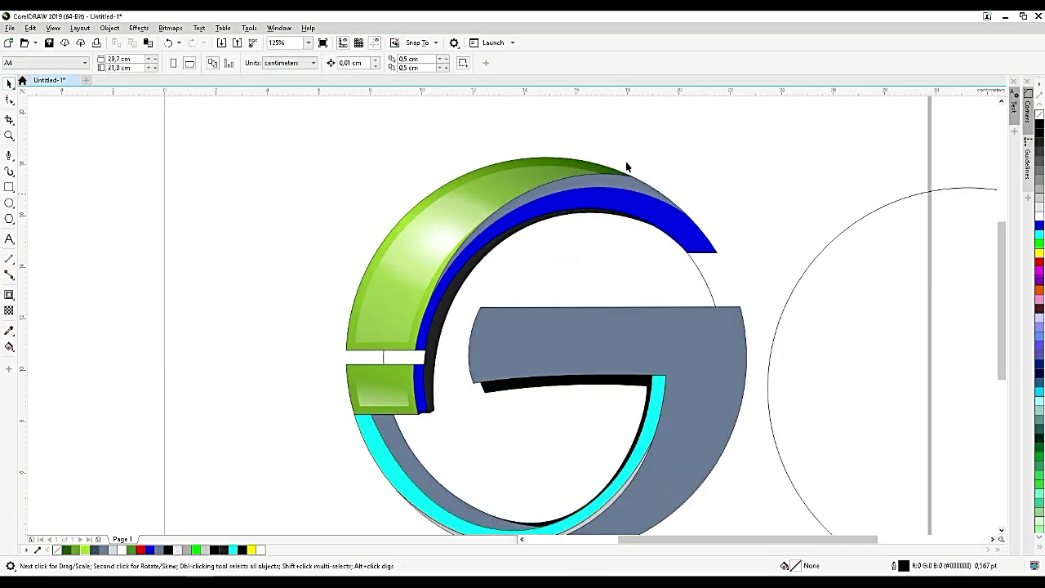
click(622, 189)
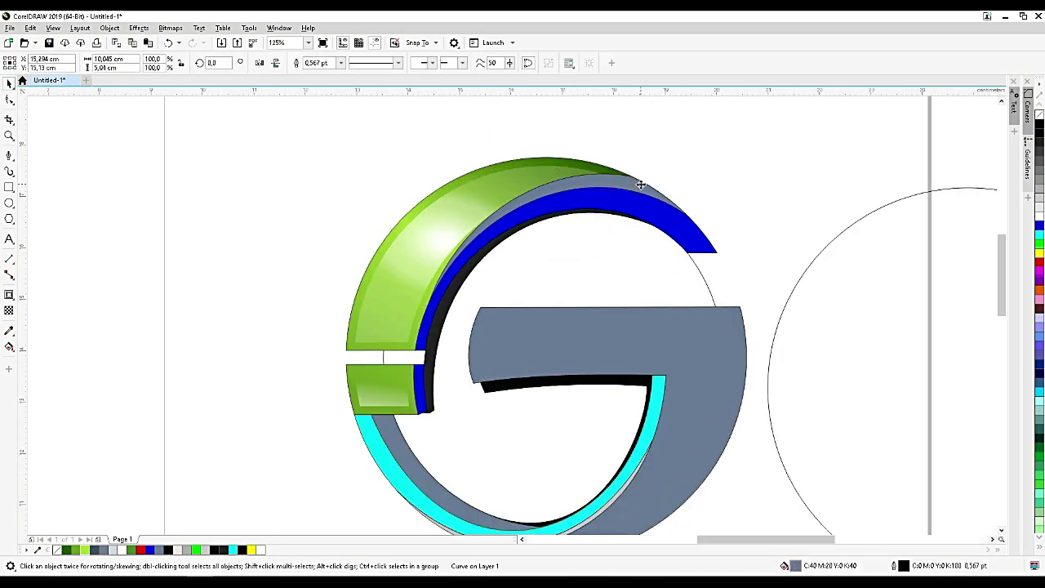
scroll(641, 183, up, 2)
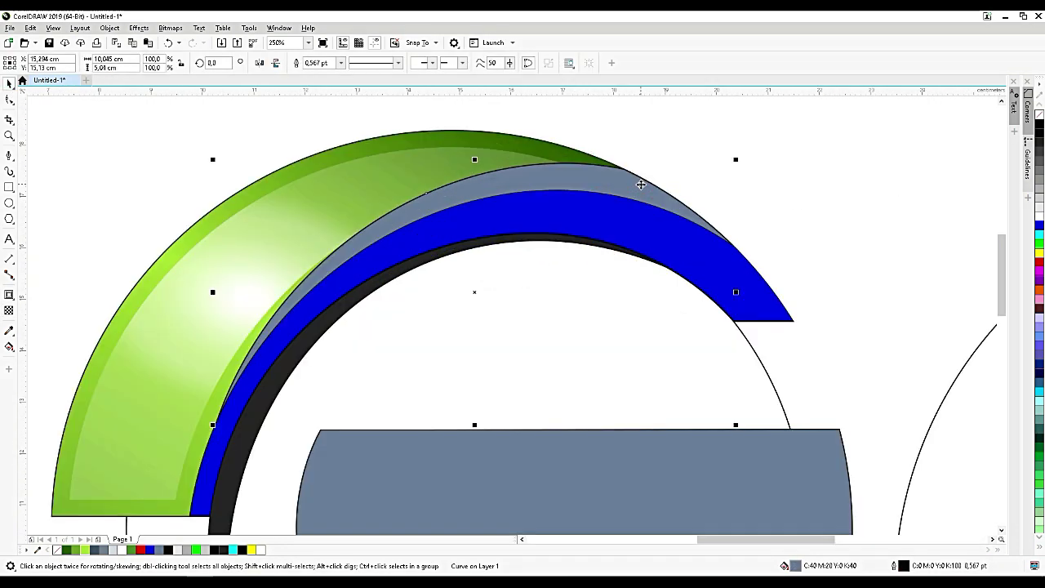
click(9, 346)
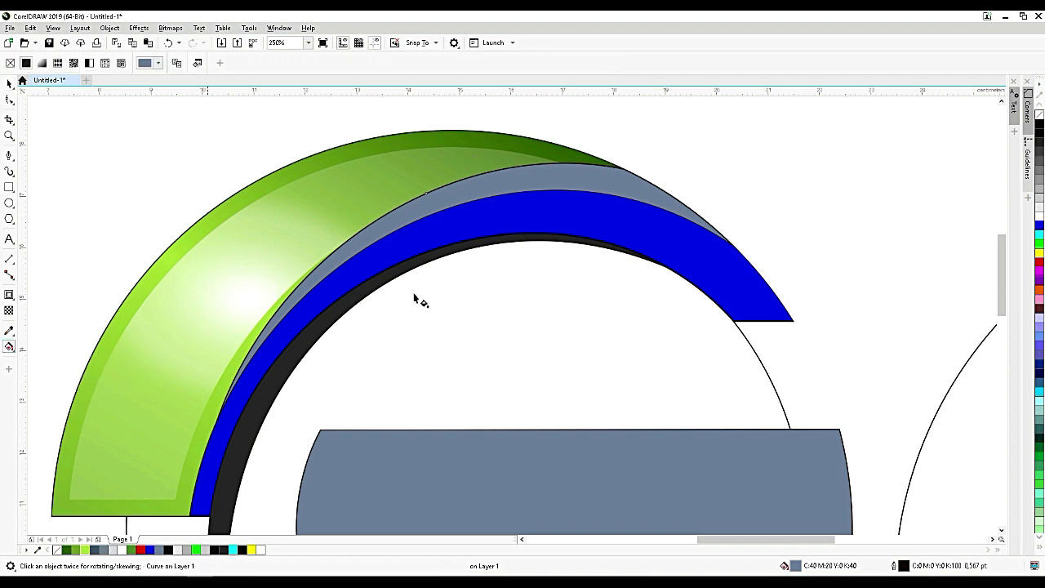
drag(303, 298, 659, 166)
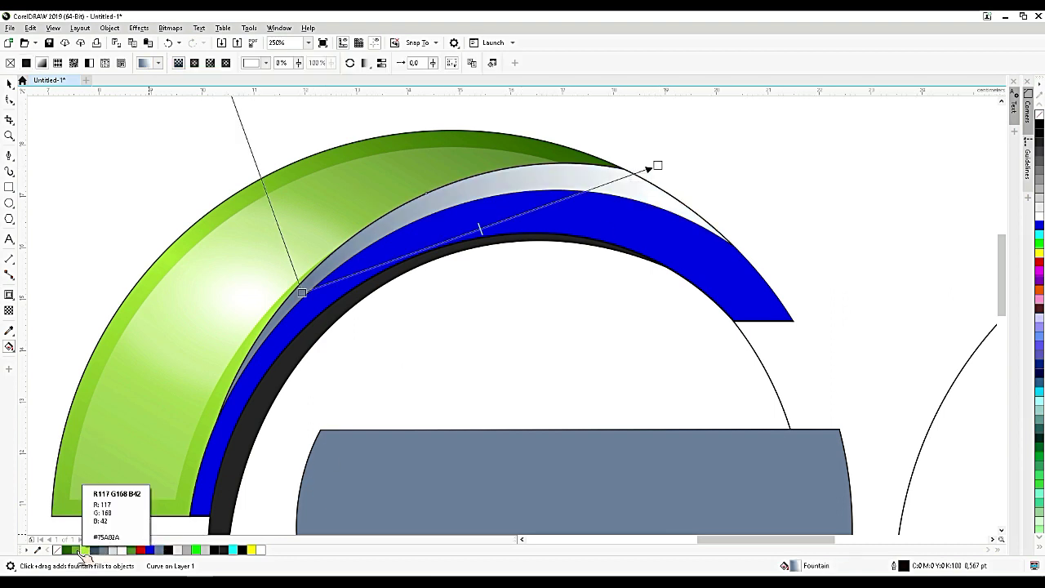
Step: Colour the crescent's fountain fill medium green at its start, white in the middle and light green at its end
drag(80, 555, 292, 302)
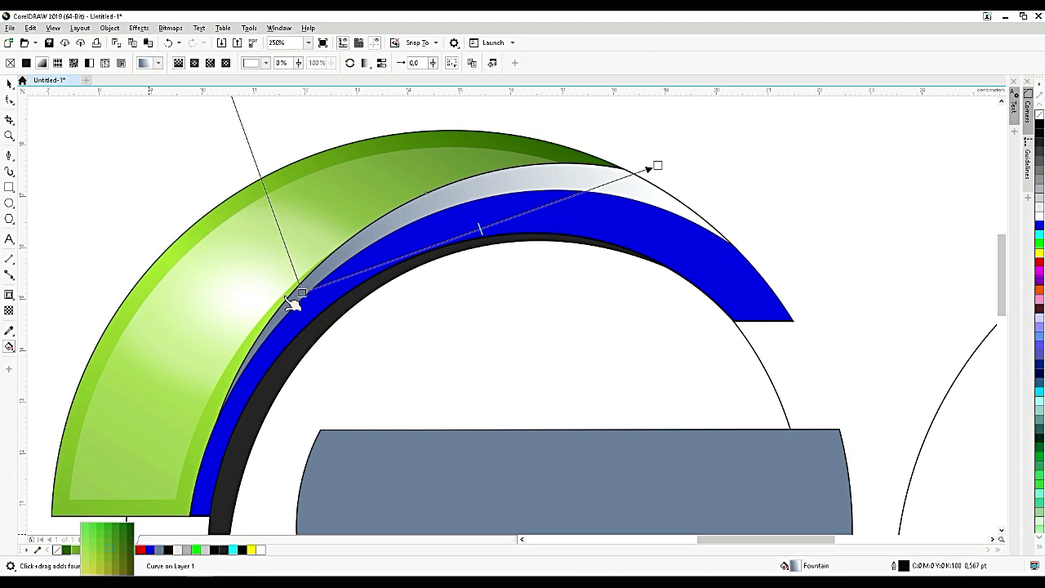
click(96, 565)
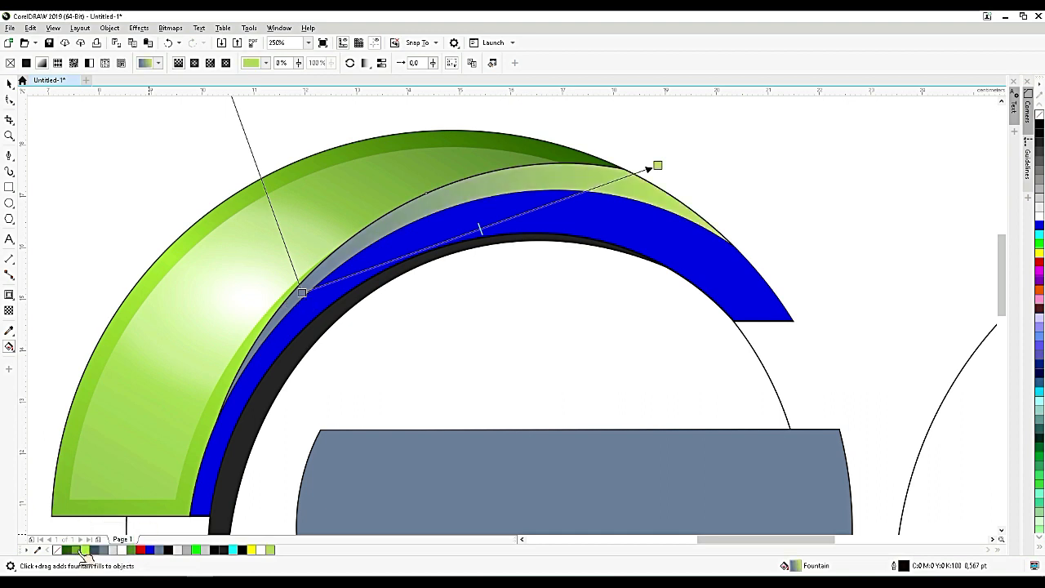
click(85, 549)
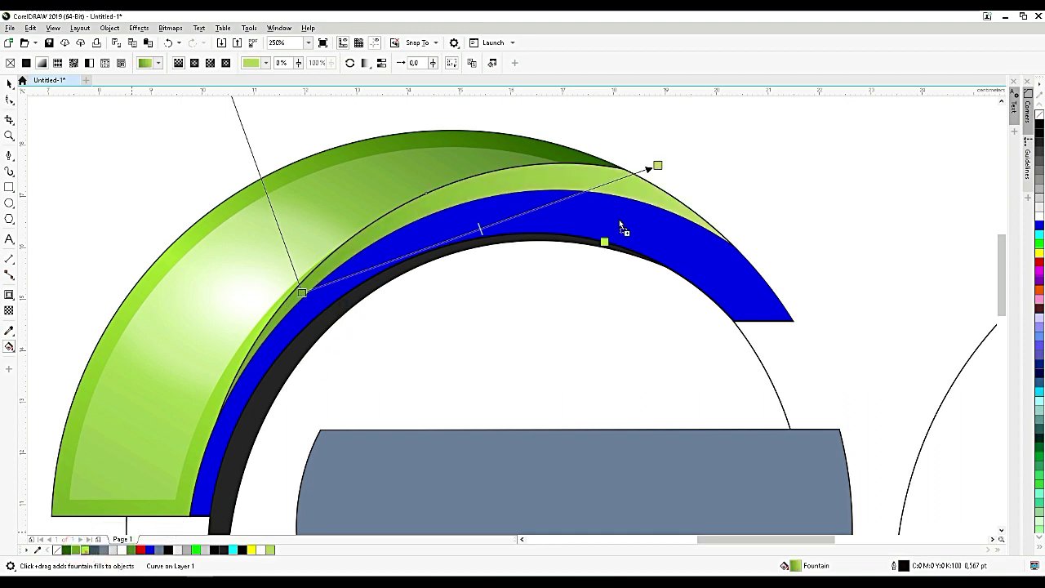
drag(660, 167, 658, 167)
drag(432, 277, 463, 235)
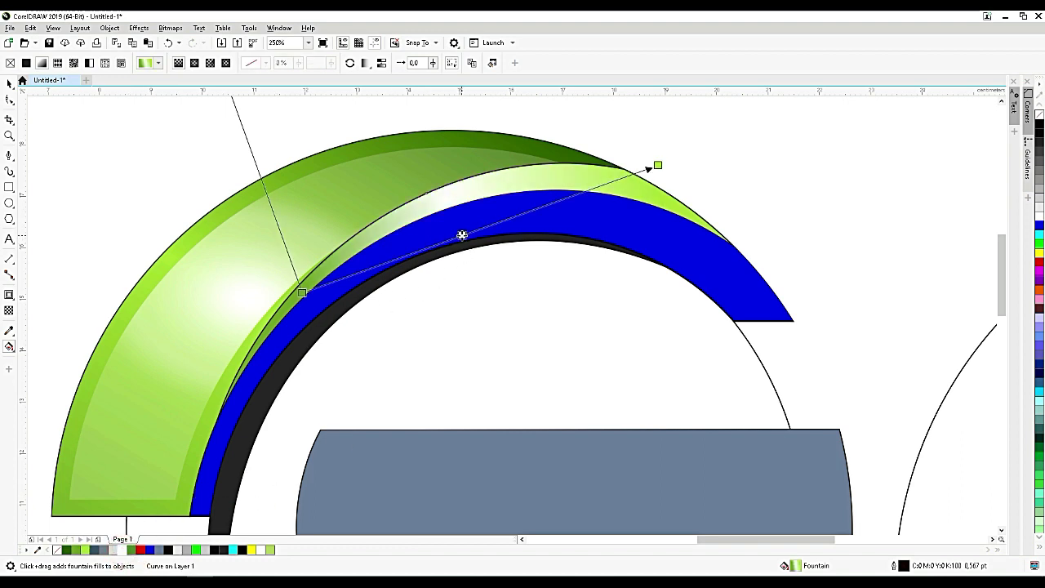
click(302, 292)
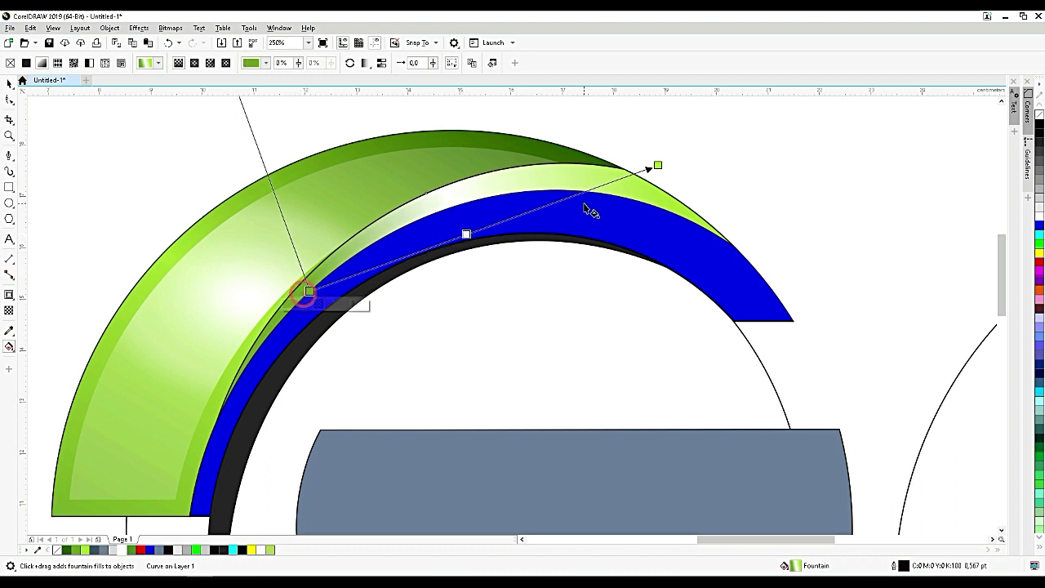
Step: Give the blue band a linear fountain fill from grey-blue at its upper right end to white at its lower end
scroll(590, 211, down, 2)
click(672, 238)
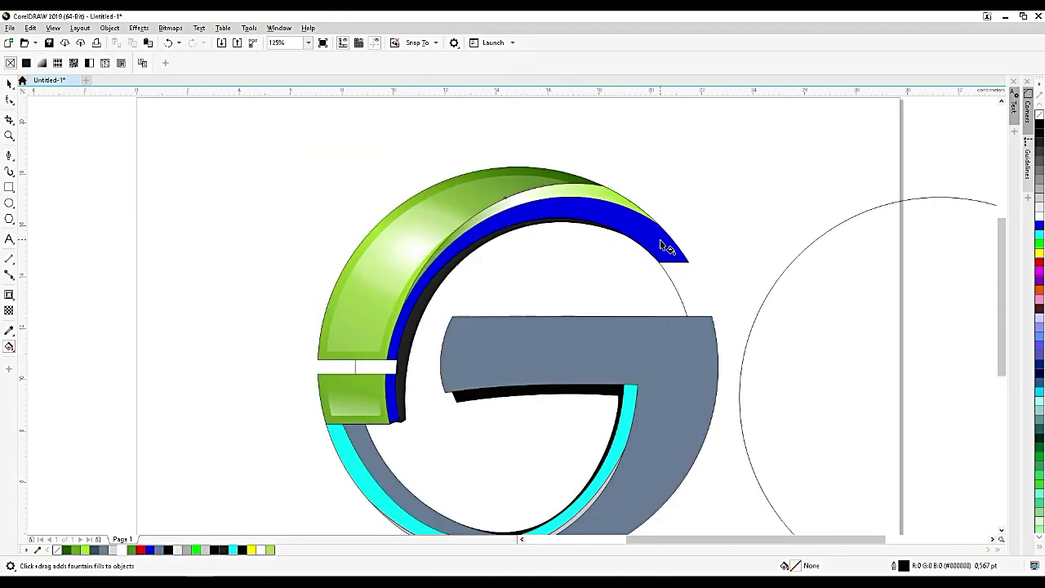
drag(672, 247, 372, 411)
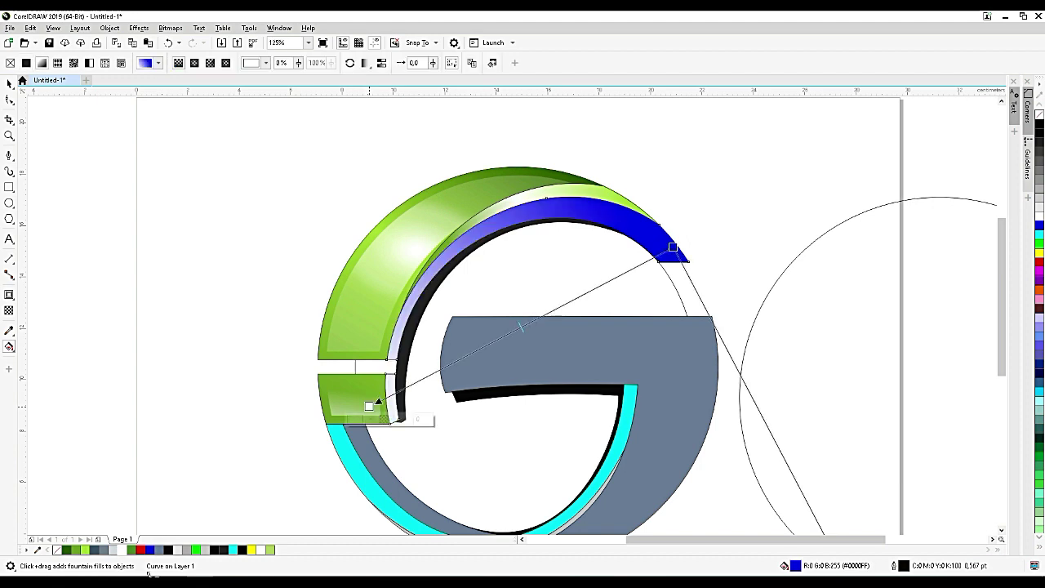
click(95, 550)
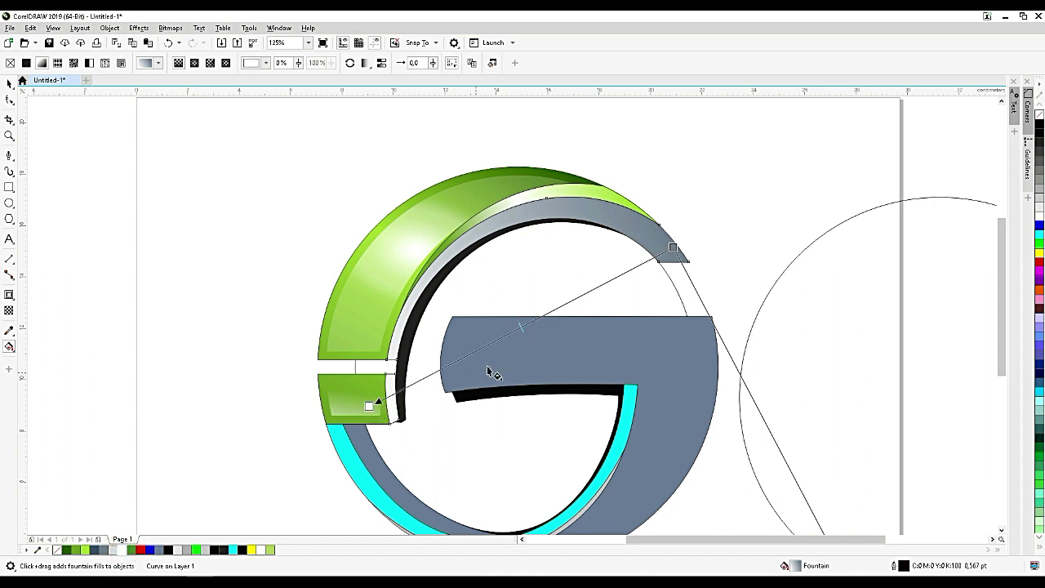
drag(557, 309, 570, 302)
click(10, 82)
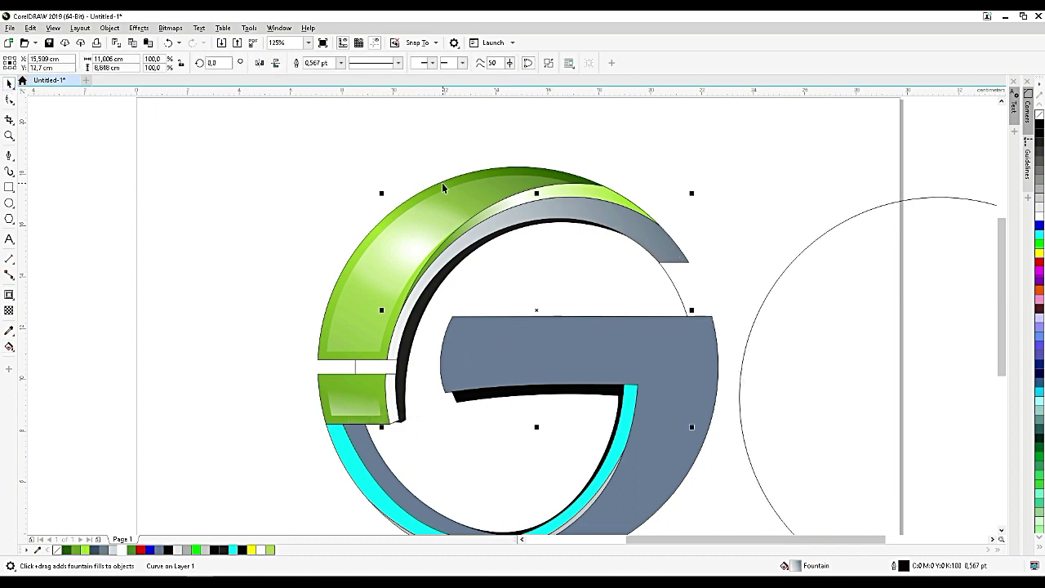
Step: Add a one-step inside contour with an offset of about 0.3 cm to the large grey-blue piece of the G
scroll(442, 182, down, 2)
scroll(529, 315, up, 2)
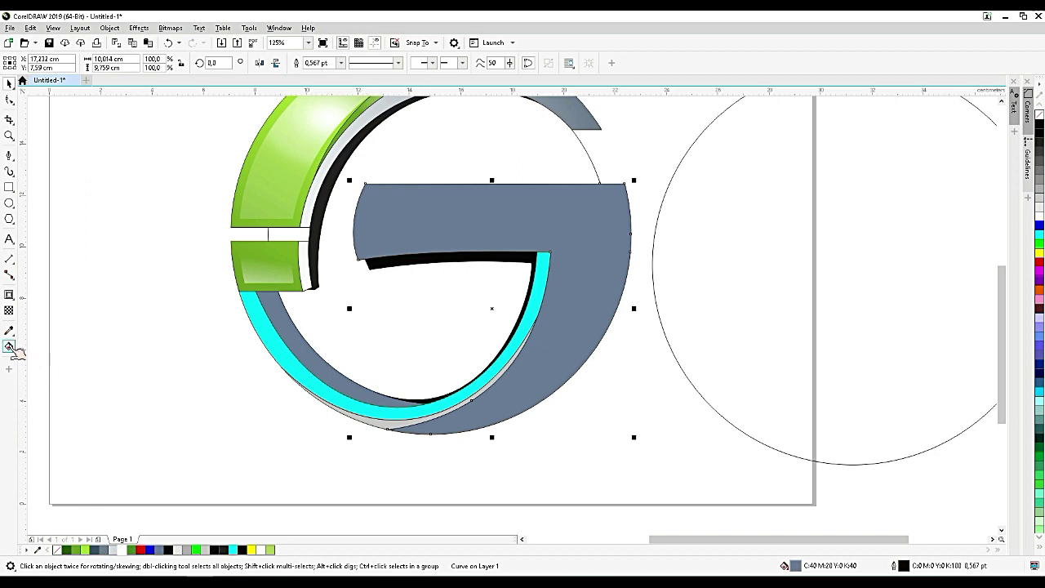
click(9, 294)
drag(506, 209, 546, 196)
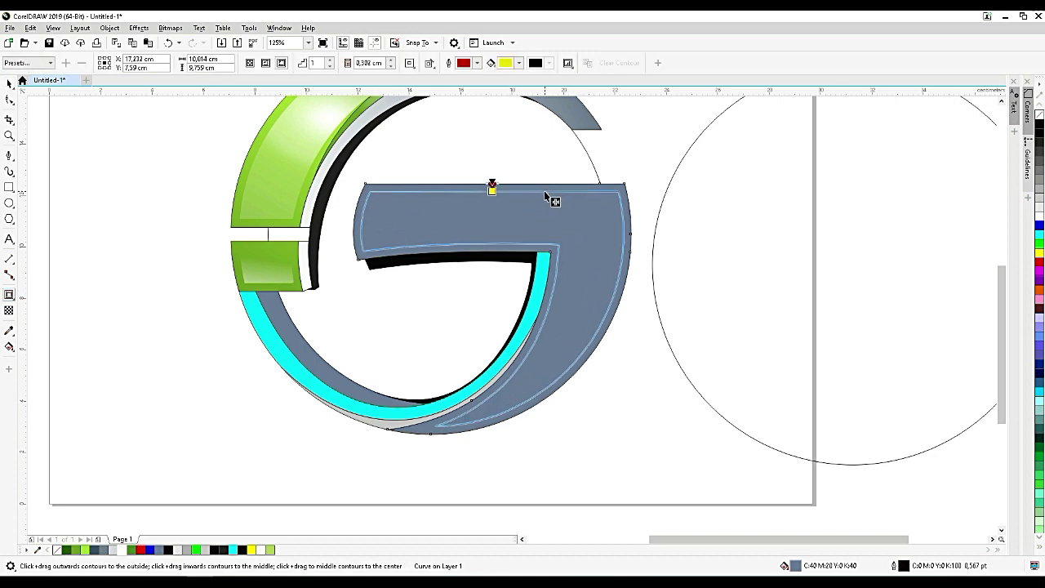
drag(546, 196, 546, 197)
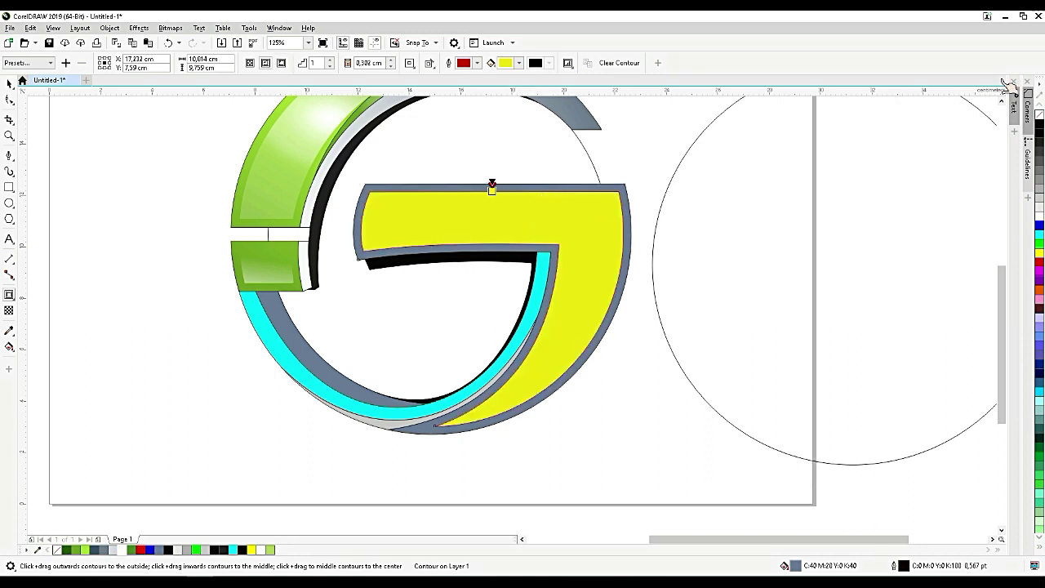
Step: Break the yellow inner contour apart from the large grey-blue piece
click(9, 83)
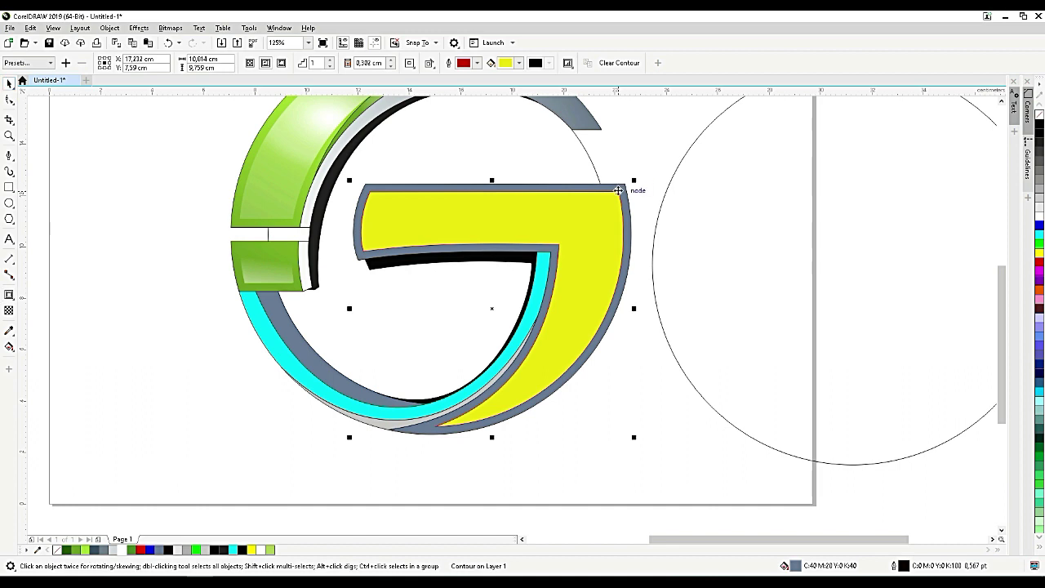
right_click(623, 191)
click(646, 315)
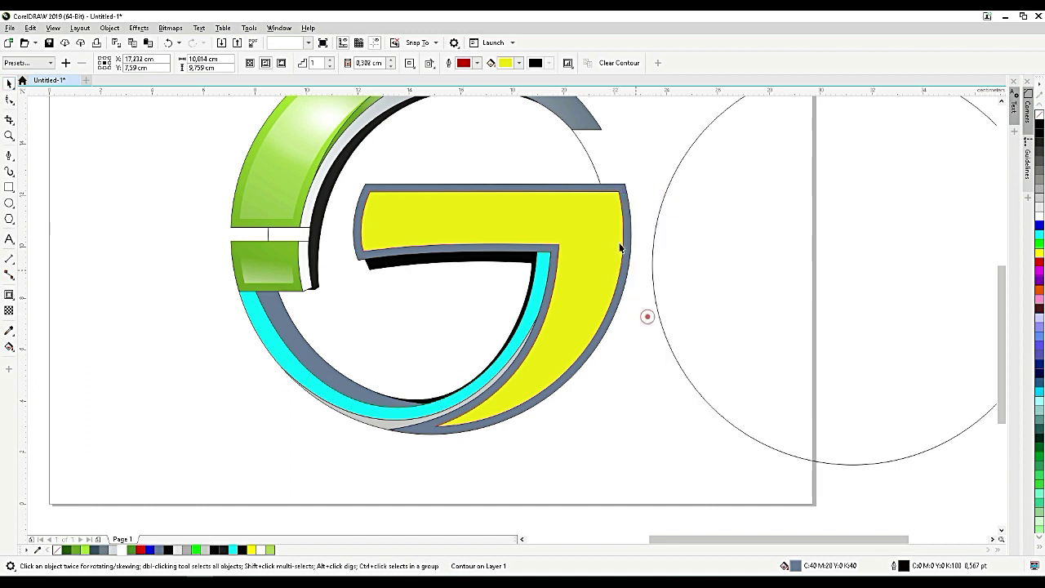
Step: Fill the detached yellow inner shape of the large G piece with white and remove its outline
click(618, 240)
right_click(618, 241)
click(657, 250)
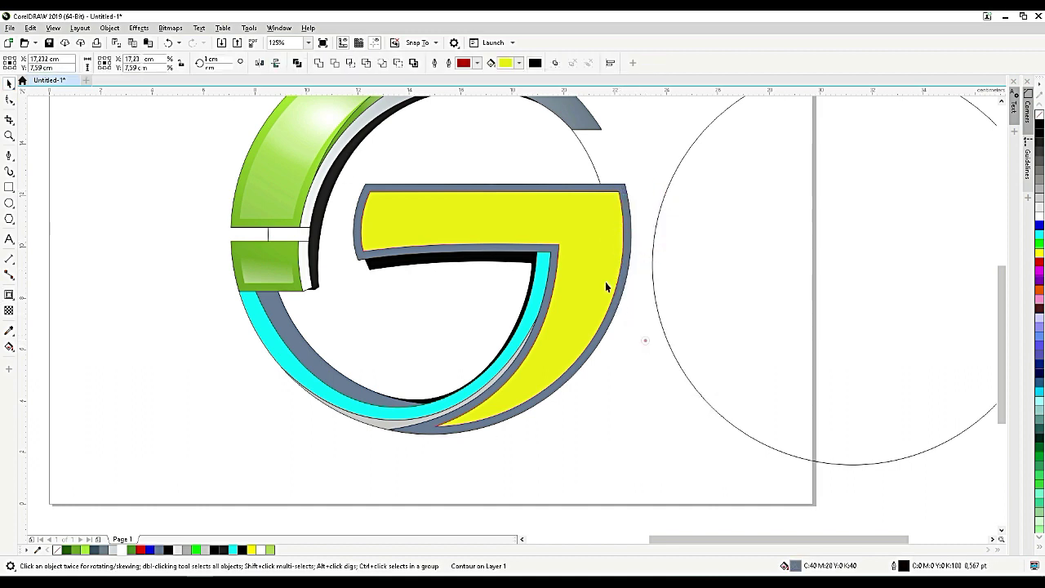
click(588, 255)
click(1040, 214)
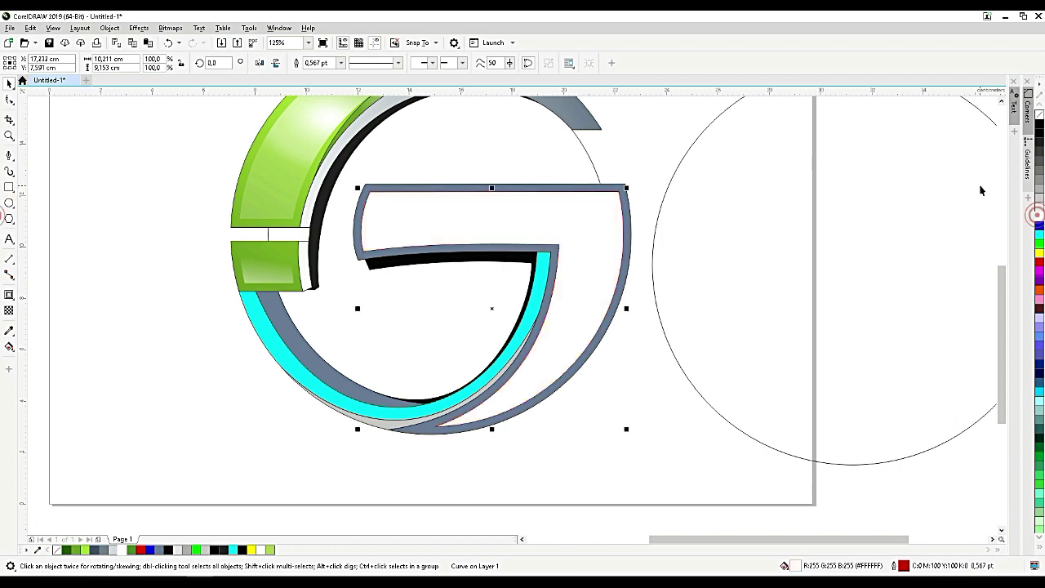
right_click(1041, 118)
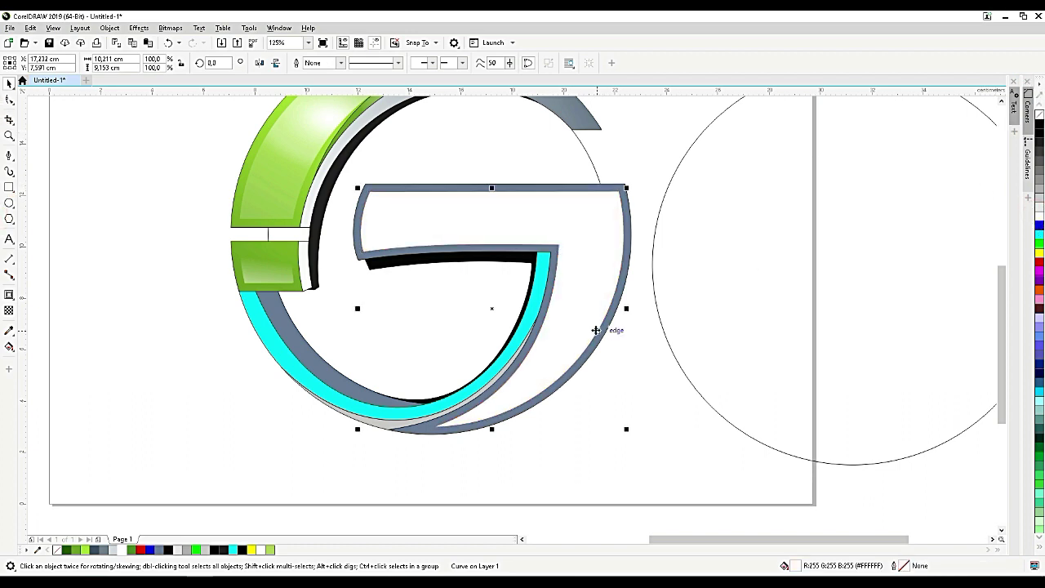
Step: Apply a linear fountain transparency to the white inner shape, most opaque at the G's lower tail and fading toward its upper bar
click(9, 310)
drag(533, 390, 579, 199)
drag(532, 391, 505, 441)
drag(579, 200, 545, 227)
click(546, 226)
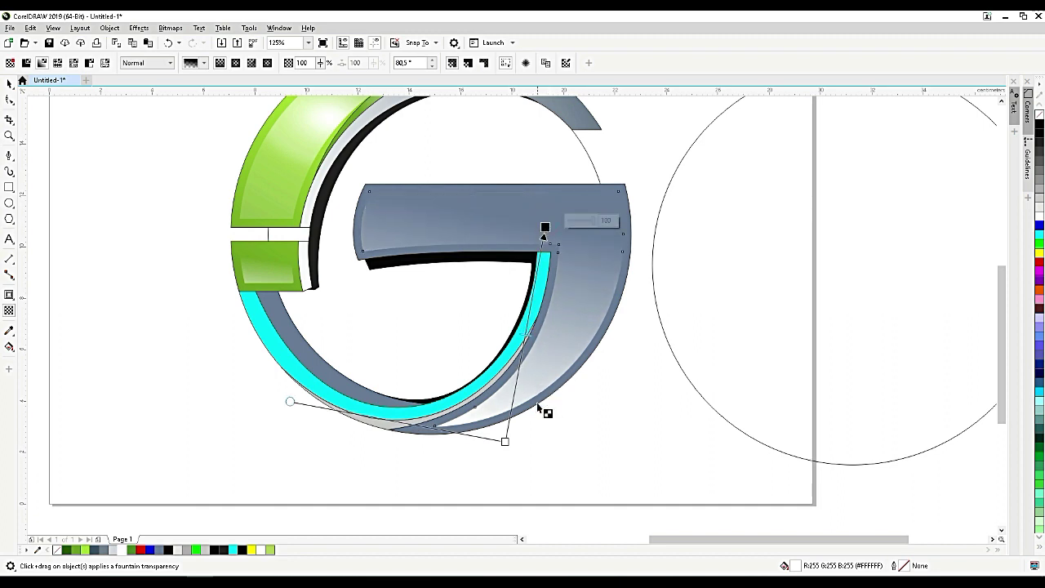
drag(505, 441, 473, 459)
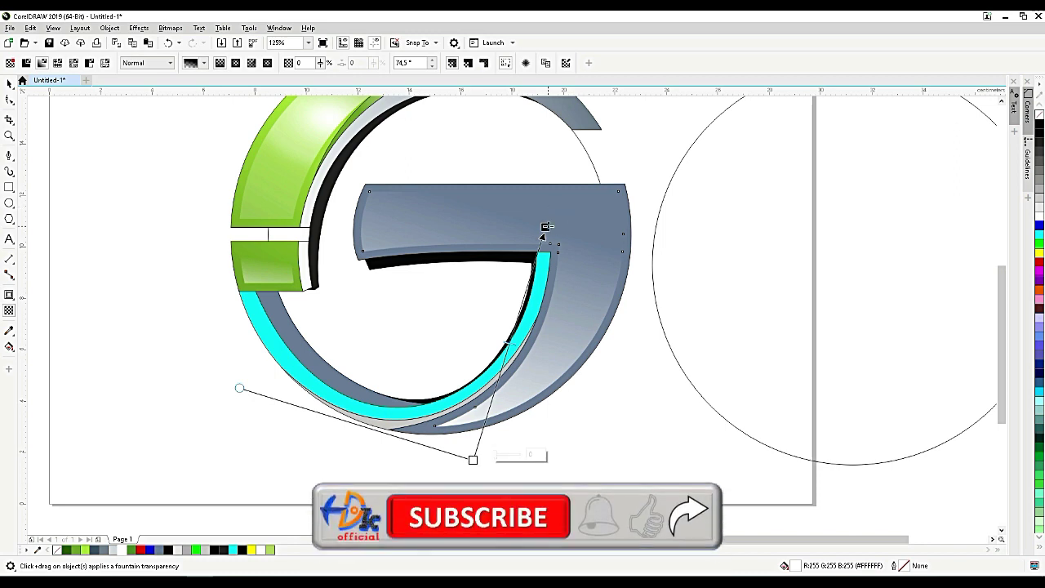
drag(547, 227, 510, 206)
drag(217, 423, 222, 450)
click(220, 450)
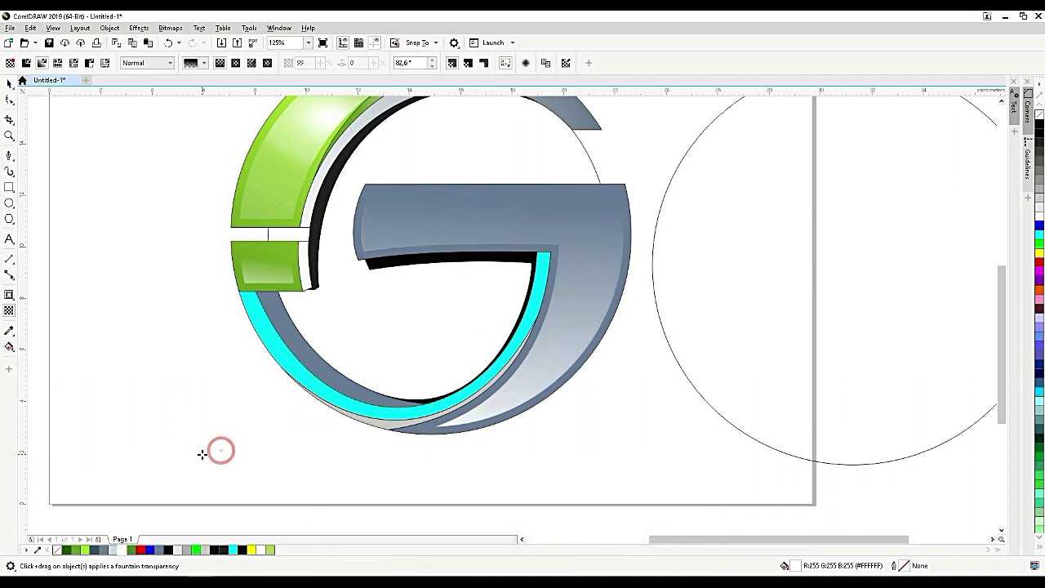
Step: Give the large grey-blue G piece a linear fountain fill from dark green at its left end to light green at its right
click(9, 83)
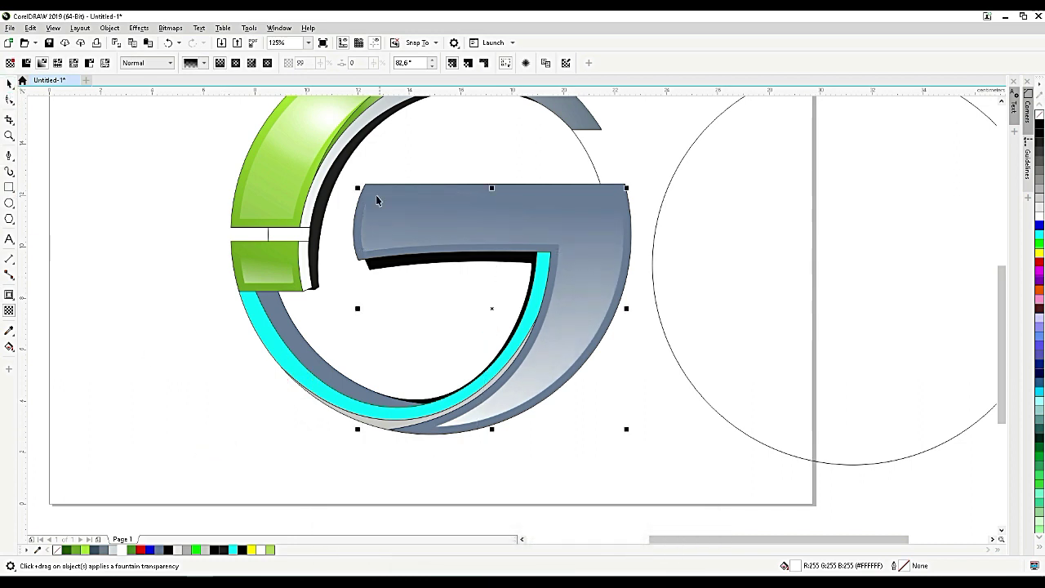
click(358, 248)
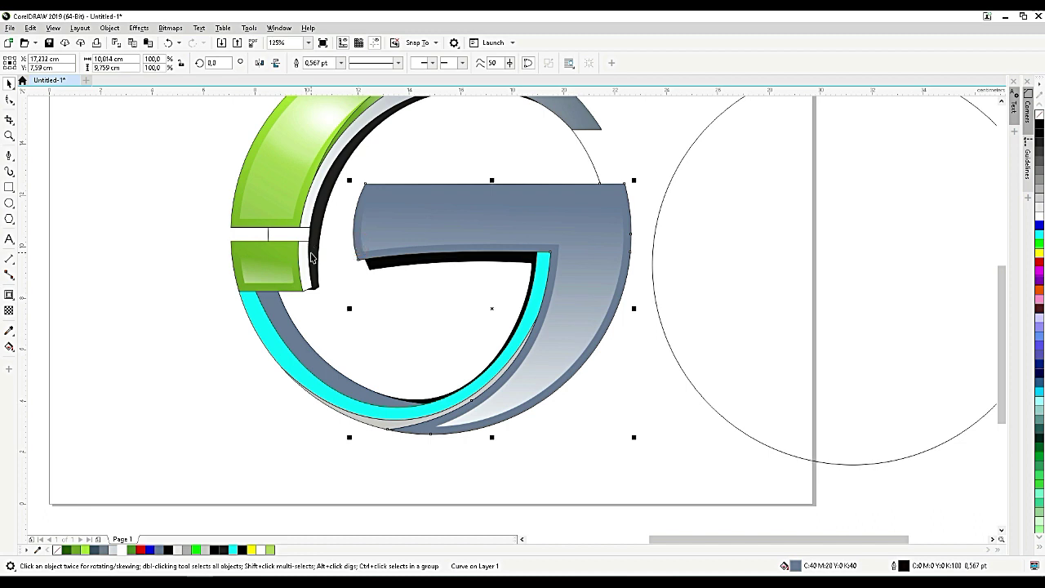
click(9, 346)
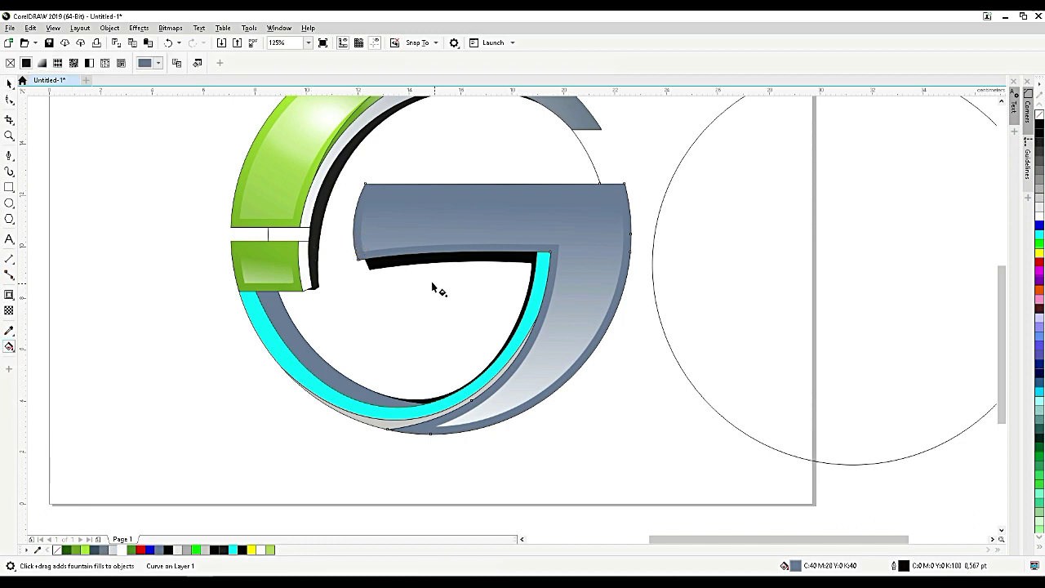
drag(360, 254, 620, 260)
drag(70, 550, 622, 259)
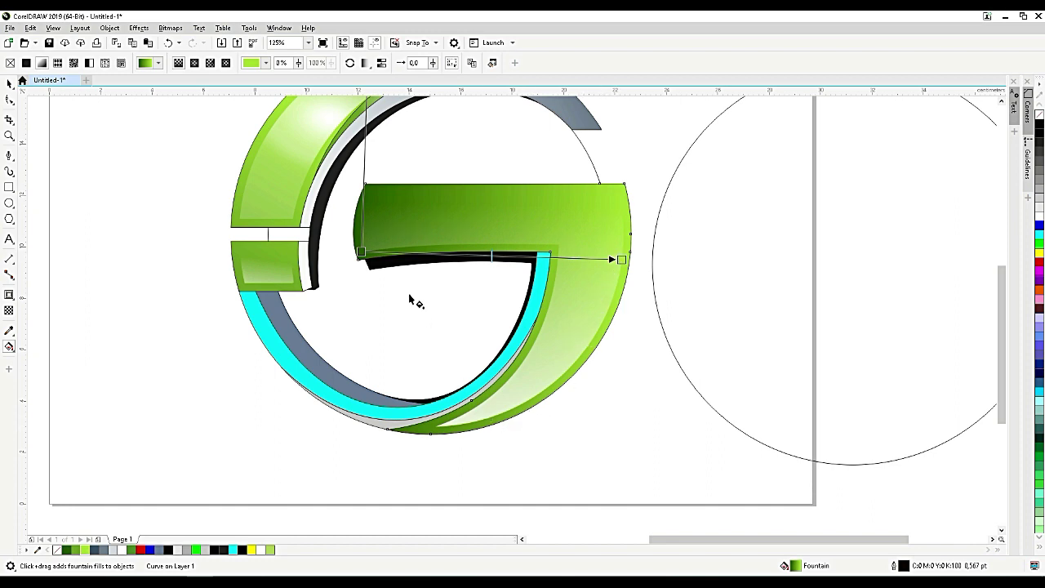
drag(360, 254, 376, 261)
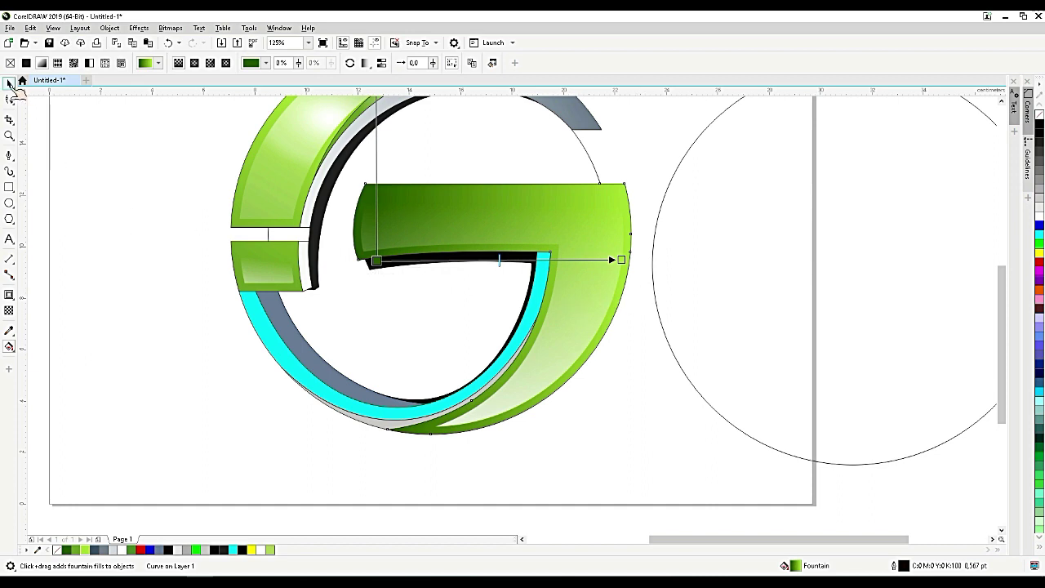
Step: Give the cyan band a linear fountain fill from black near its upper right end to light grey at its lower left
click(10, 84)
click(354, 411)
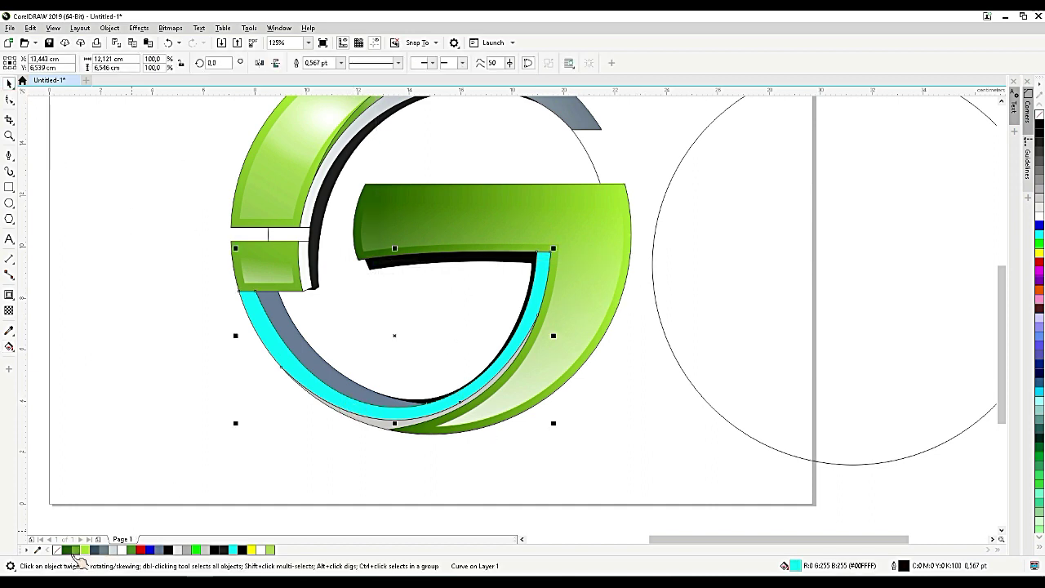
click(9, 346)
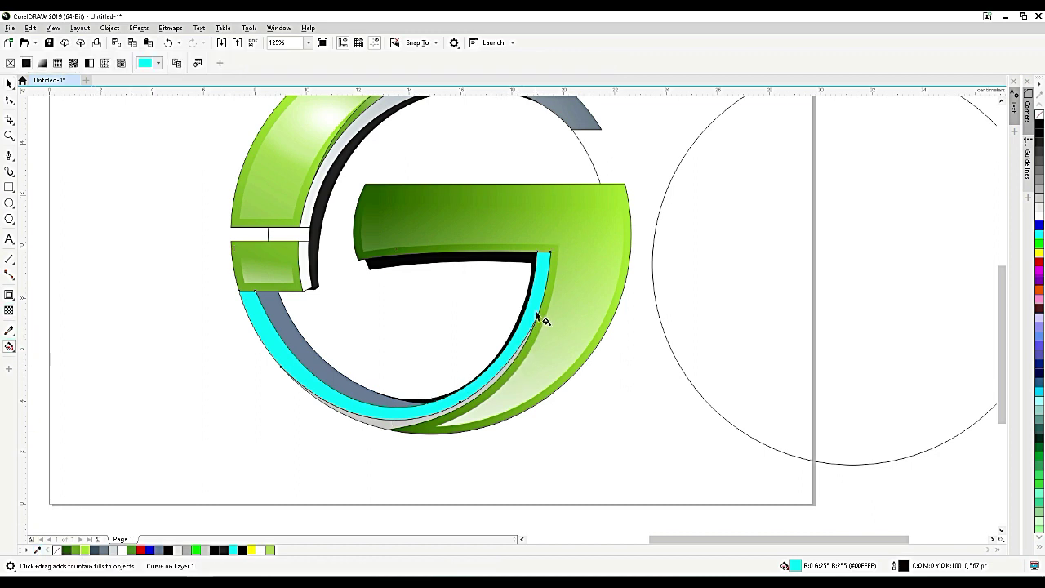
drag(536, 297, 278, 353)
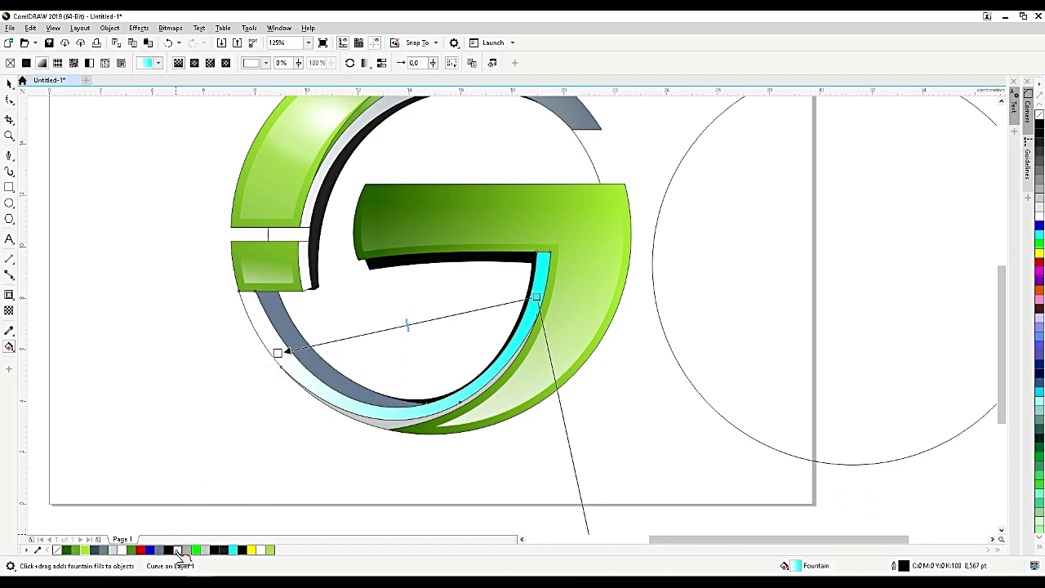
drag(222, 550, 554, 287)
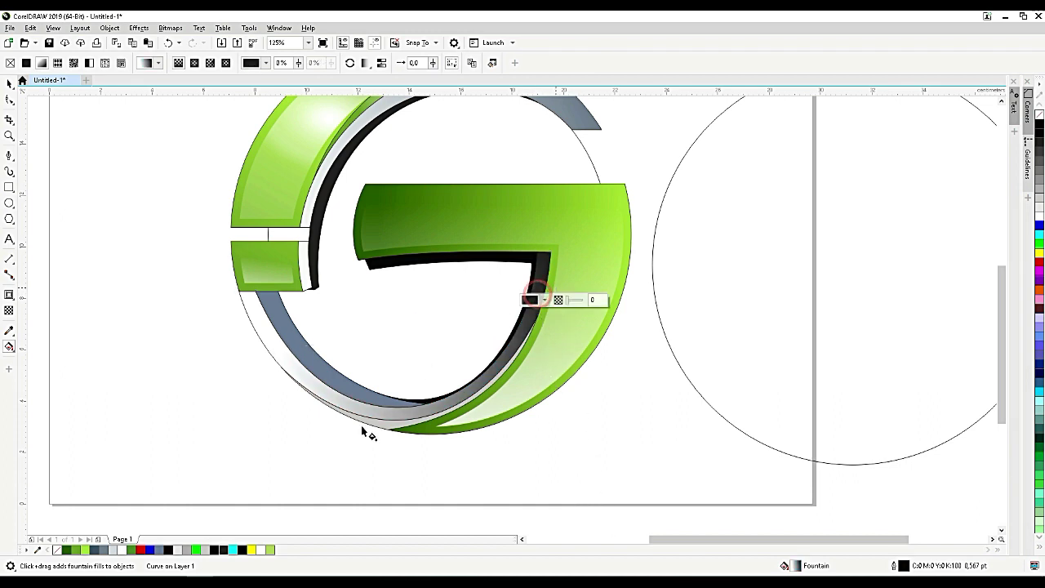
drag(186, 551, 279, 352)
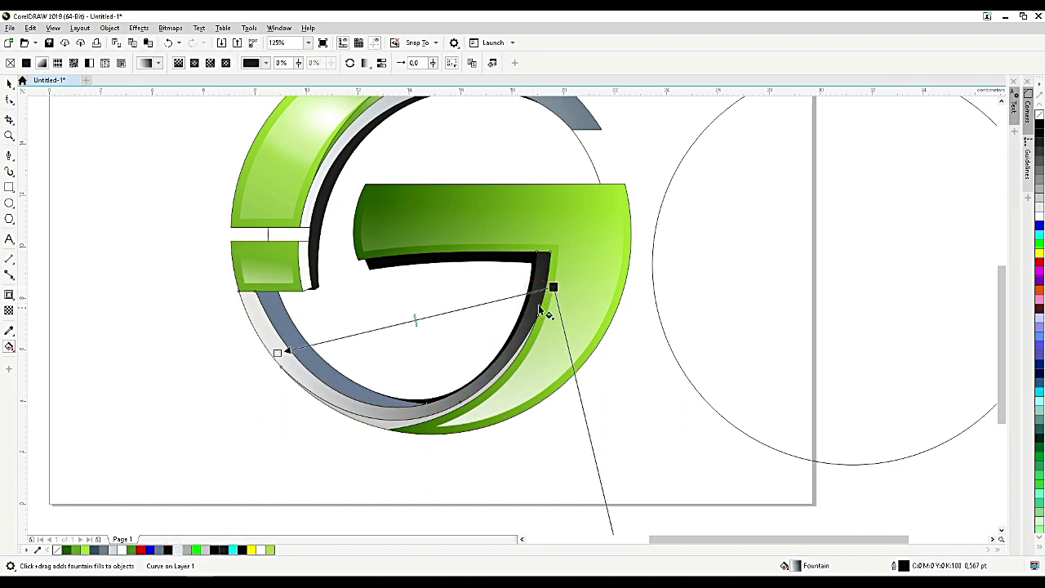
drag(554, 286, 593, 272)
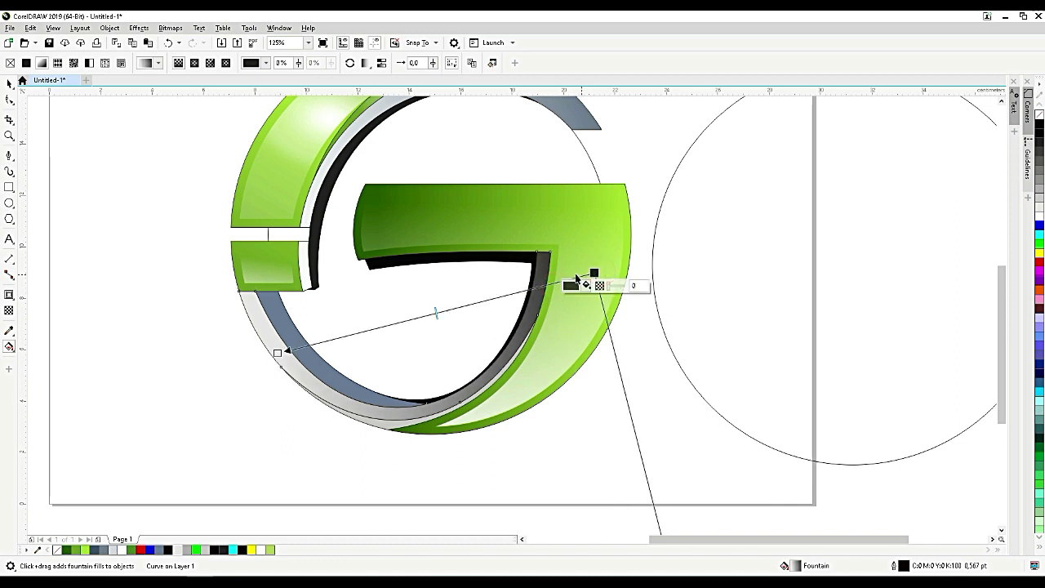
Step: Give the thin light-grey sliver under the band a linear fountain fill with dark green at both ends and light green in the middle
click(410, 426)
scroll(396, 429, up, 2)
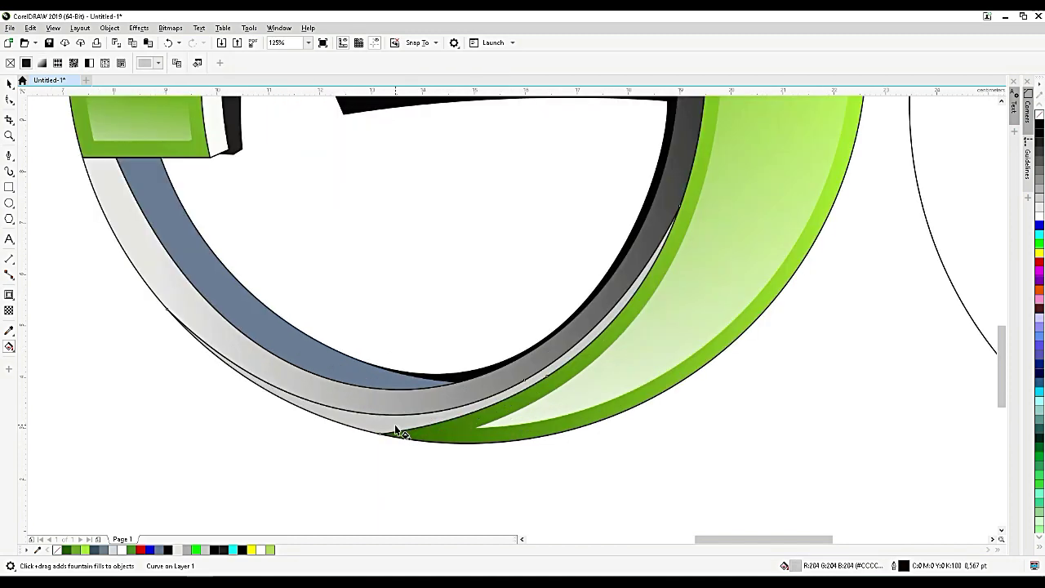
drag(248, 391, 650, 338)
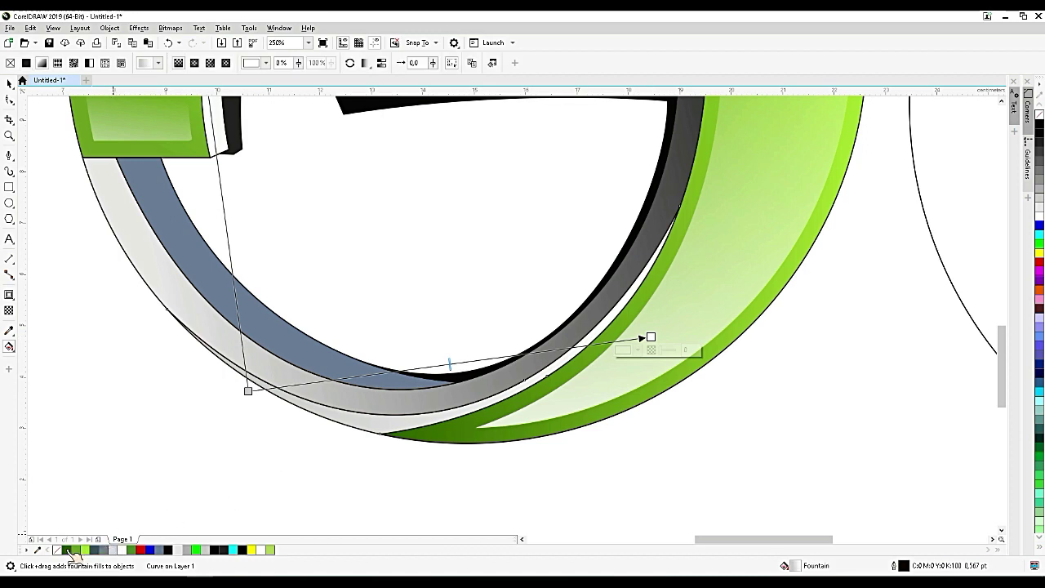
drag(69, 550, 249, 391)
drag(83, 549, 441, 367)
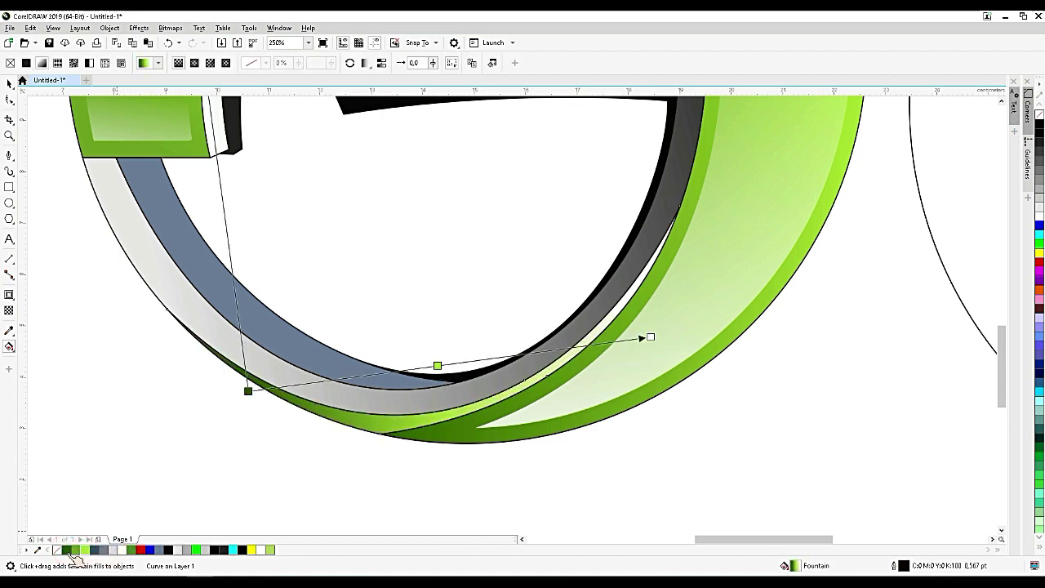
drag(72, 552, 651, 337)
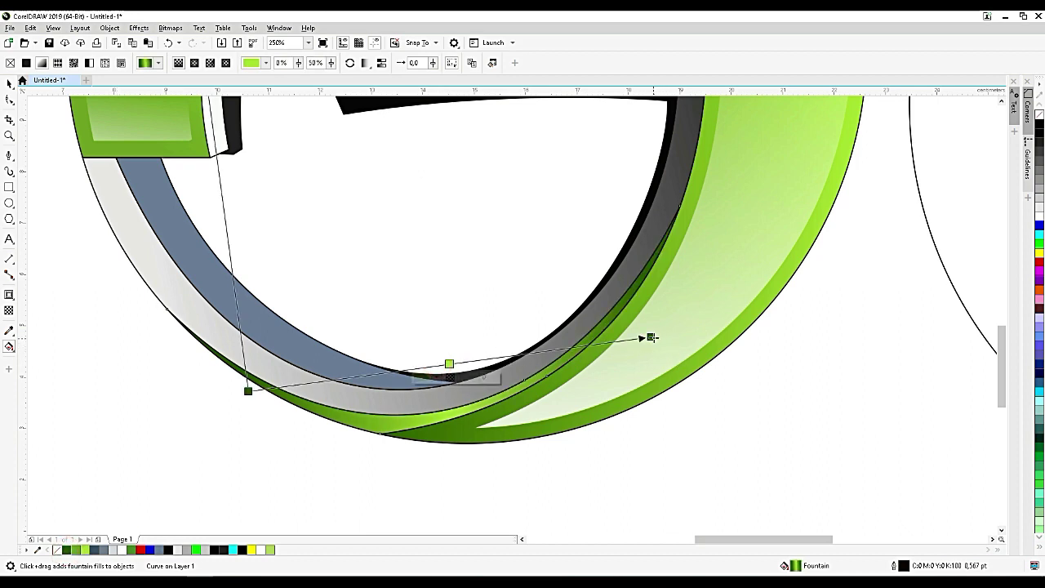
click(651, 338)
drag(704, 322, 700, 324)
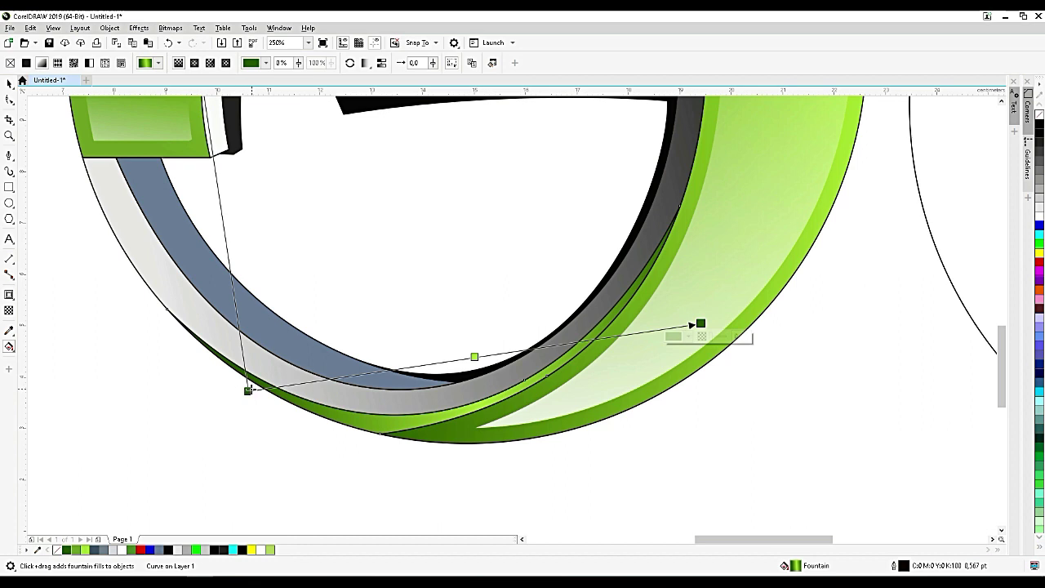
click(249, 389)
Step: Fill the grey-blue inner crescent at the G's lower left with solid white
click(256, 321)
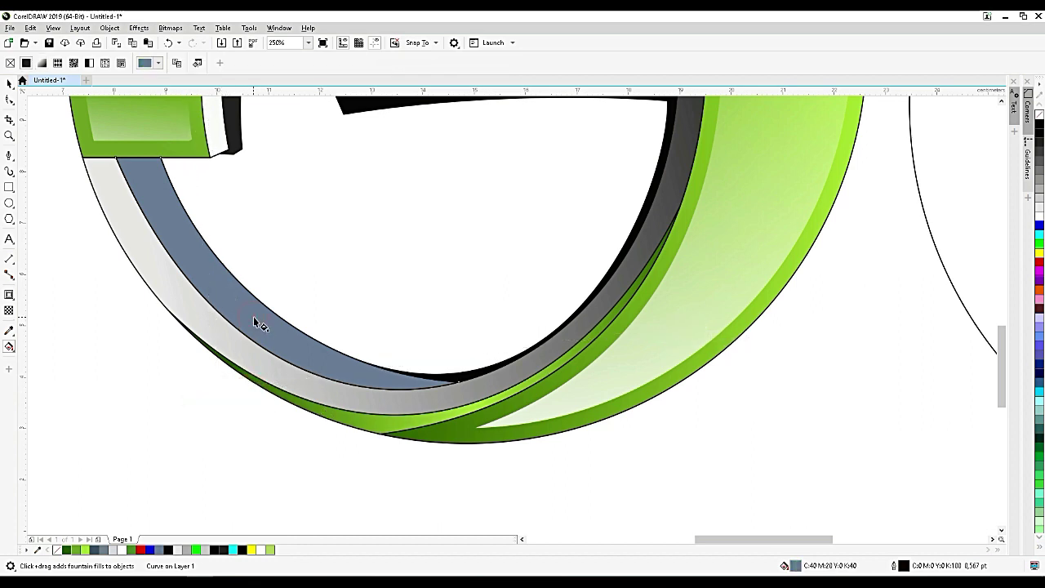
click(121, 550)
click(102, 550)
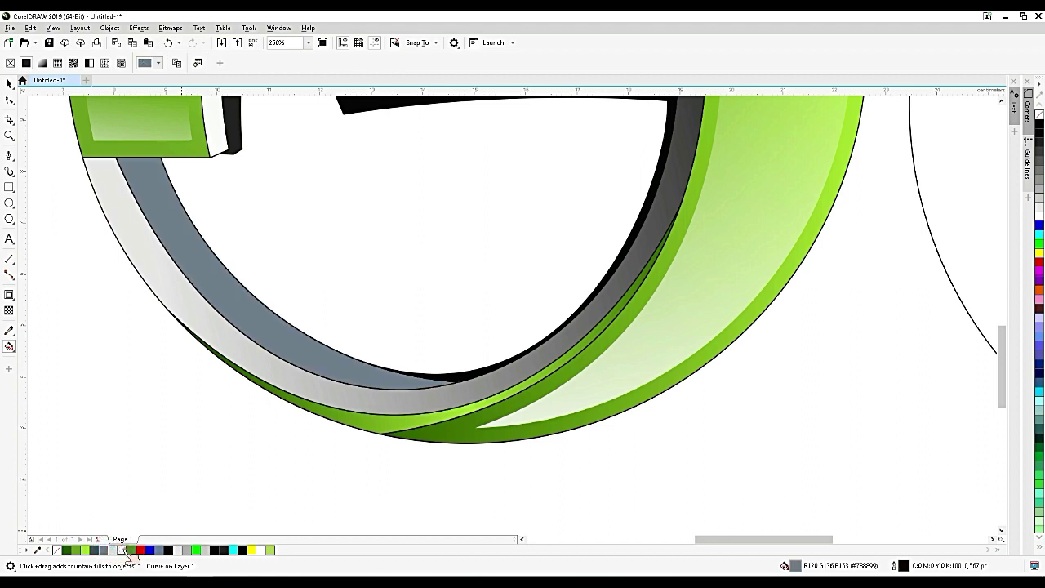
click(124, 550)
Step: Remove the outlines from the G's segments and move the spare circle farther to the right, off the page
scroll(422, 467, down, 2)
scroll(448, 426, down, 2)
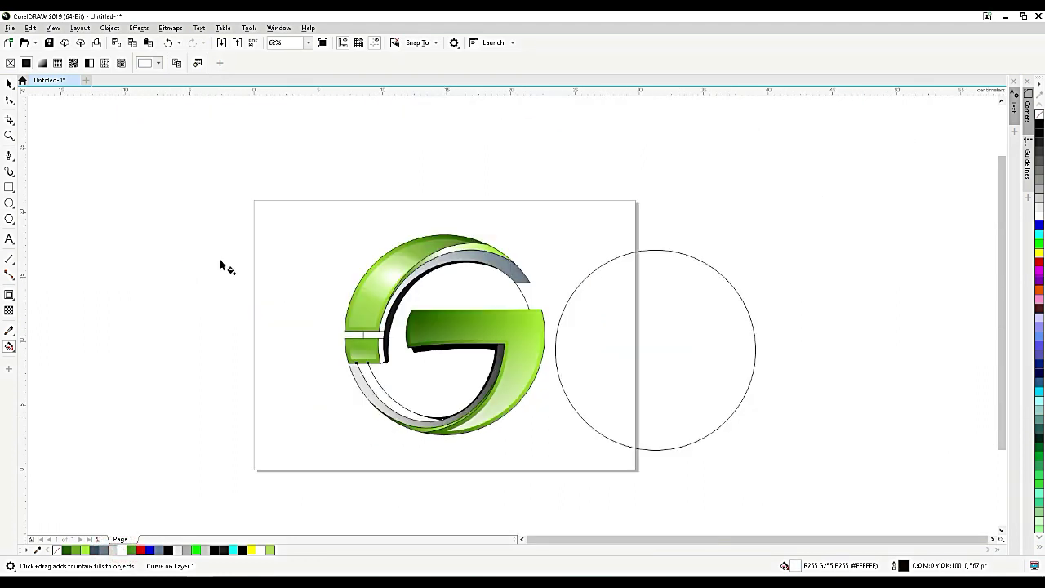
click(8, 82)
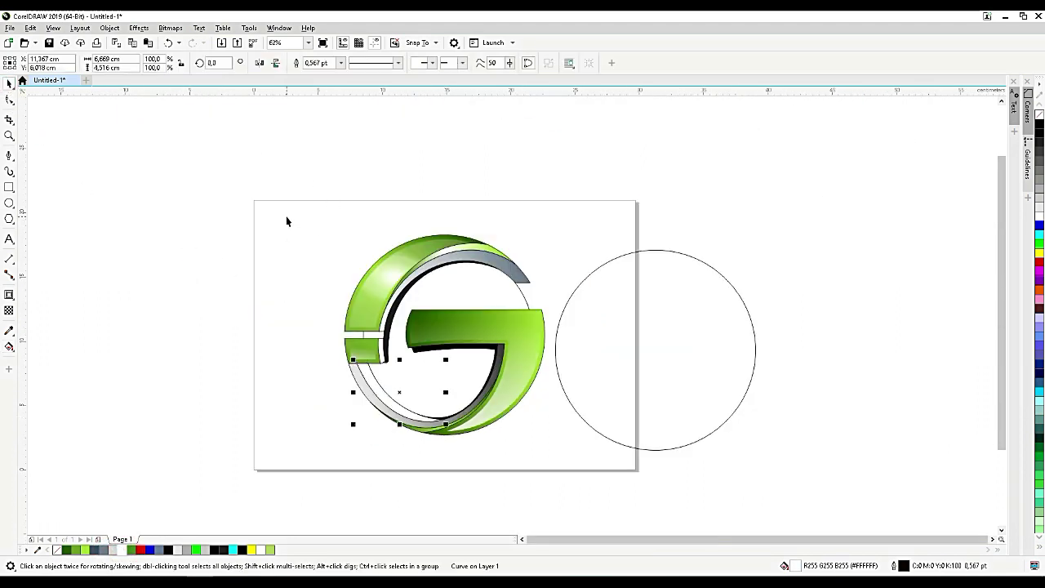
drag(288, 218, 545, 382)
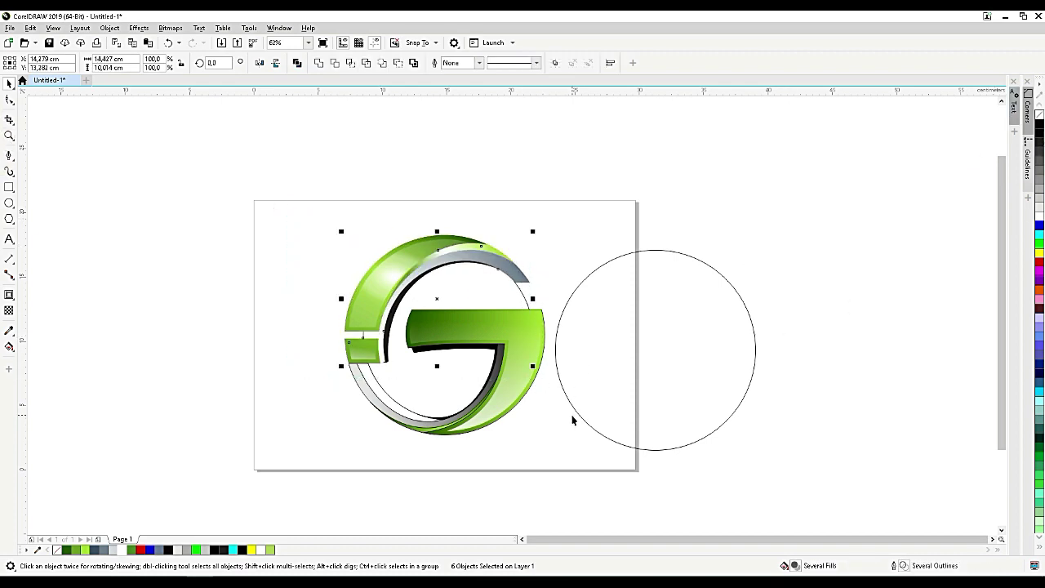
drag(582, 494, 304, 292)
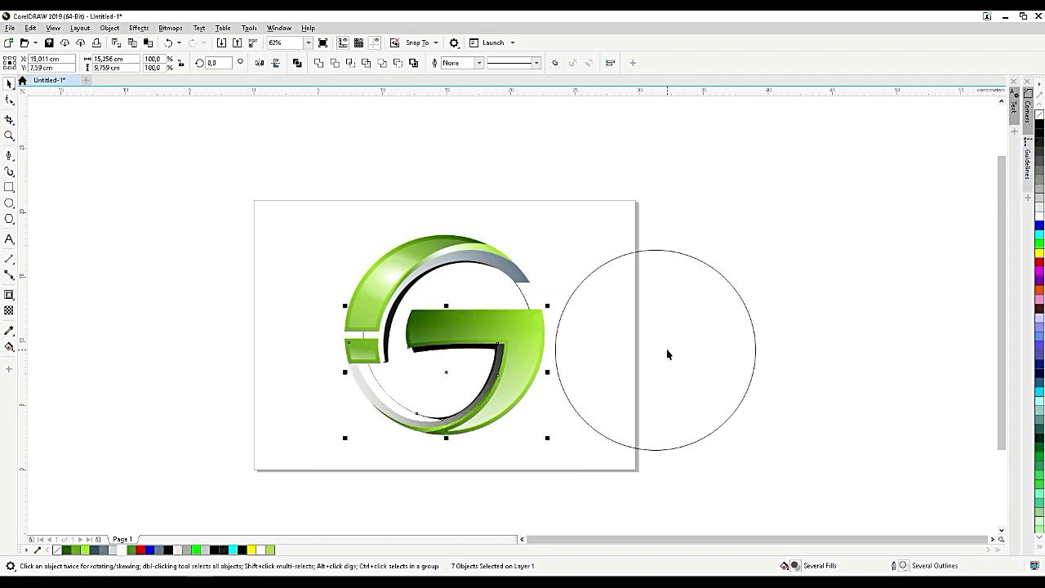
drag(667, 353, 851, 352)
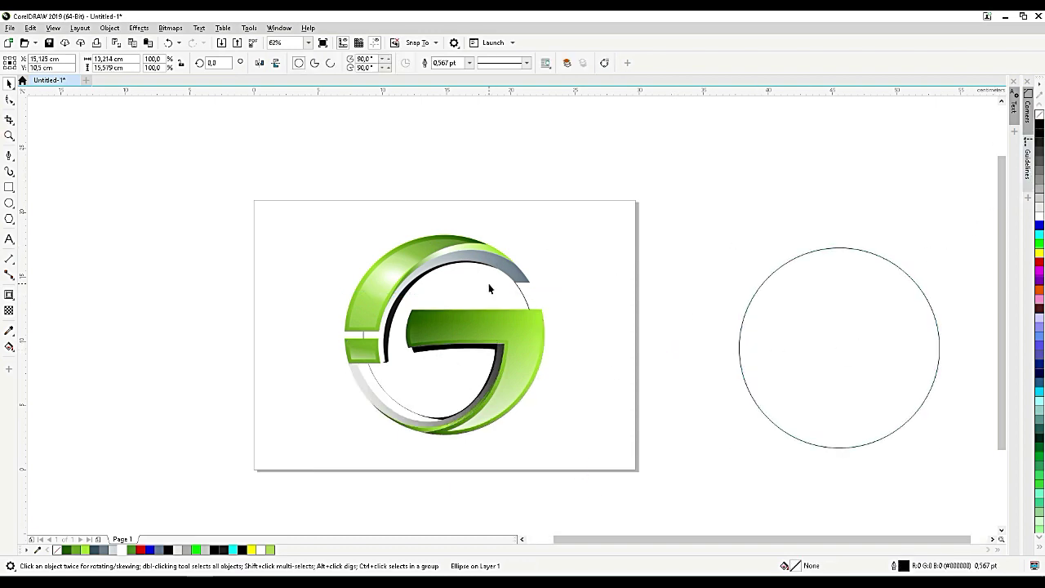
Step: Give the circle behind the G a linear fountain fill from black at its bottom to white at its top
click(489, 286)
scroll(478, 290, up, 2)
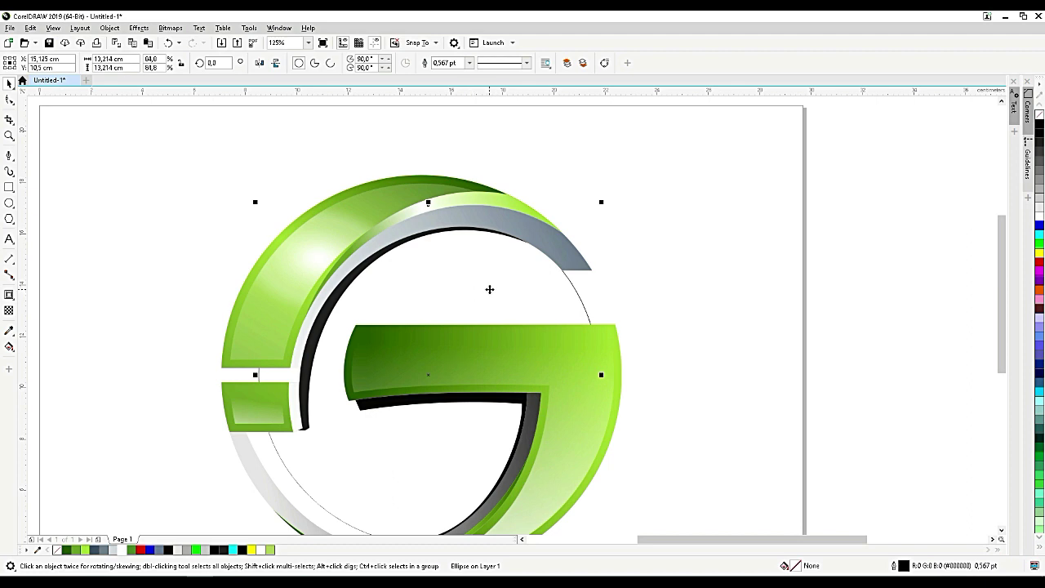
click(9, 347)
click(74, 344)
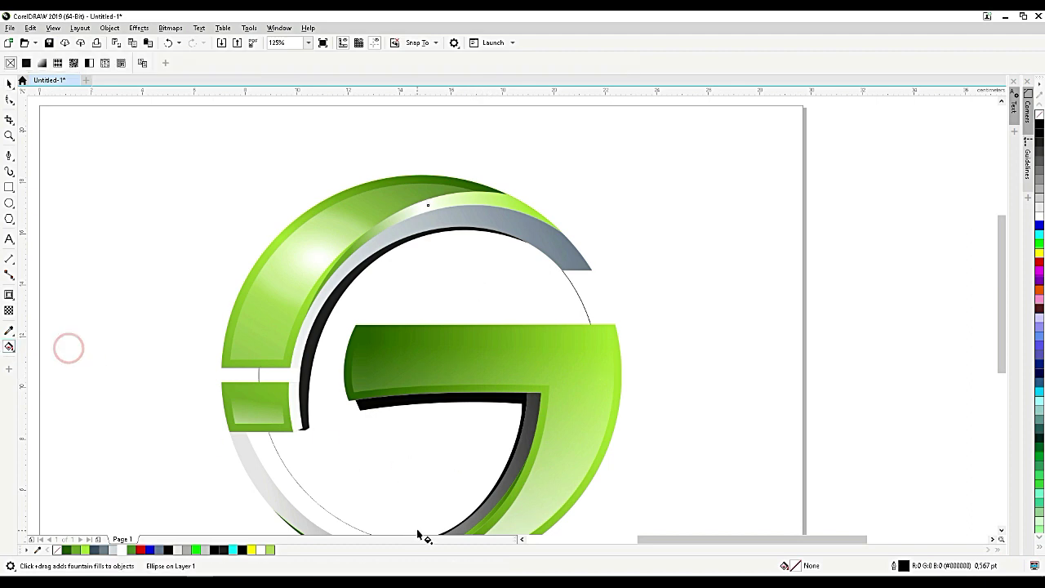
drag(417, 528, 462, 233)
scroll(544, 178, down, 2)
scroll(490, 238, up, 2)
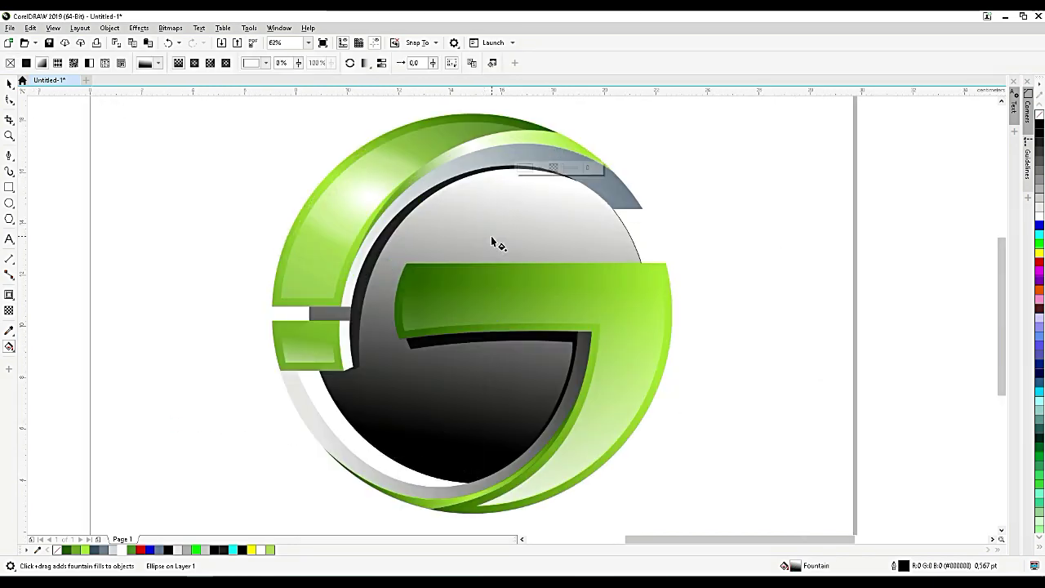
Step: Change the circle's fill to an elliptical fountain with a white centre, grey-blue in between and black at the outer edge
click(195, 65)
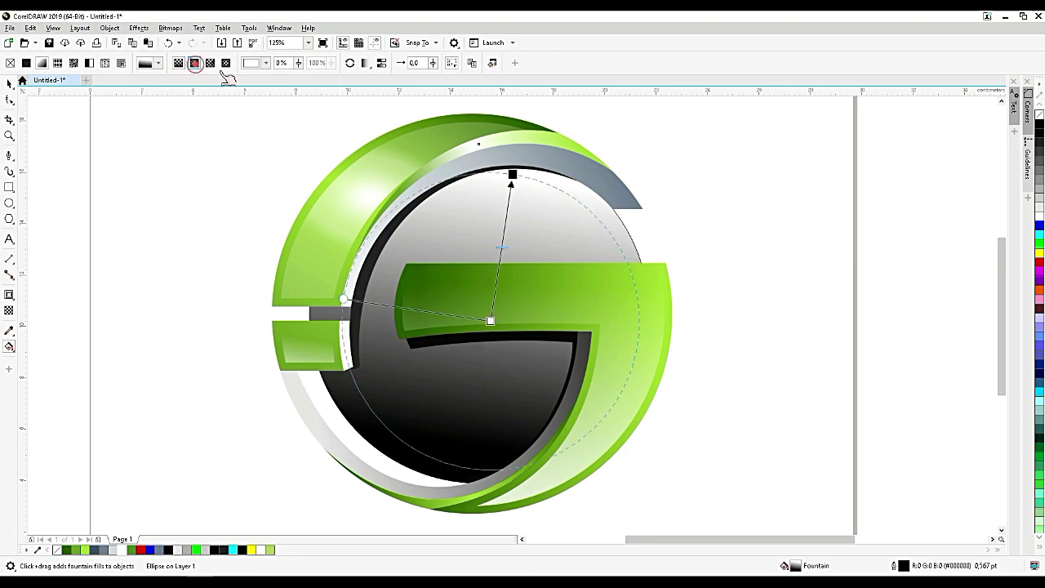
drag(490, 321, 486, 340)
drag(513, 174, 520, 173)
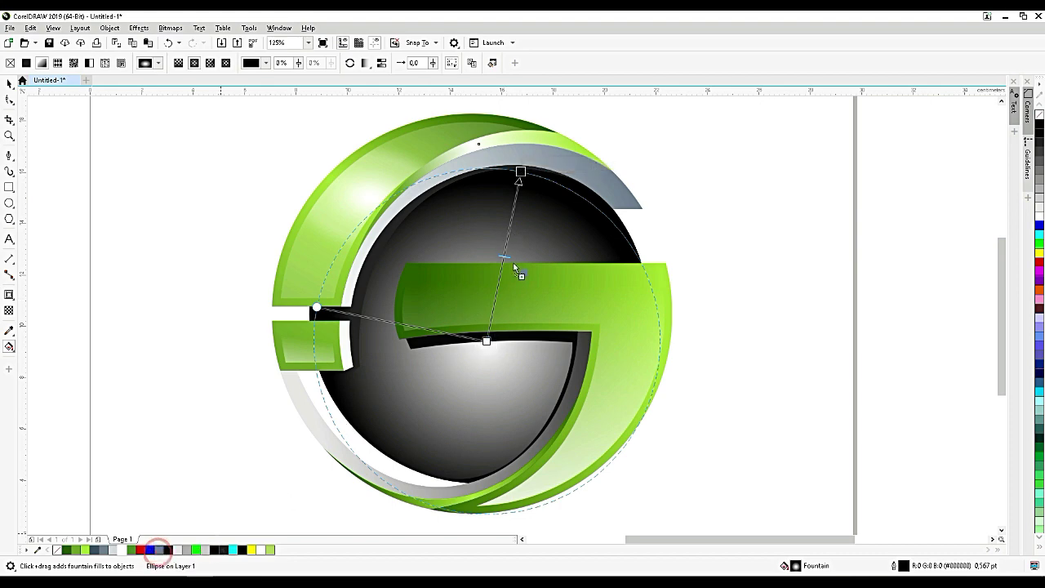
drag(510, 232, 510, 226)
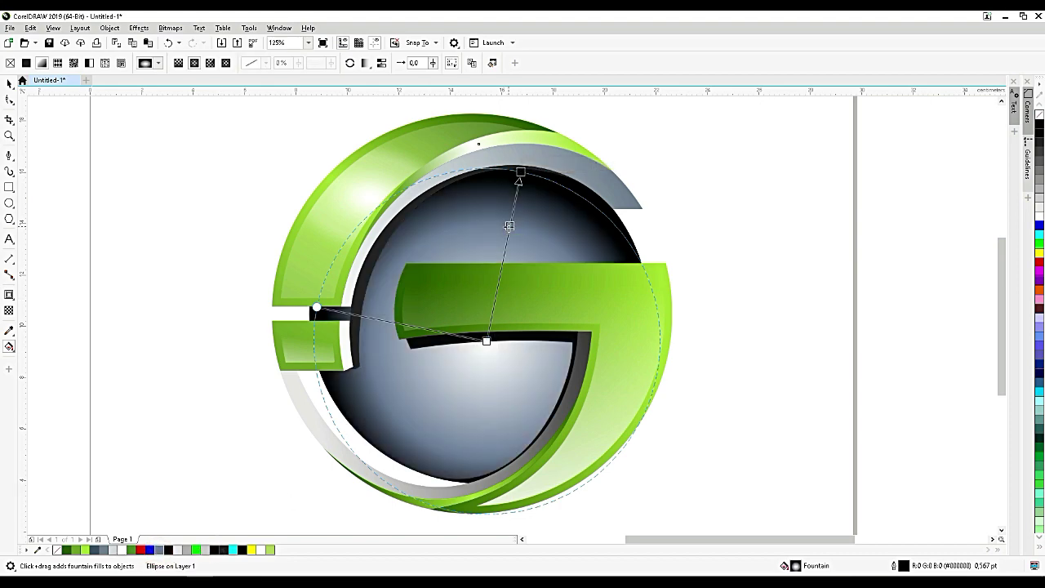
Step: Change the outer colour of the sphere's elliptical fountain fill to light grey and stretch the gradient beyond the sphere toward the upper left
click(509, 225)
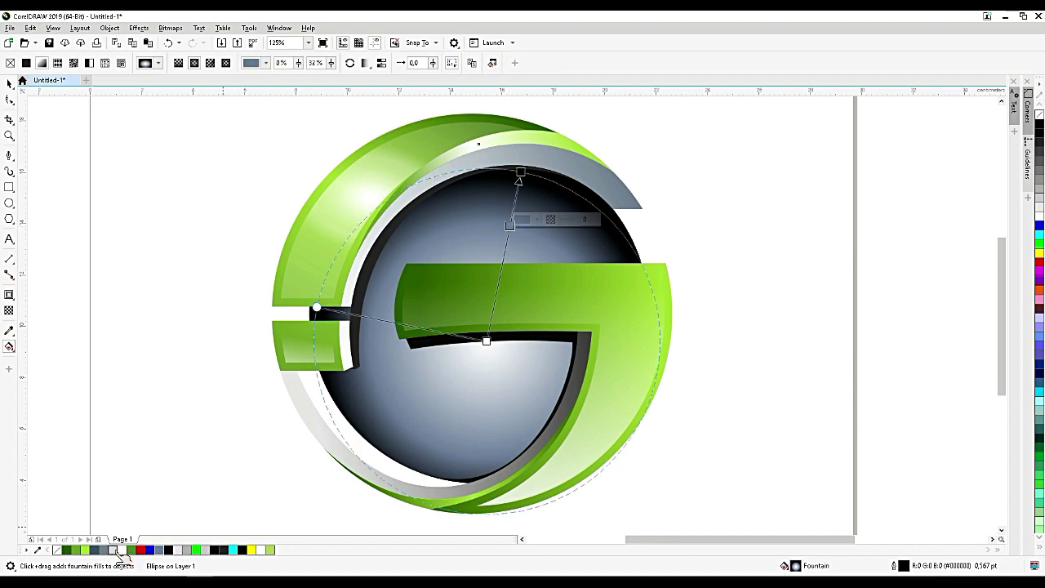
click(519, 170)
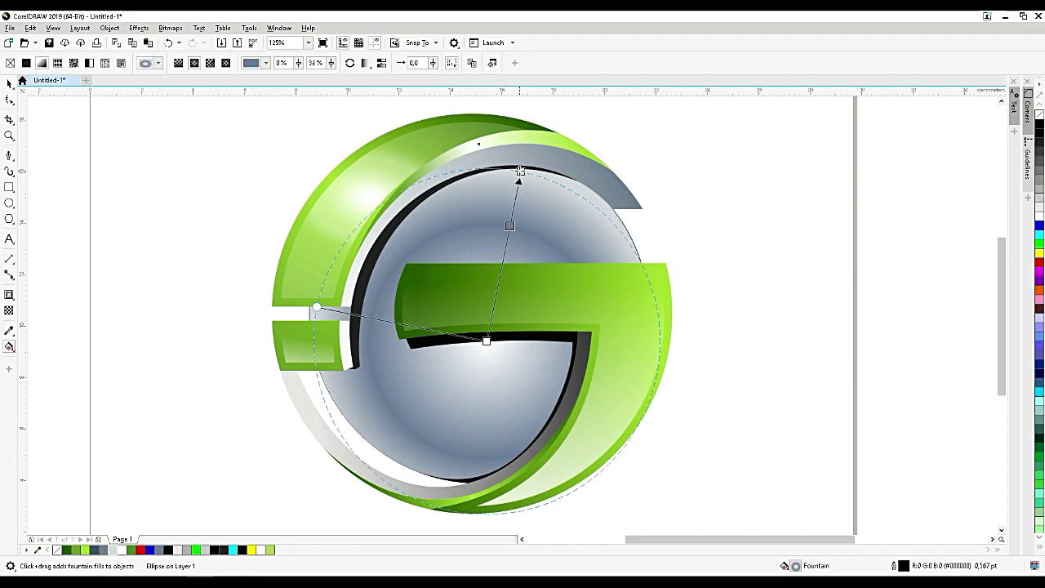
drag(520, 170, 477, 160)
double_click(461, 187)
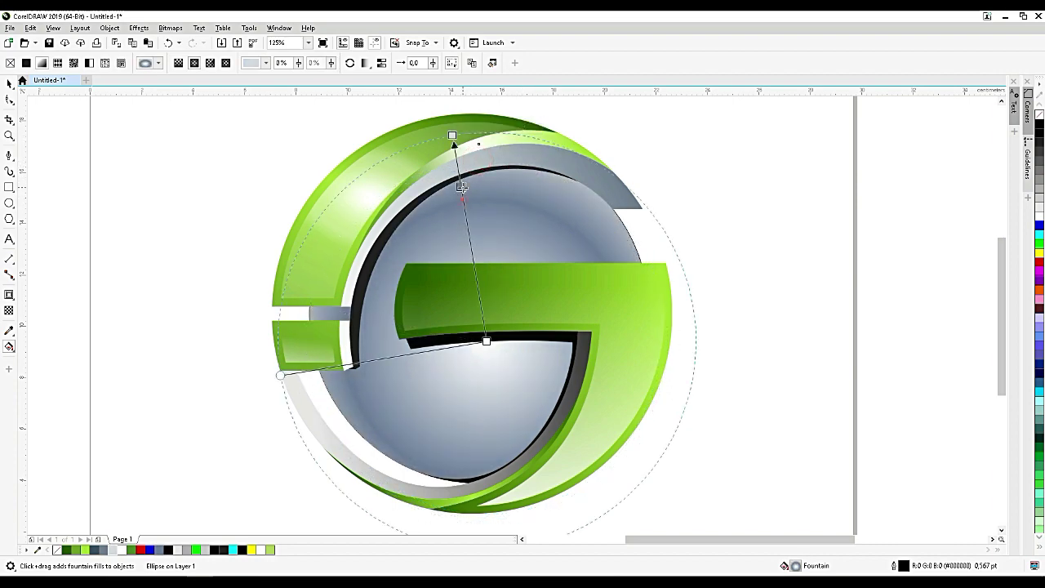
Step: Reposition the centre and reshape the extent of the sphere's elliptical fountain fill so its highlight sits higher behind the G's bar
drag(486, 341, 493, 313)
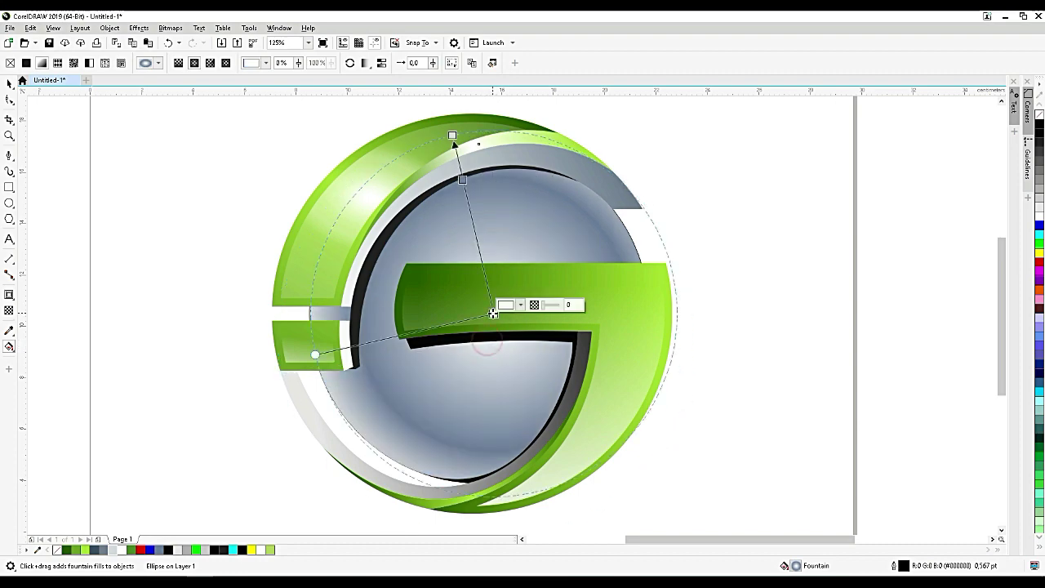
drag(452, 135, 449, 121)
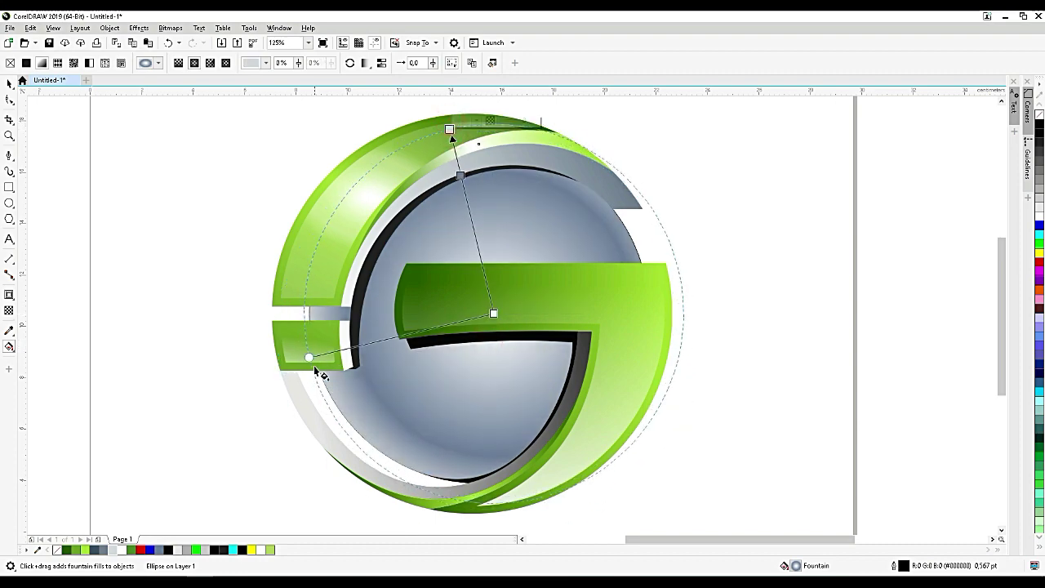
click(310, 357)
drag(323, 331, 308, 378)
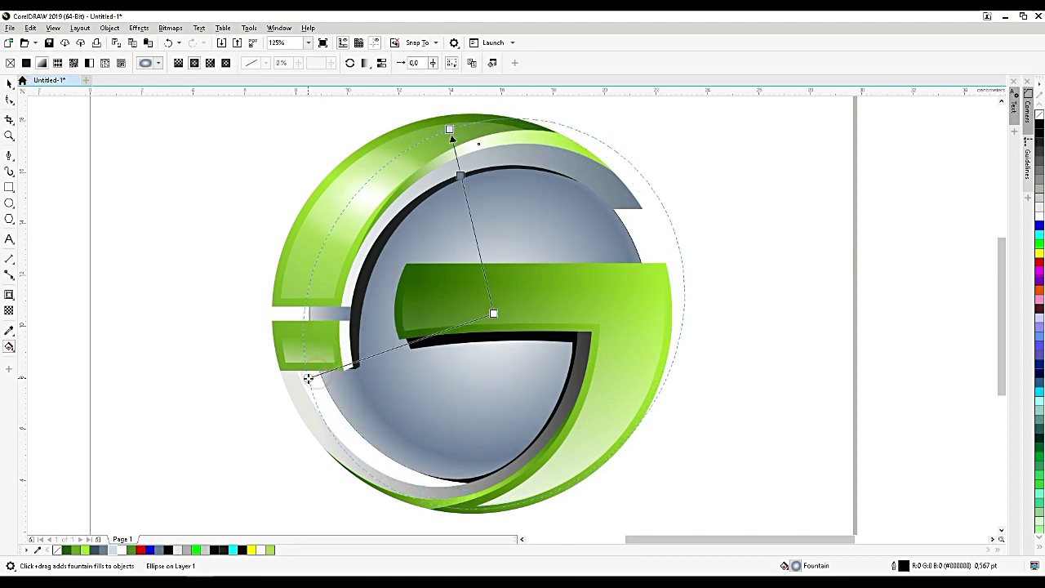
drag(496, 313, 501, 313)
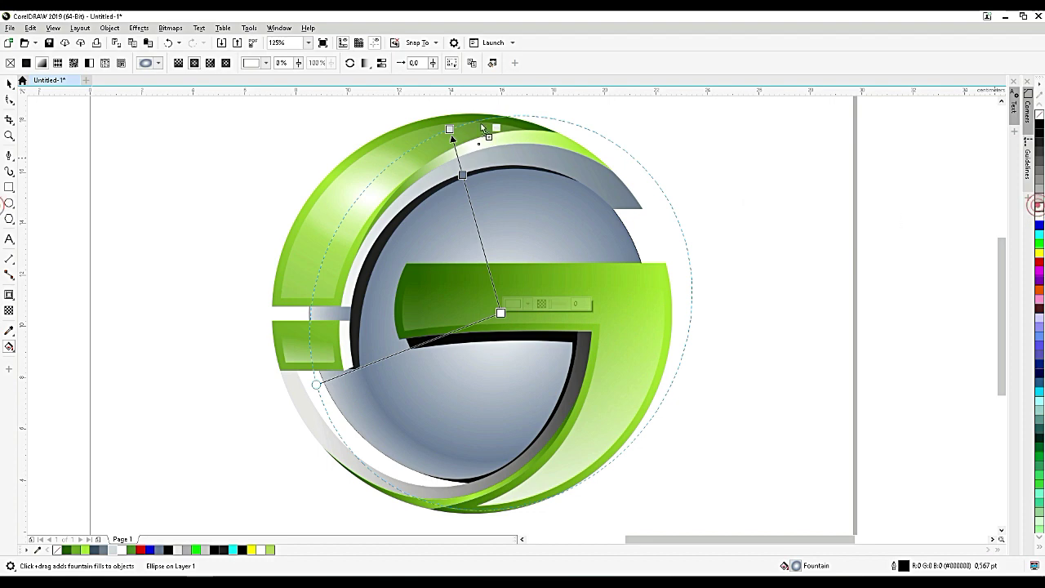
Step: Add a white stop near the outer end and a light grey stop inside the grey-blue one, and shift the sphere gradient's centre slightly upward
click(459, 162)
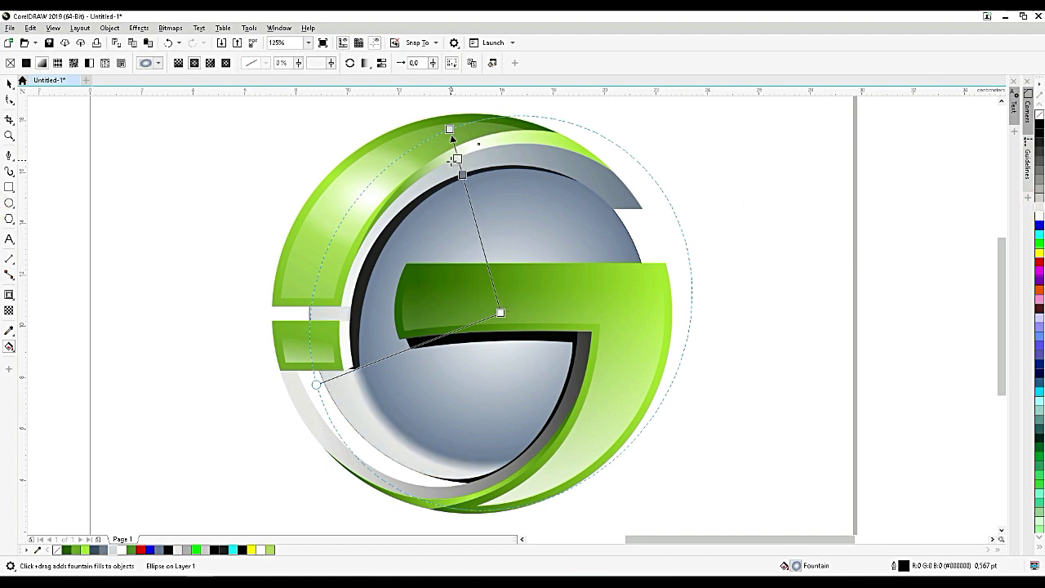
click(455, 162)
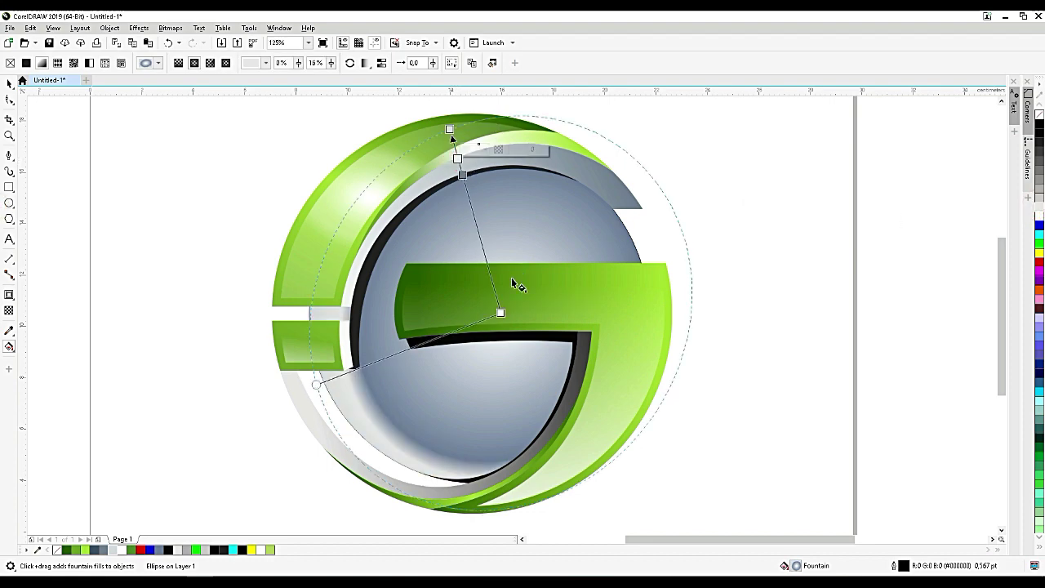
mouse_move(499, 312)
mouse_down()
mouse_move(496, 320)
mouse_move(499, 302)
mouse_up()
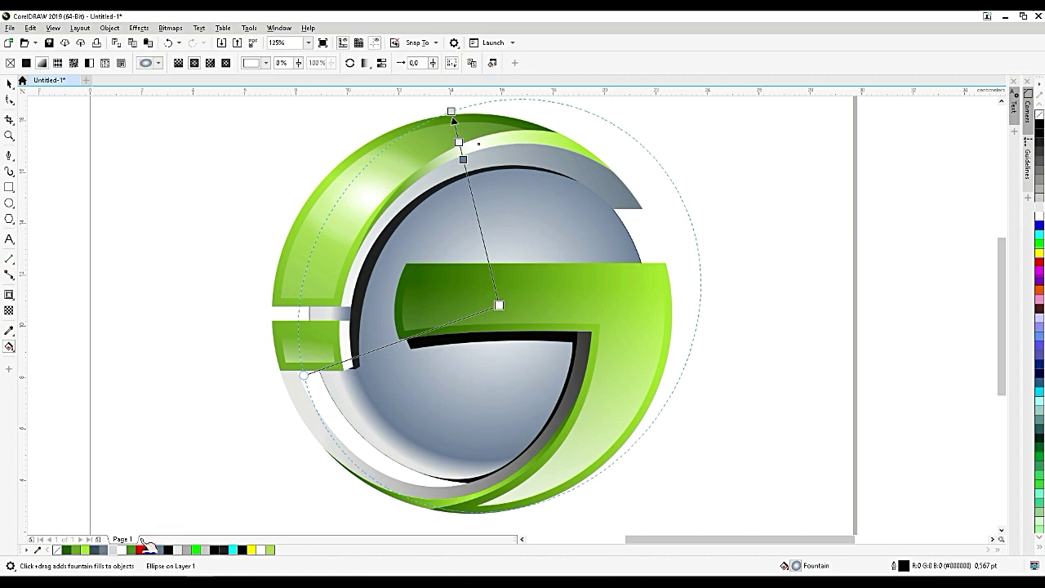
mouse_move(103, 550)
mouse_down()
mouse_move(491, 233)
mouse_move(484, 246)
mouse_move(480, 225)
mouse_up()
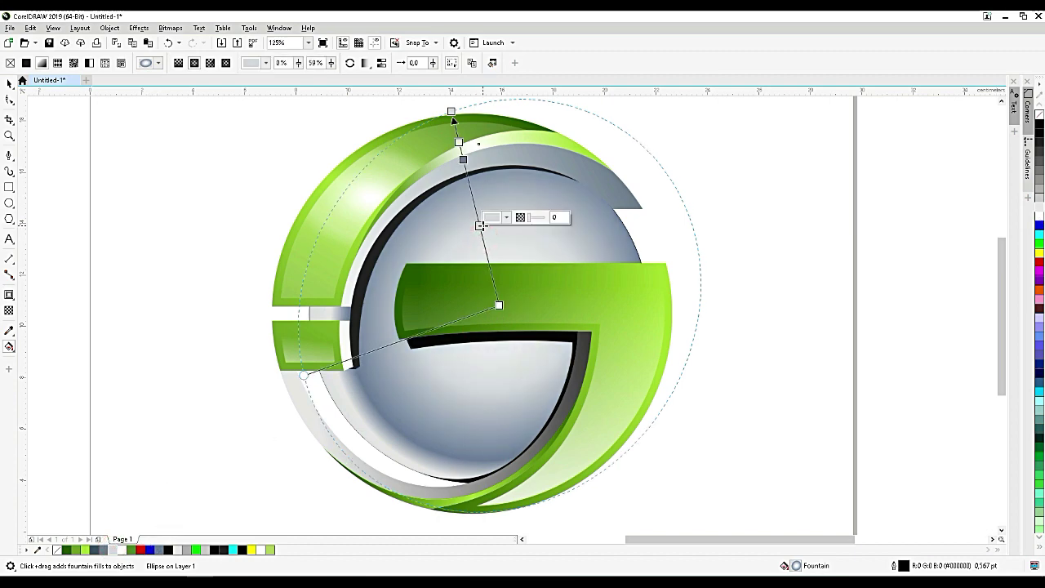
drag(498, 306, 508, 301)
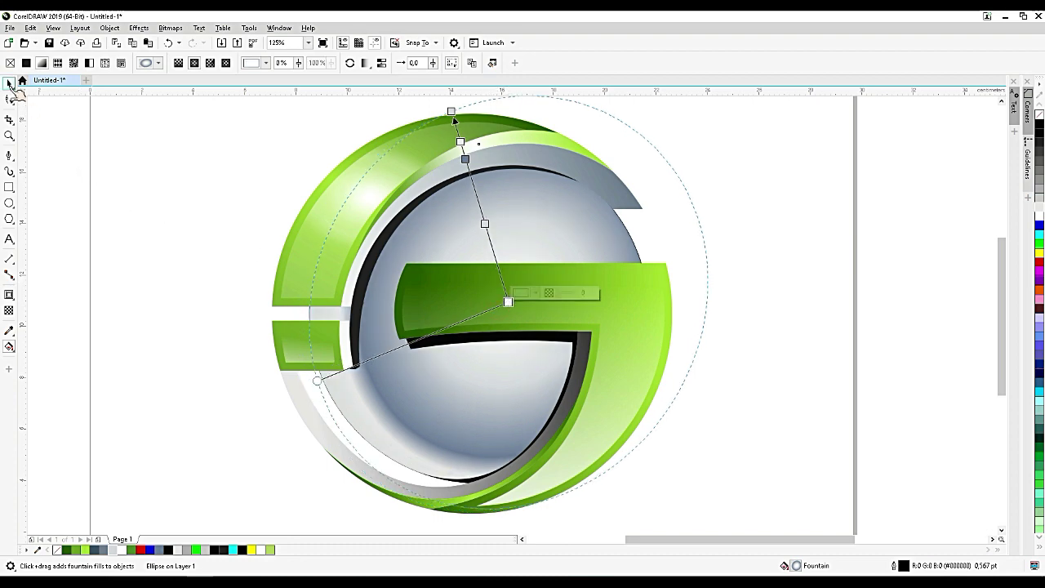
Step: Import the Peta map image from the Documents folder, scale it to 88.6%, and place it over the logo
click(9, 84)
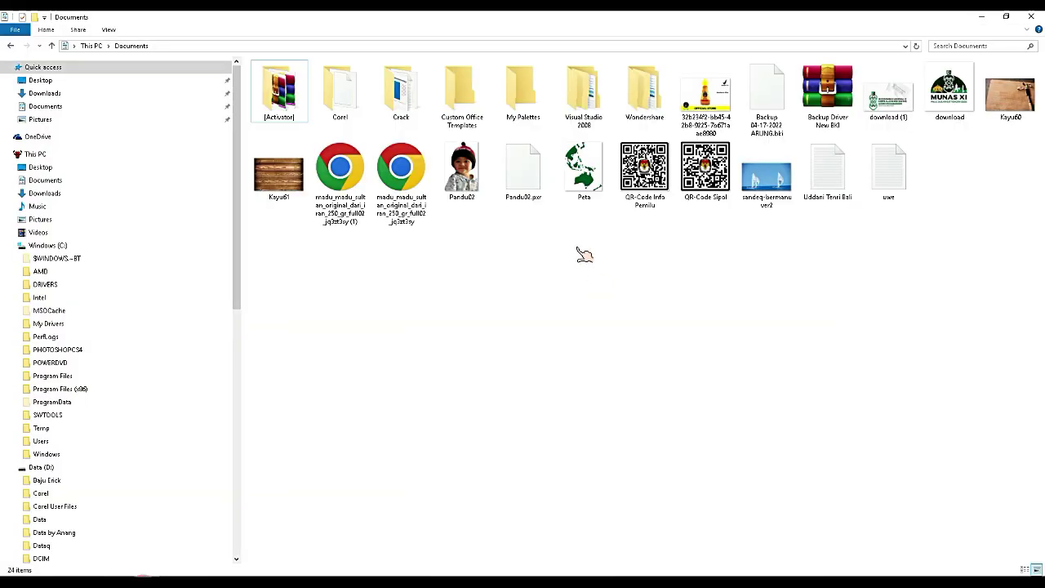
click(590, 181)
mouse_move(590, 171)
mouse_down()
mouse_move(210, 523)
mouse_move(199, 553)
mouse_move(285, 462)
mouse_move(182, 386)
mouse_move(518, 345)
mouse_move(518, 334)
mouse_up()
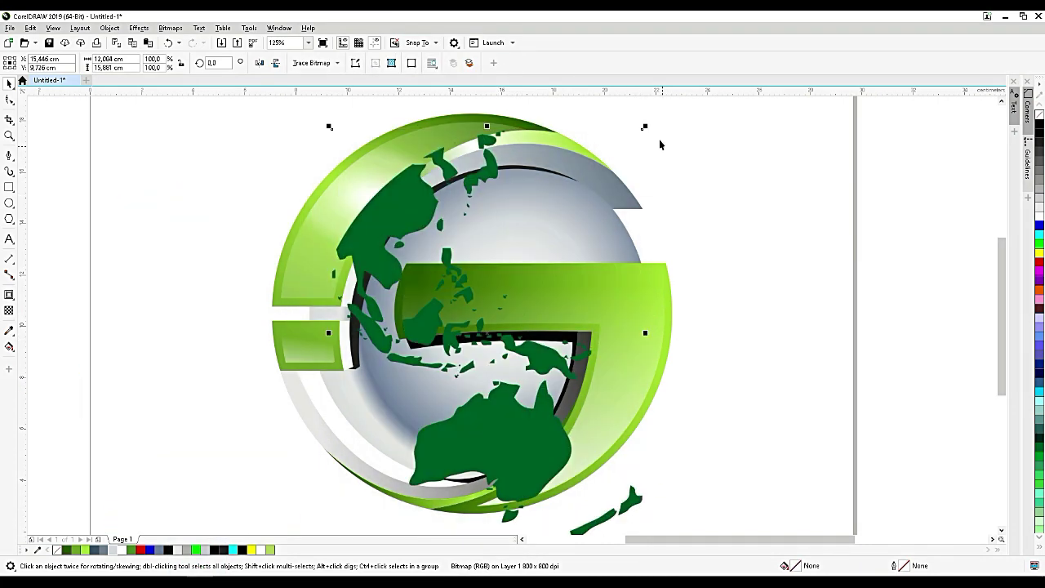
drag(644, 131, 628, 148)
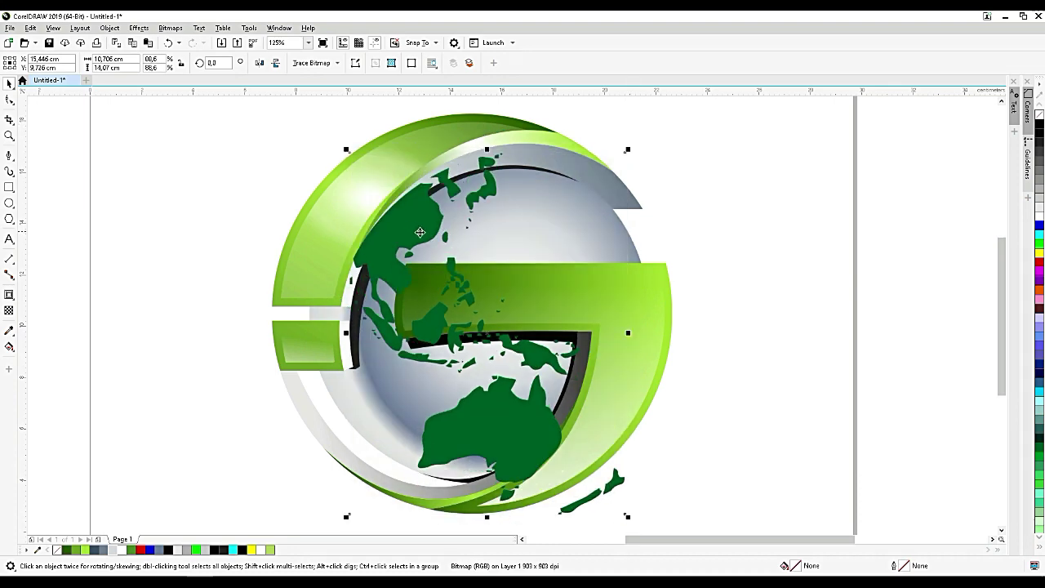
drag(421, 233, 438, 221)
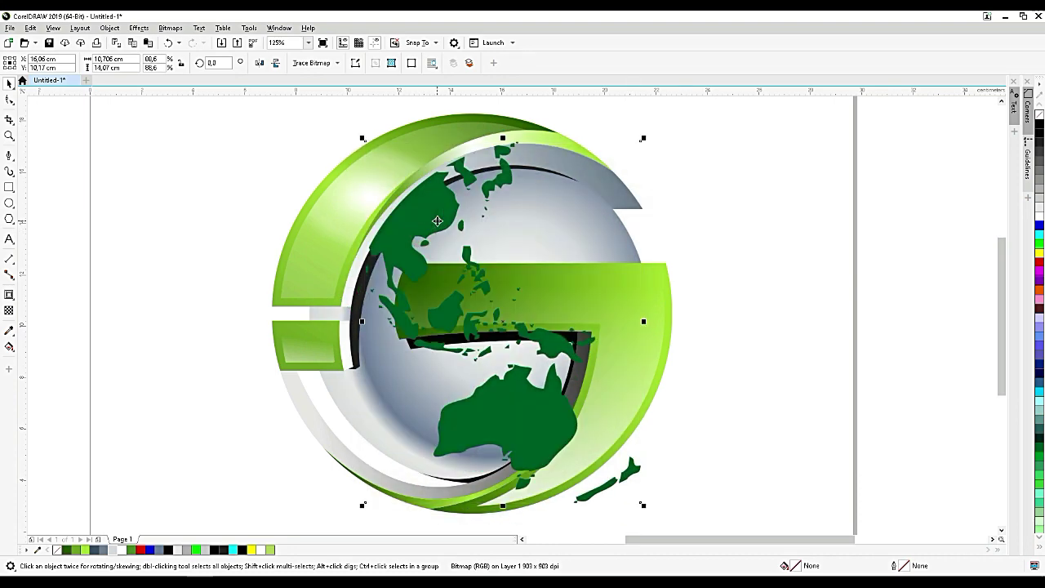
Step: Move the map image off the logo to the page's left edge
scroll(437, 220, down, 2)
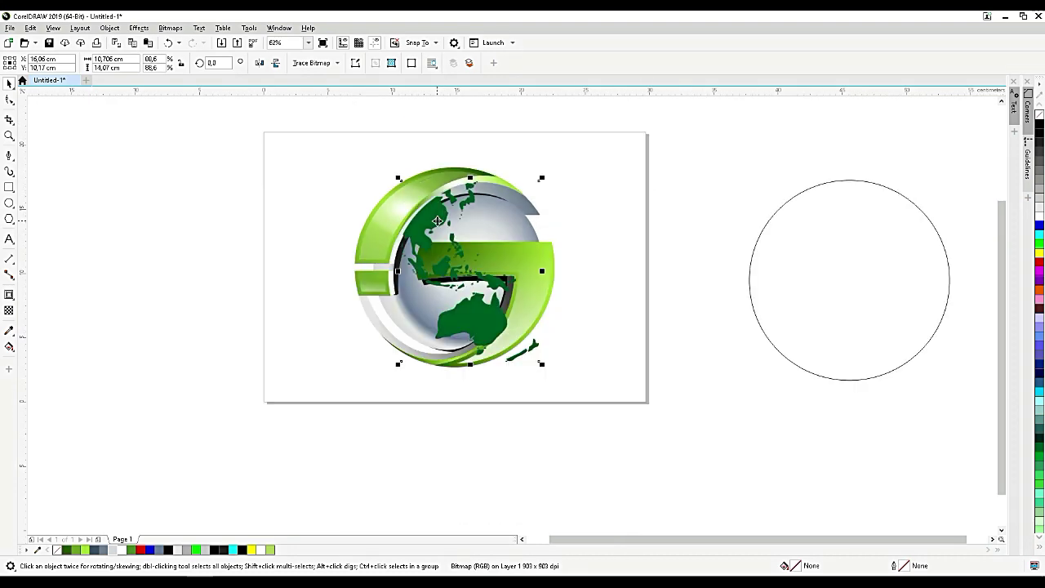
click(541, 364)
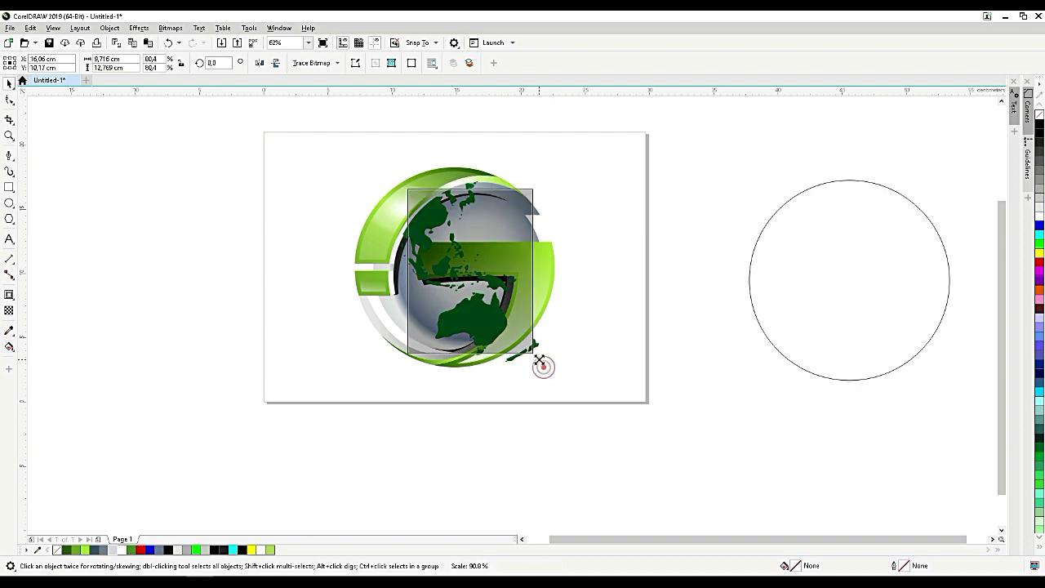
drag(434, 225, 230, 245)
click(434, 223)
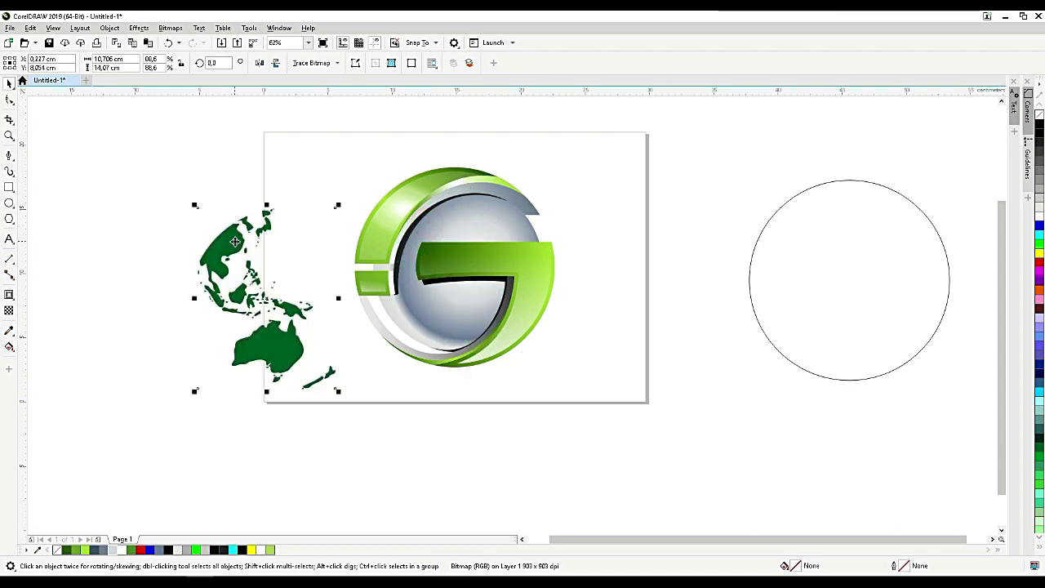
Step: Trace the map bitmap into vector shapes and move the traced copy to the right side of the G
click(331, 63)
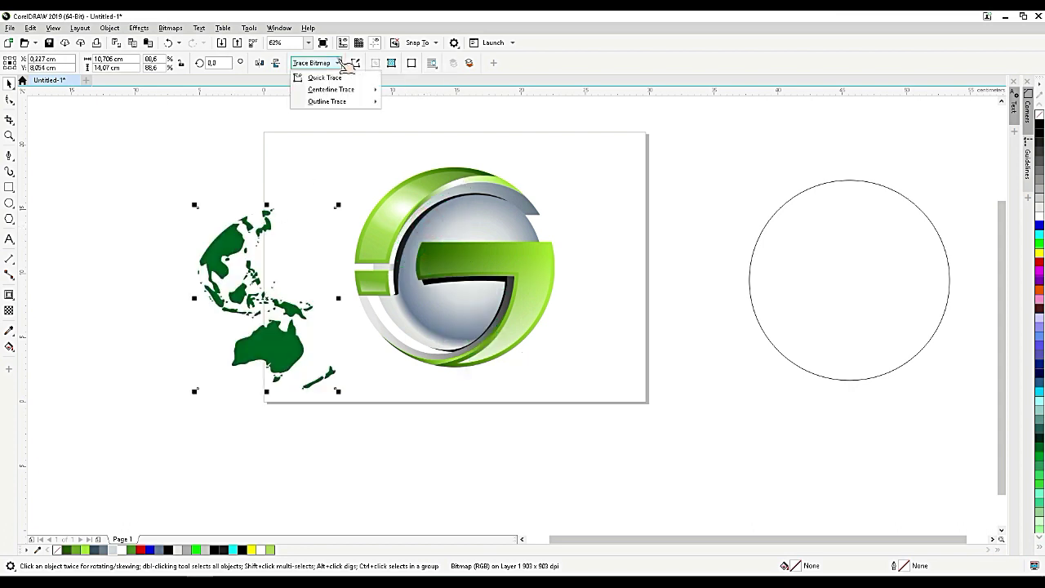
mouse_move(343, 92)
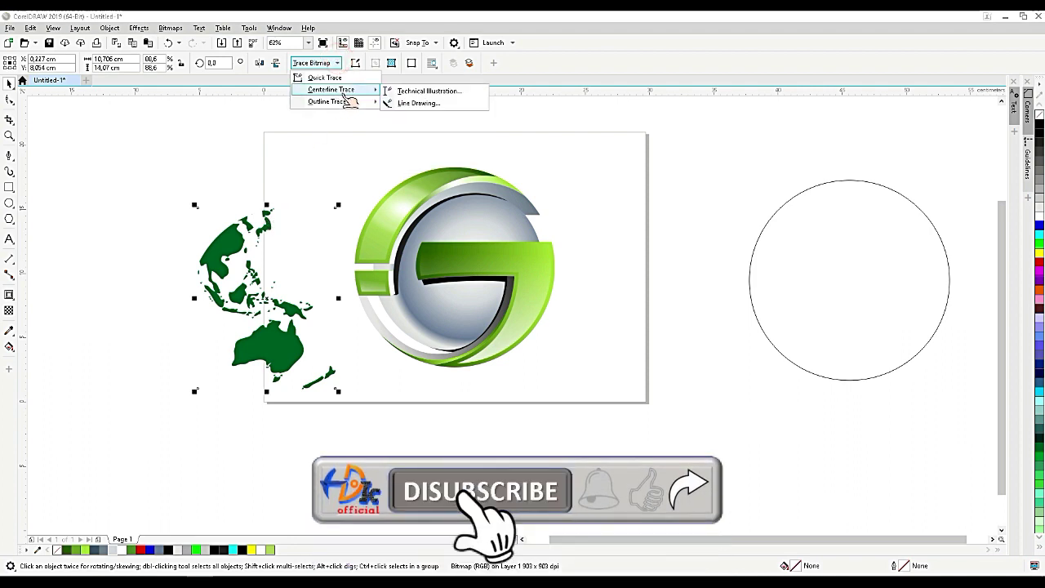
click(403, 103)
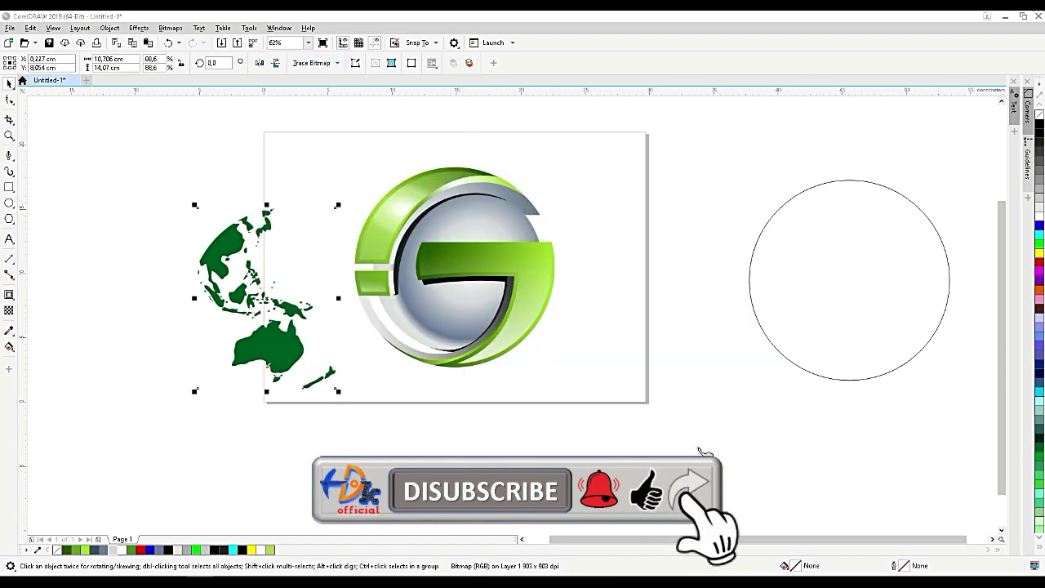
click(700, 447)
mouse_move(355, 448)
mouse_down()
mouse_move(637, 387)
mouse_move(682, 404)
mouse_up()
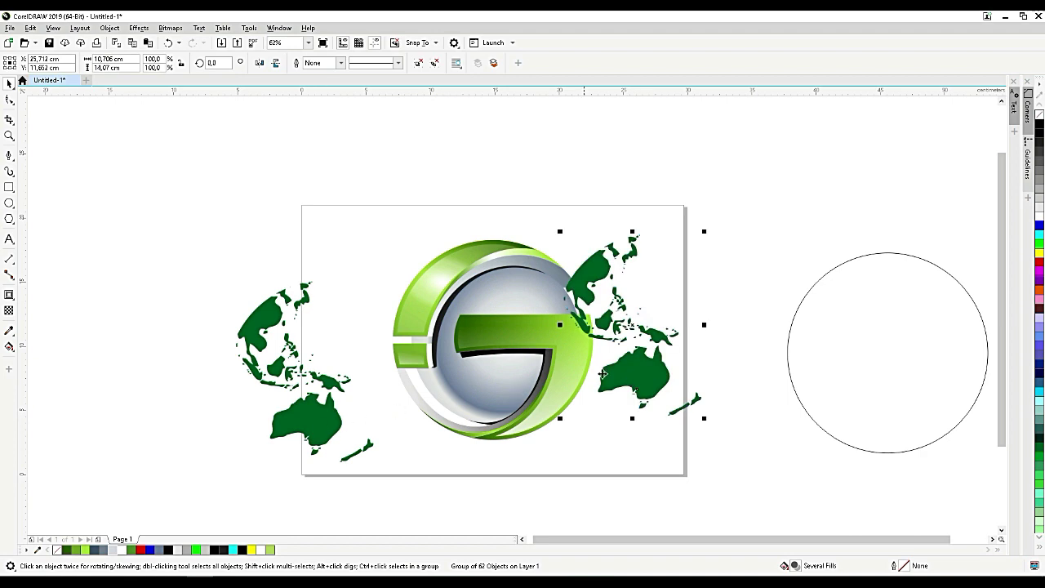
drag(642, 372, 655, 395)
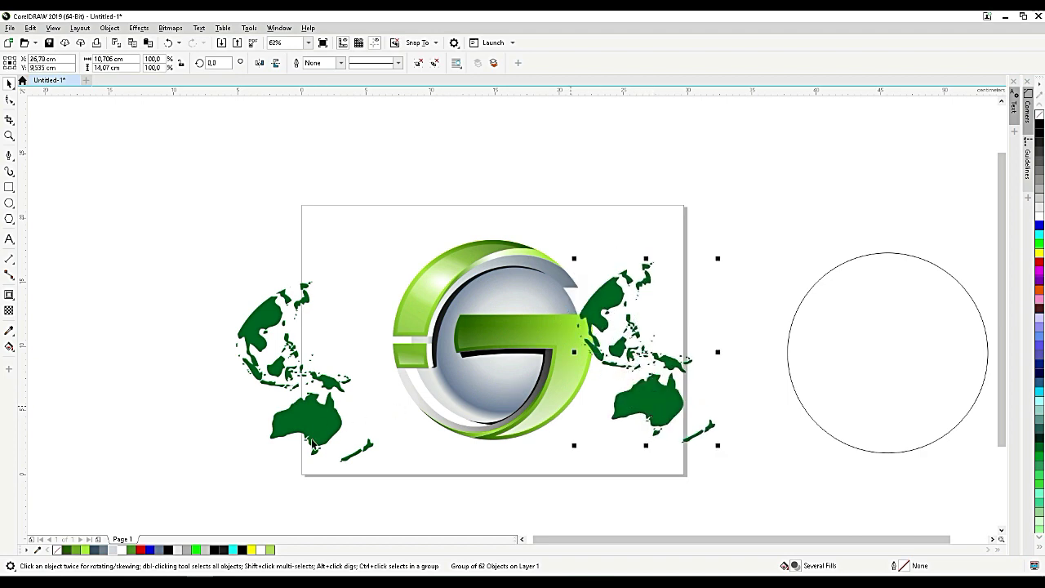
Step: Give the traced map group an elliptical fountain fill with a light green centre fading to dark green at the outer edge
click(13, 350)
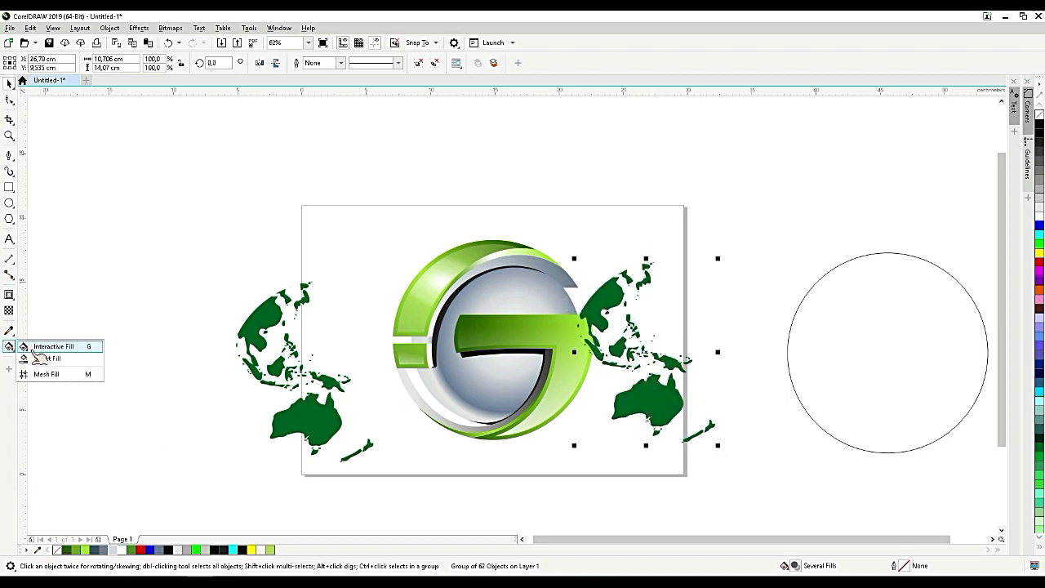
click(51, 358)
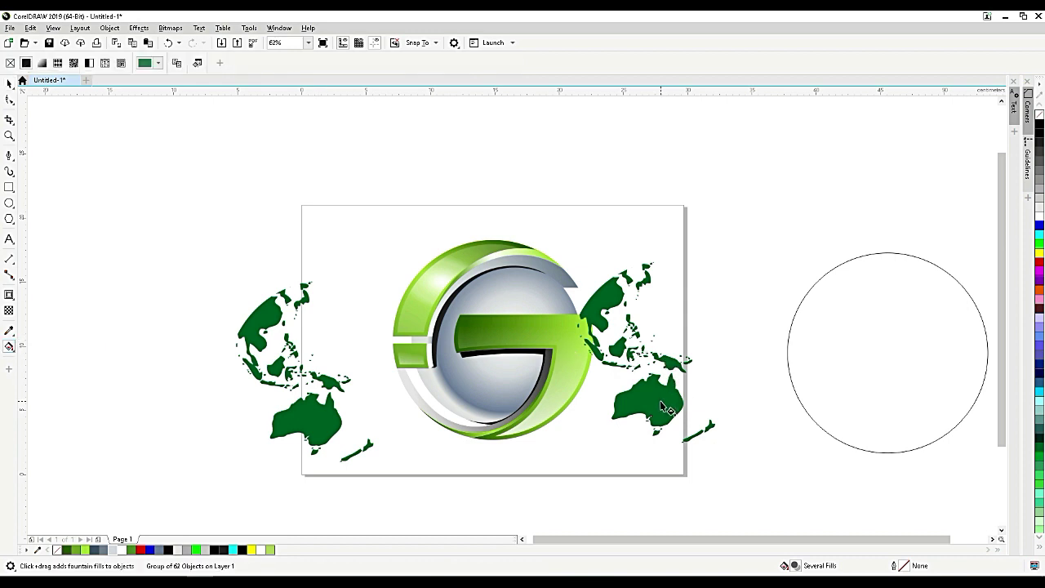
drag(643, 414, 639, 296)
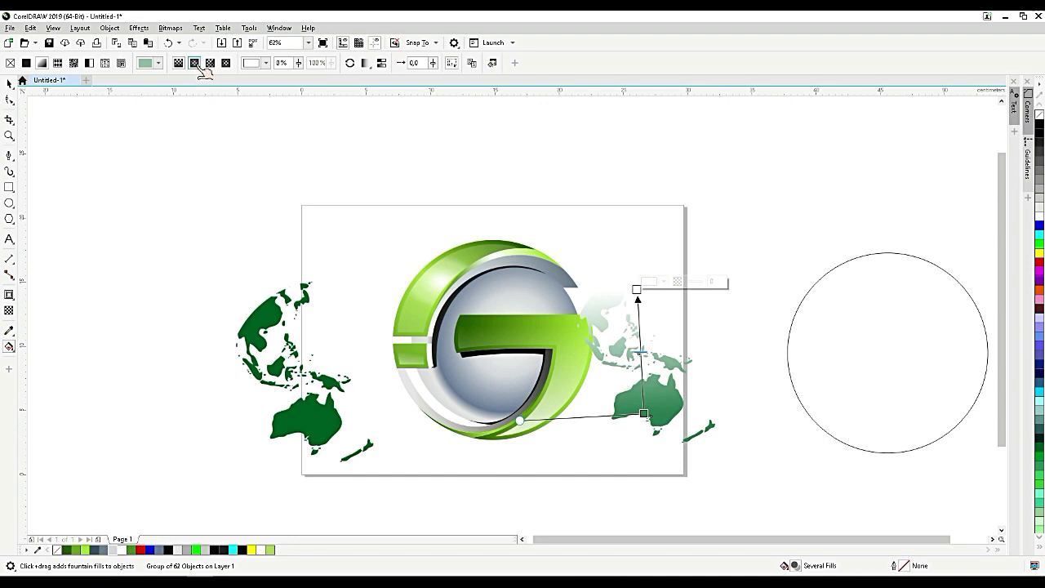
click(194, 62)
scroll(669, 350, up, 2)
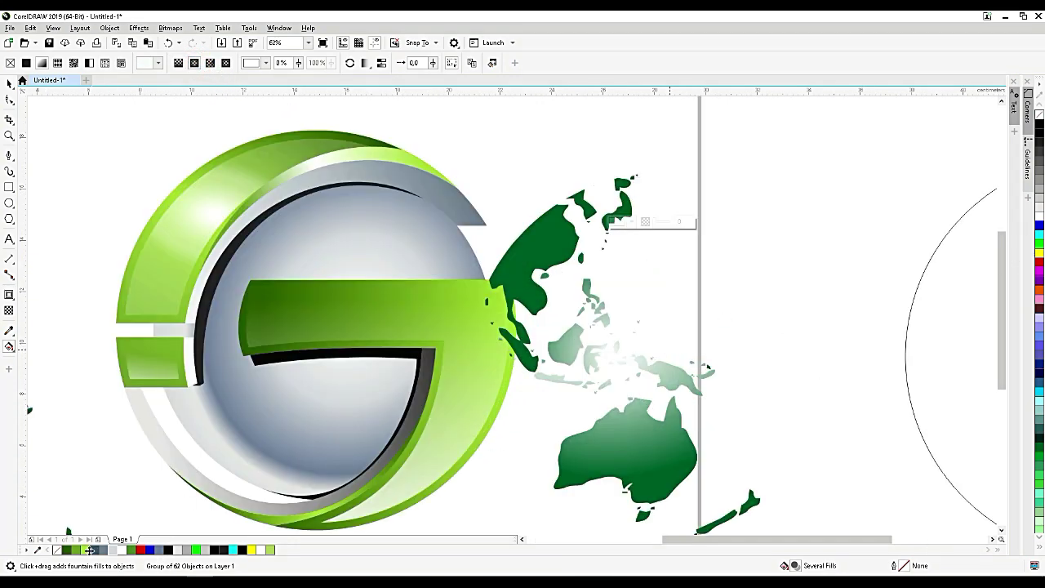
drag(87, 550, 612, 354)
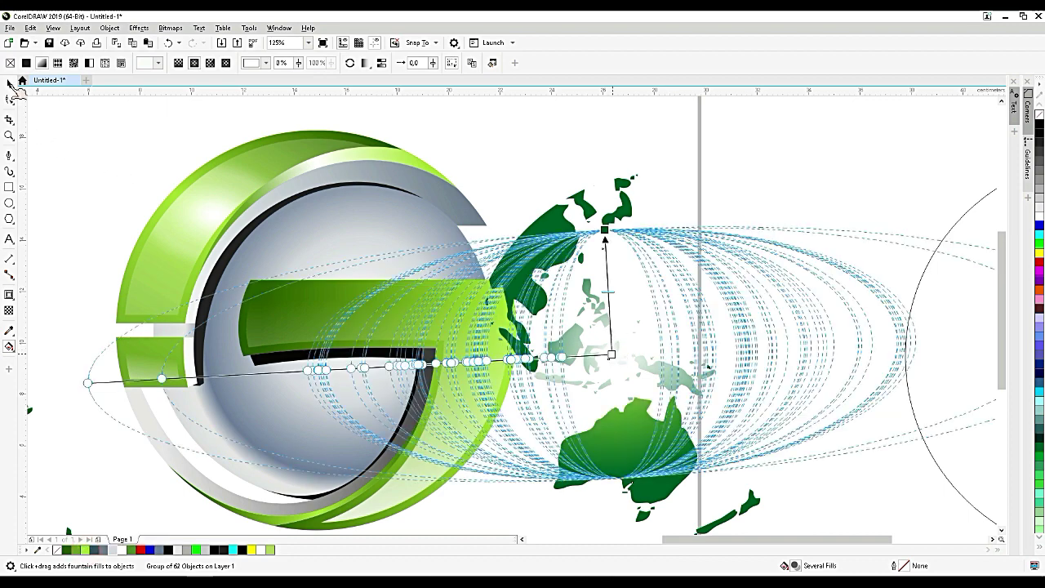
click(10, 82)
Step: Move the traced map farther right of the G, ungroup it, and weld all its pieces into one curve
scroll(643, 257, down, 2)
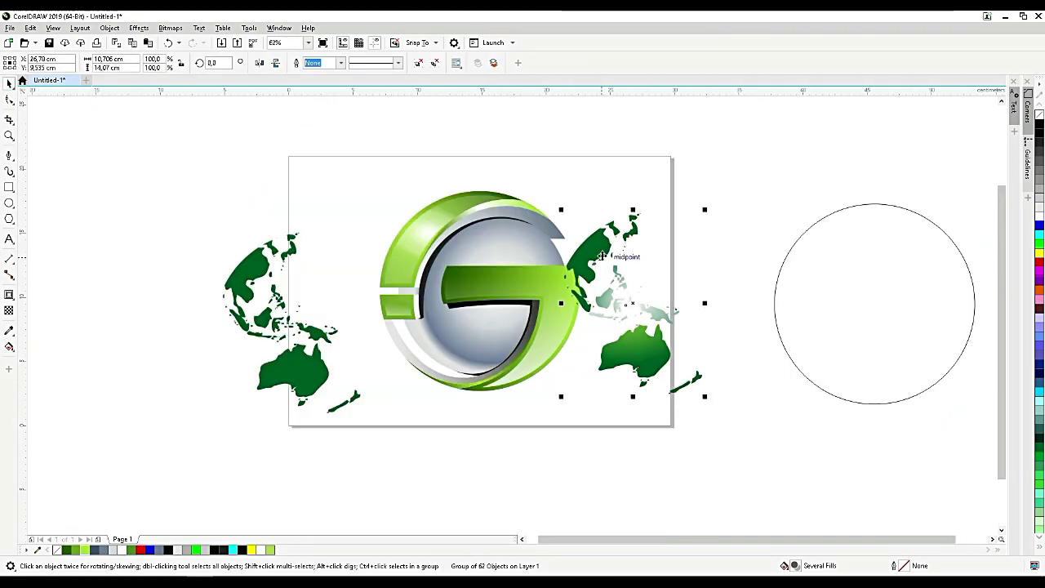
drag(602, 256, 633, 240)
right_click(634, 243)
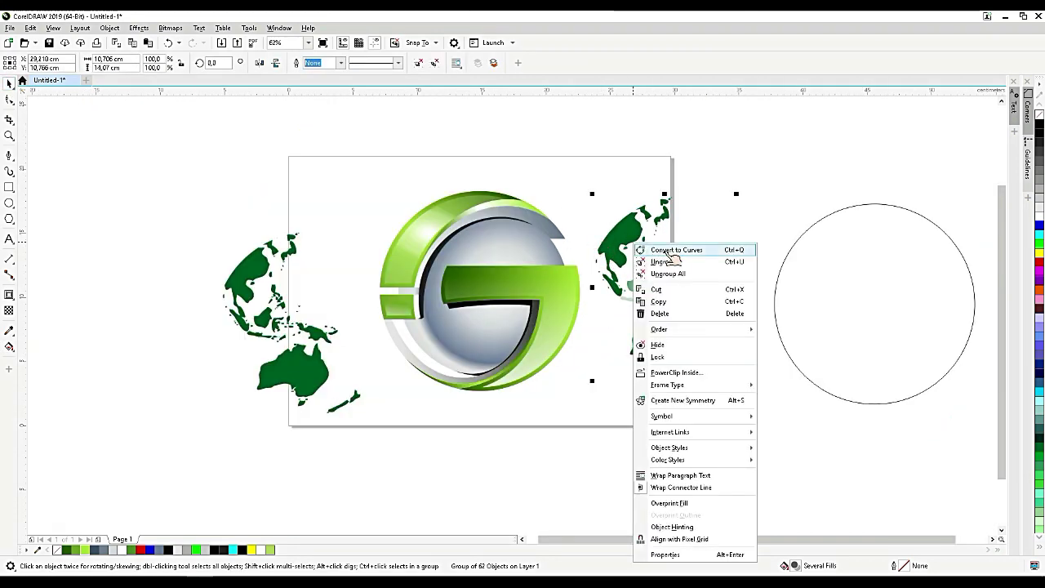
click(665, 262)
click(754, 425)
drag(776, 464, 583, 162)
click(319, 63)
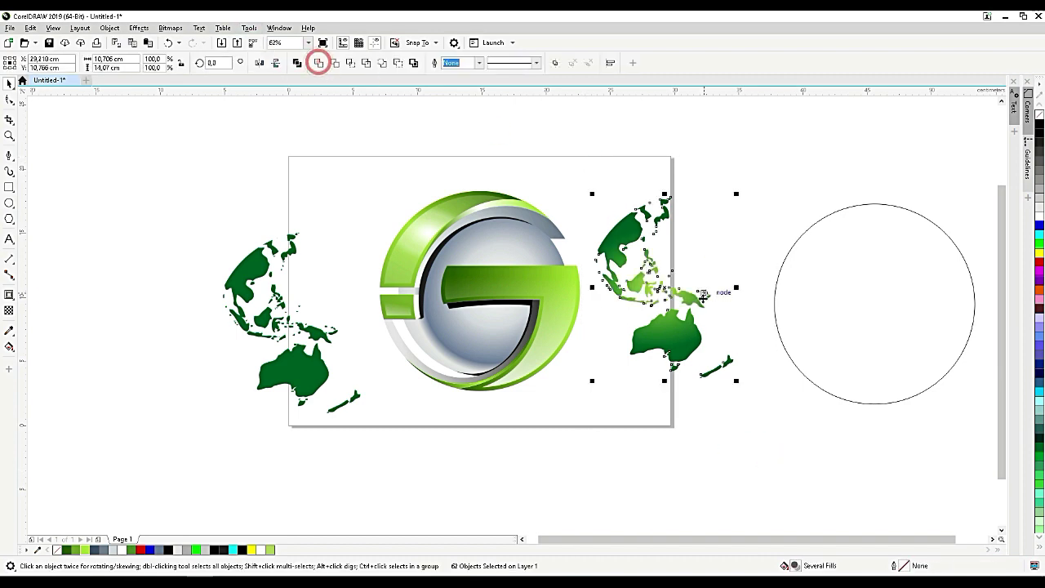
scroll(698, 302, up, 2)
scroll(629, 306, down, 2)
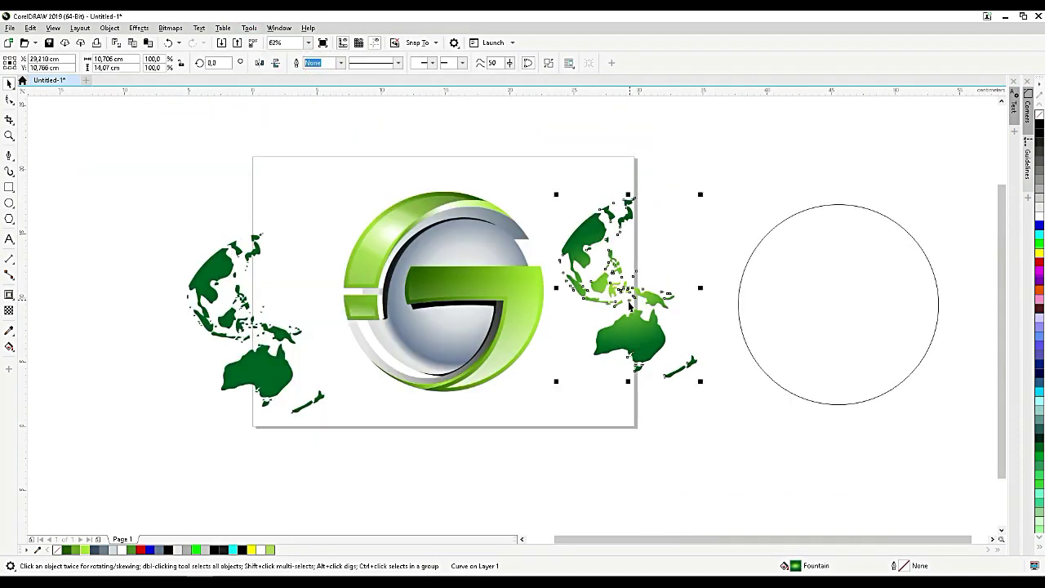
Step: Move the welded map over the G's sphere and PowerClip it inside the sphere
drag(632, 331, 460, 346)
scroll(460, 345, up, 2)
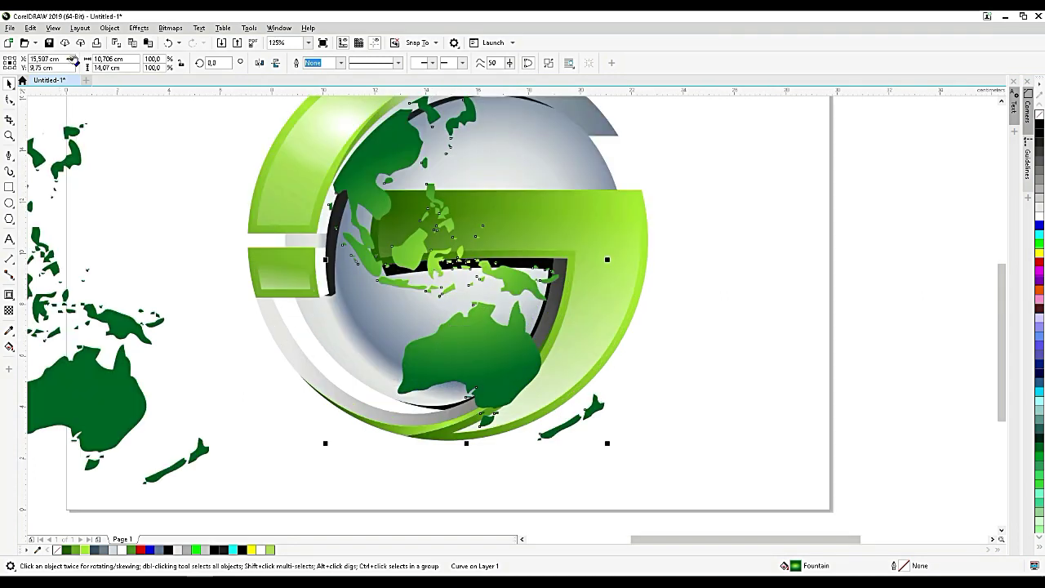
right_click(436, 350)
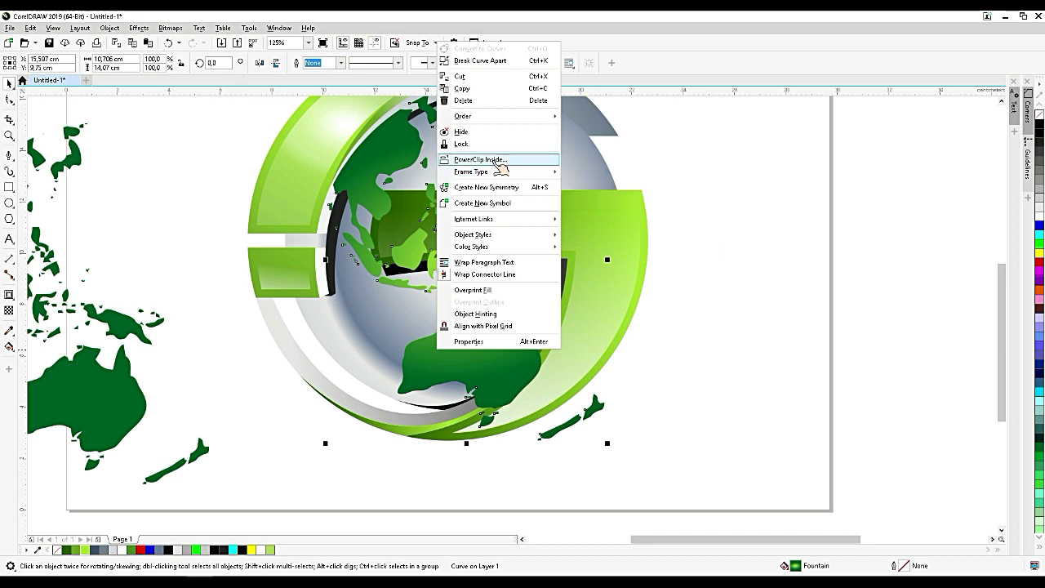
click(490, 161)
click(493, 159)
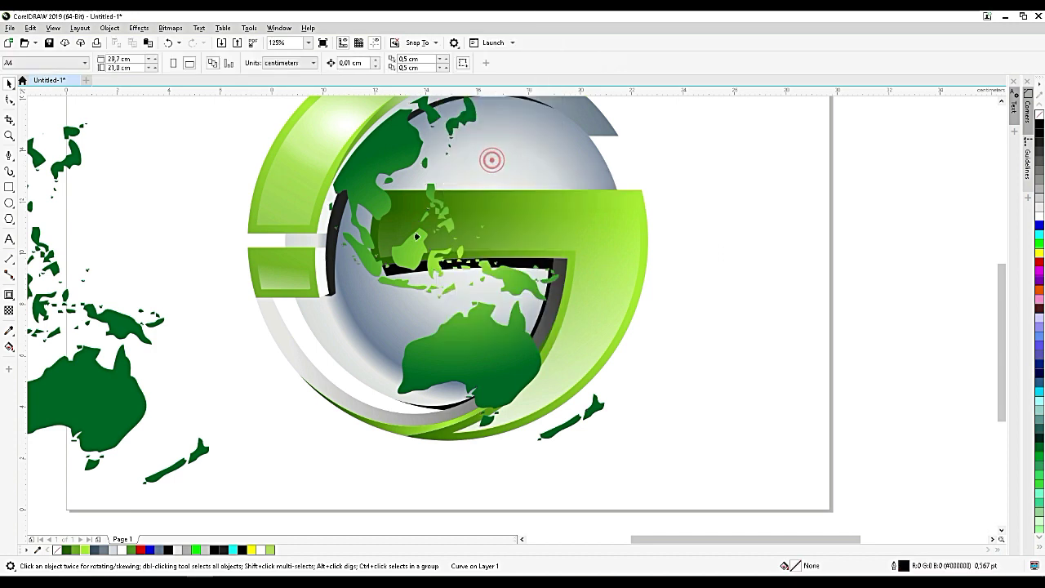
click(595, 166)
click(718, 297)
Step: Delete the leftover dark green traced map beside the logo
scroll(736, 365, down, 2)
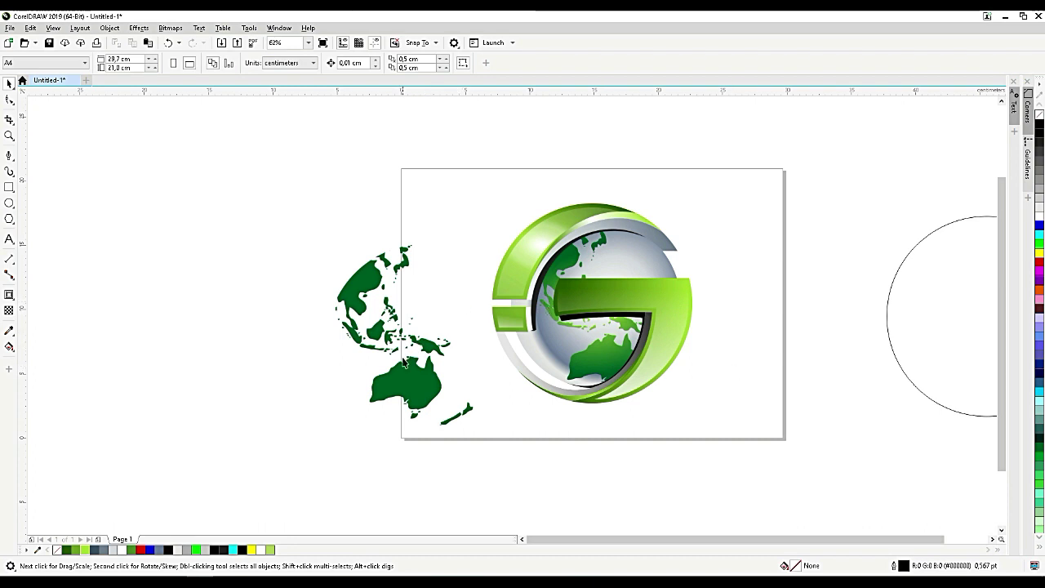
click(416, 380)
key(Delete)
Step: Apply a uniform transparency of 33 to the dark crescent shadow along the sphere's left edge
scroll(639, 351, up, 2)
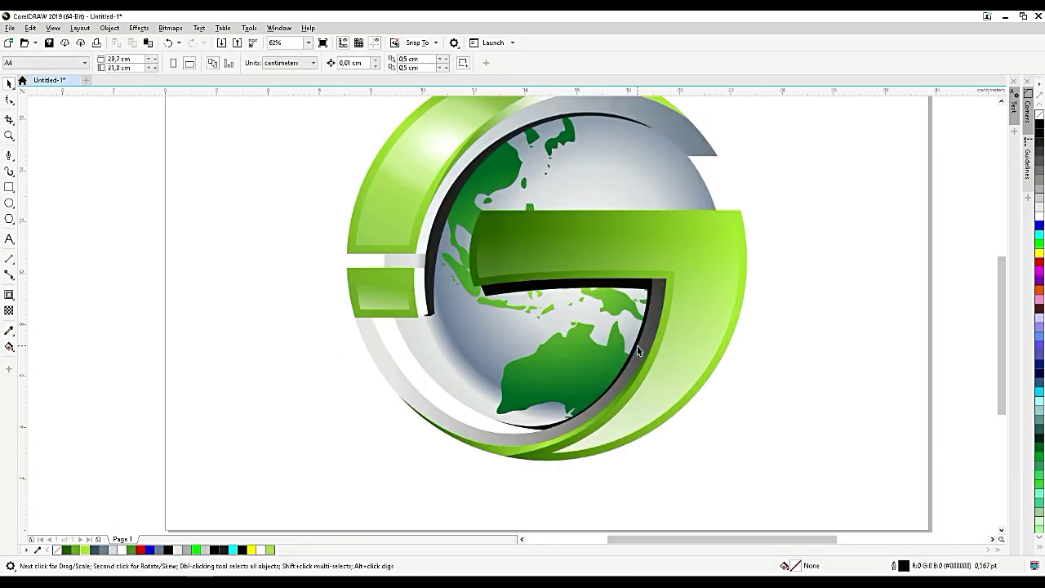
click(429, 306)
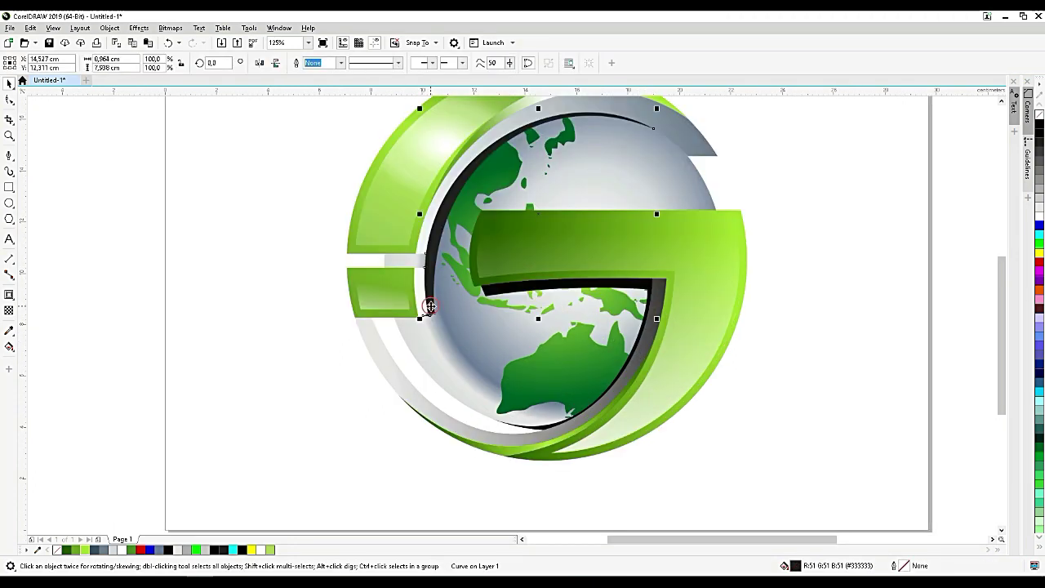
click(9, 311)
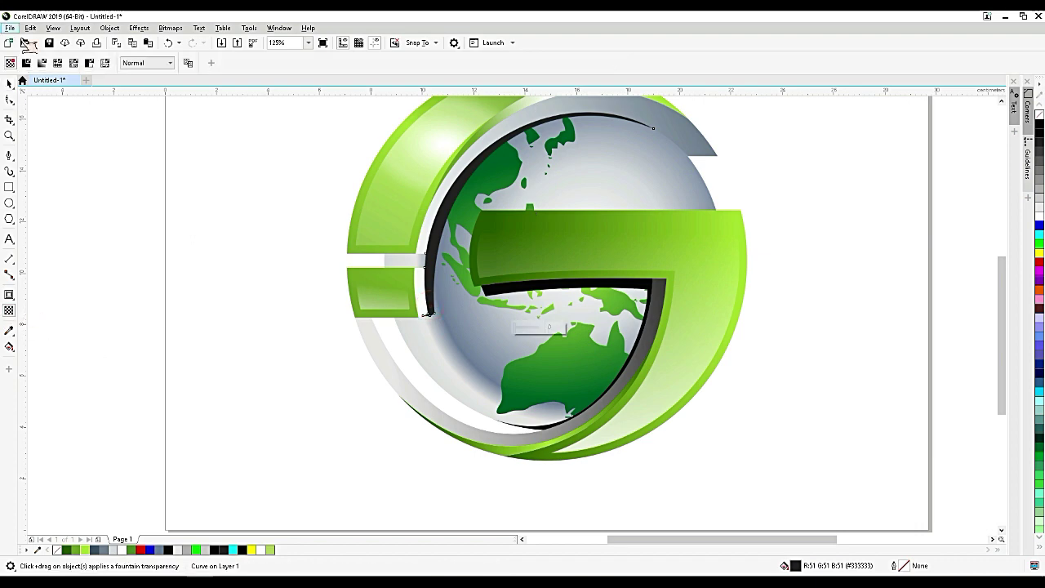
click(26, 62)
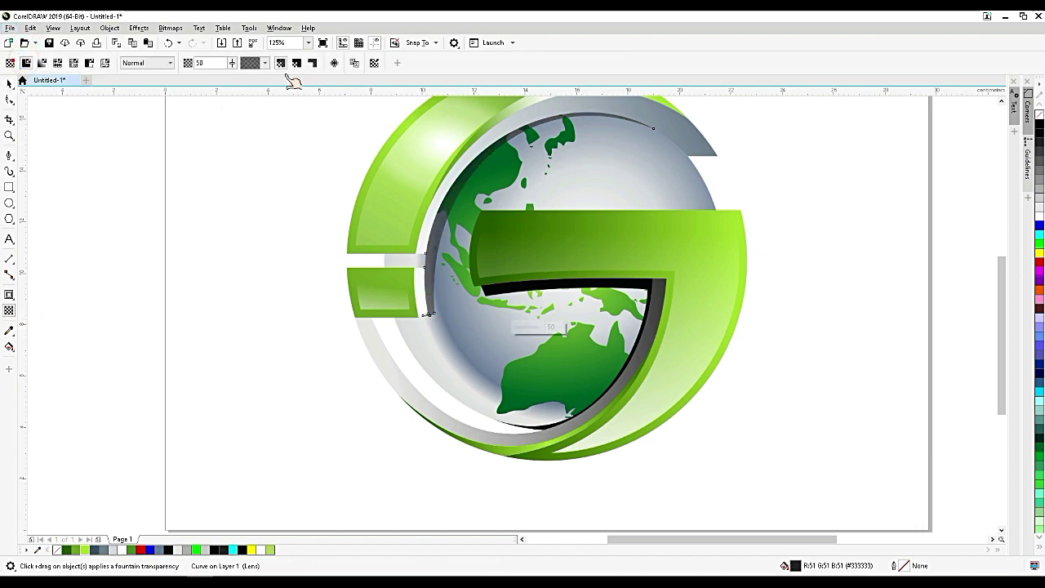
drag(231, 66, 230, 65)
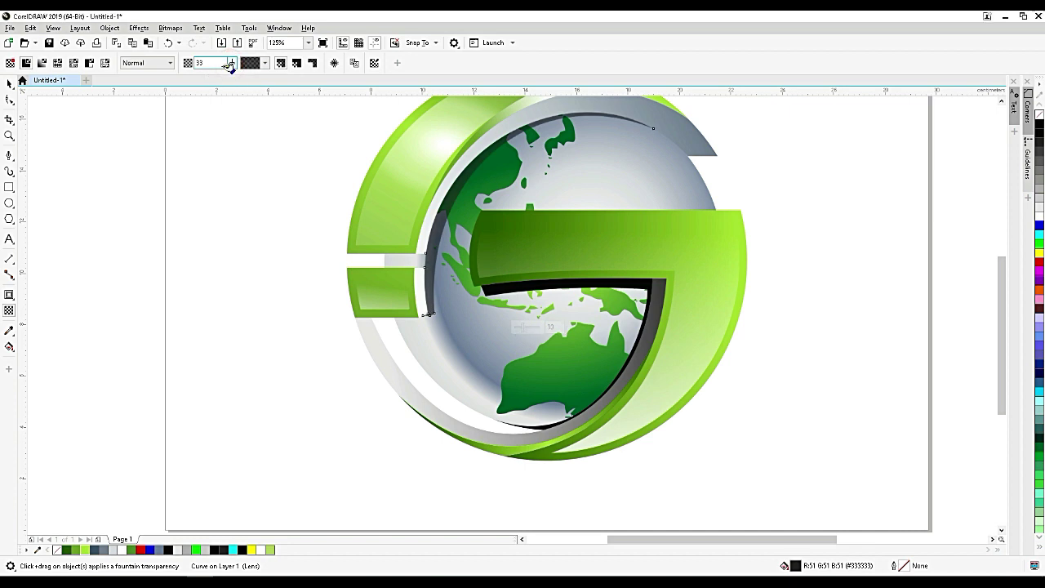
Step: Apply a uniform transparency of 17 to the black shadow shape beneath the G's crossbar
click(574, 285)
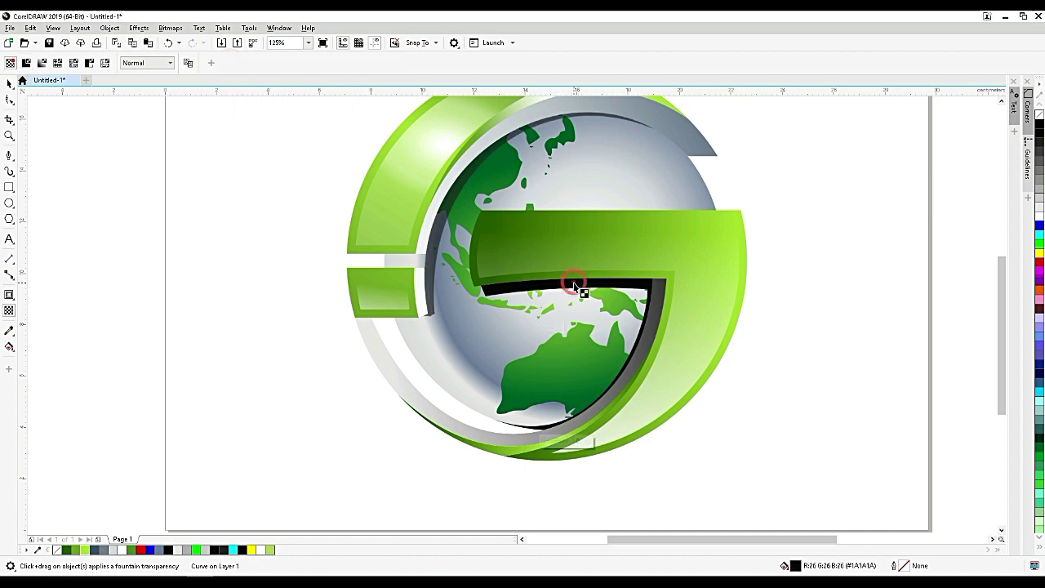
click(26, 63)
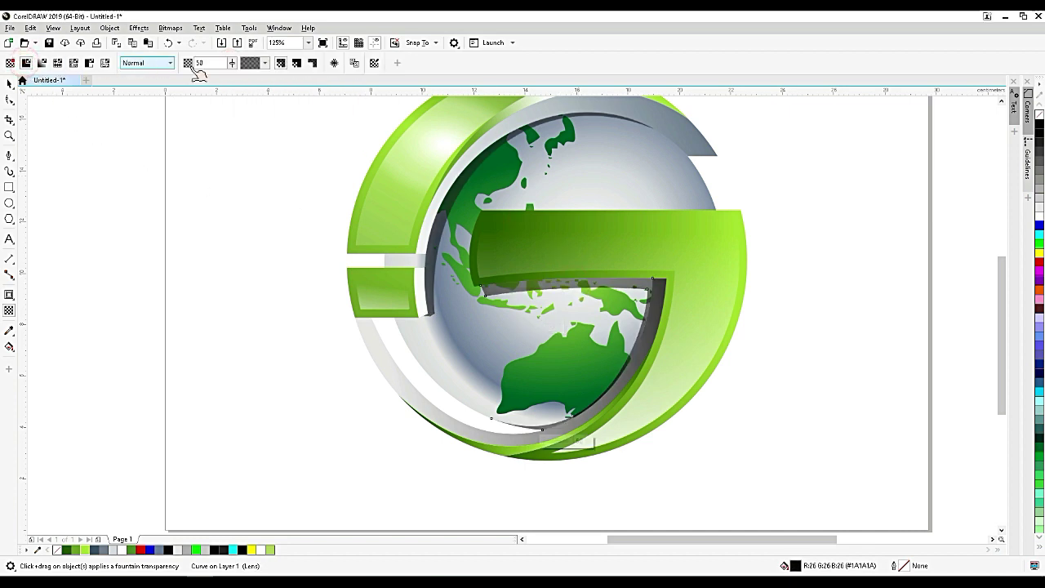
drag(229, 70, 233, 66)
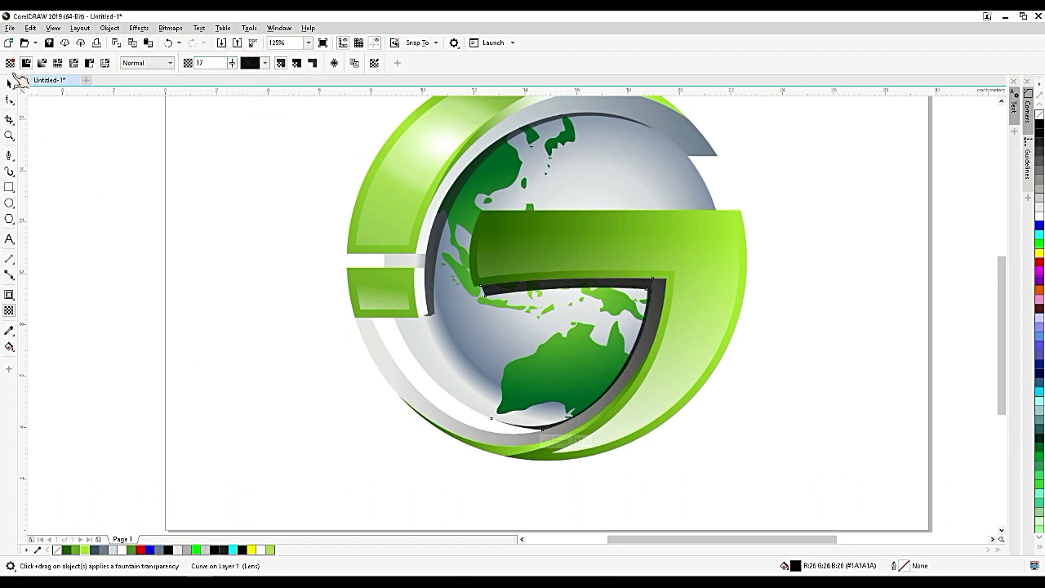
click(9, 82)
click(232, 217)
Step: Group all the logo's objects and scale the group down slightly
key(F3)
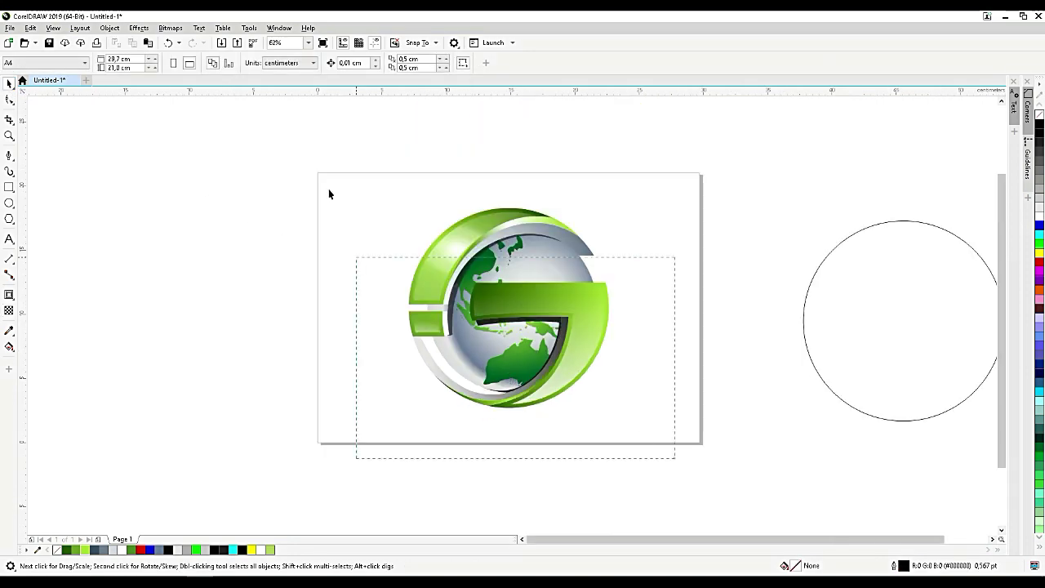
drag(330, 194, 674, 455)
key(ctrl+g)
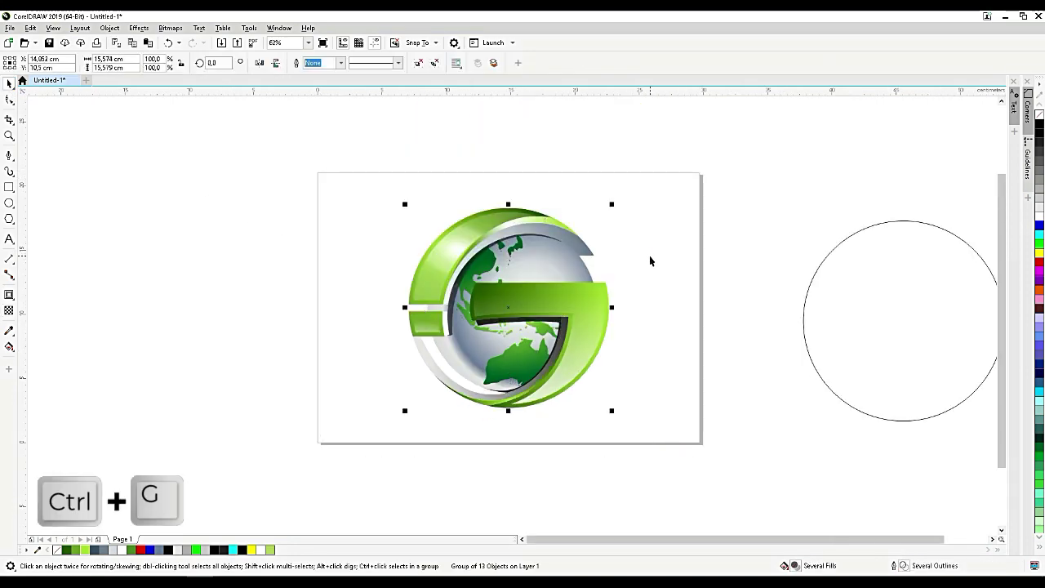
drag(611, 203, 605, 209)
Step: Flatten the spare circle into an ellipse about 15.6 by 1.2 cm beneath the logo, and move both up on the page
click(803, 313)
drag(803, 313, 426, 399)
drag(525, 306, 506, 423)
shift+click(569, 374)
drag(575, 356, 553, 337)
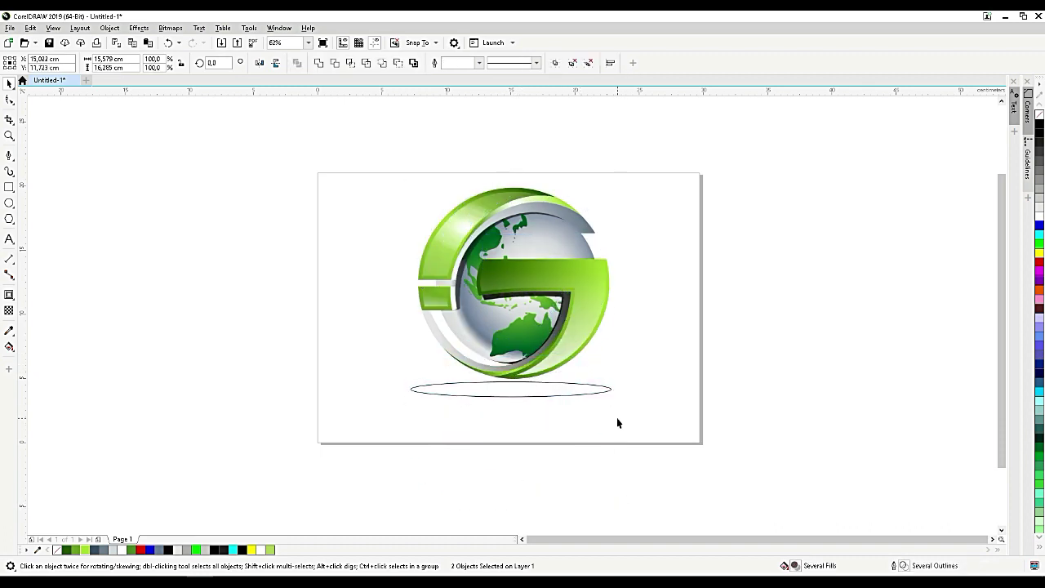
Step: Give the flat ellipse an elliptical fountain fill from a black centre to a dark green edge, and remove its outline
click(554, 386)
scroll(555, 386, up, 2)
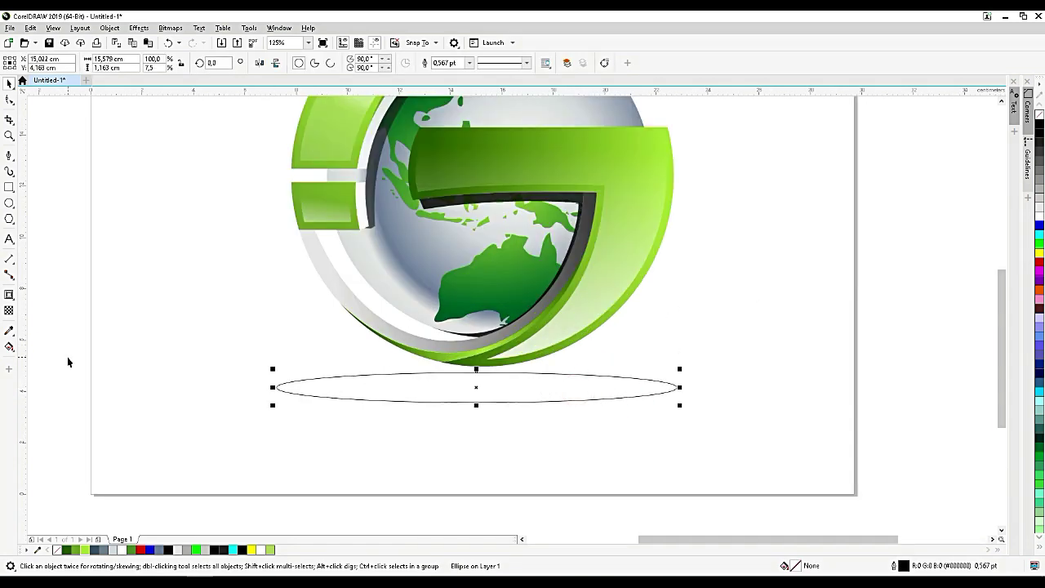
click(9, 347)
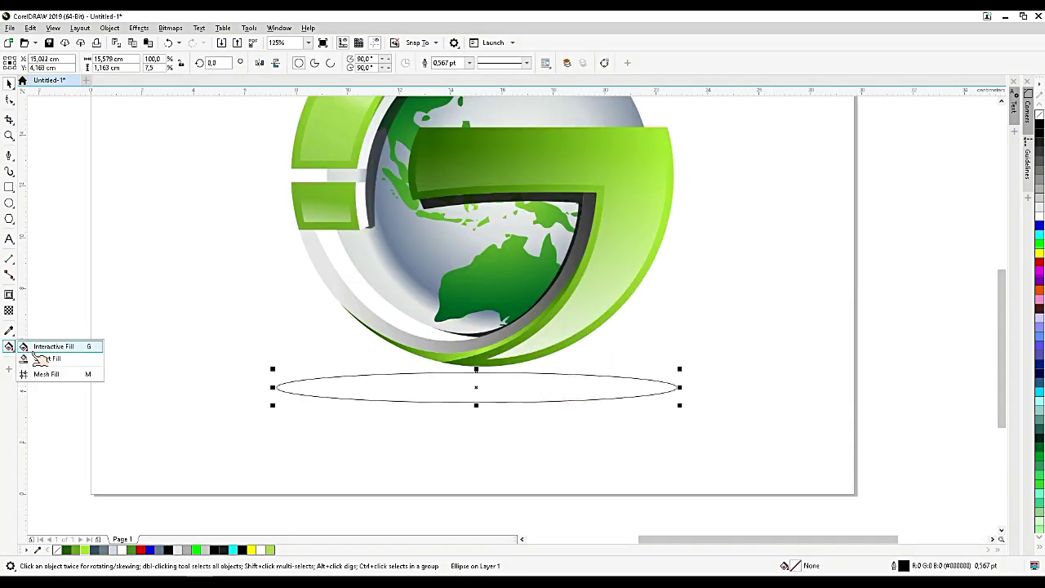
click(37, 345)
drag(289, 386, 676, 387)
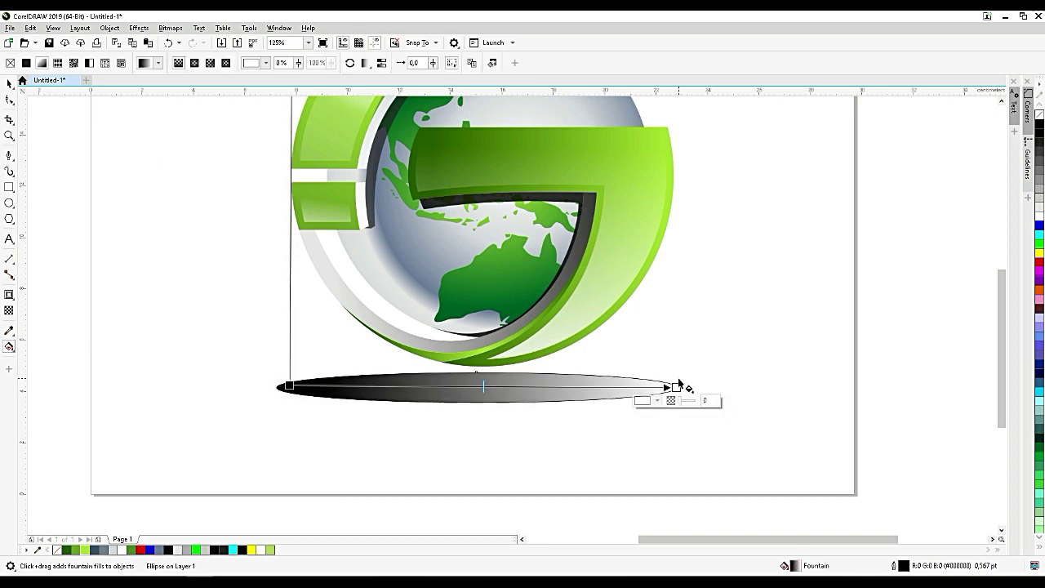
click(194, 63)
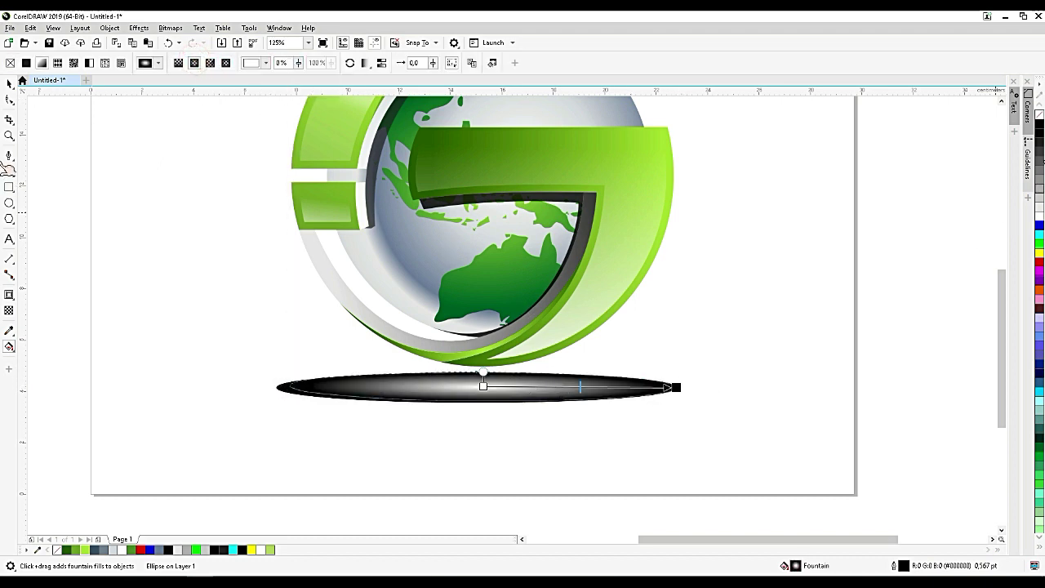
click(483, 387)
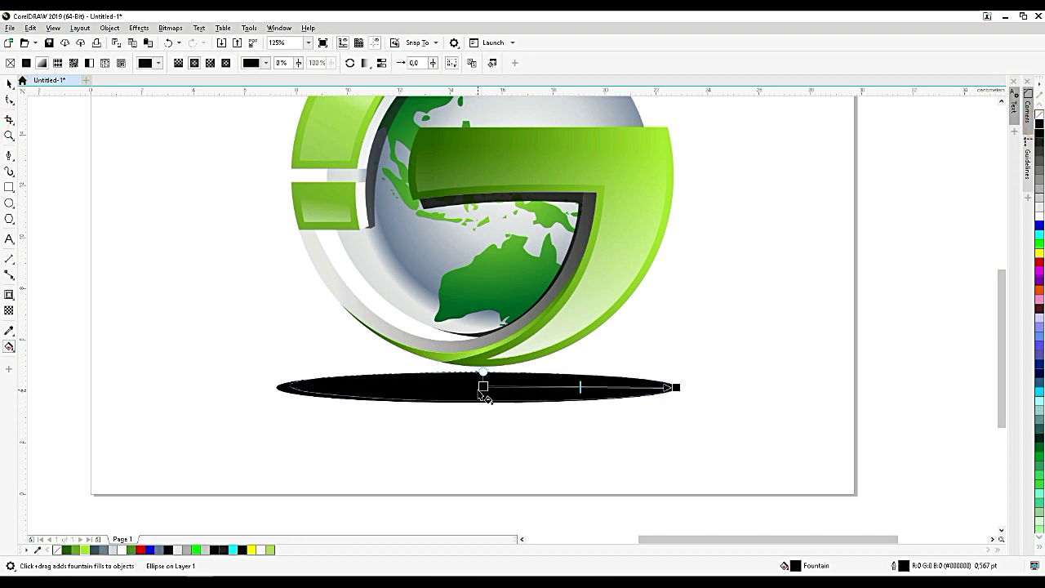
drag(69, 552, 677, 387)
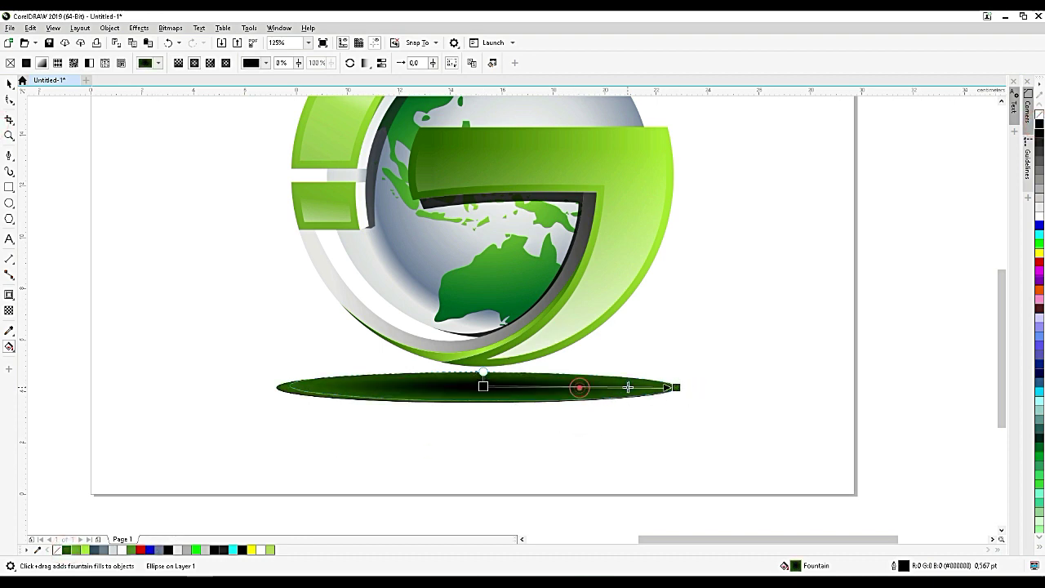
click(10, 83)
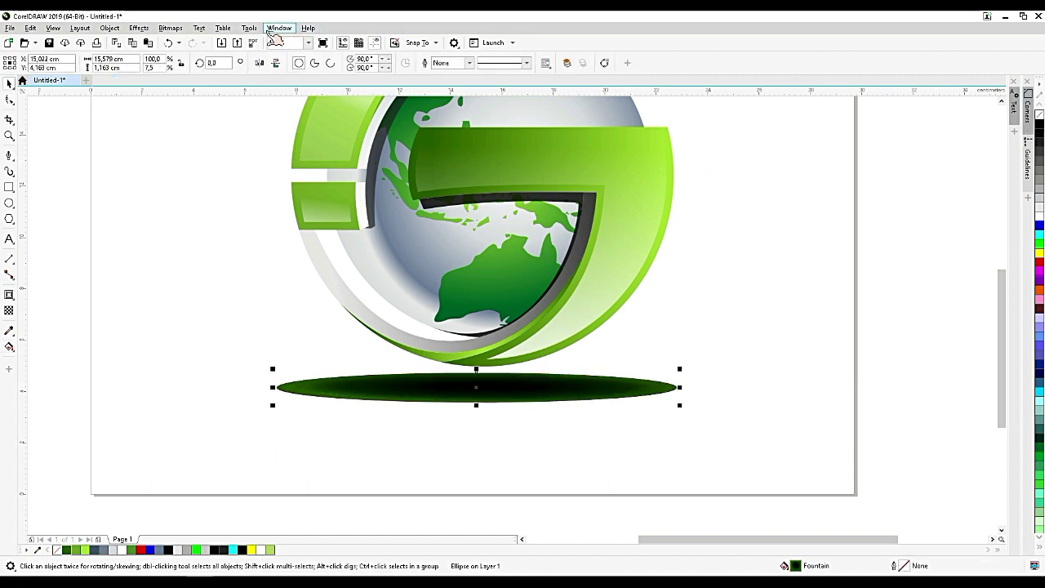
Step: Convert the ellipse to an 800 dpi RGB Color (24-bit) bitmap with anti-aliasing and a transparent background
click(171, 28)
click(175, 31)
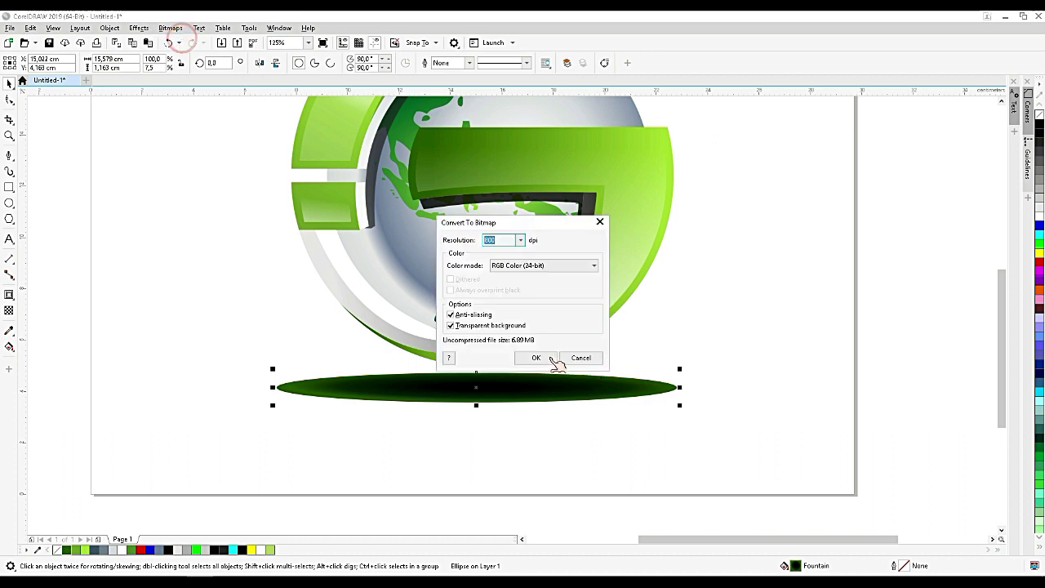
click(539, 359)
Step: Apply a Gaussian Blur with a radius of 103.5 pixels to the shadow bitmap
click(139, 28)
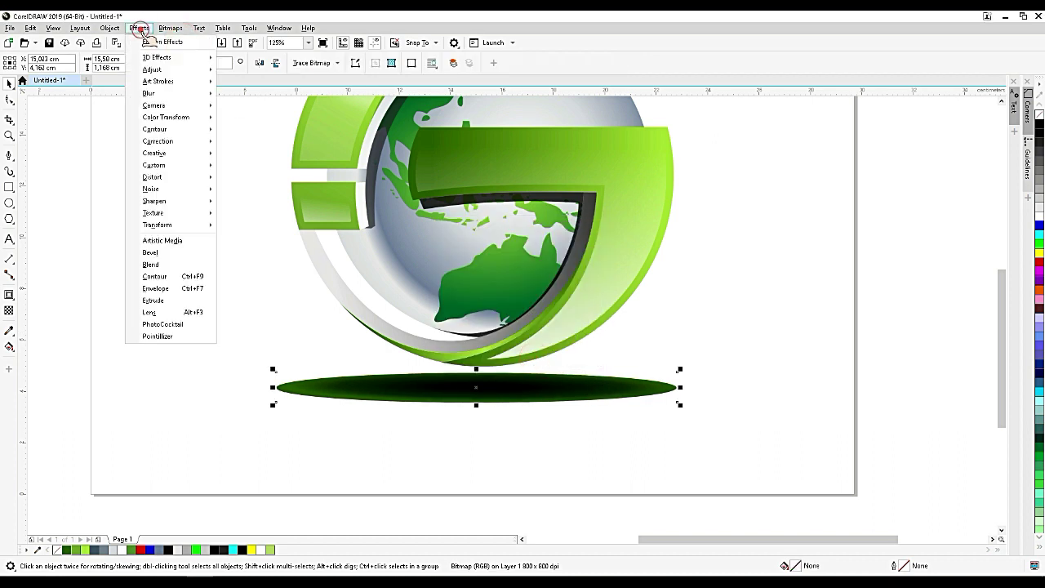
click(162, 93)
click(236, 106)
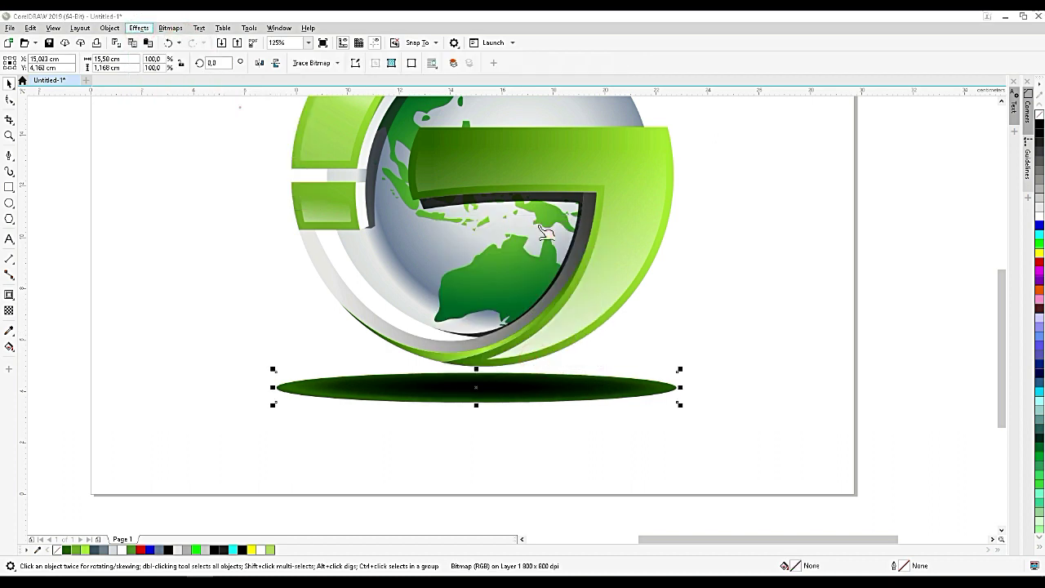
click(562, 289)
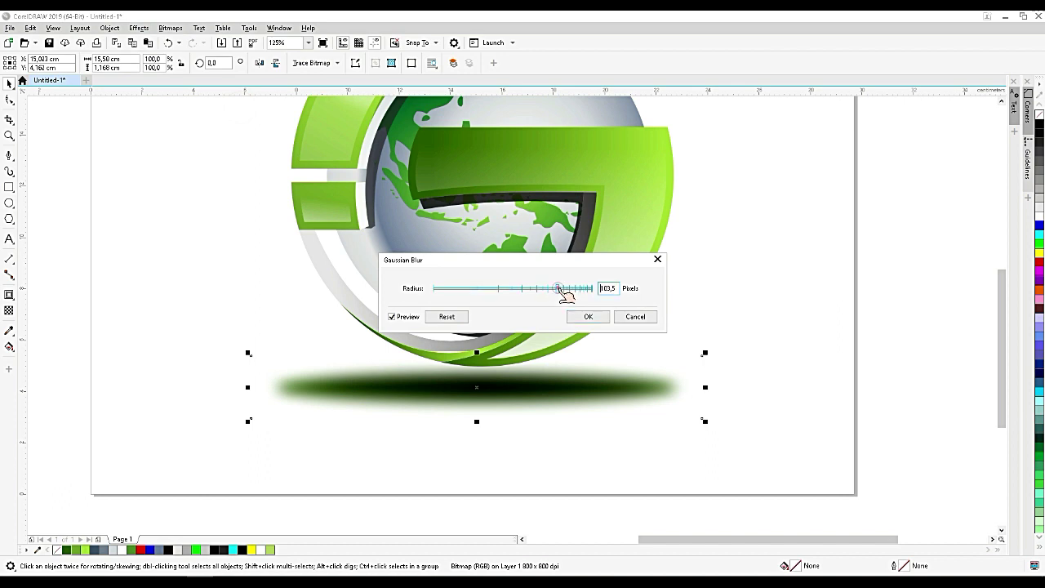
click(599, 392)
click(697, 315)
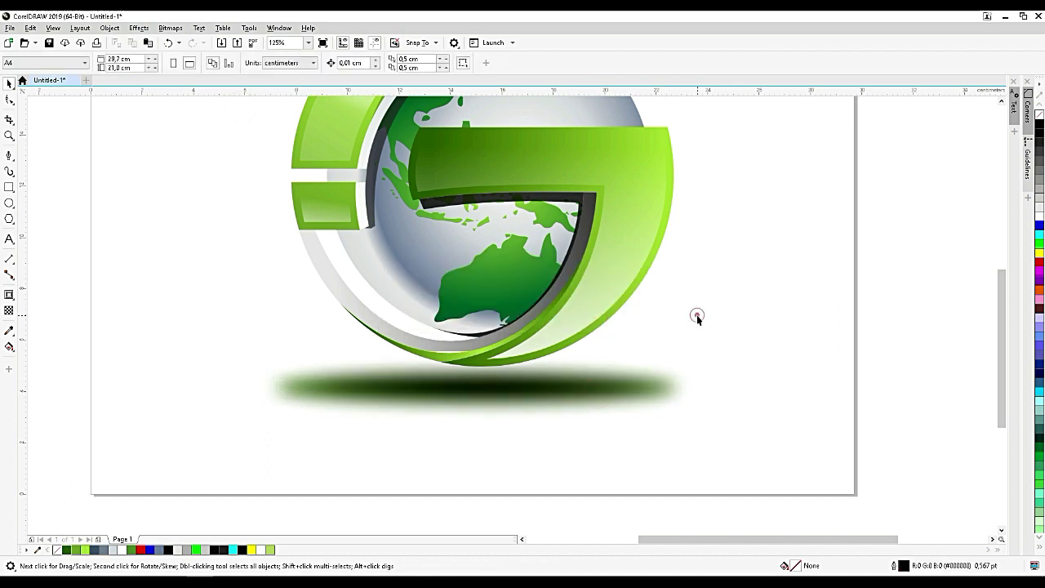
Step: Create a page-sized background rectangle behind the logo with a light grey #D7DADE fill and no outline
scroll(697, 315, down, 2)
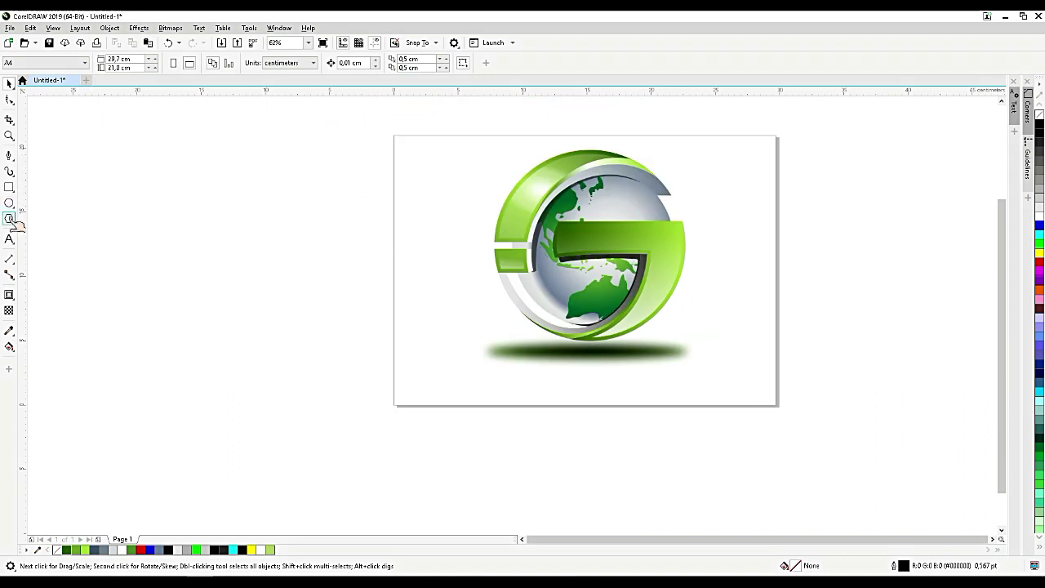
double_click(11, 190)
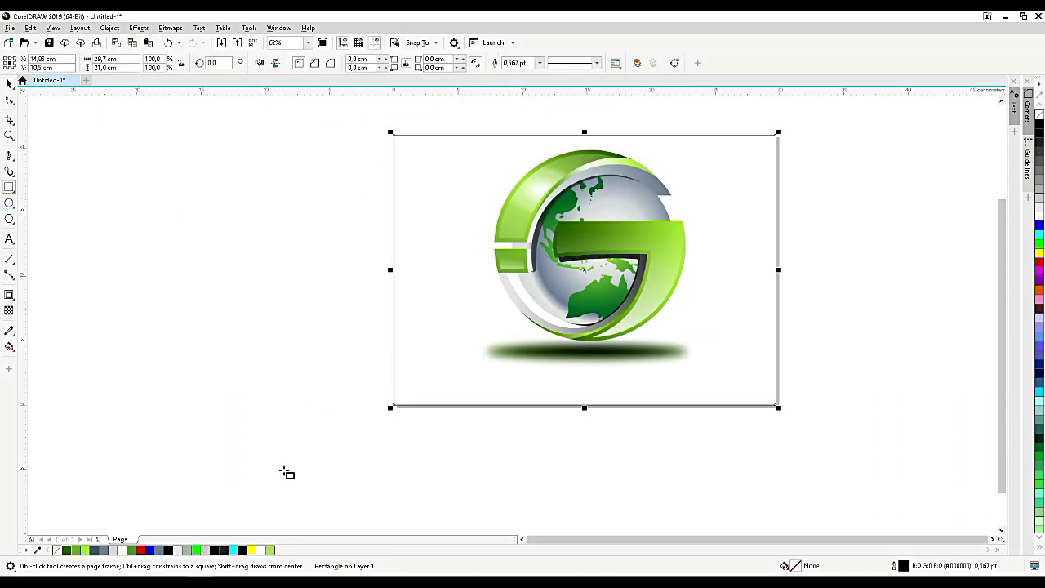
click(204, 550)
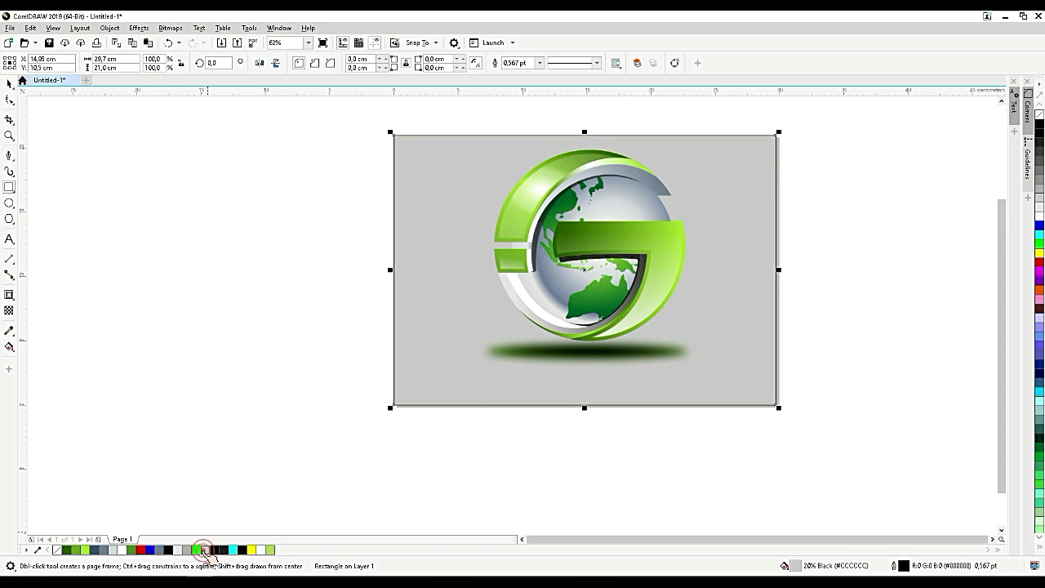
click(115, 550)
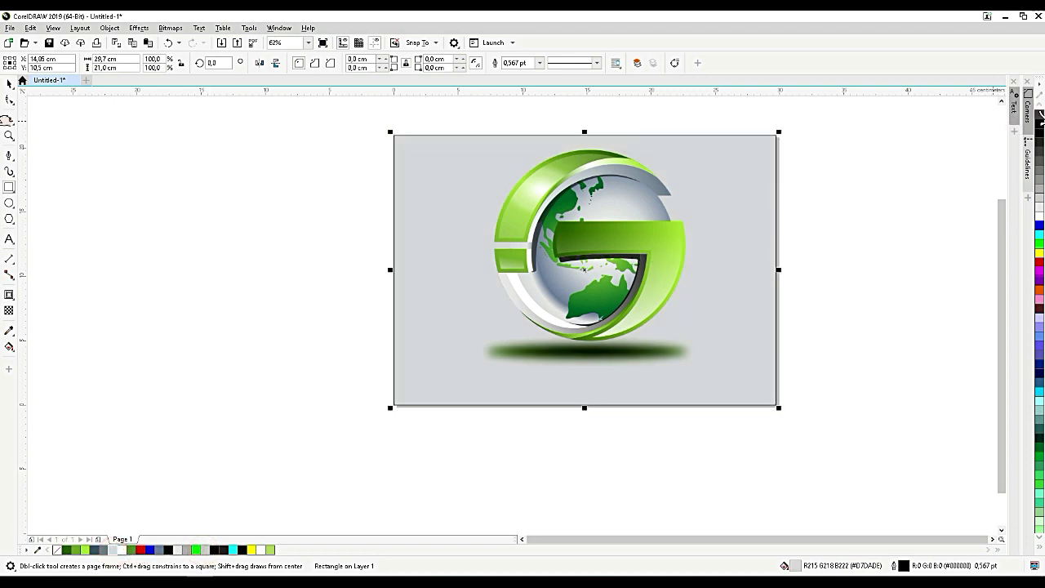
click(802, 245)
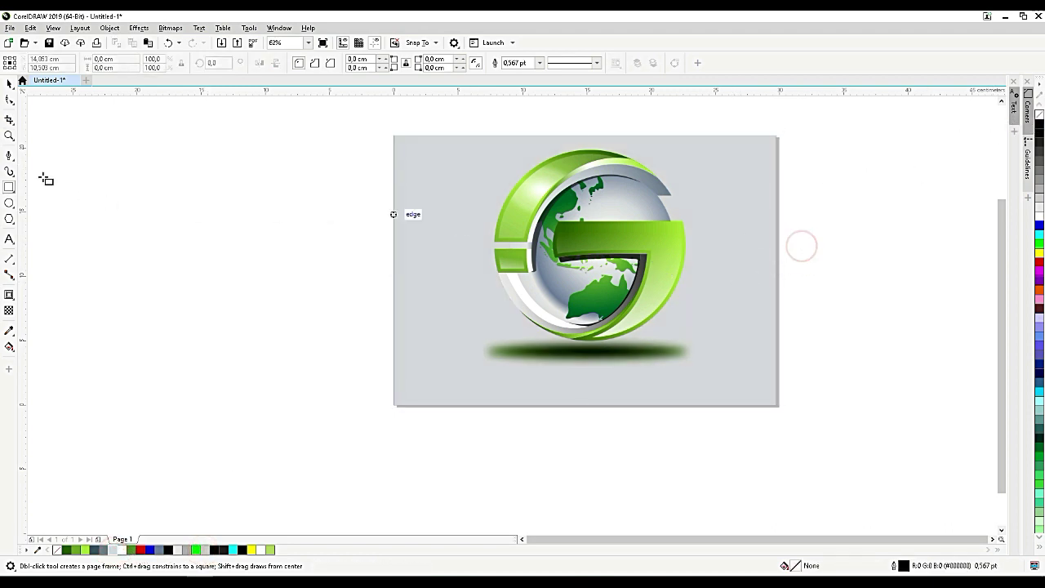
Step: Add the artistic text "LOGO NAME" in 24 pt Arial just below the left end of the shadow
click(9, 238)
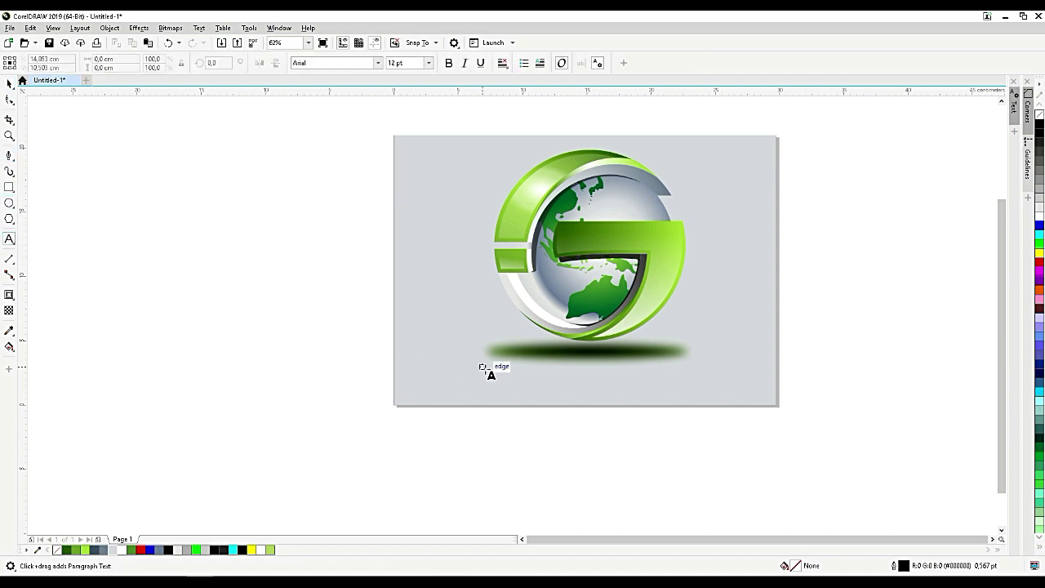
click(485, 369)
text(LOGO NAME)
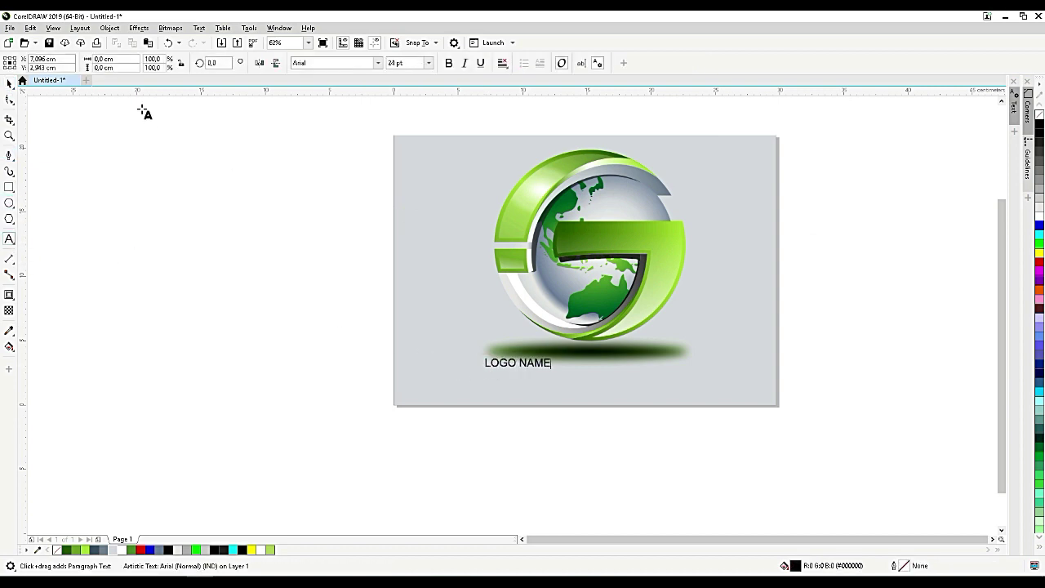
click(9, 83)
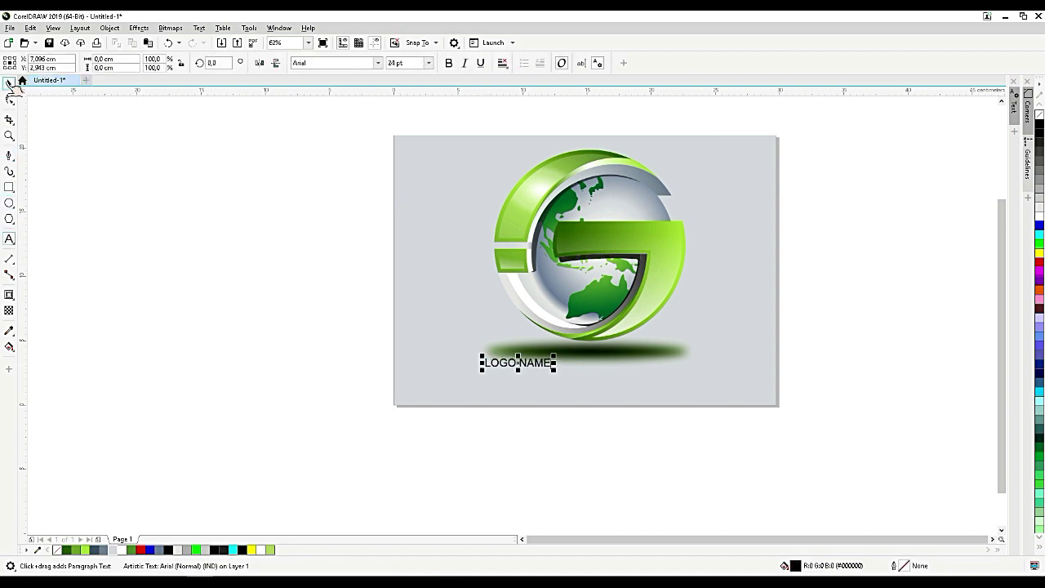
Step: Set the logo name text in the Zone Rider font and enlarge it to about 102 pt, centred beneath the shadow
click(378, 63)
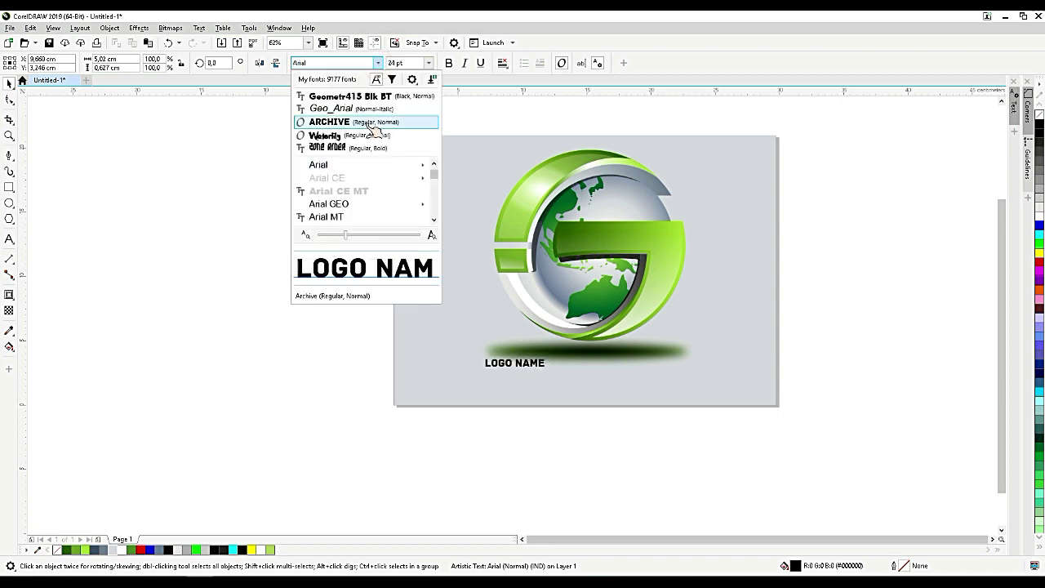
click(359, 143)
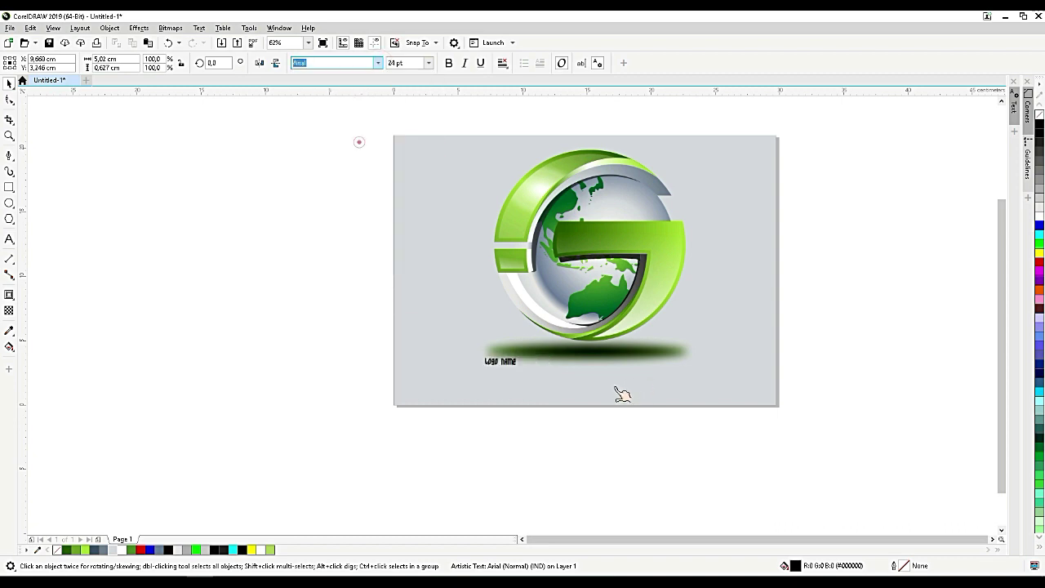
drag(525, 363, 580, 340)
drag(533, 365, 616, 371)
Step: Fill the LOGO NAME text with the dark green used in the logo and deselect it
scroll(615, 372, up, 2)
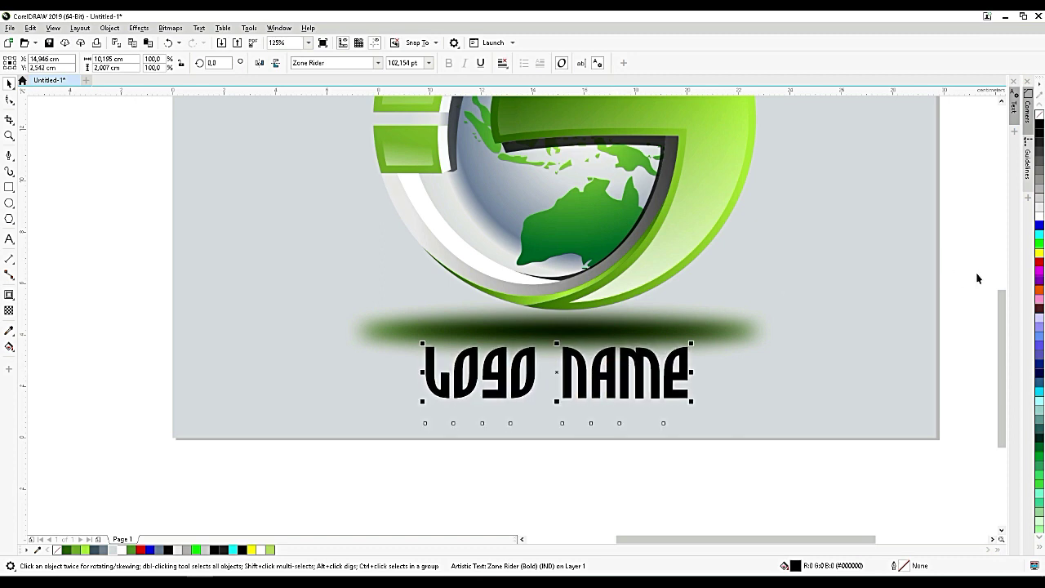
click(67, 550)
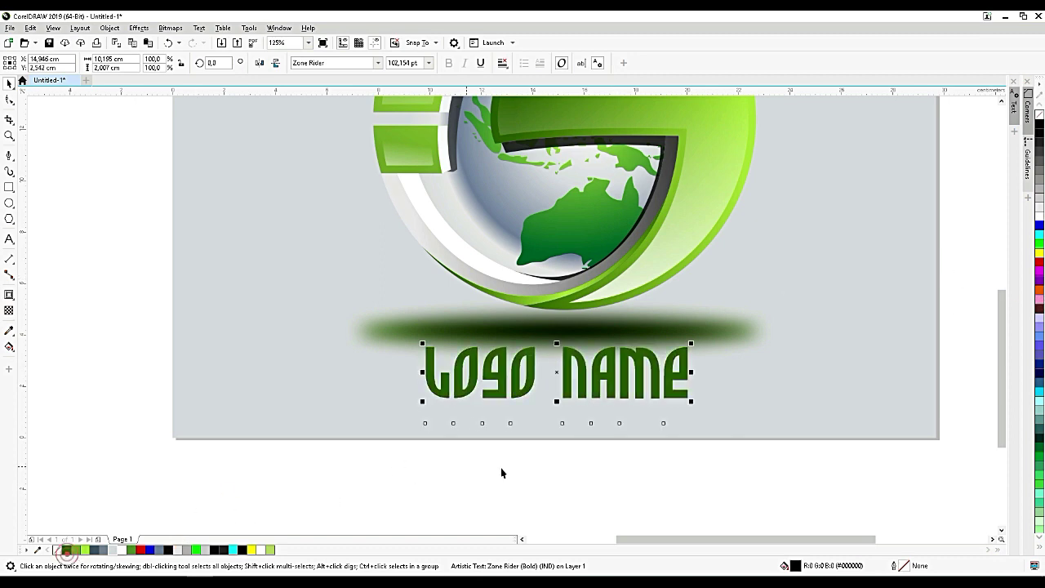
click(504, 467)
Step: Examine the finished logo with its shadow and name text at 100% zoom
scroll(638, 308, down, 2)
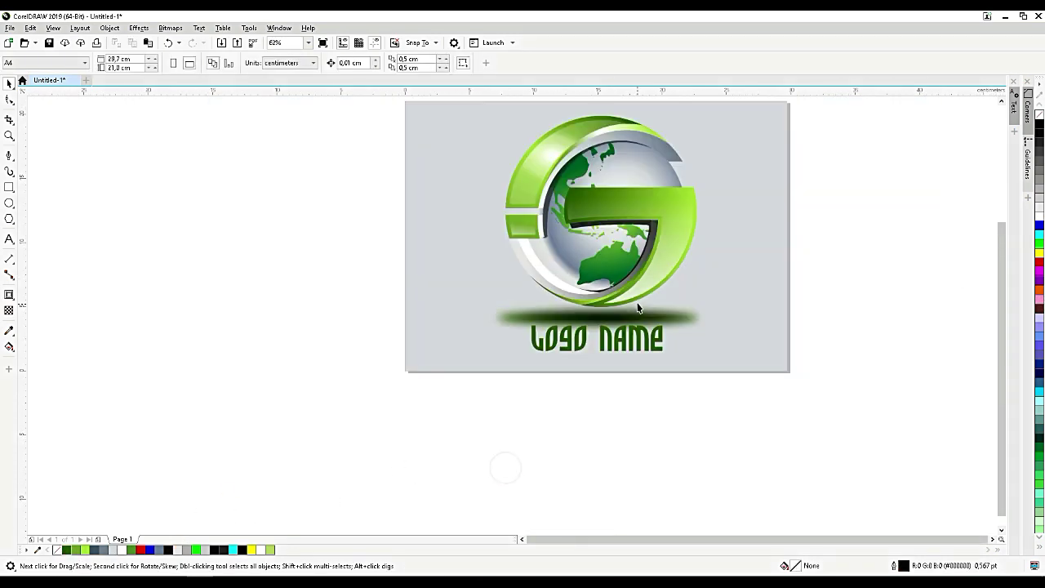
click(290, 66)
click(309, 43)
click(309, 43)
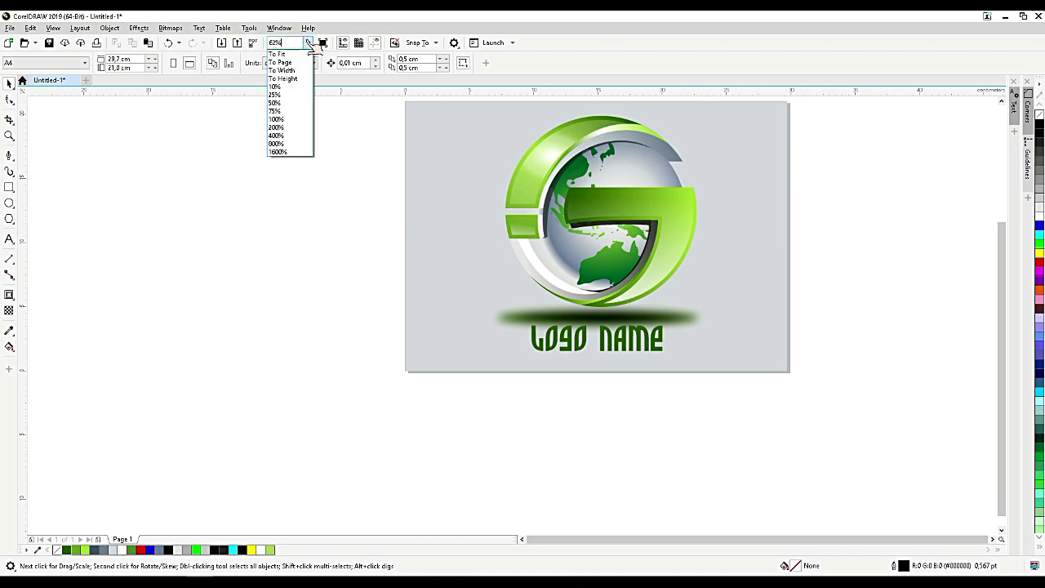
click(283, 118)
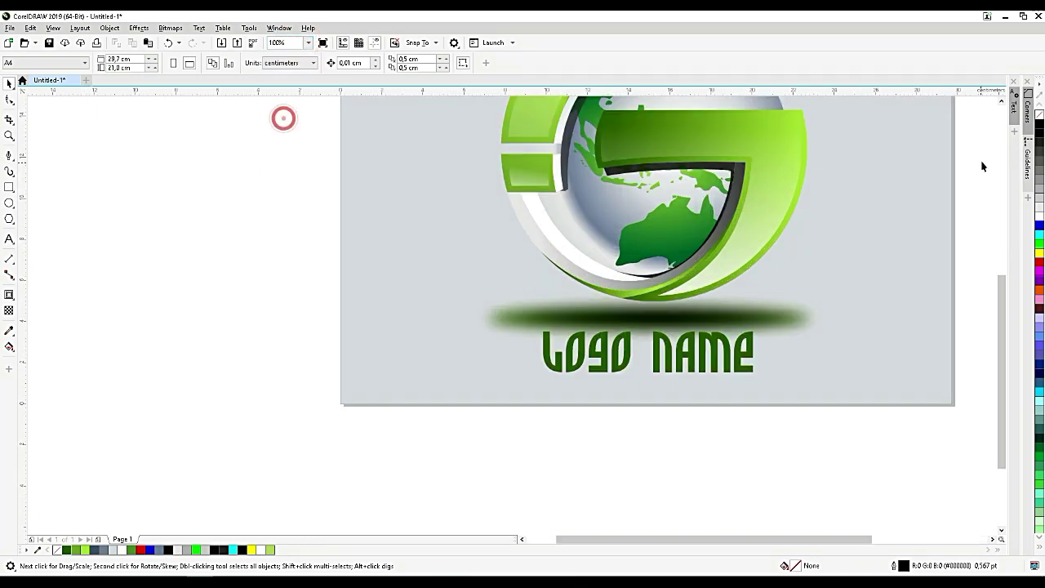
click(1002, 100)
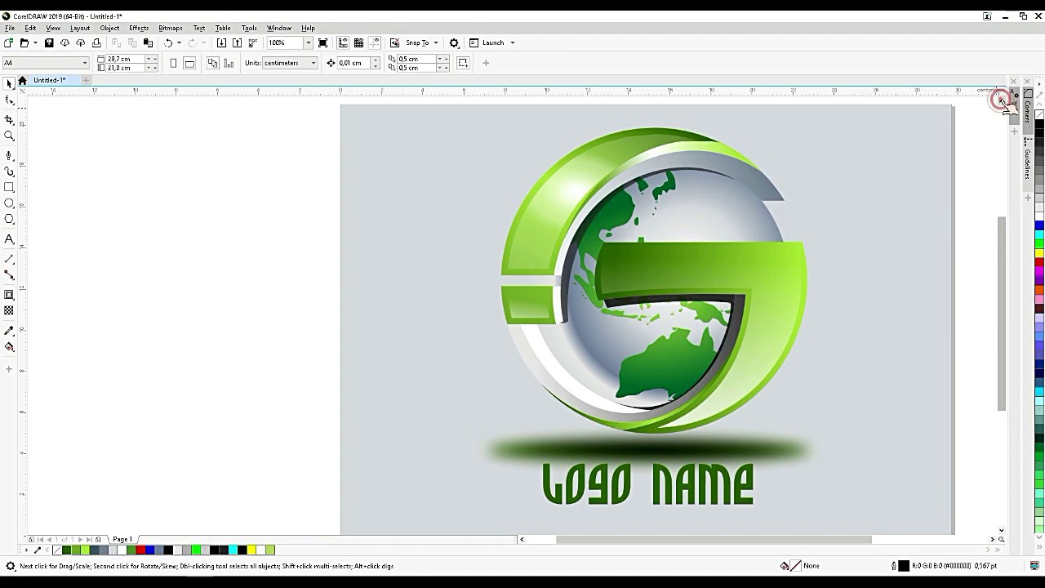
click(994, 539)
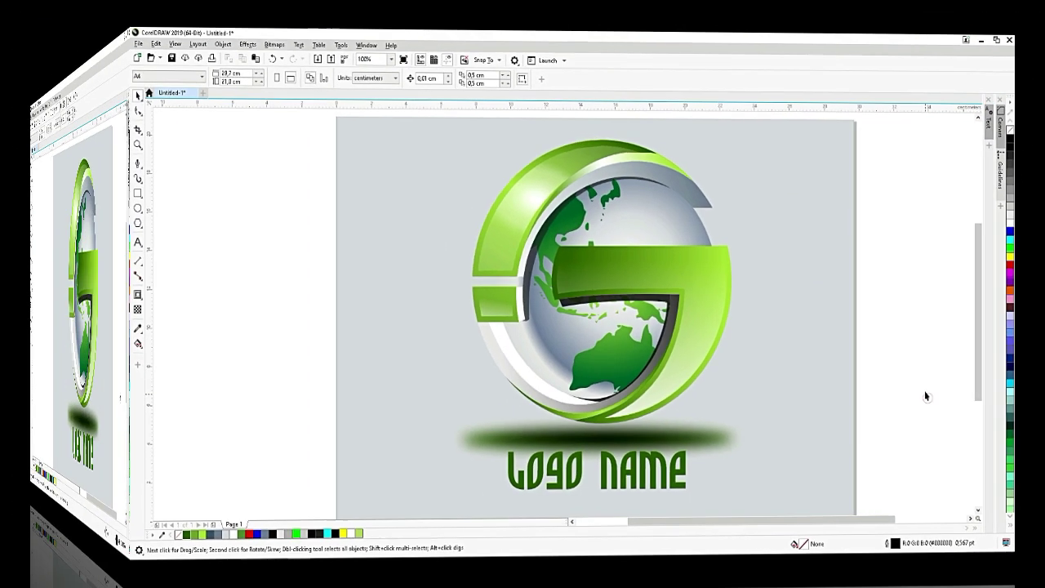